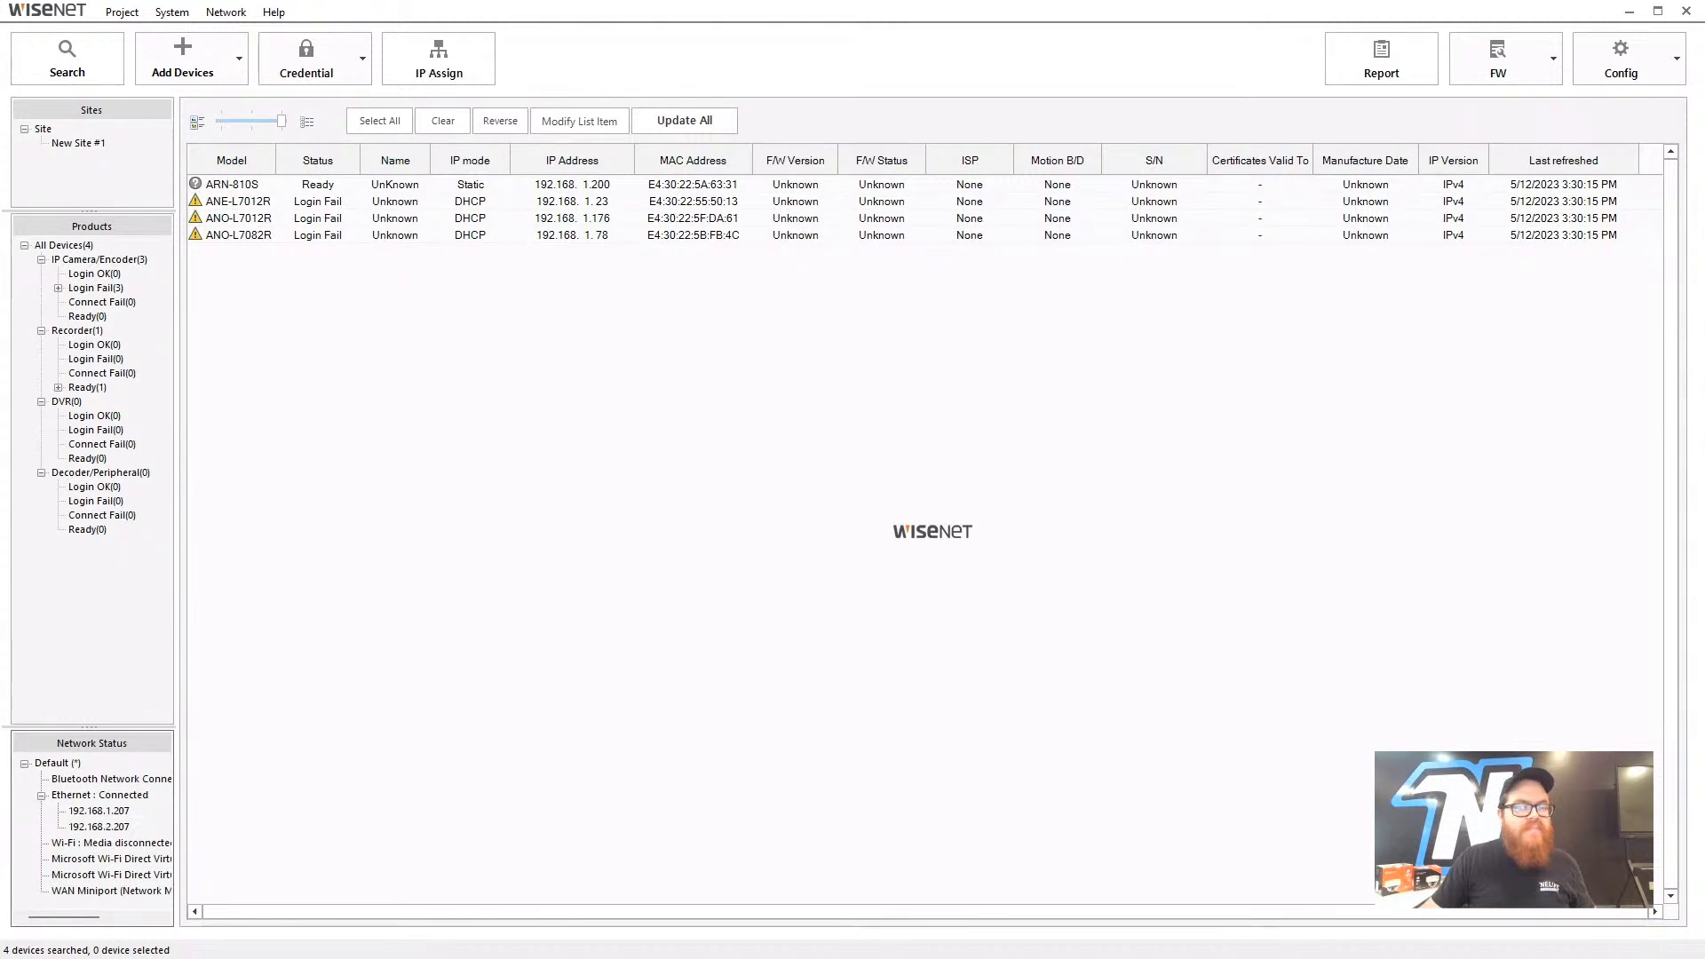
- Open Documents > Wisenet Device Manager in File Explorer and move the window higher on screen
{"action": "left_click_drag", "start_coordinate": [5, 915], "coordinate": [925, 205]}
{"action": "scroll", "coordinate": [886, 559], "scroll_direction": "down", "scroll_amount": 1}
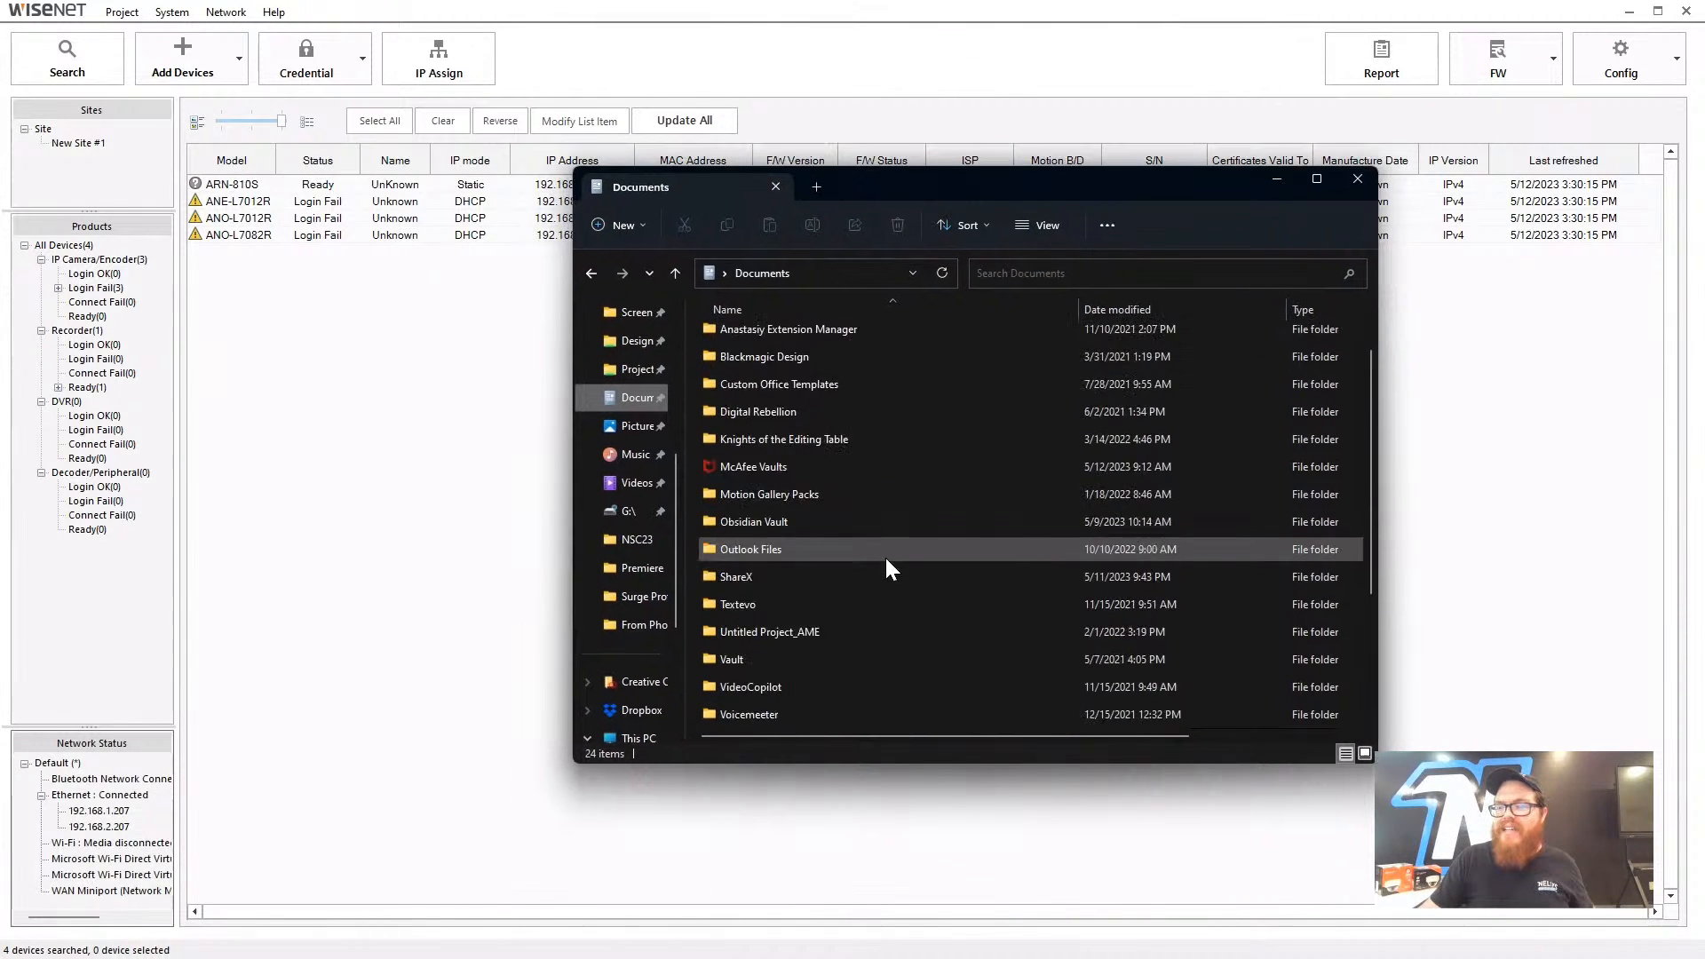
{"action": "scroll", "coordinate": [888, 568], "scroll_direction": "down", "scroll_amount": 3}
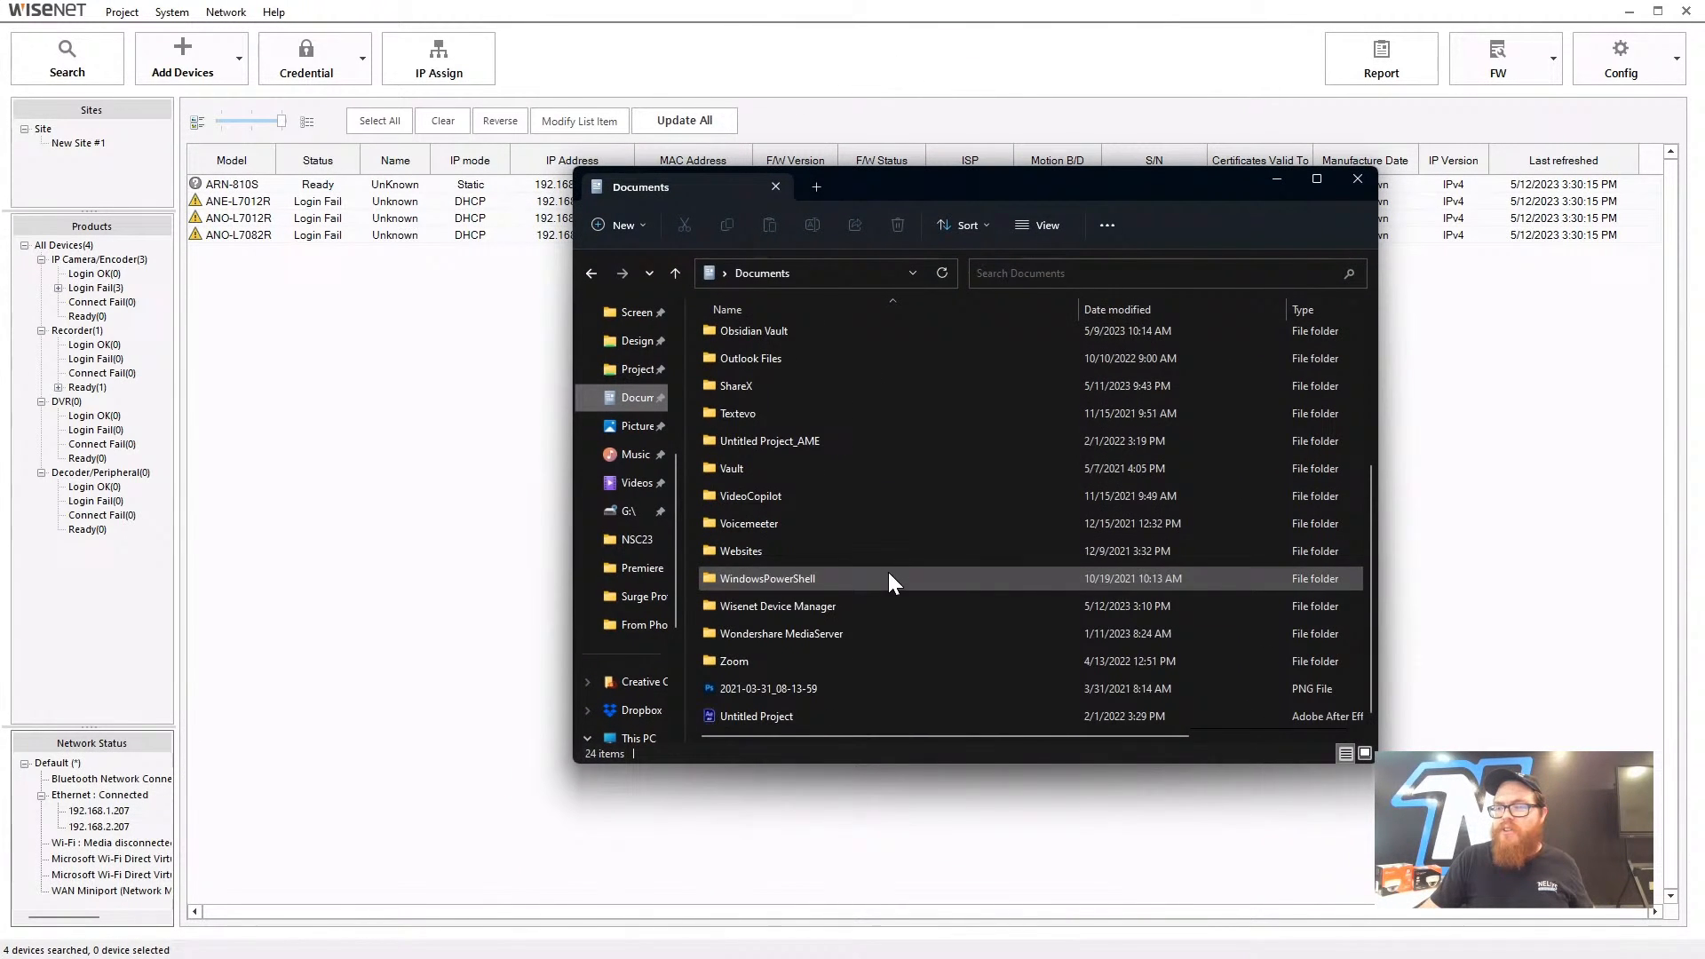
{"action": "double_click", "coordinate": [840, 609]}
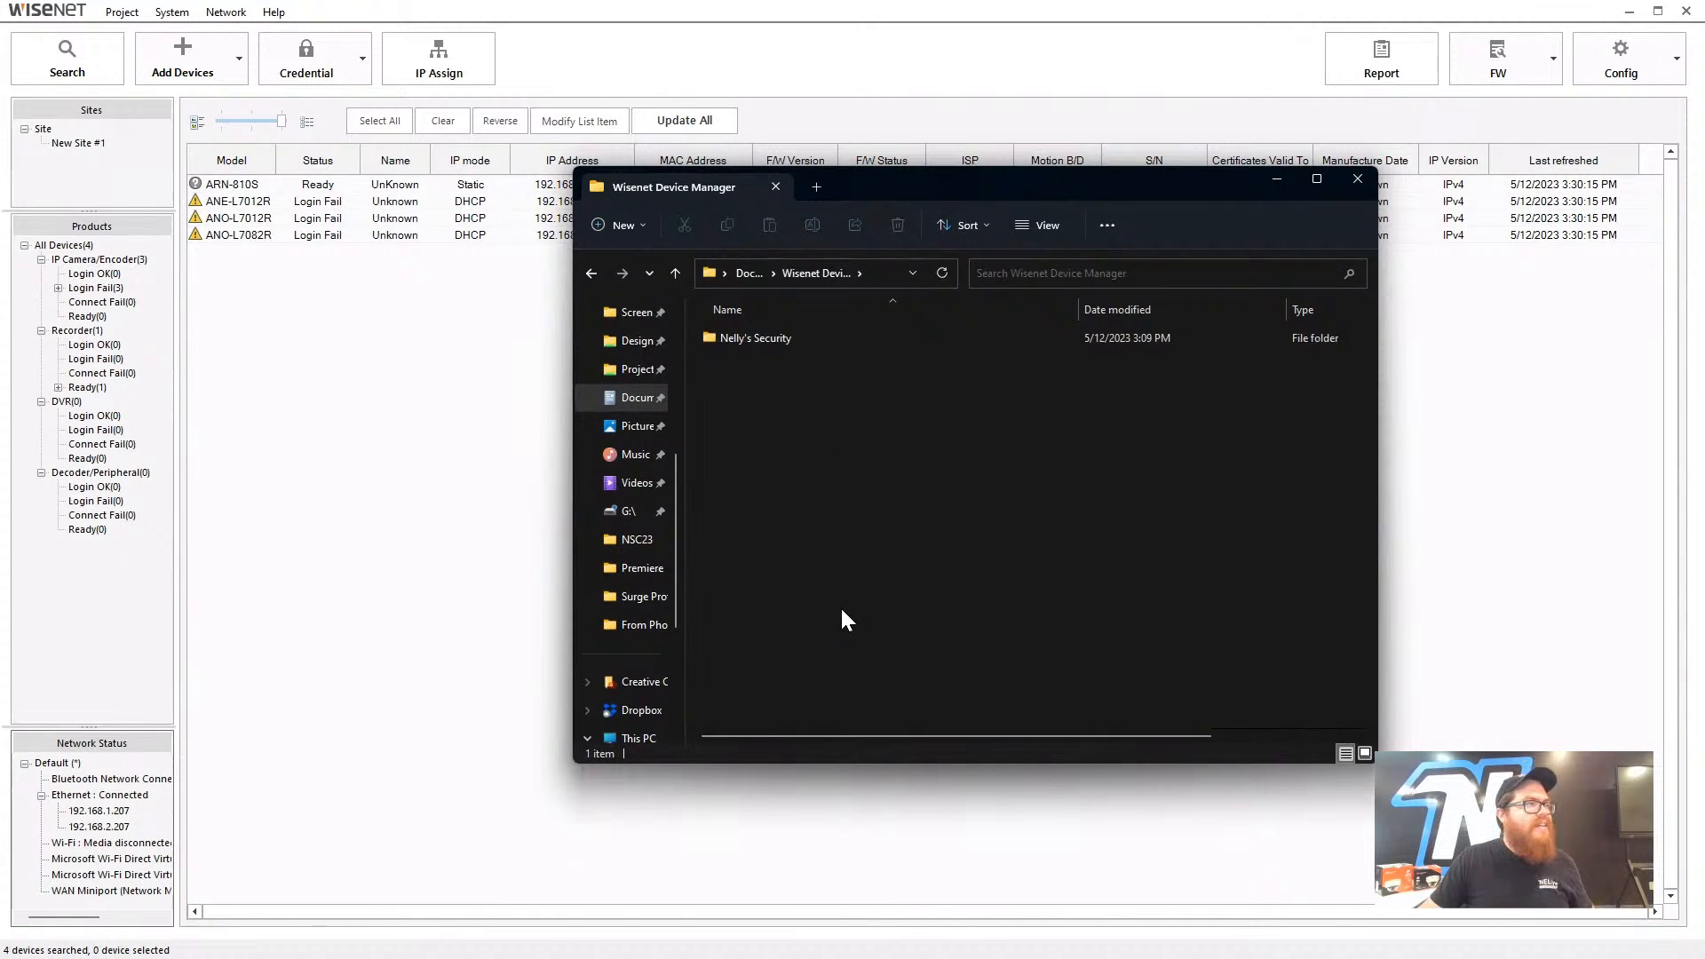
{"action": "left_click_drag", "start_coordinate": [874, 188], "coordinate": [1088, 309]}
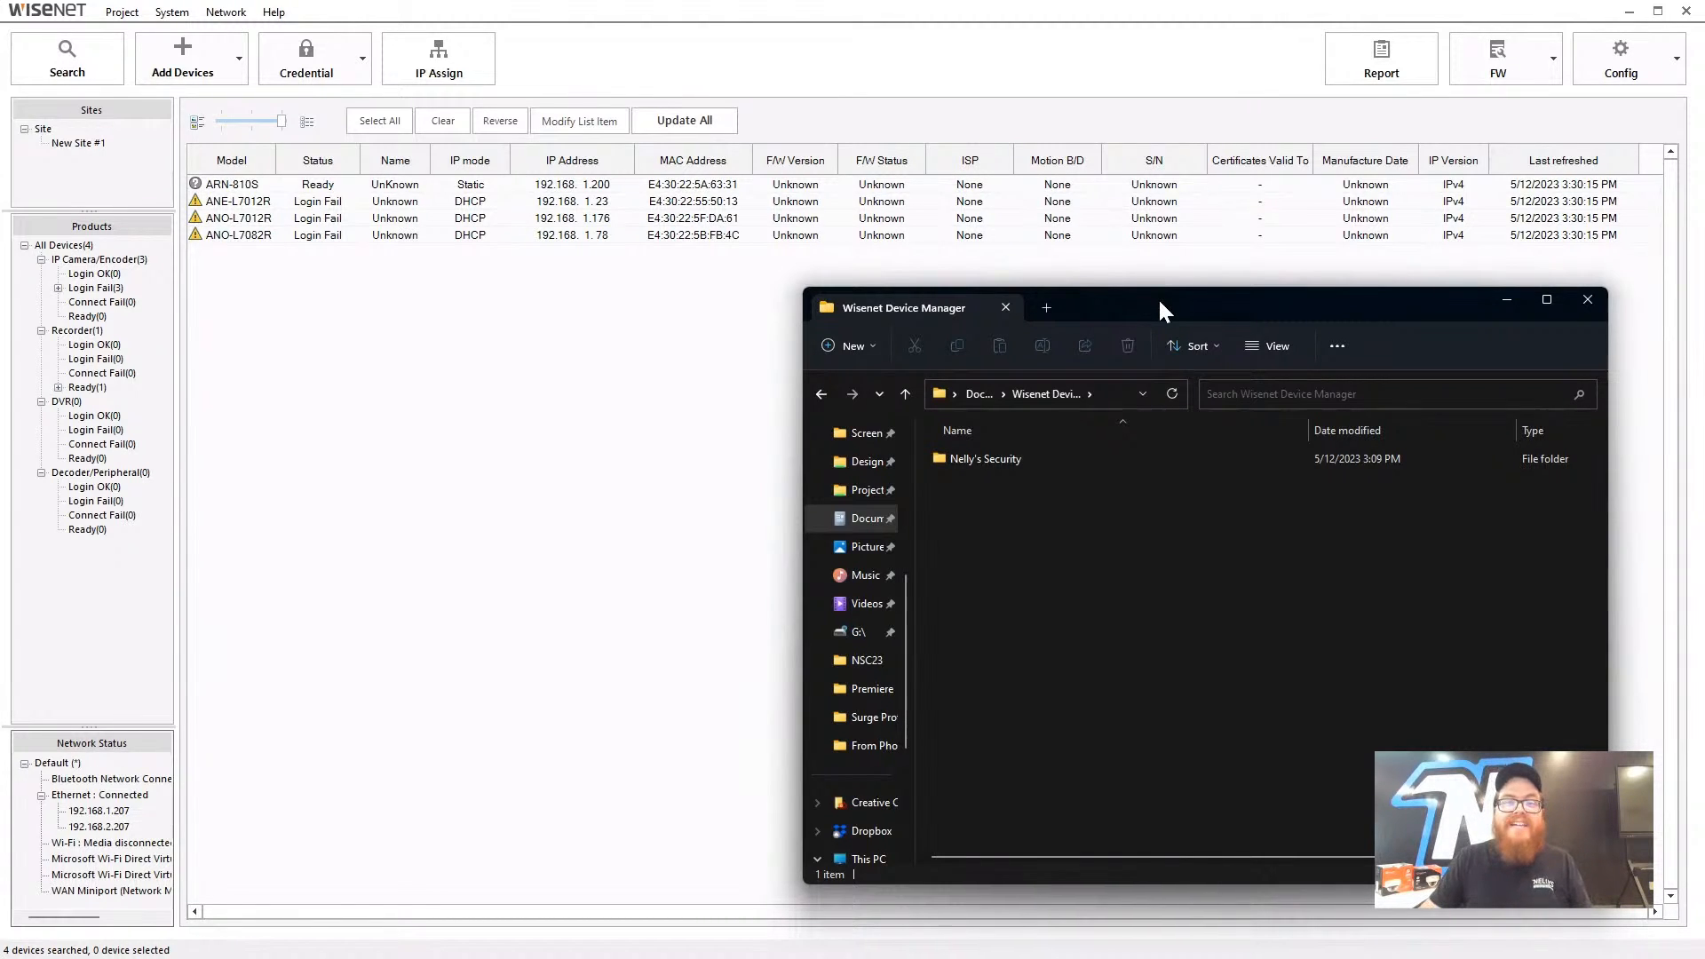
{"action": "left_click_drag", "start_coordinate": [1110, 317], "coordinate": [1033, 297]}
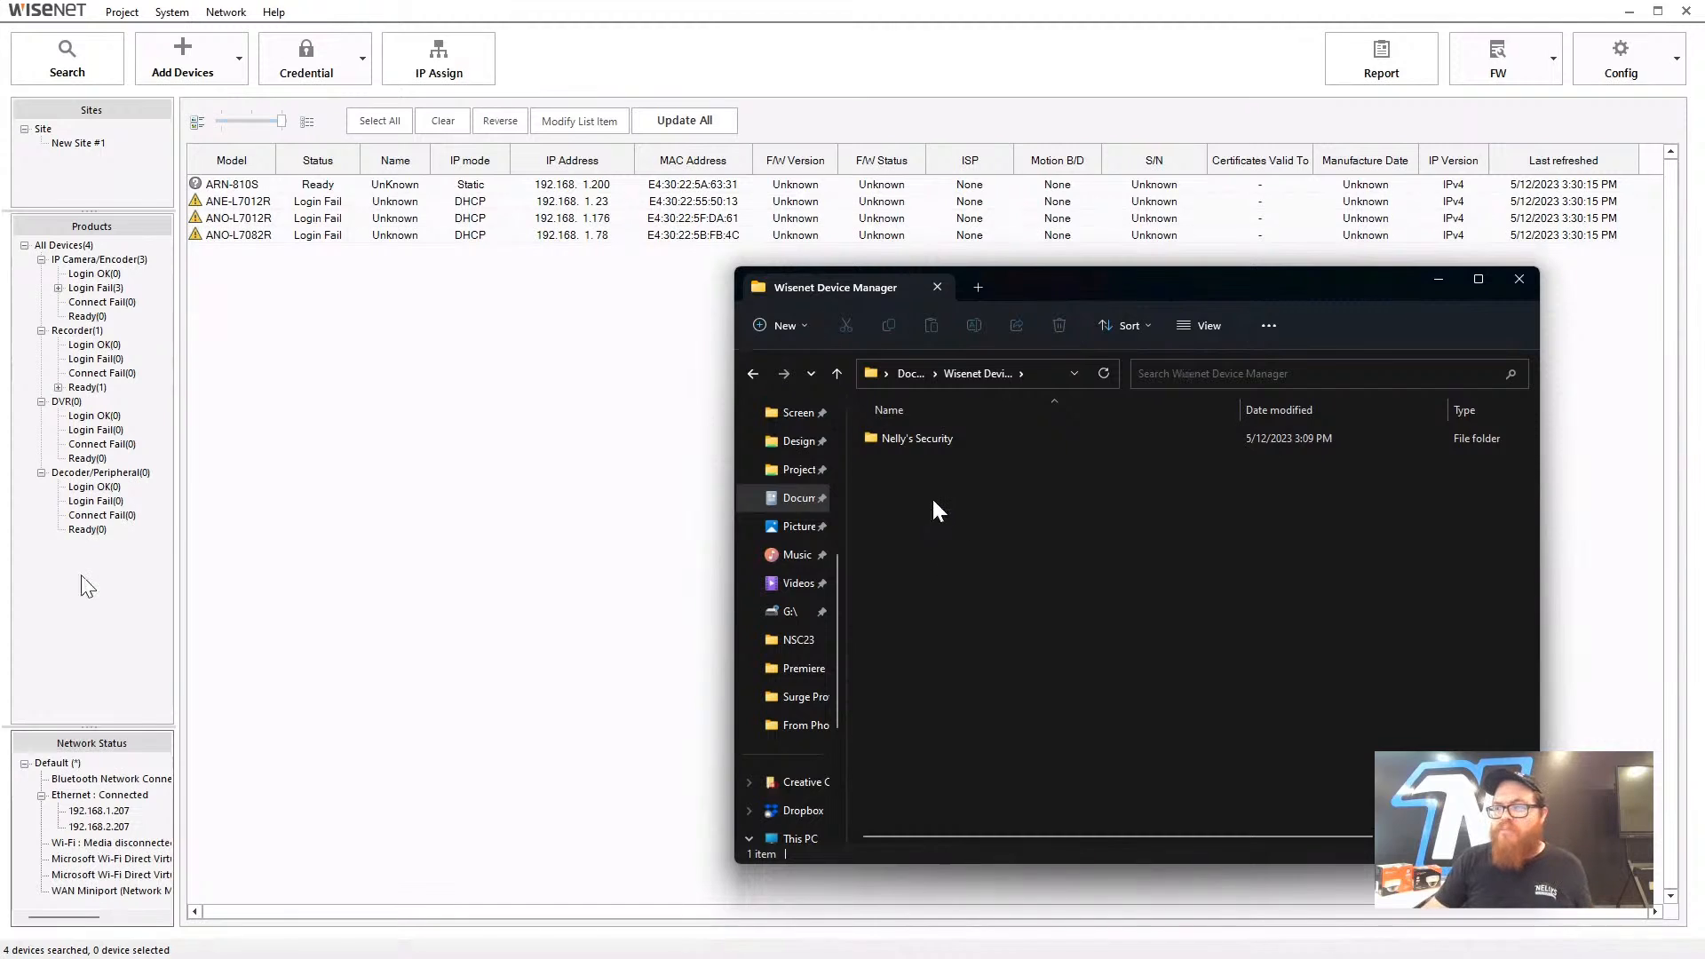
{"action": "left_click", "coordinate": [991, 382]}
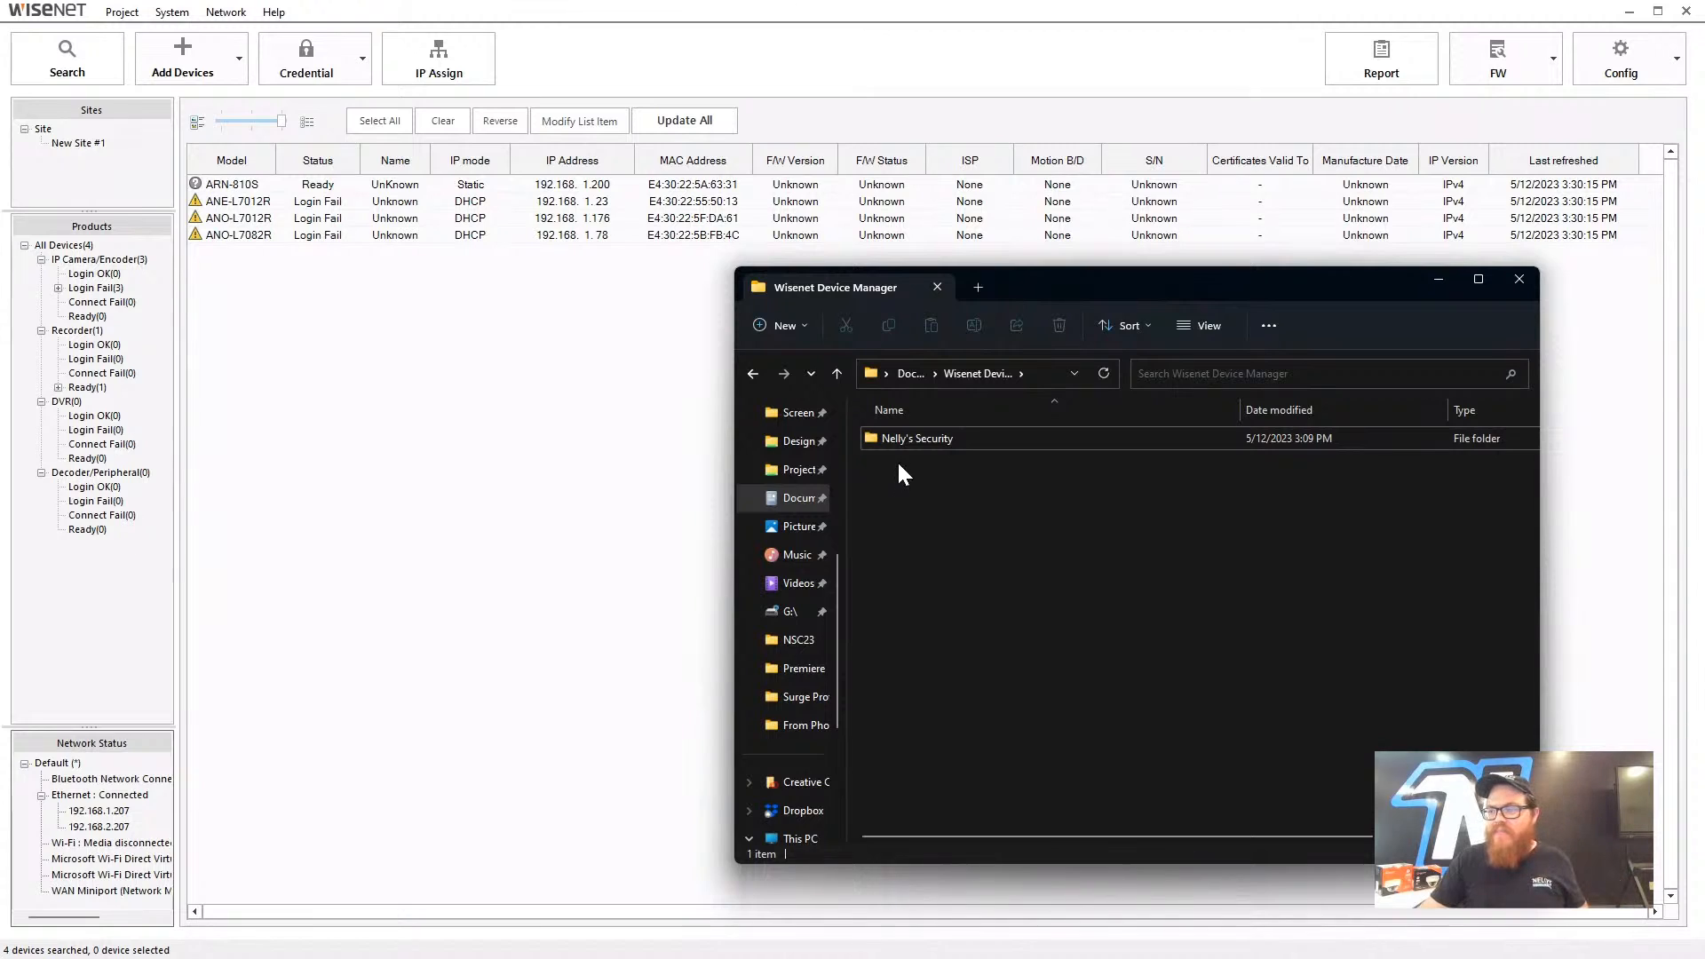
- Create a new folder named Client 1
{"action": "right_click", "coordinate": [946, 504]}
{"action": "mouse_move", "coordinate": [1007, 643]}
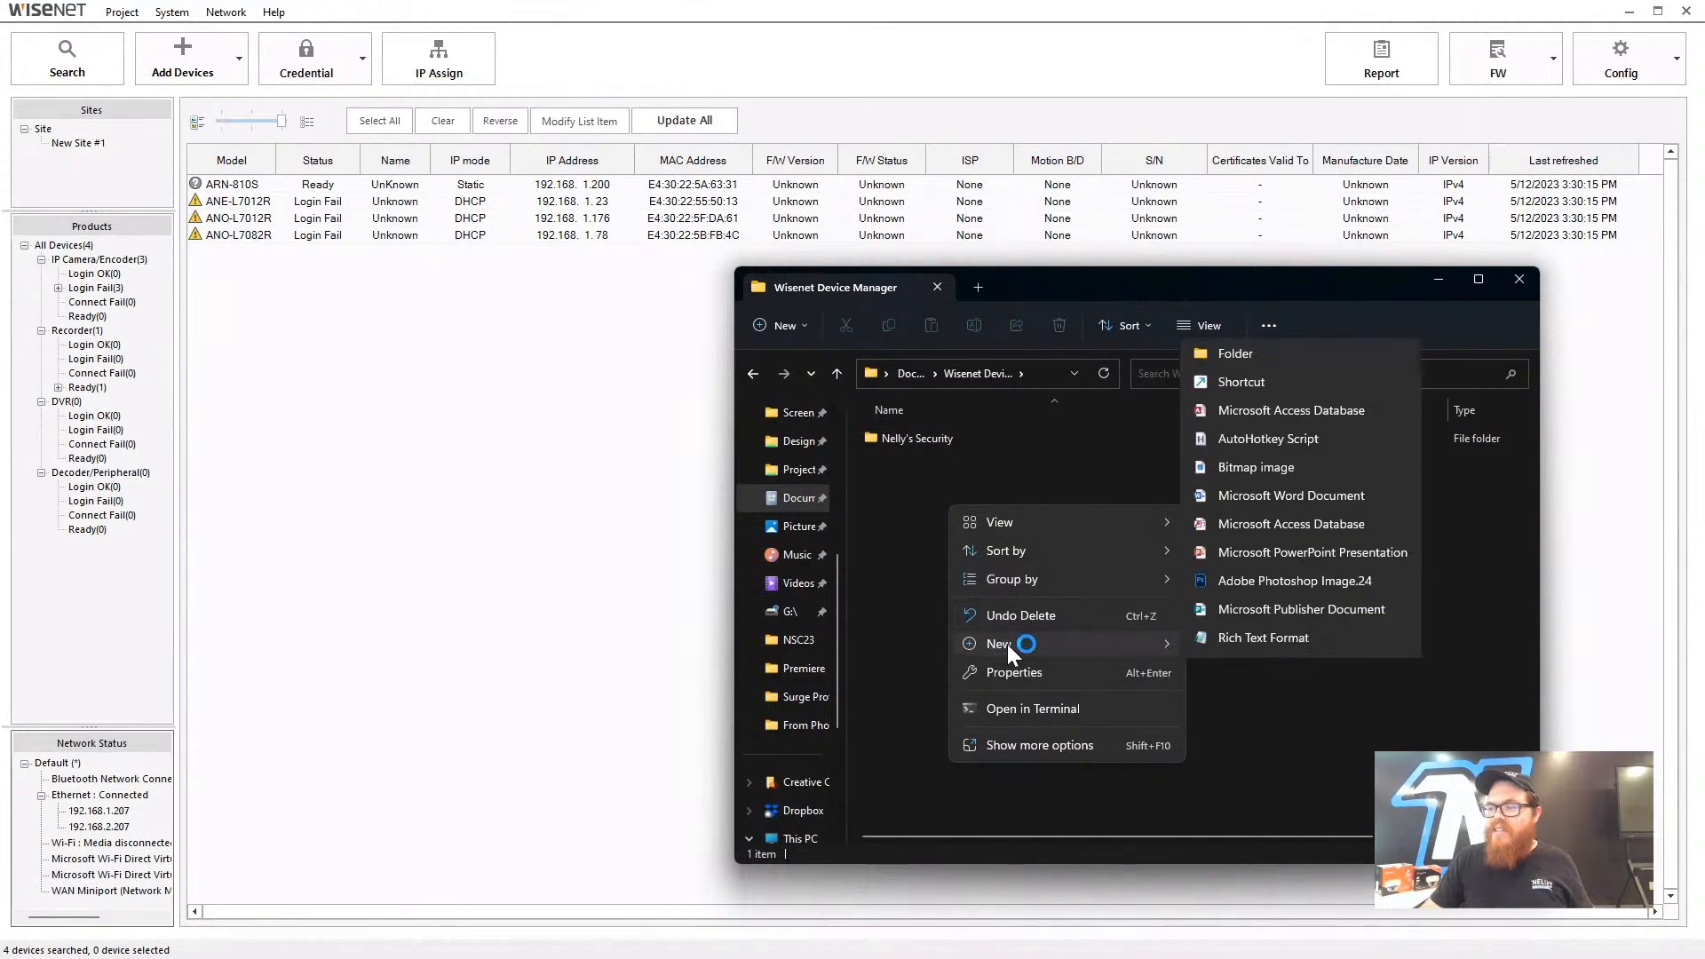
{"action": "left_click", "coordinate": [1234, 302]}
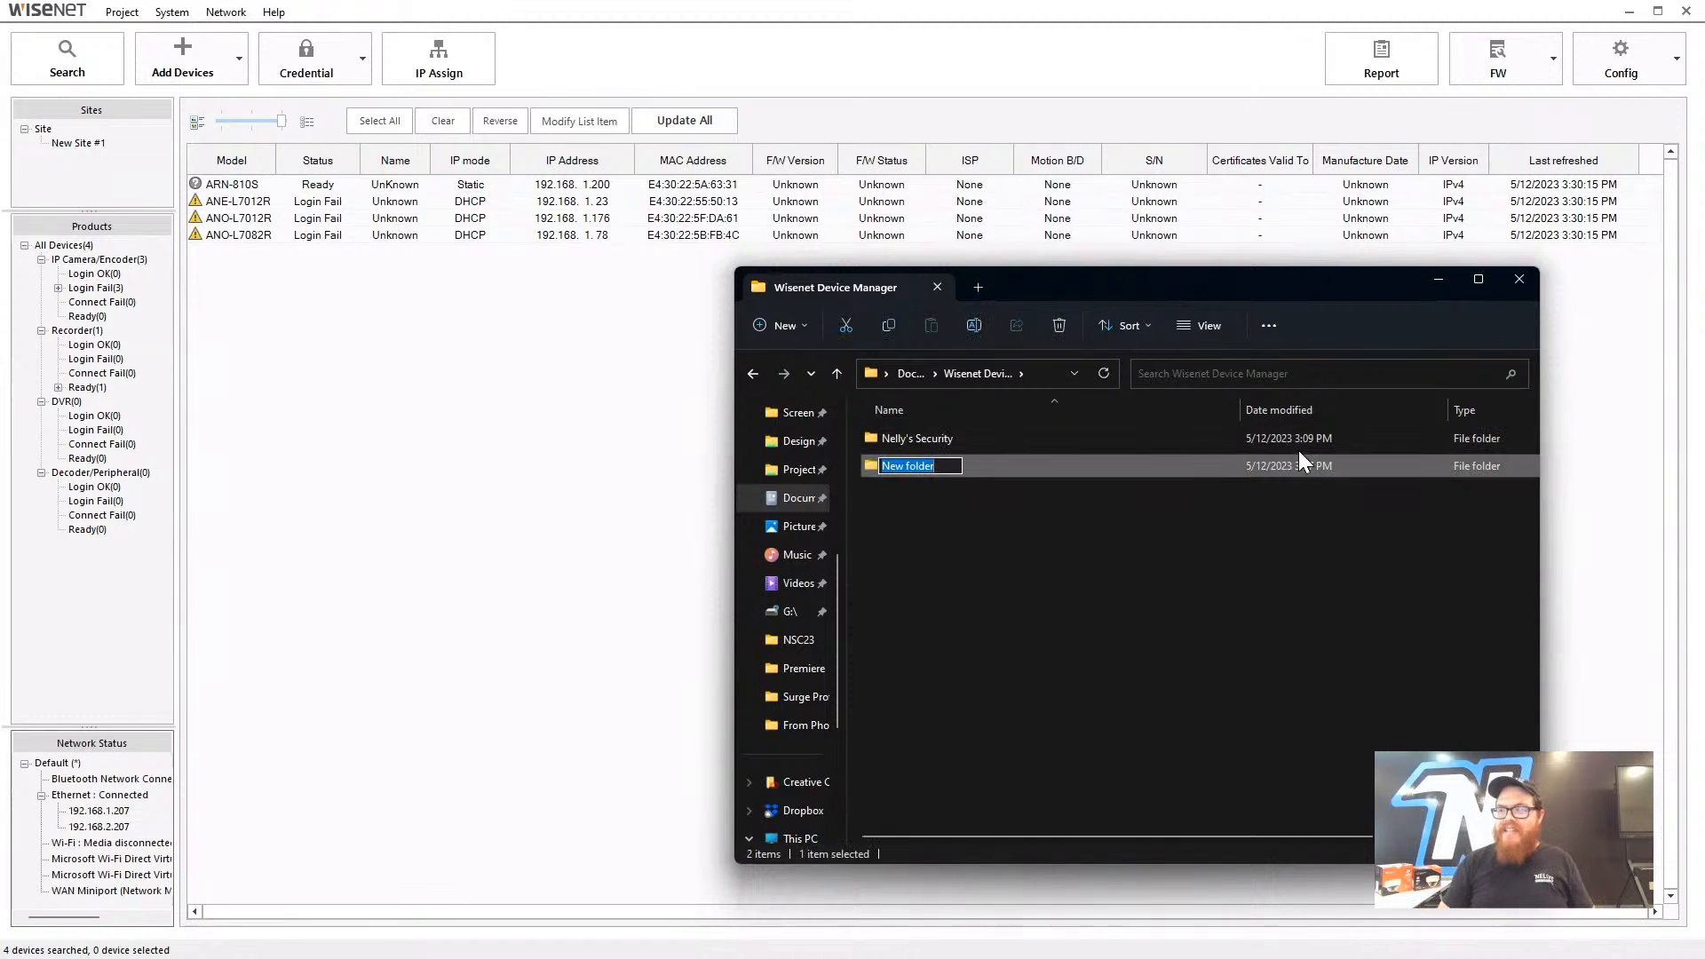
{"action": "type", "text": "Client 1"}
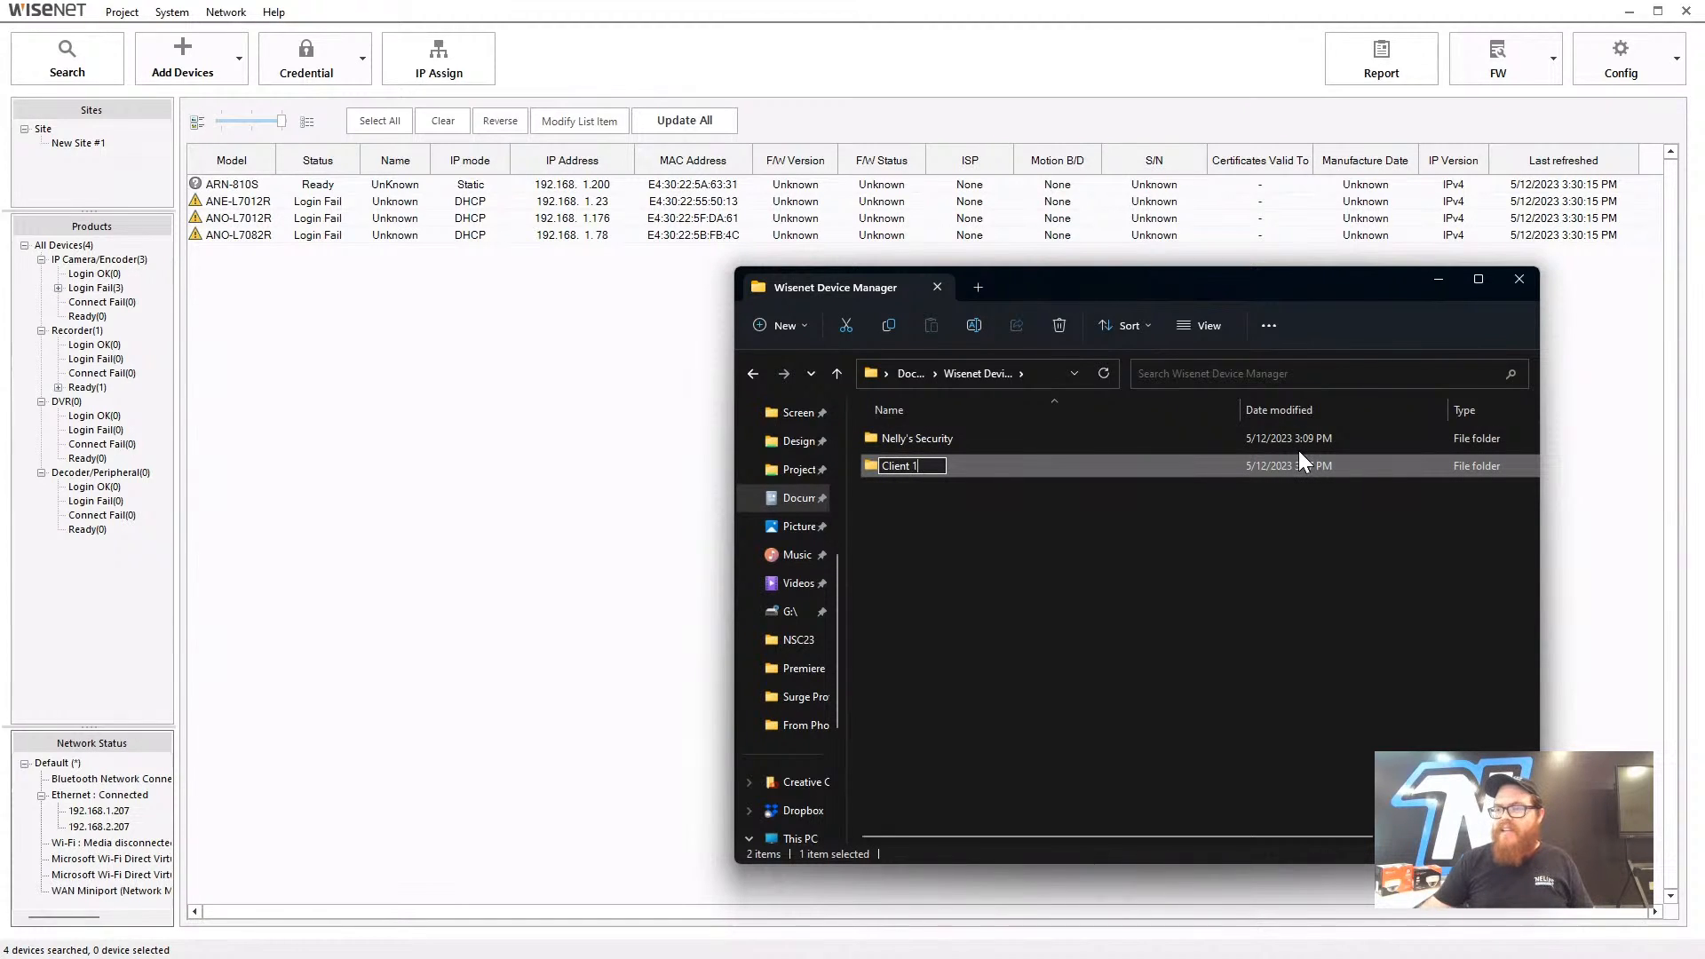
{"action": "left_click", "coordinate": [924, 502]}
- Create a second new folder and rename it Client 2
{"action": "right_click", "coordinate": [947, 554]}
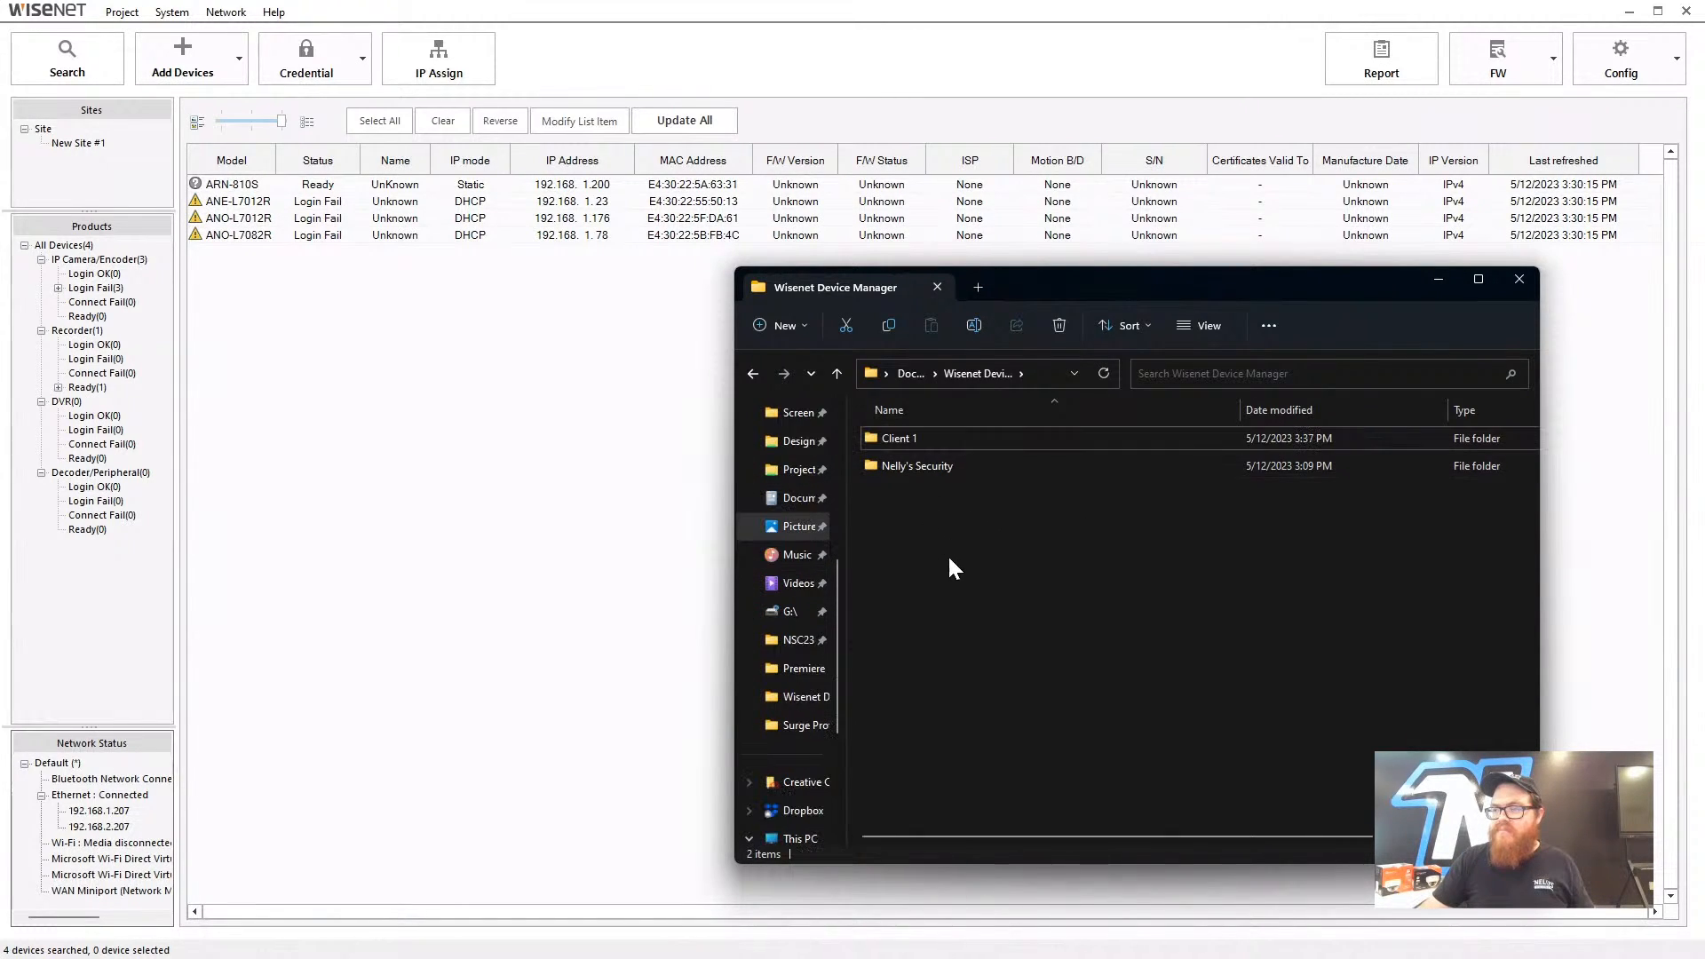
{"action": "mouse_move", "coordinate": [980, 632]}
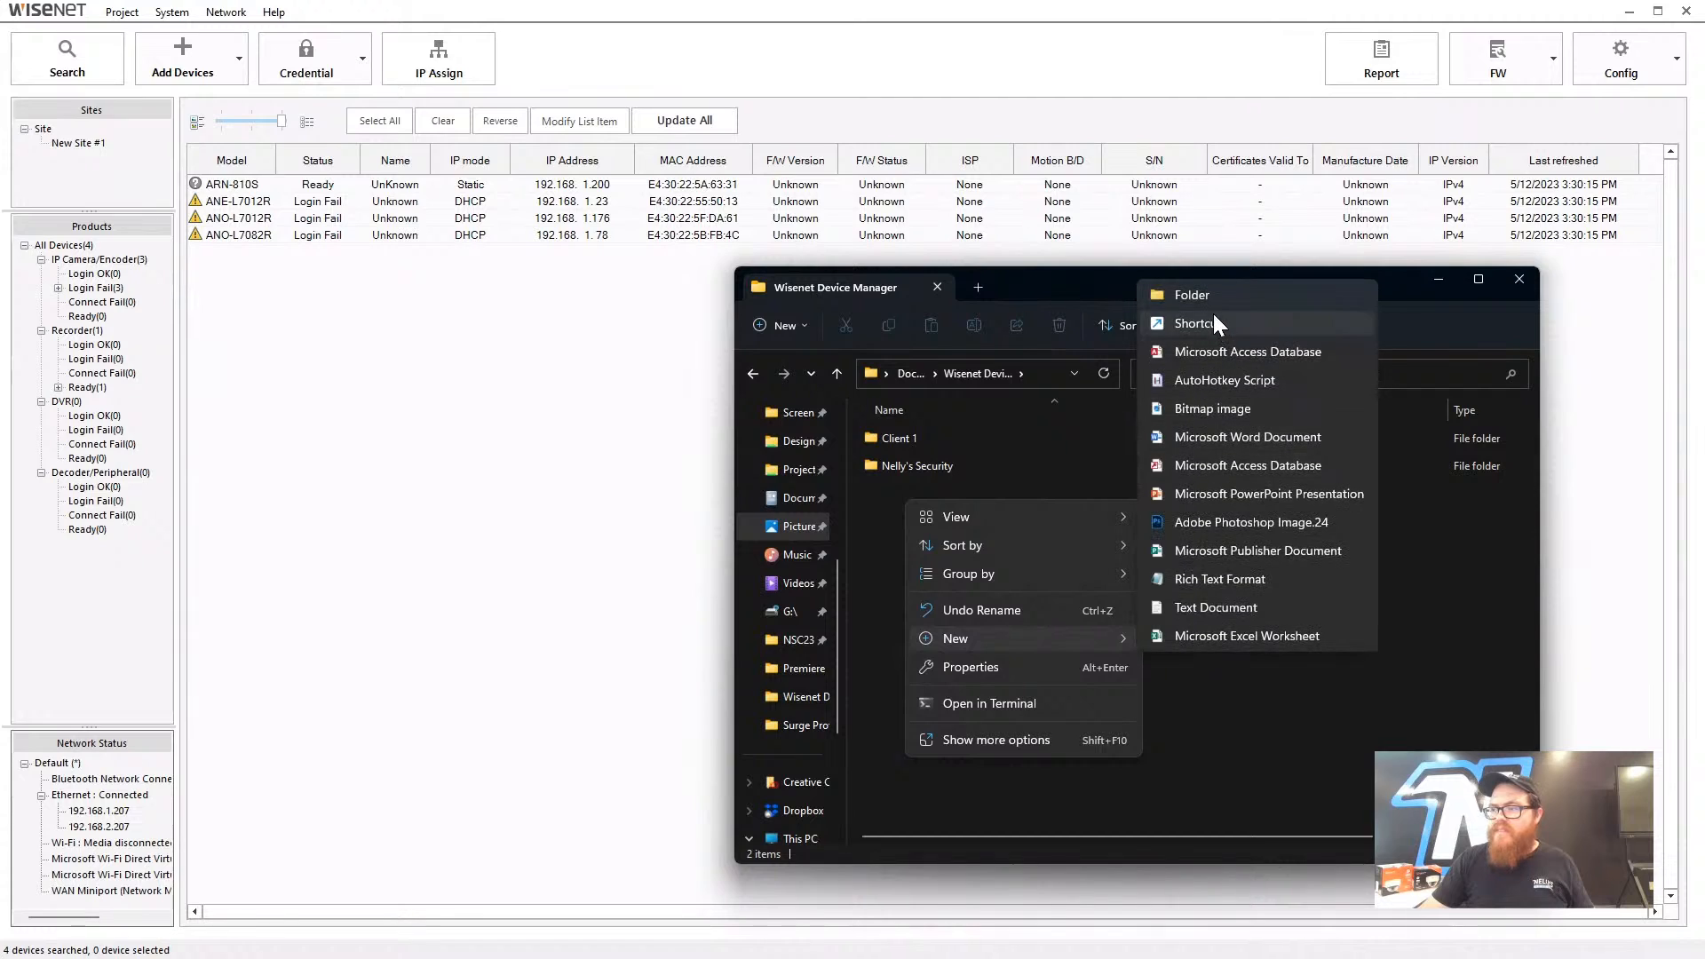
{"action": "left_click", "coordinate": [1243, 295]}
{"action": "key", "text": "shift+c"}
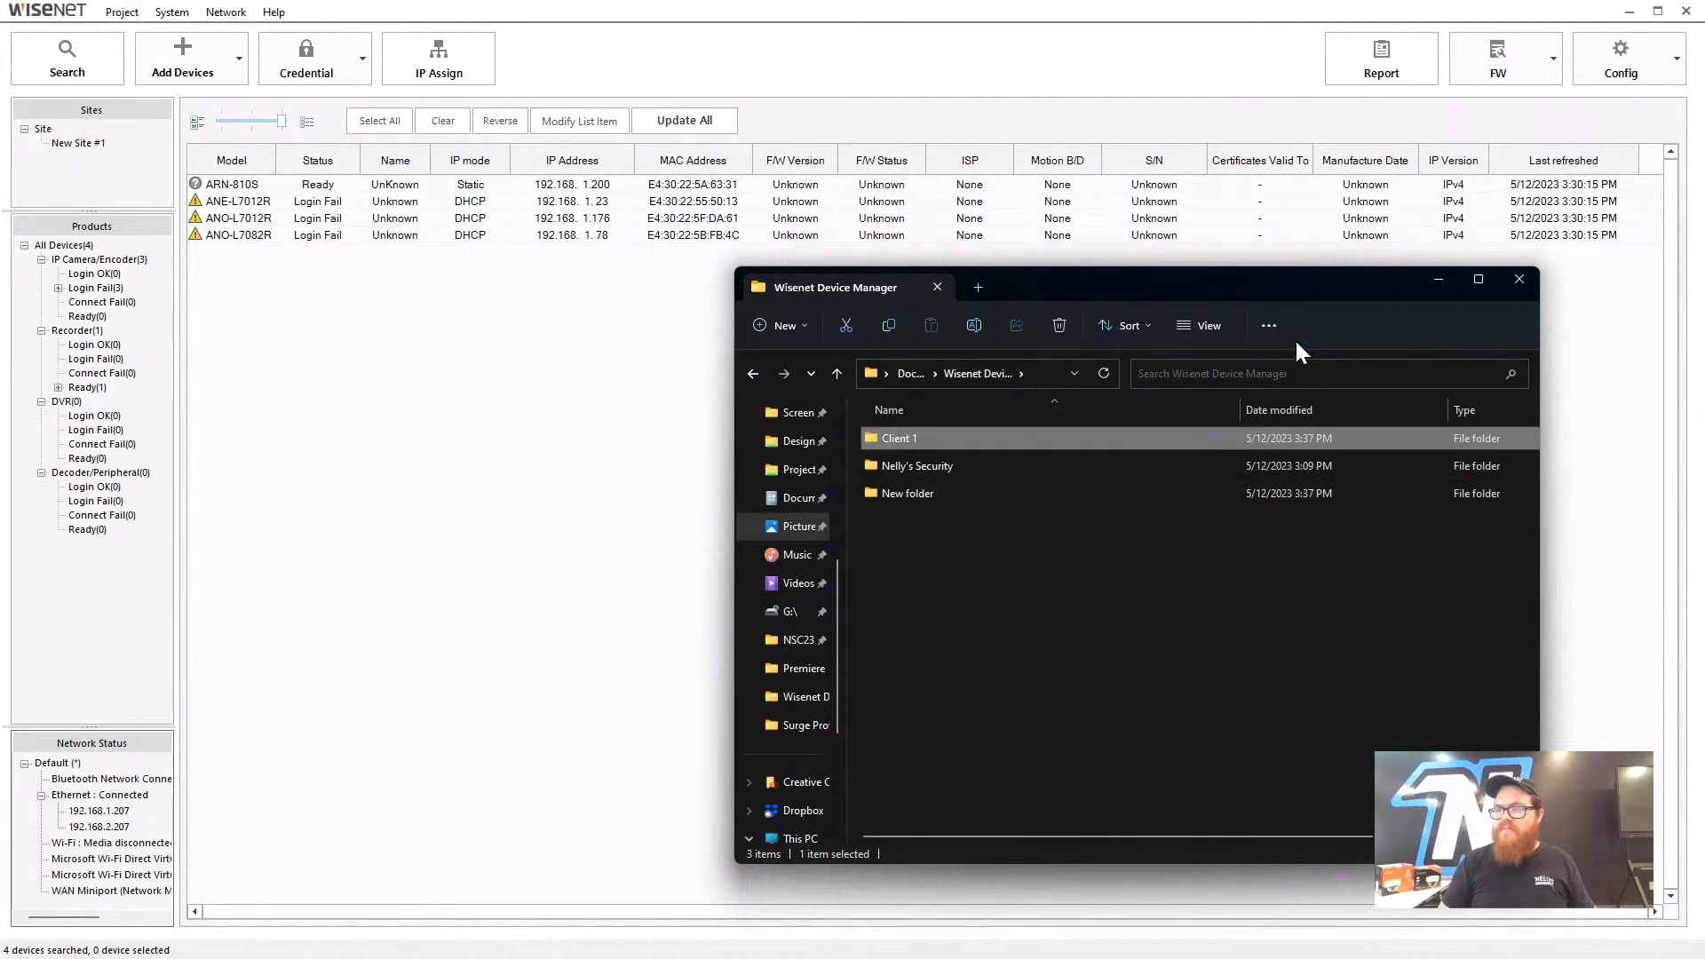
{"action": "left_click", "coordinate": [926, 492]}
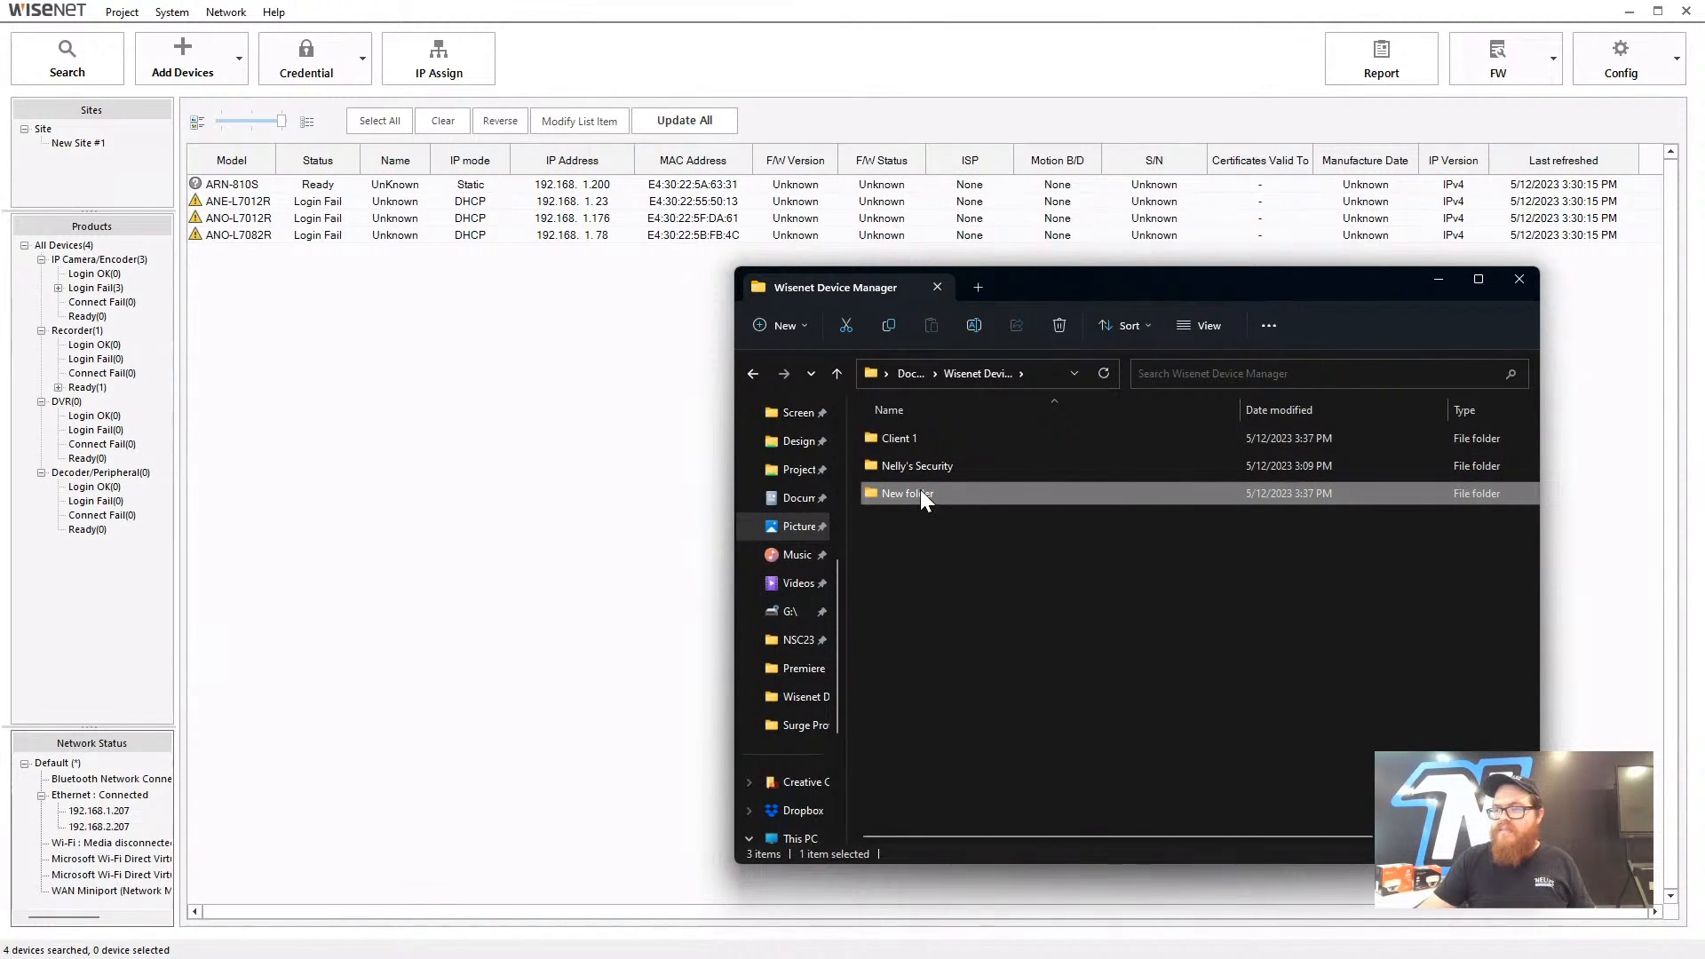
{"action": "key", "text": "F2"}
{"action": "type", "text": "C"}
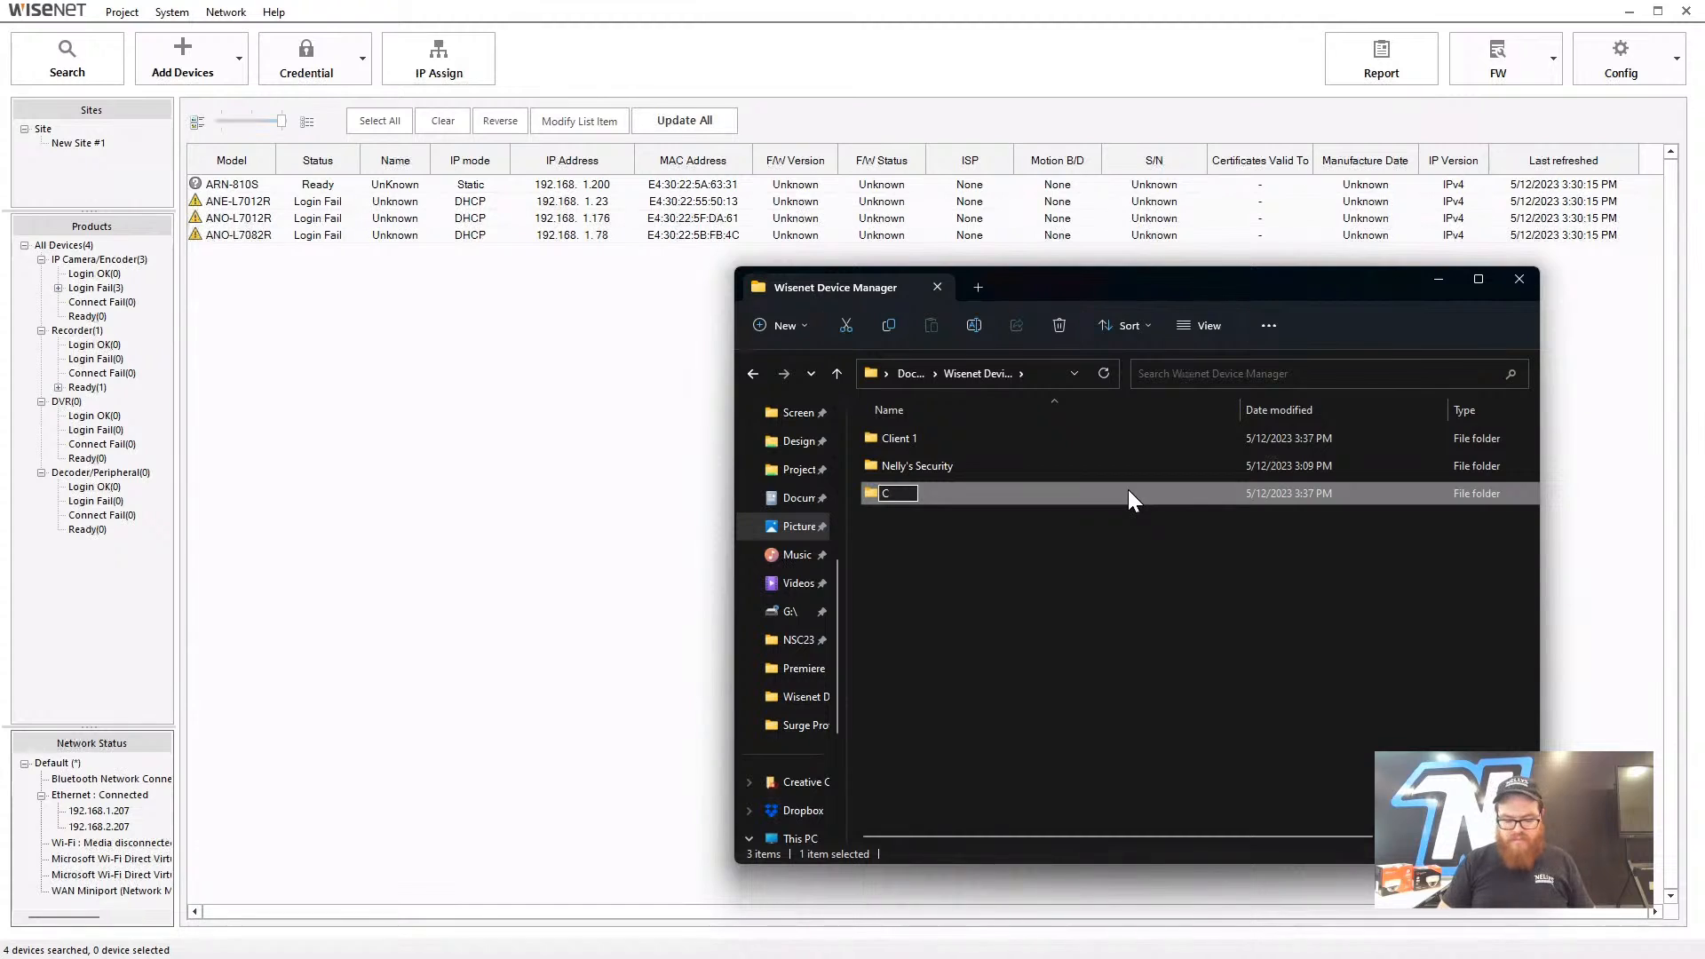
{"action": "type", "text": "lient 2"}
{"action": "key", "text": "Return"}
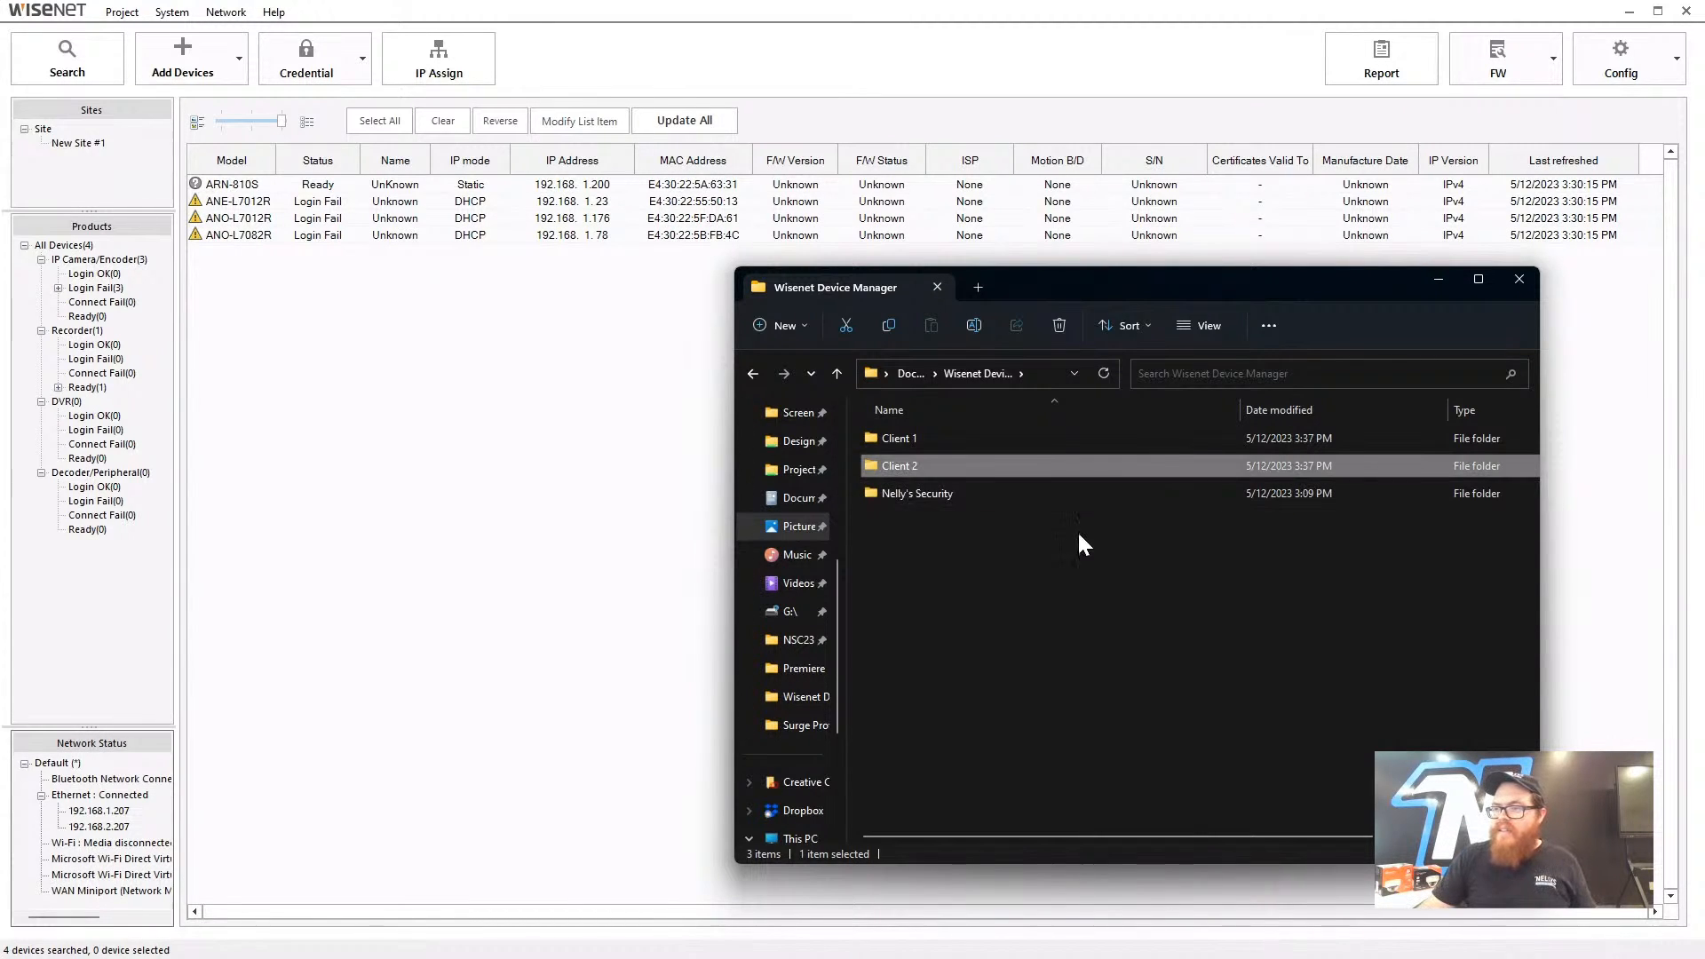
{"action": "left_click", "coordinate": [1070, 532]}
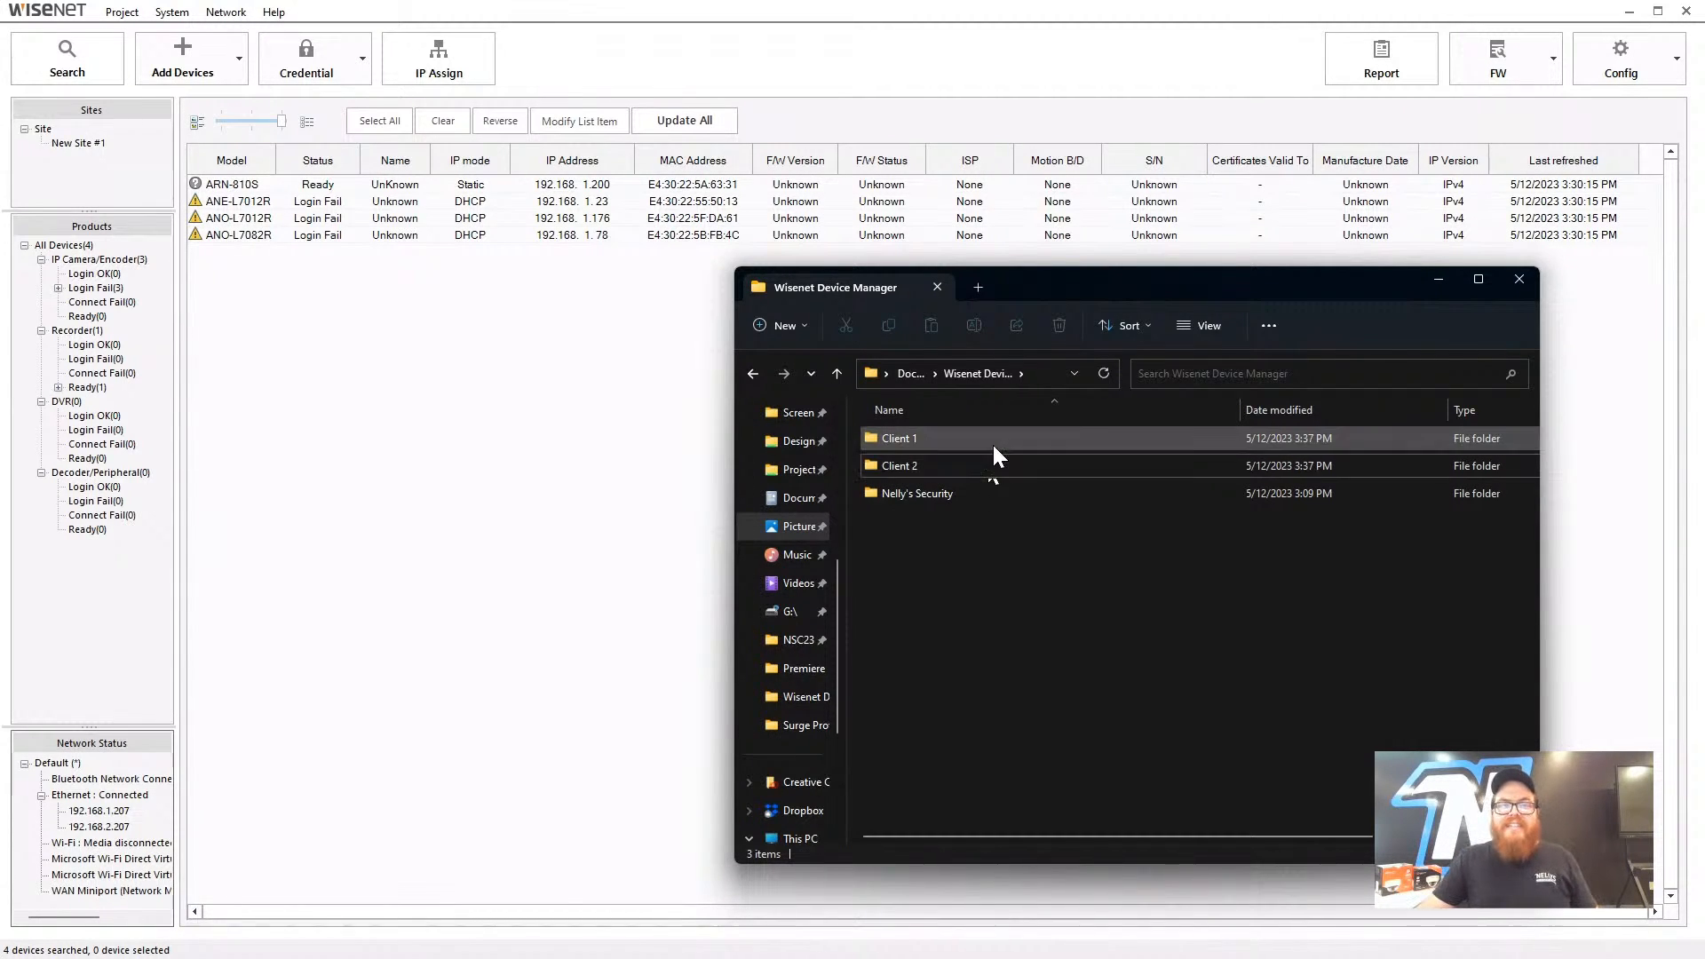
- Create a third new folder named Oklahoma
{"action": "right_click", "coordinate": [976, 557]}
{"action": "mouse_move", "coordinate": [1059, 697]}
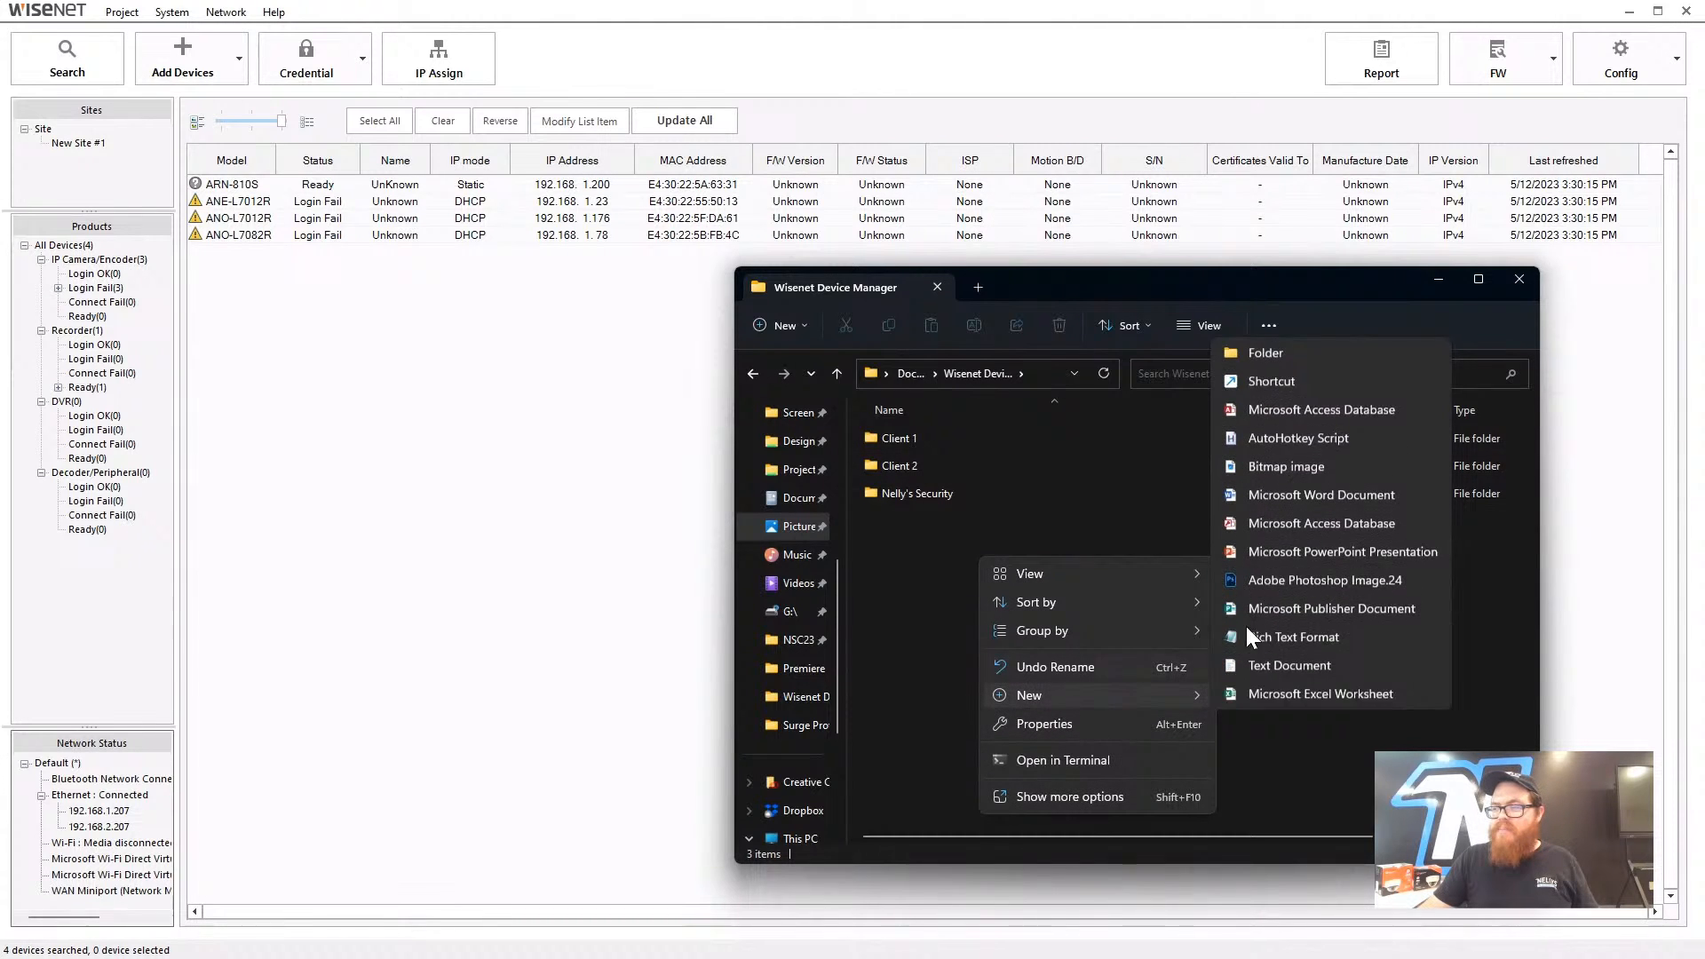
{"action": "left_click", "coordinate": [1341, 365]}
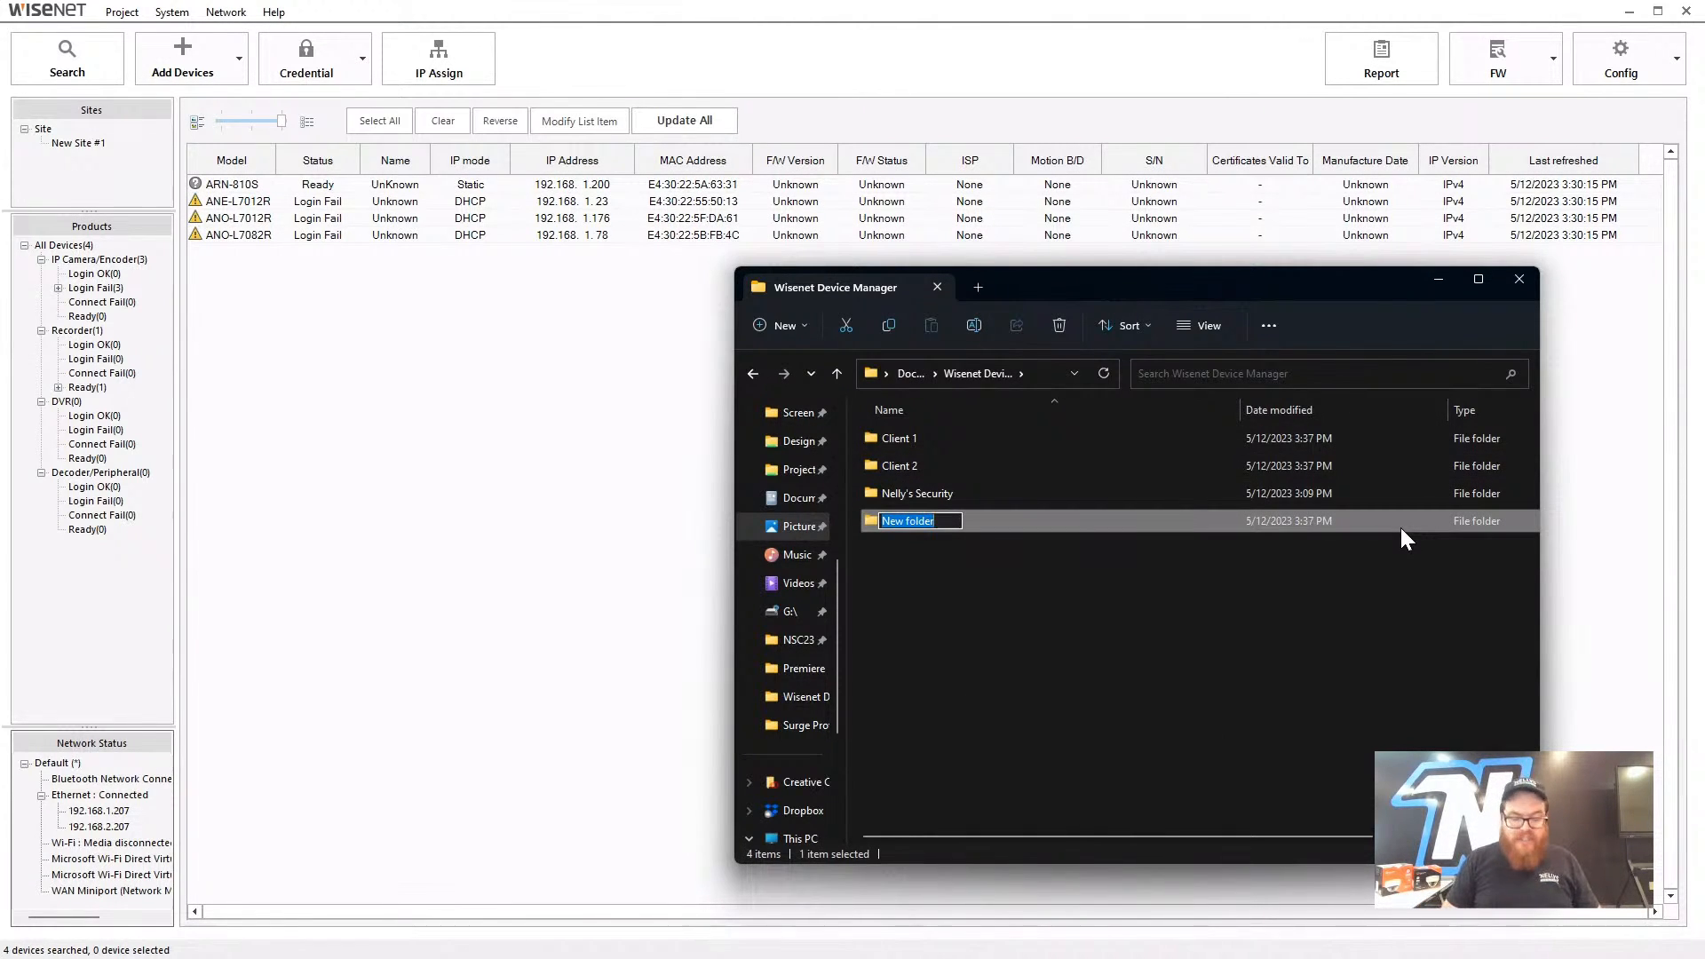
{"action": "type", "text": "Oklahoma"}
{"action": "key", "text": "Return"}
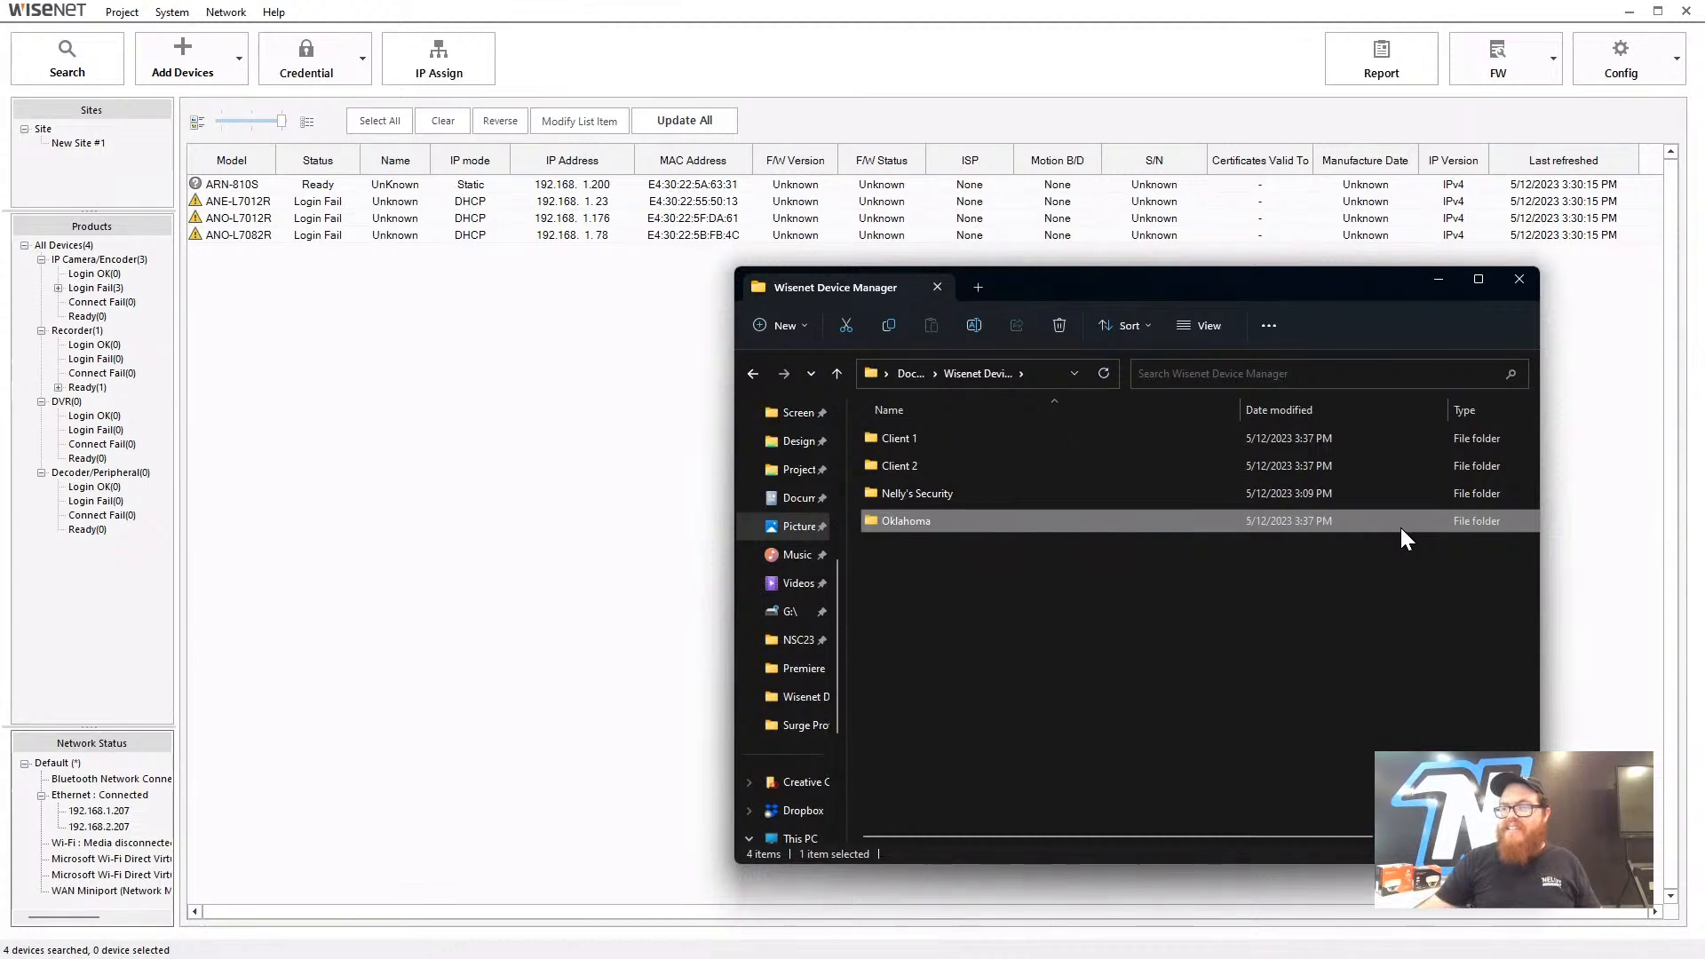
- Move the Client 1 and Client 2 folders out of this folder into Oklahoma
{"action": "left_click", "coordinate": [1039, 466]}
{"action": "left_click", "coordinate": [951, 441], "text": "ctrl"}
{"action": "left_click_drag", "start_coordinate": [951, 441], "coordinate": [998, 522]}
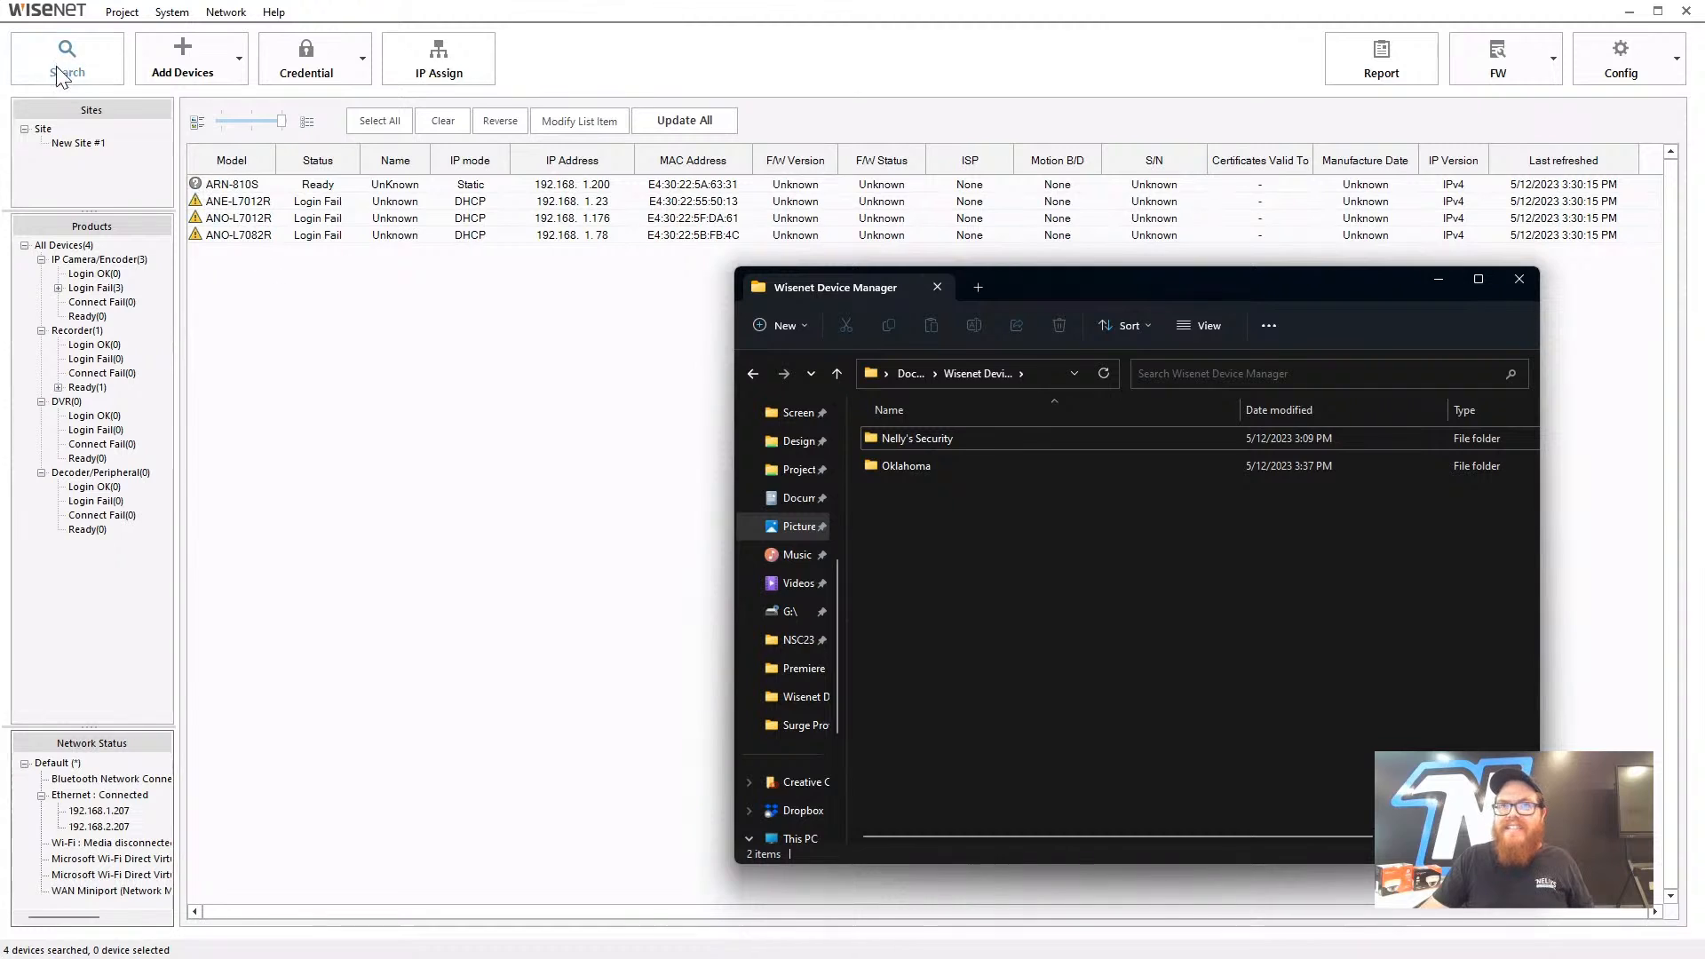
- Bring the Wisenet Device Manager window back in front of File Explorer
{"action": "left_click", "coordinate": [364, 355]}
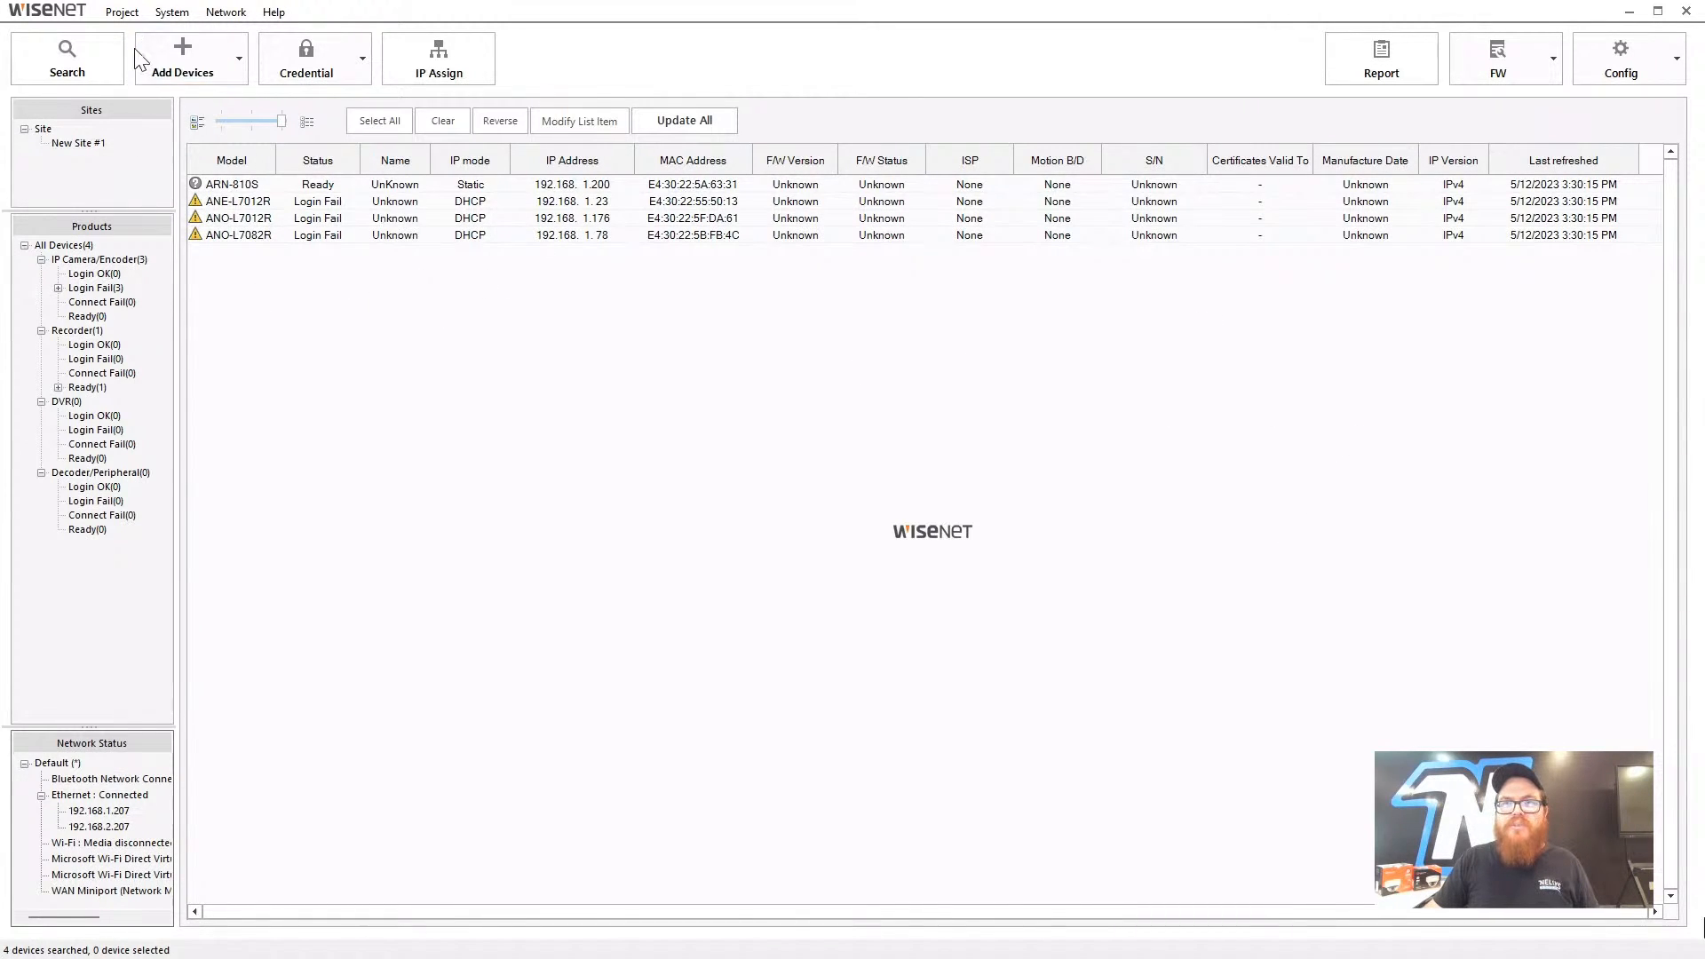
- Show the Open Project dialog and select the single recent project, last modified 2023/05/12
{"action": "left_click", "coordinate": [122, 15]}
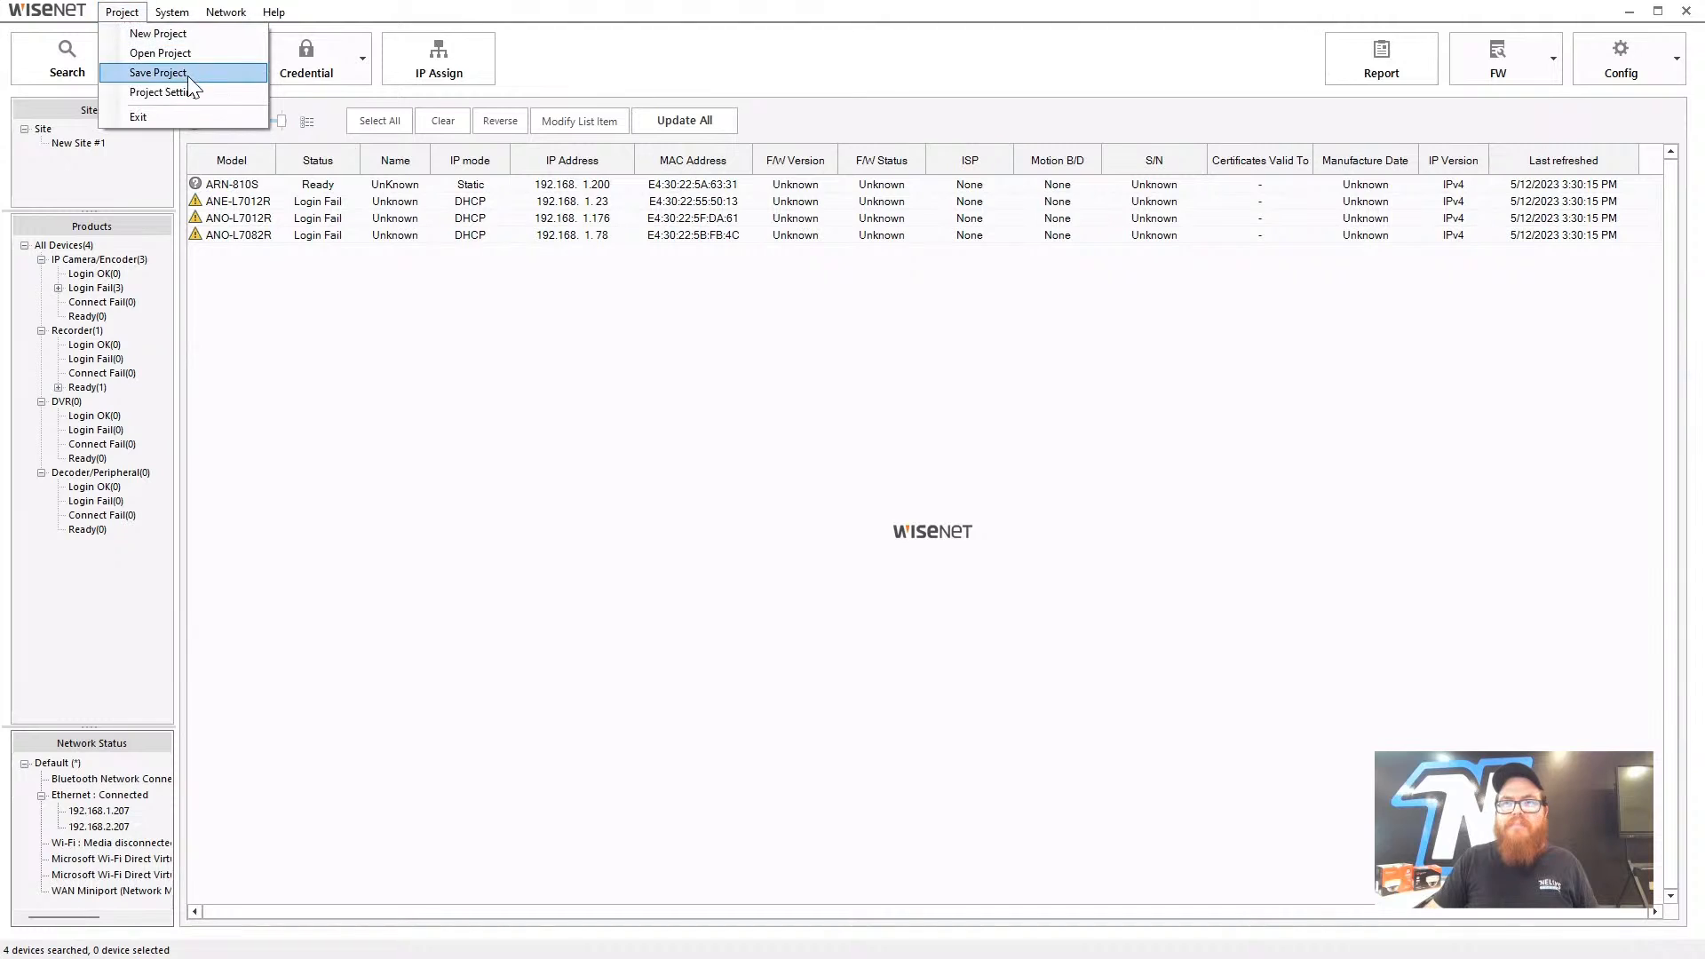
{"action": "left_click", "coordinate": [143, 50]}
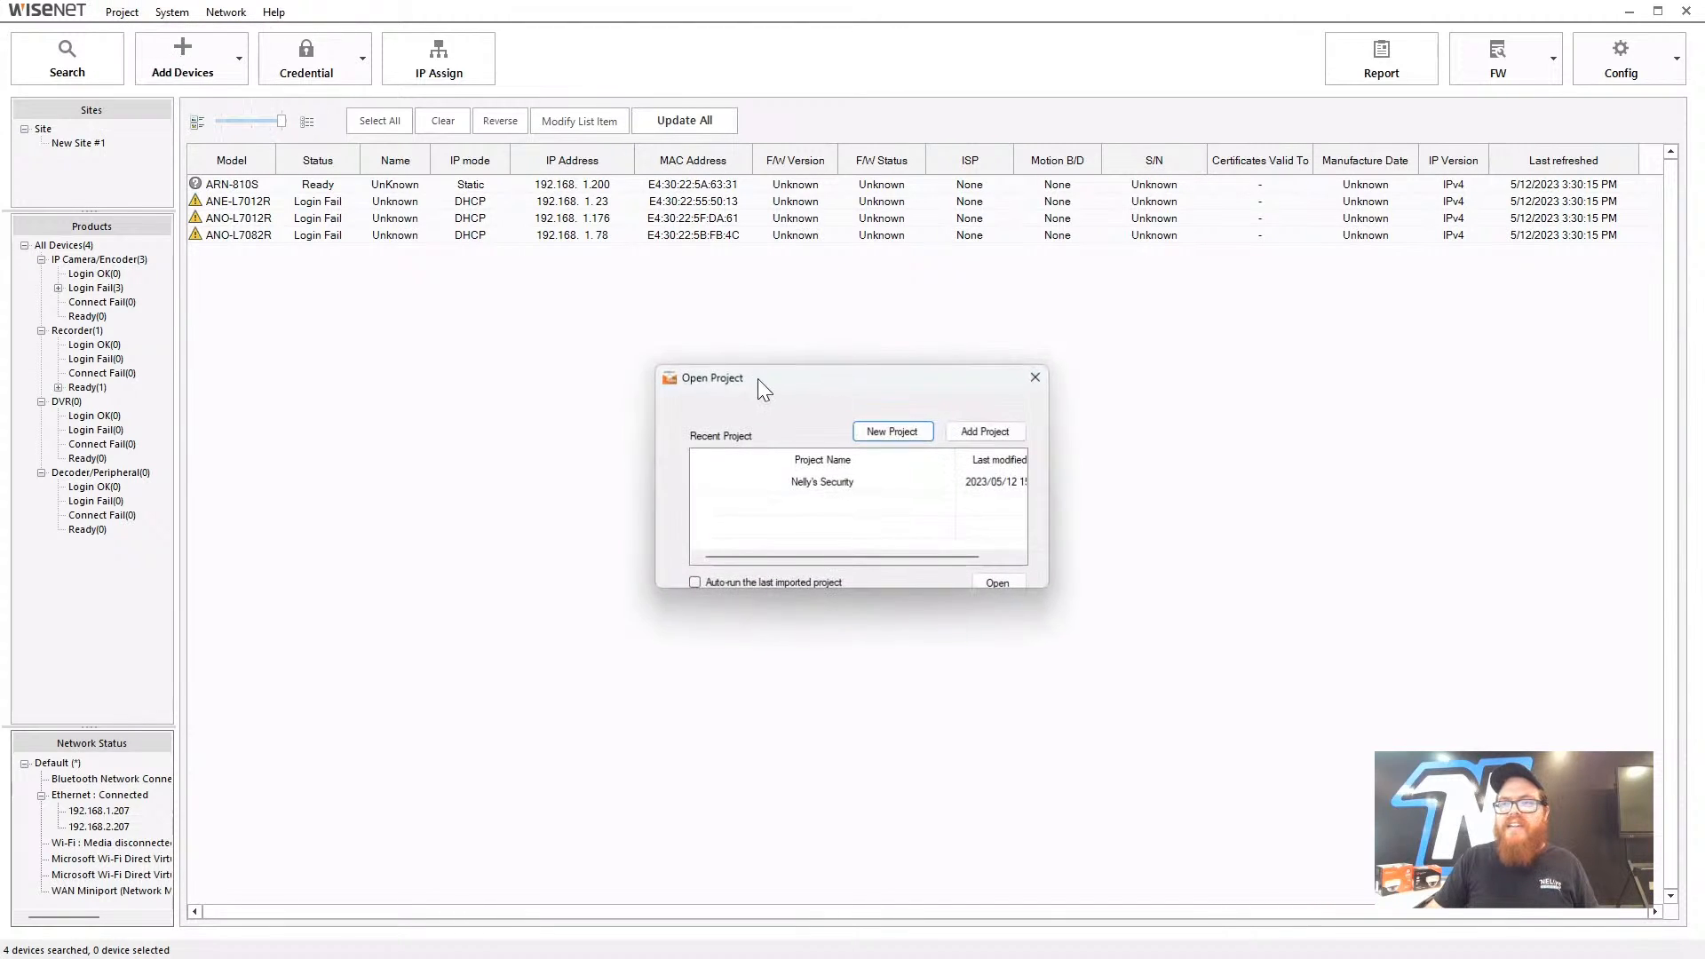
{"action": "left_click", "coordinate": [823, 482]}
{"action": "left_click_drag", "start_coordinate": [822, 557], "coordinate": [748, 556]}
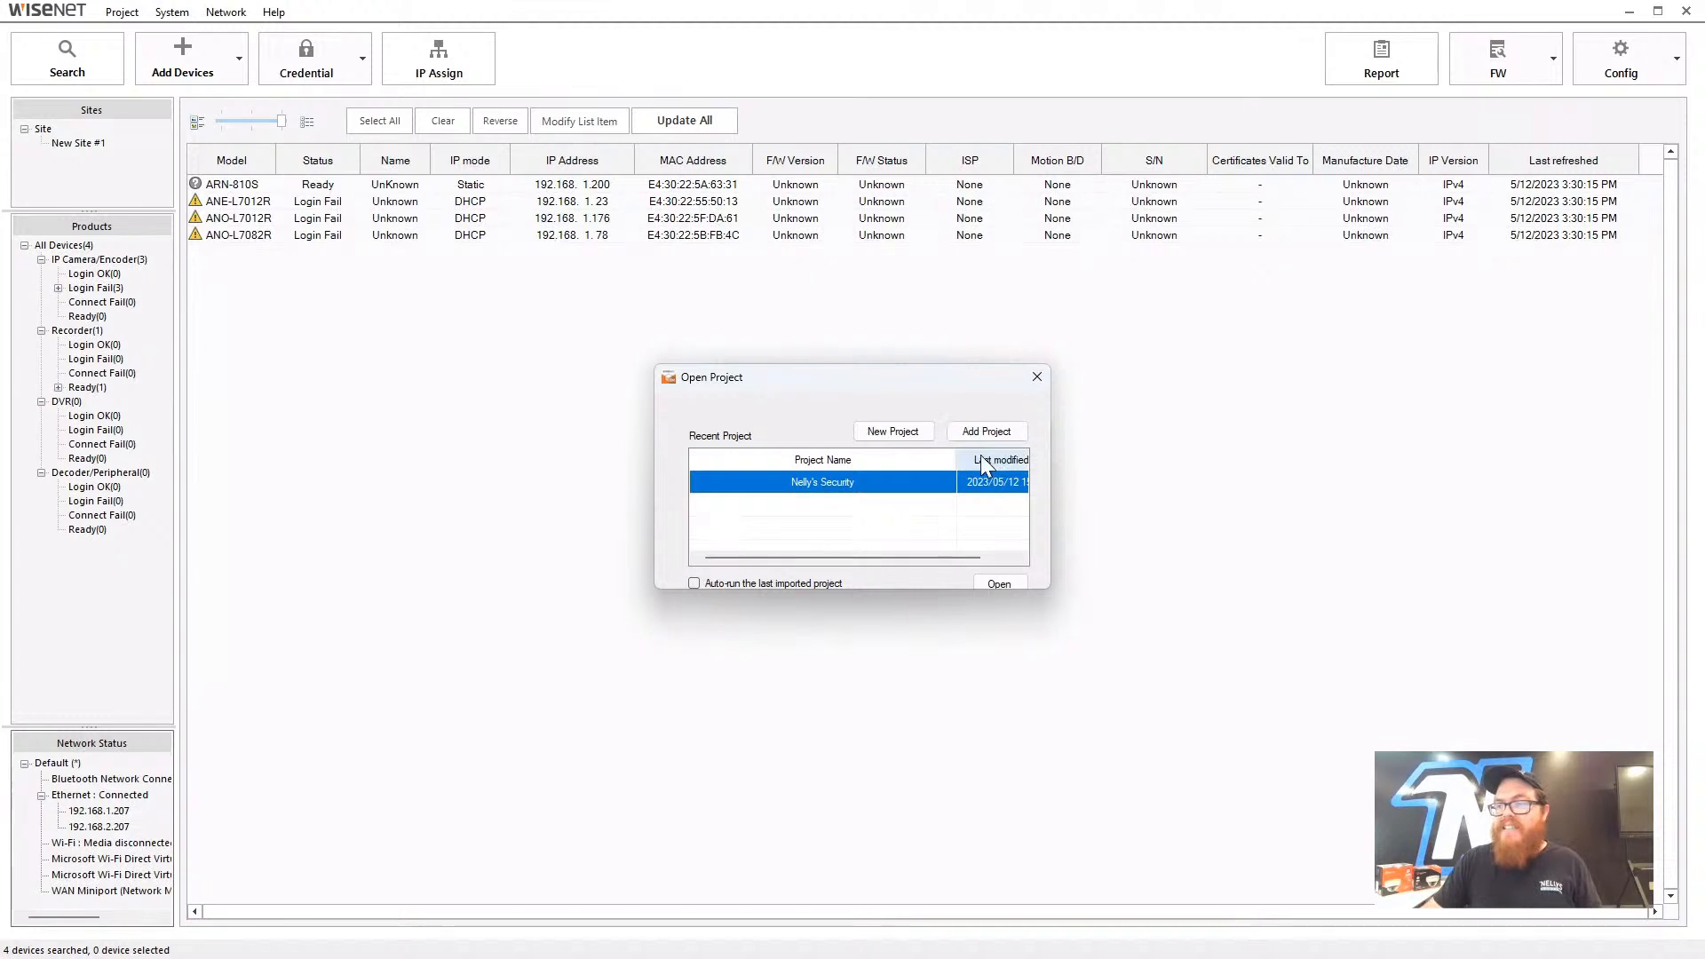
- Start a new project and name it Client One
{"action": "left_click", "coordinate": [899, 435]}
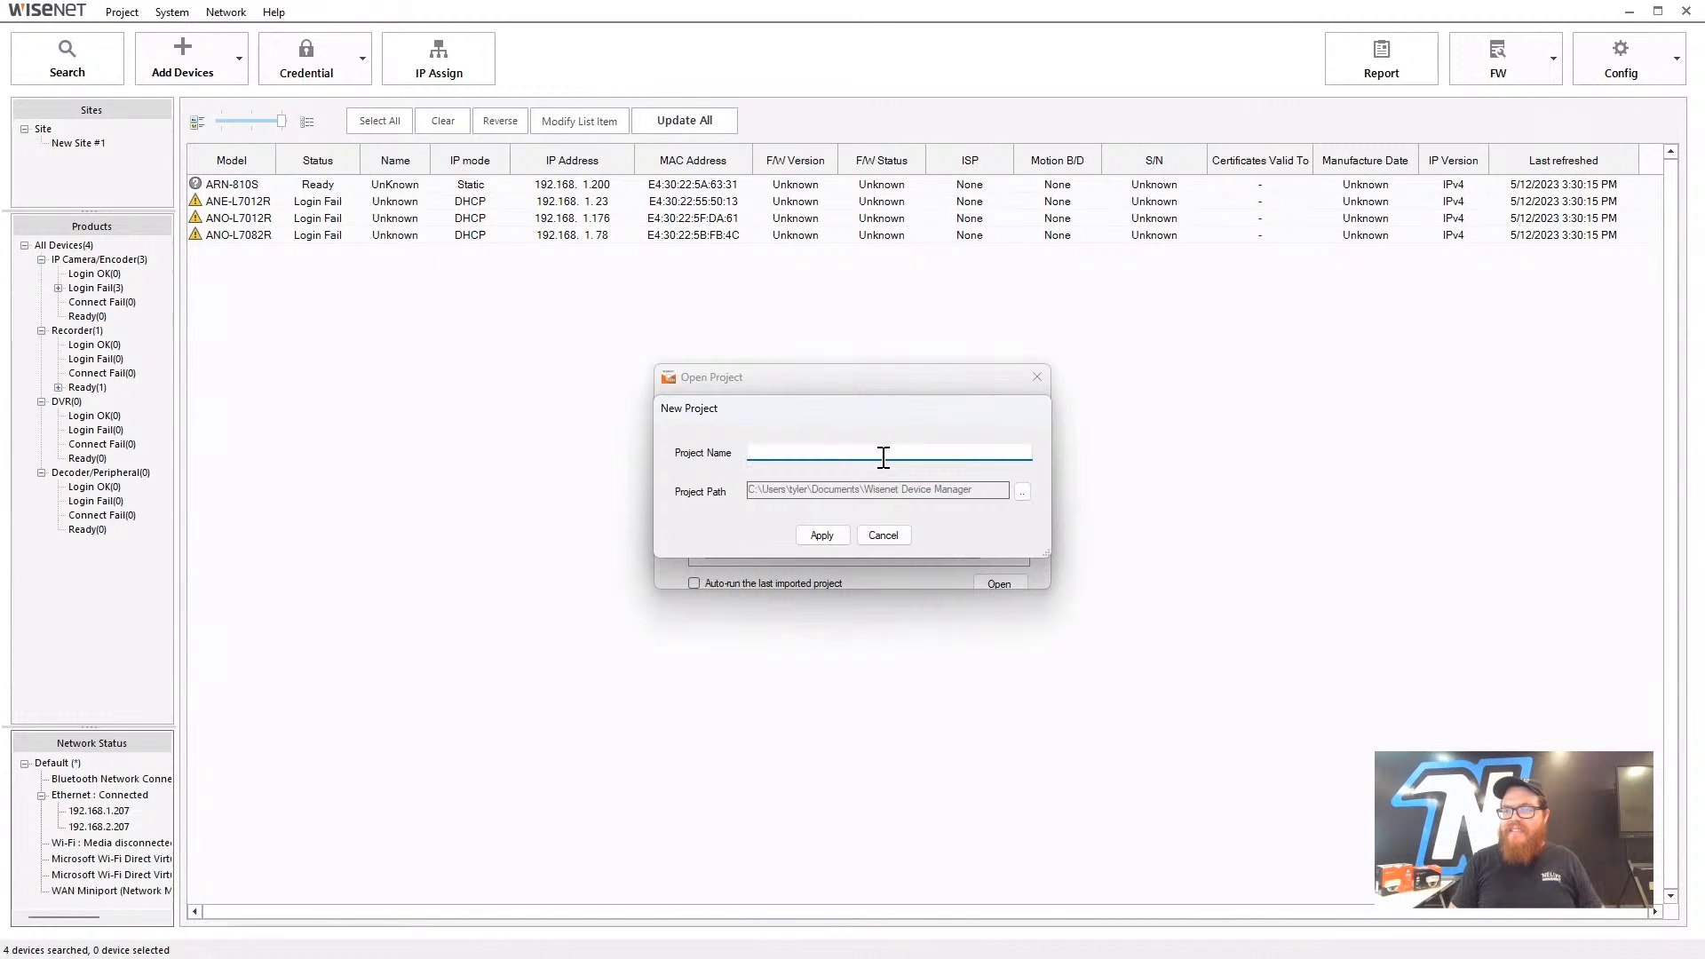
{"action": "type", "text": "Client Na"}
{"action": "key", "text": "ctrl+a"}
{"action": "key", "text": "BackSpace"}
{"action": "type", "text": "Client One"}
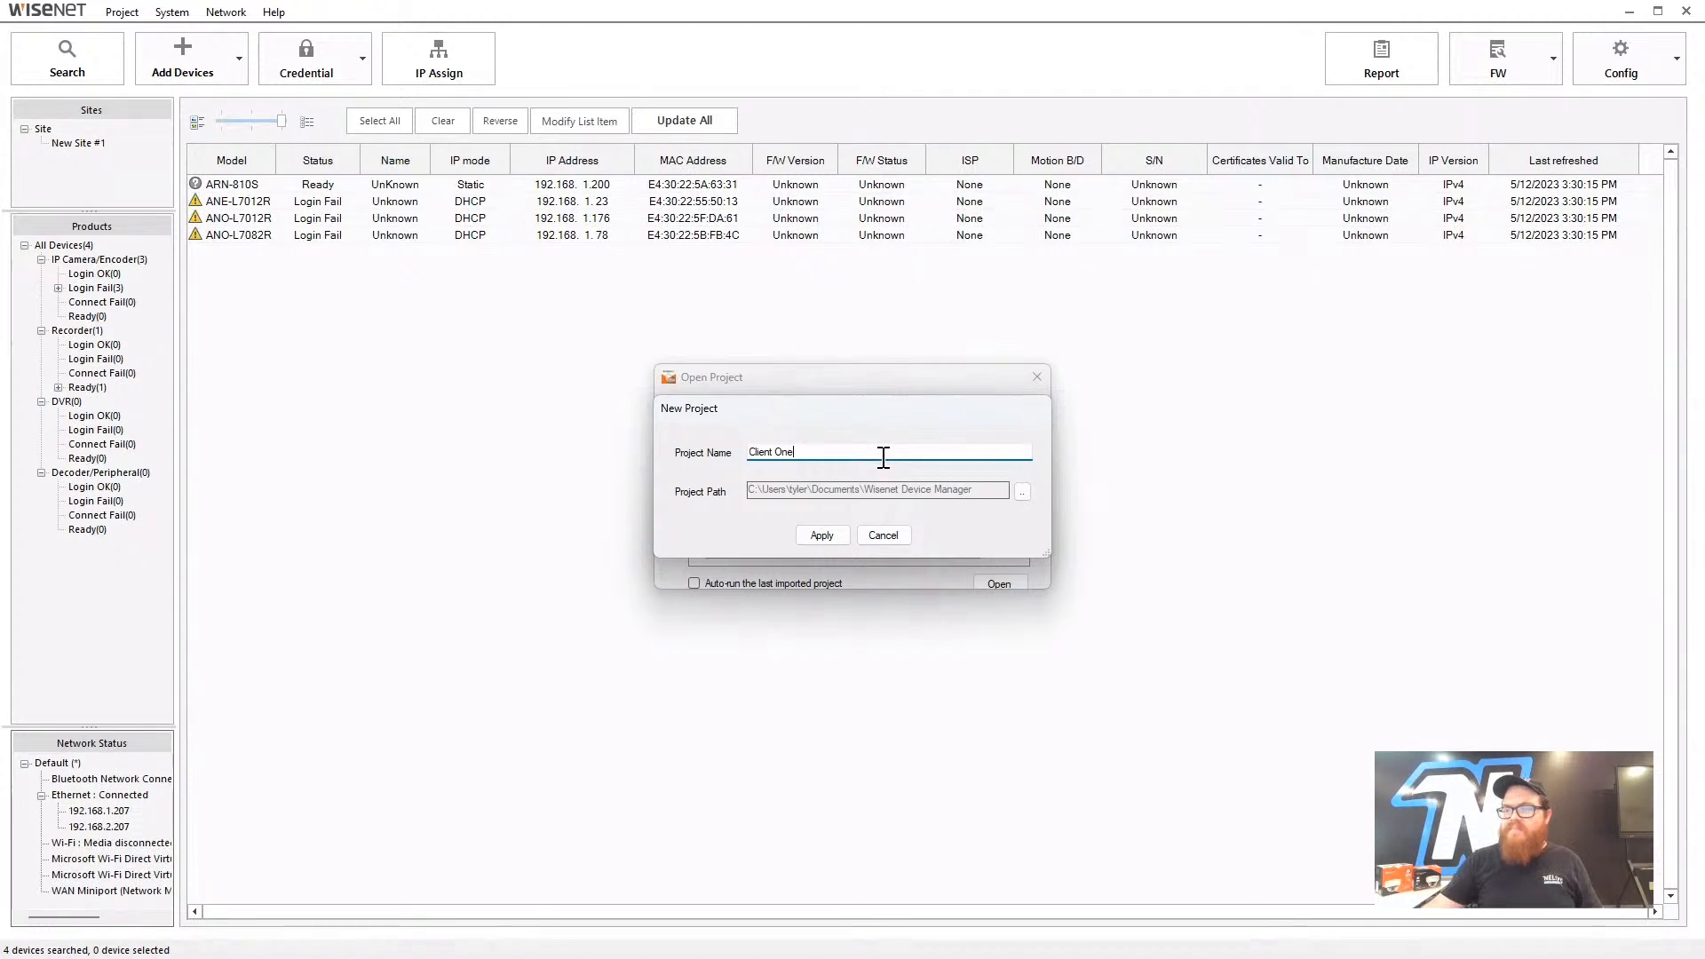
{"action": "key", "text": "Tab"}
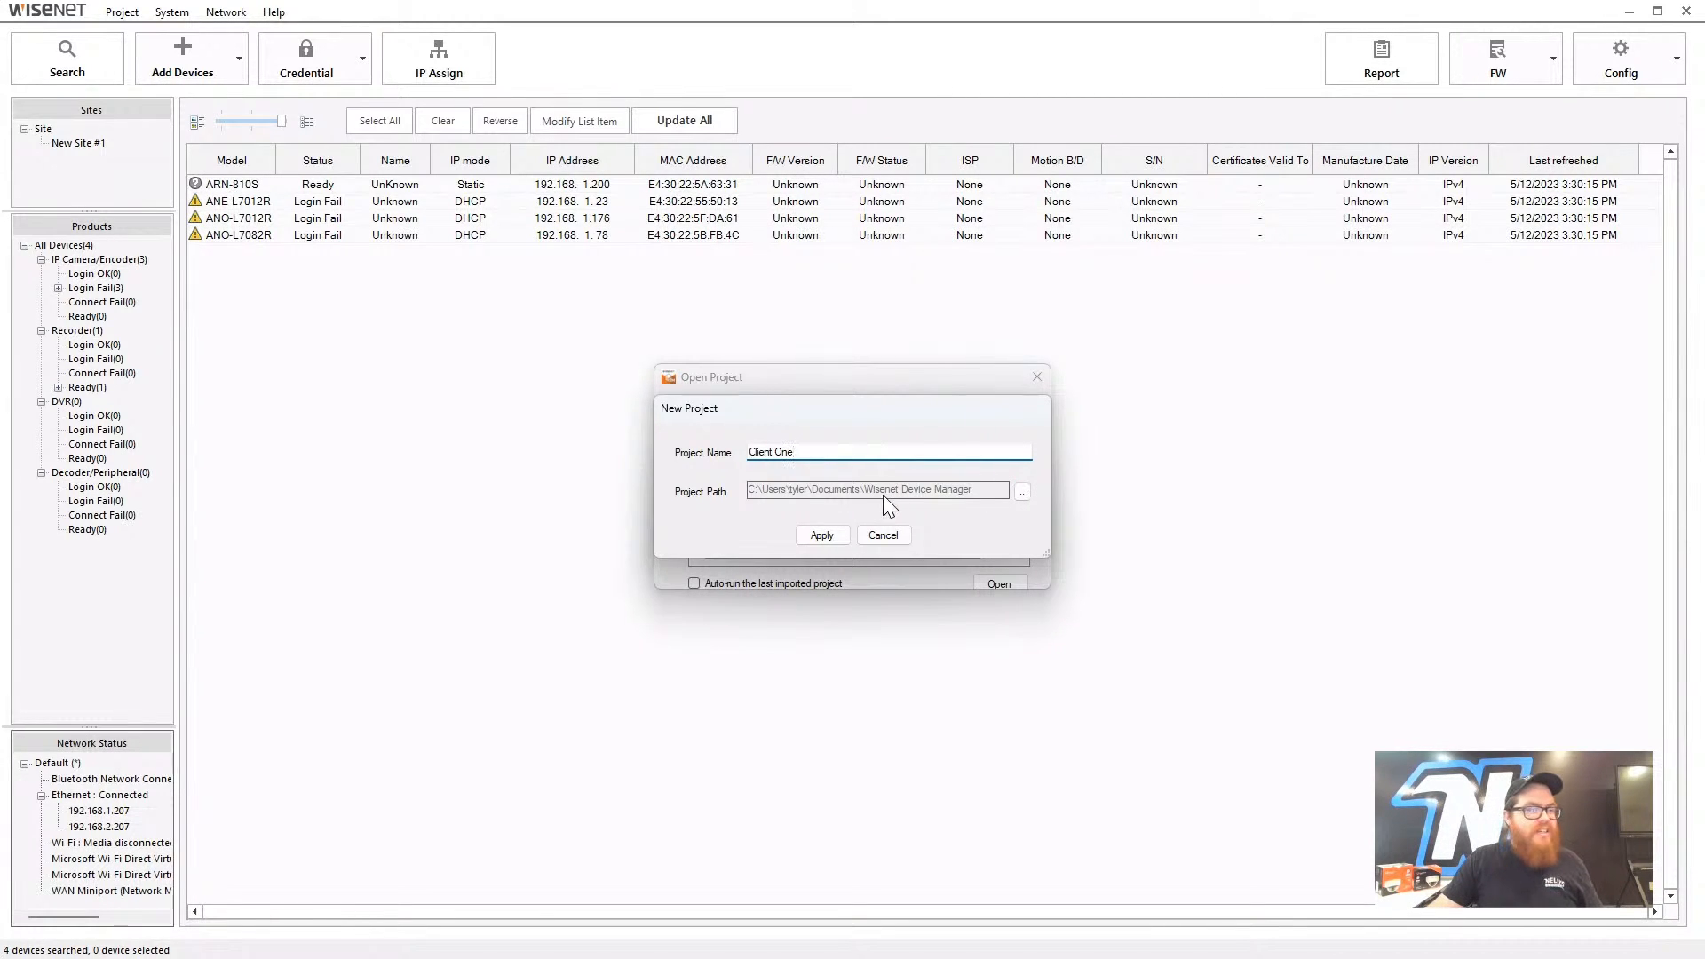
- Store the project in Wisenet Device Manager > Oklahoma > Client 1 and apply it
{"action": "left_click", "coordinate": [1023, 494]}
{"action": "scroll", "coordinate": [888, 621], "scroll_direction": "down", "scroll_amount": 4}
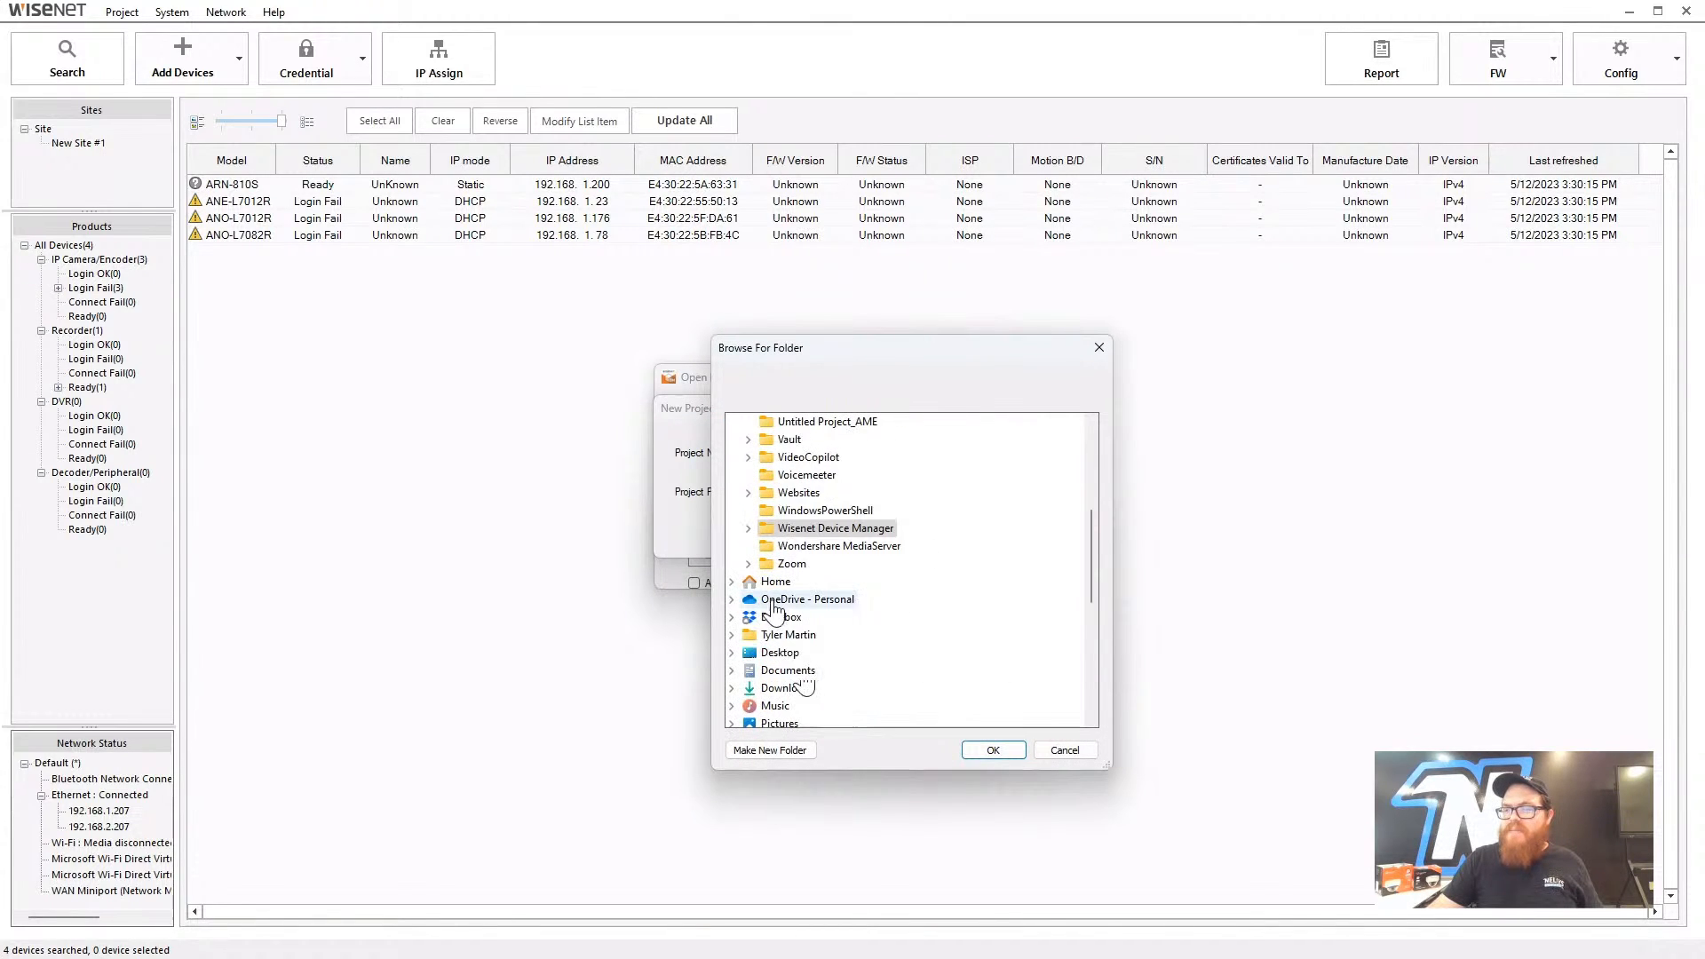
{"action": "scroll", "coordinate": [775, 611], "scroll_direction": "up", "scroll_amount": 1}
{"action": "left_click", "coordinate": [749, 581]}
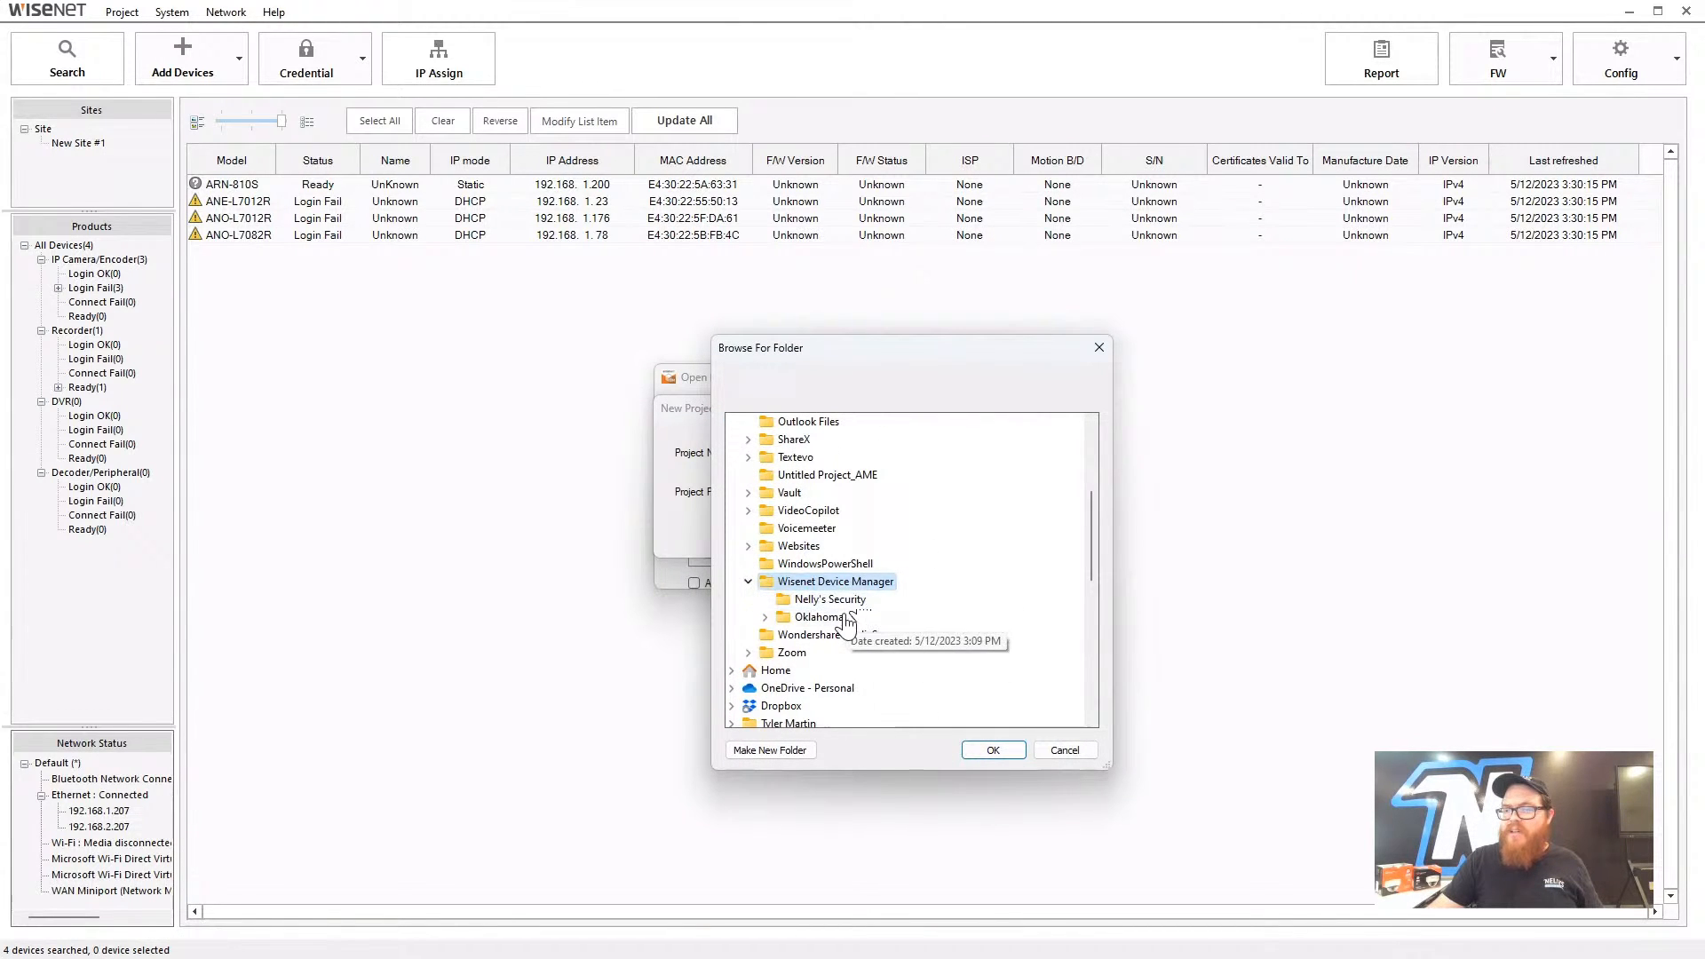
{"action": "left_click", "coordinate": [765, 616]}
{"action": "scroll", "coordinate": [834, 600], "scroll_direction": "down", "scroll_amount": 1}
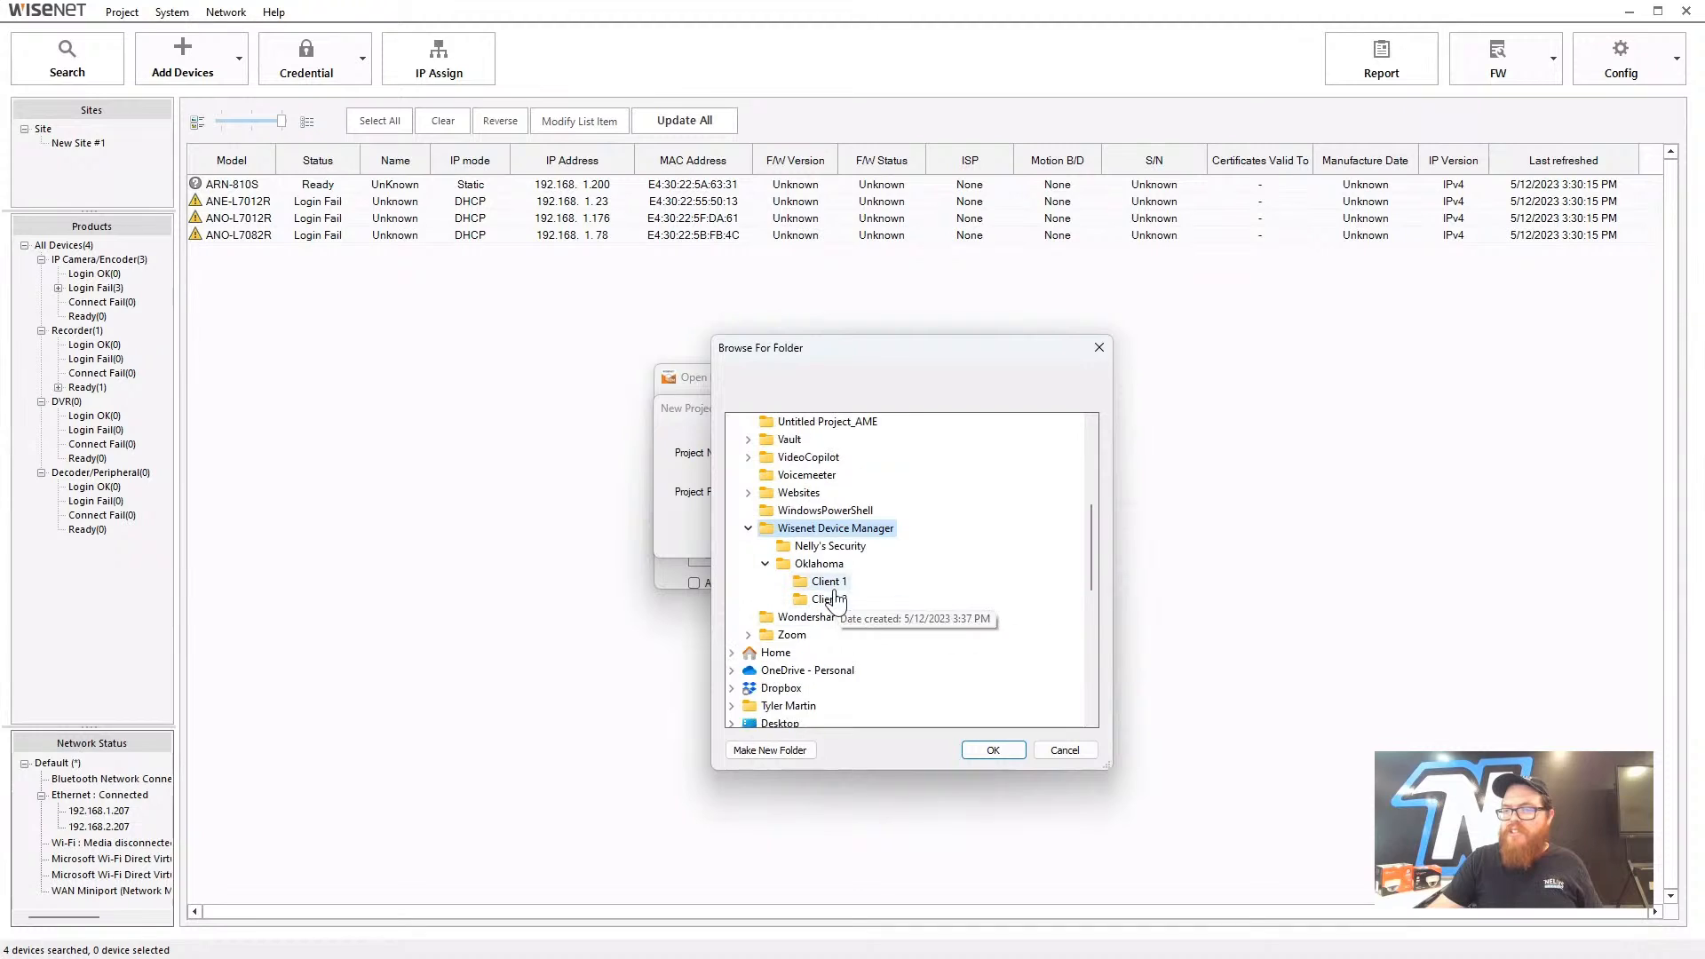
{"action": "left_click", "coordinate": [829, 583]}
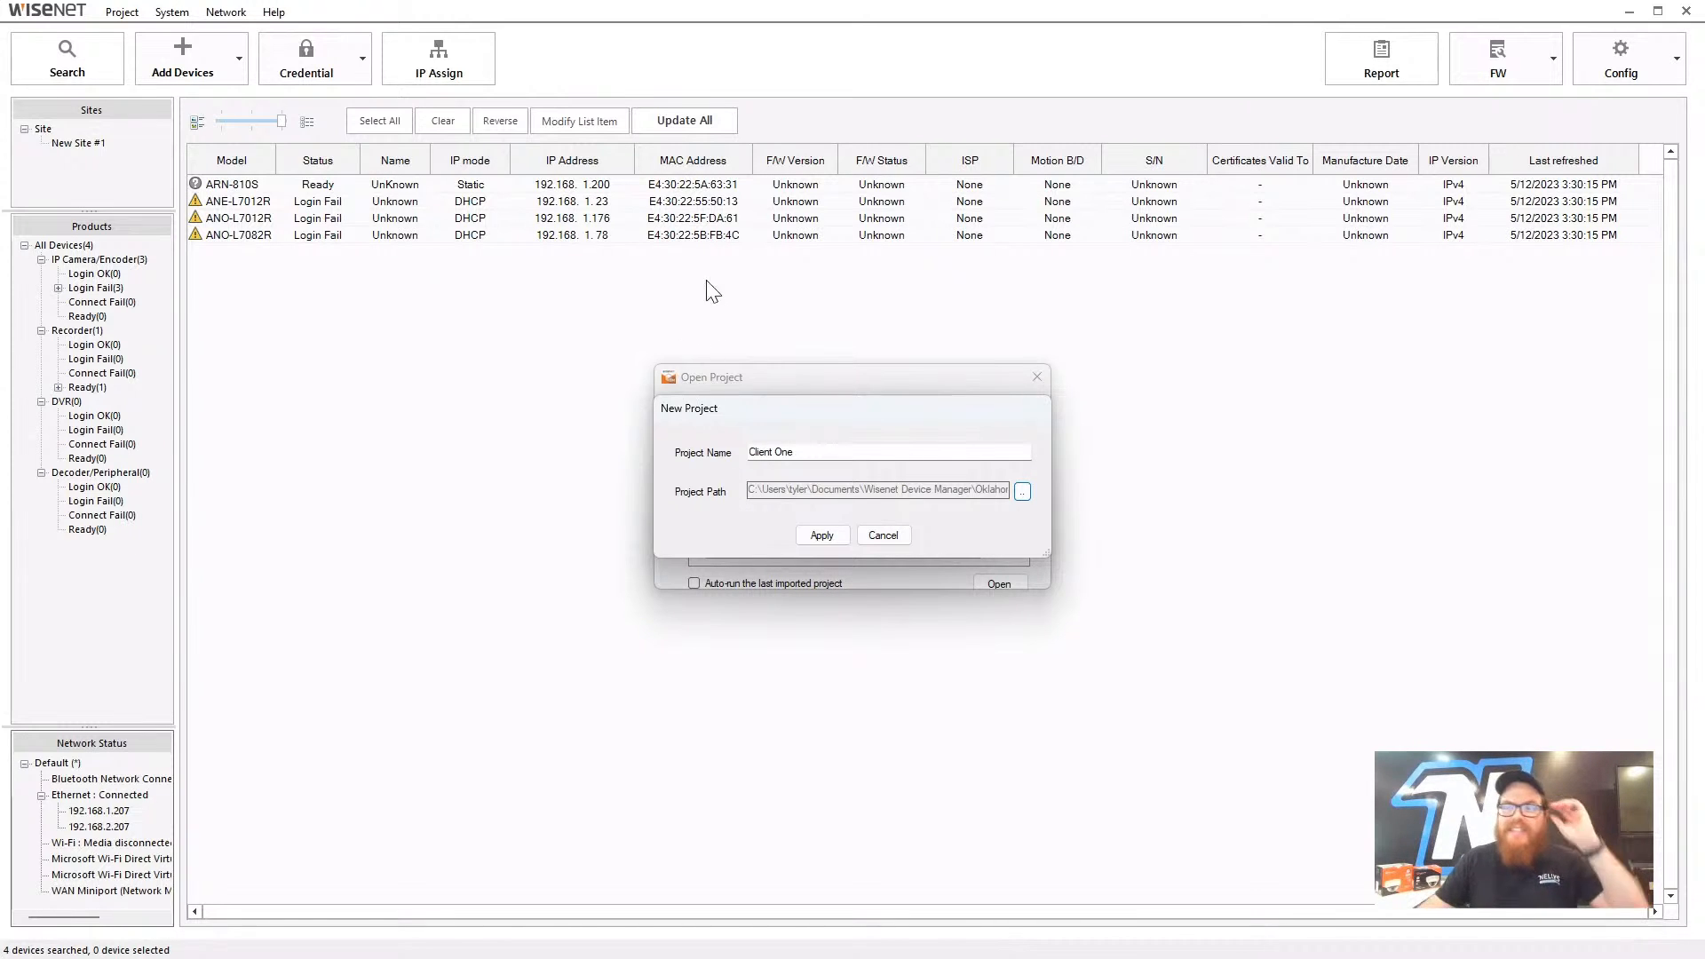
{"action": "left_click", "coordinate": [833, 537]}
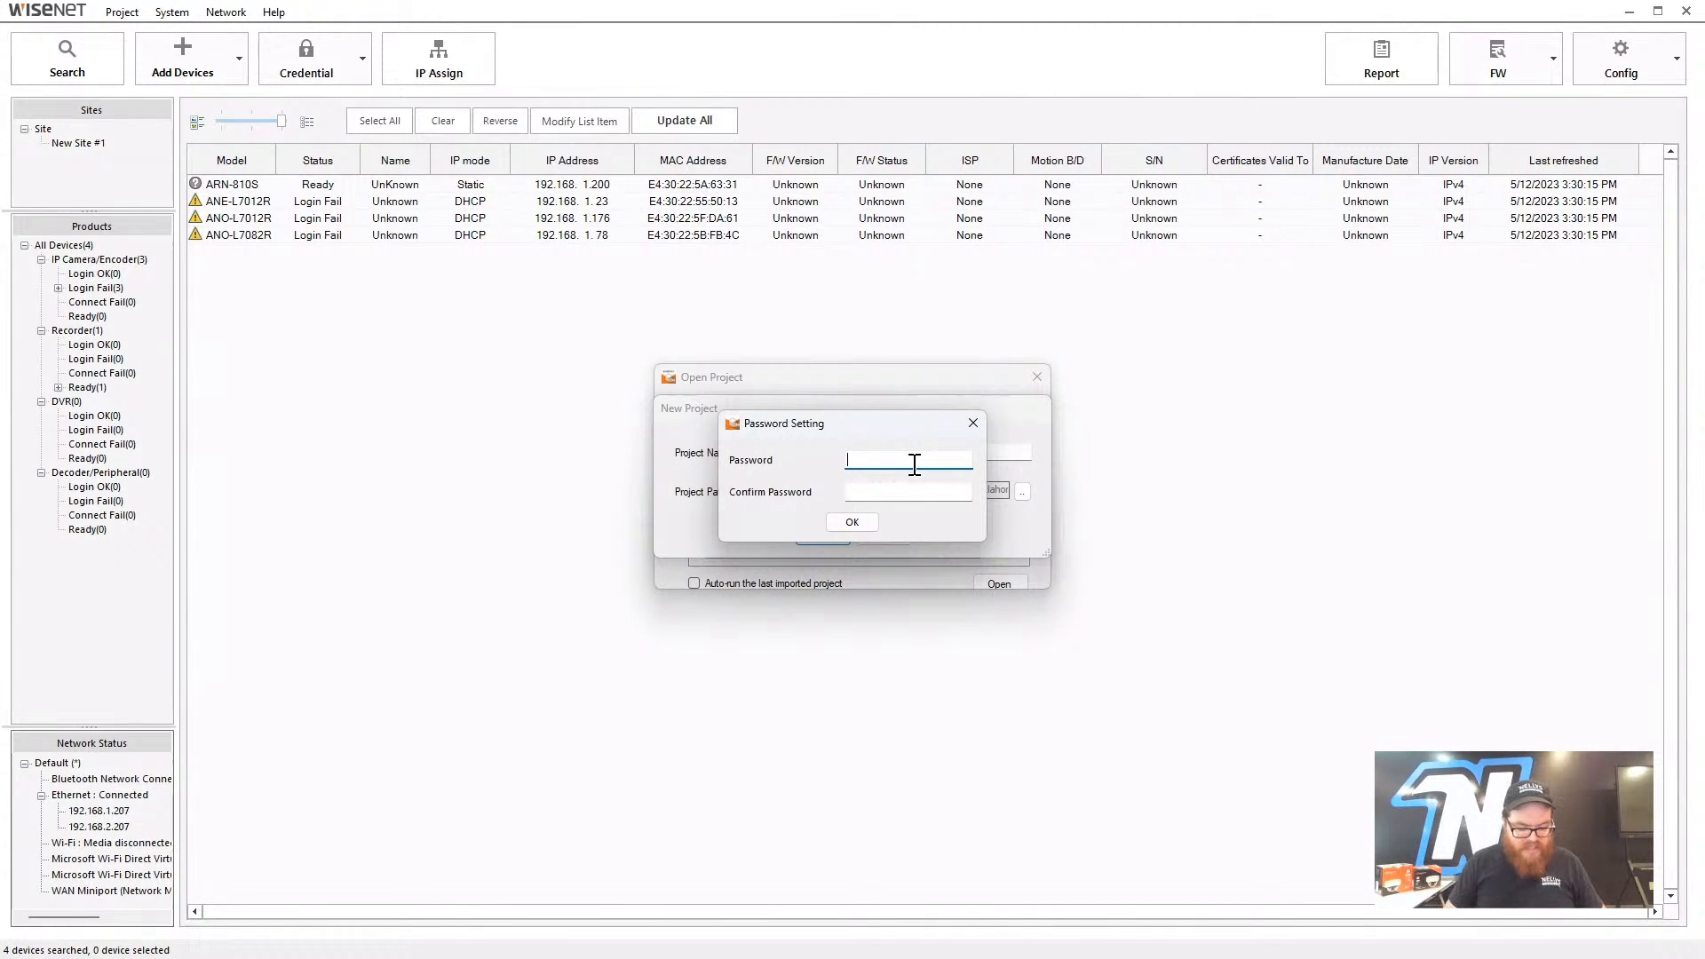
- Set and confirm the project password, then re-enter it to open Client One
{"action": "type", "text": "admin"}
{"action": "key", "text": "Tab"}
{"action": "type", "text": "admi"}
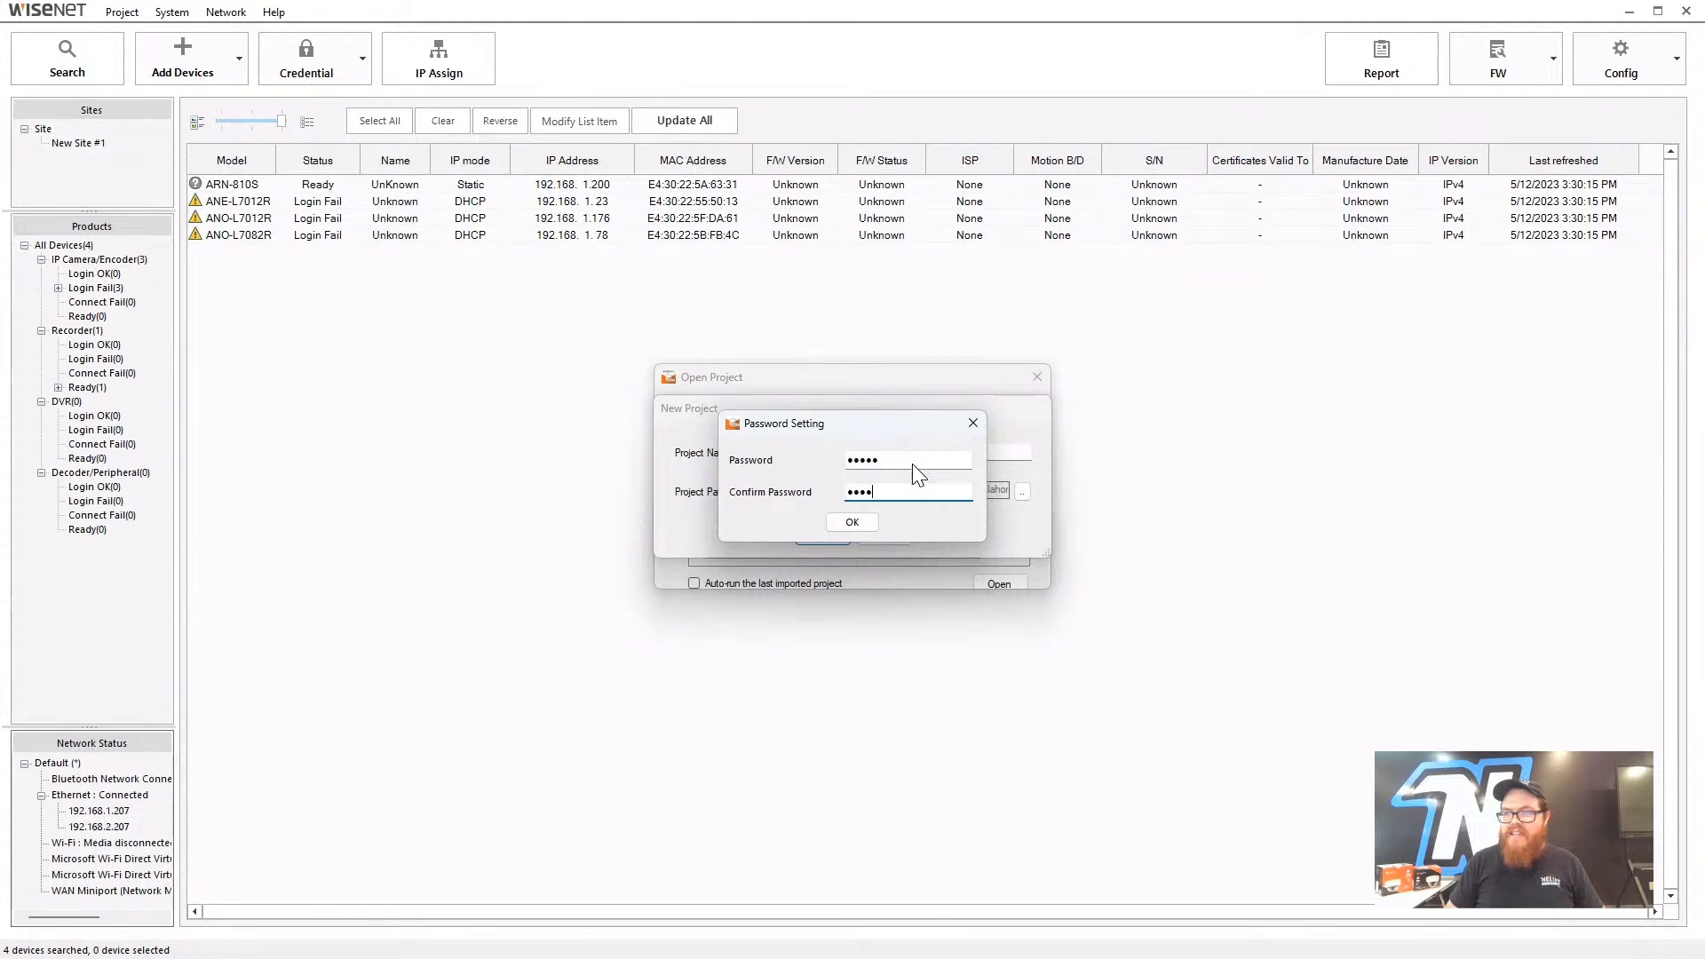
{"action": "left_click", "coordinate": [857, 523]}
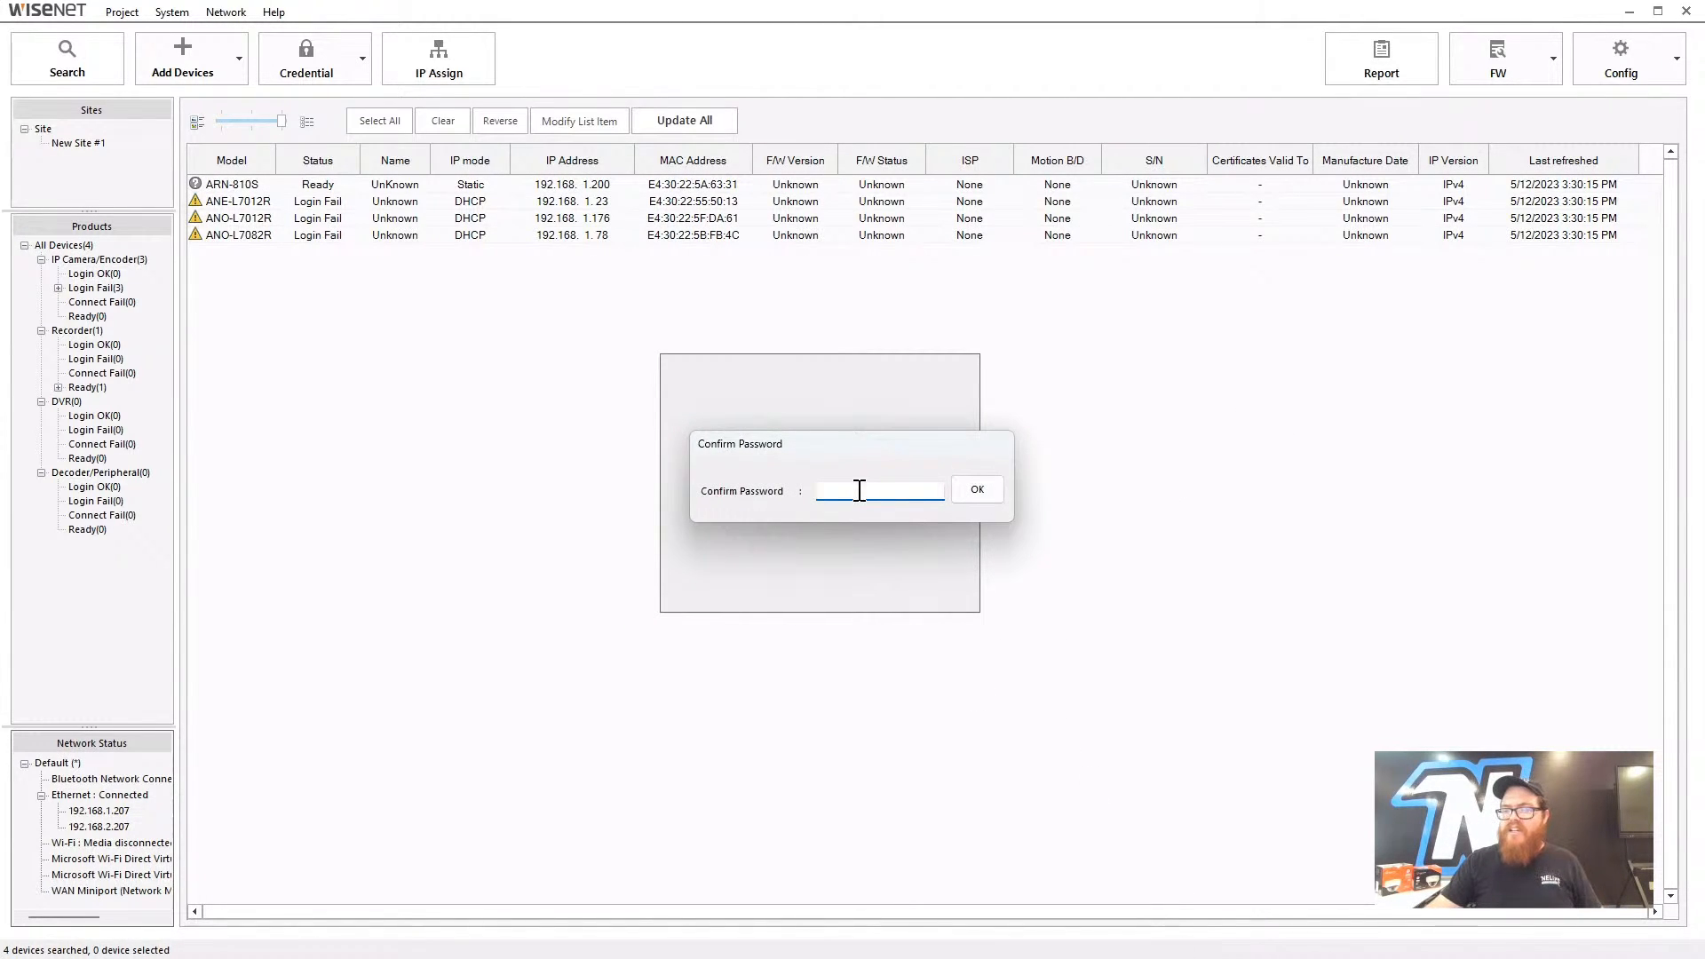
{"action": "type", "text": "admin"}
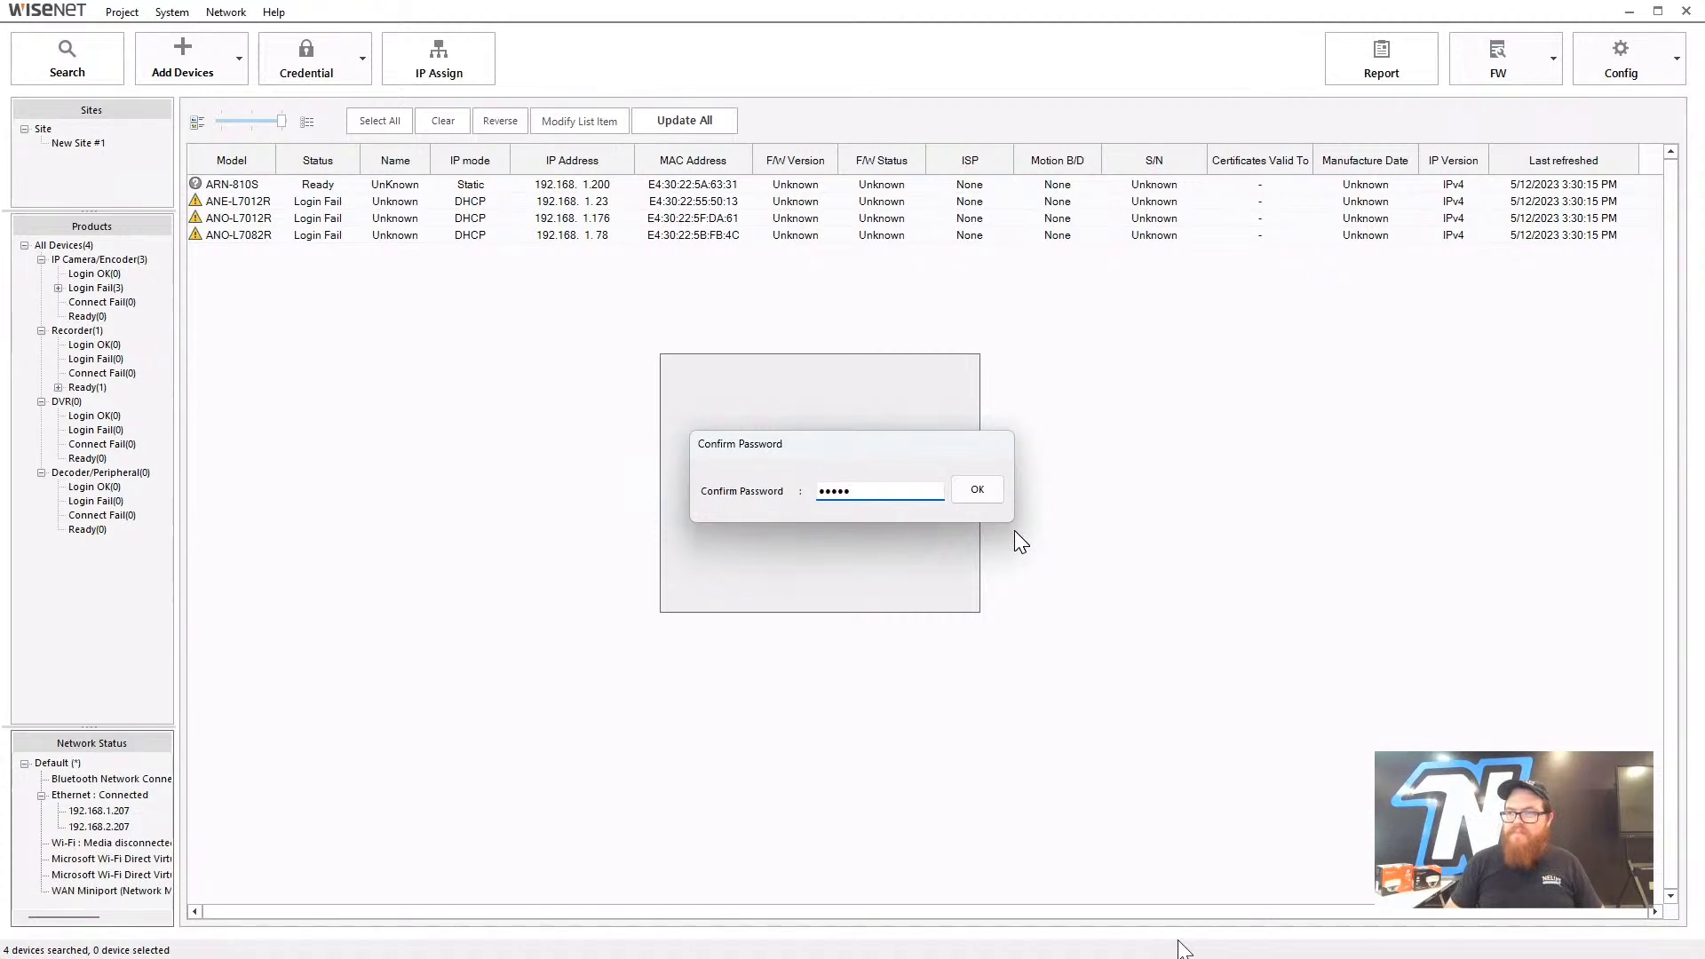
{"action": "key", "text": "Return"}
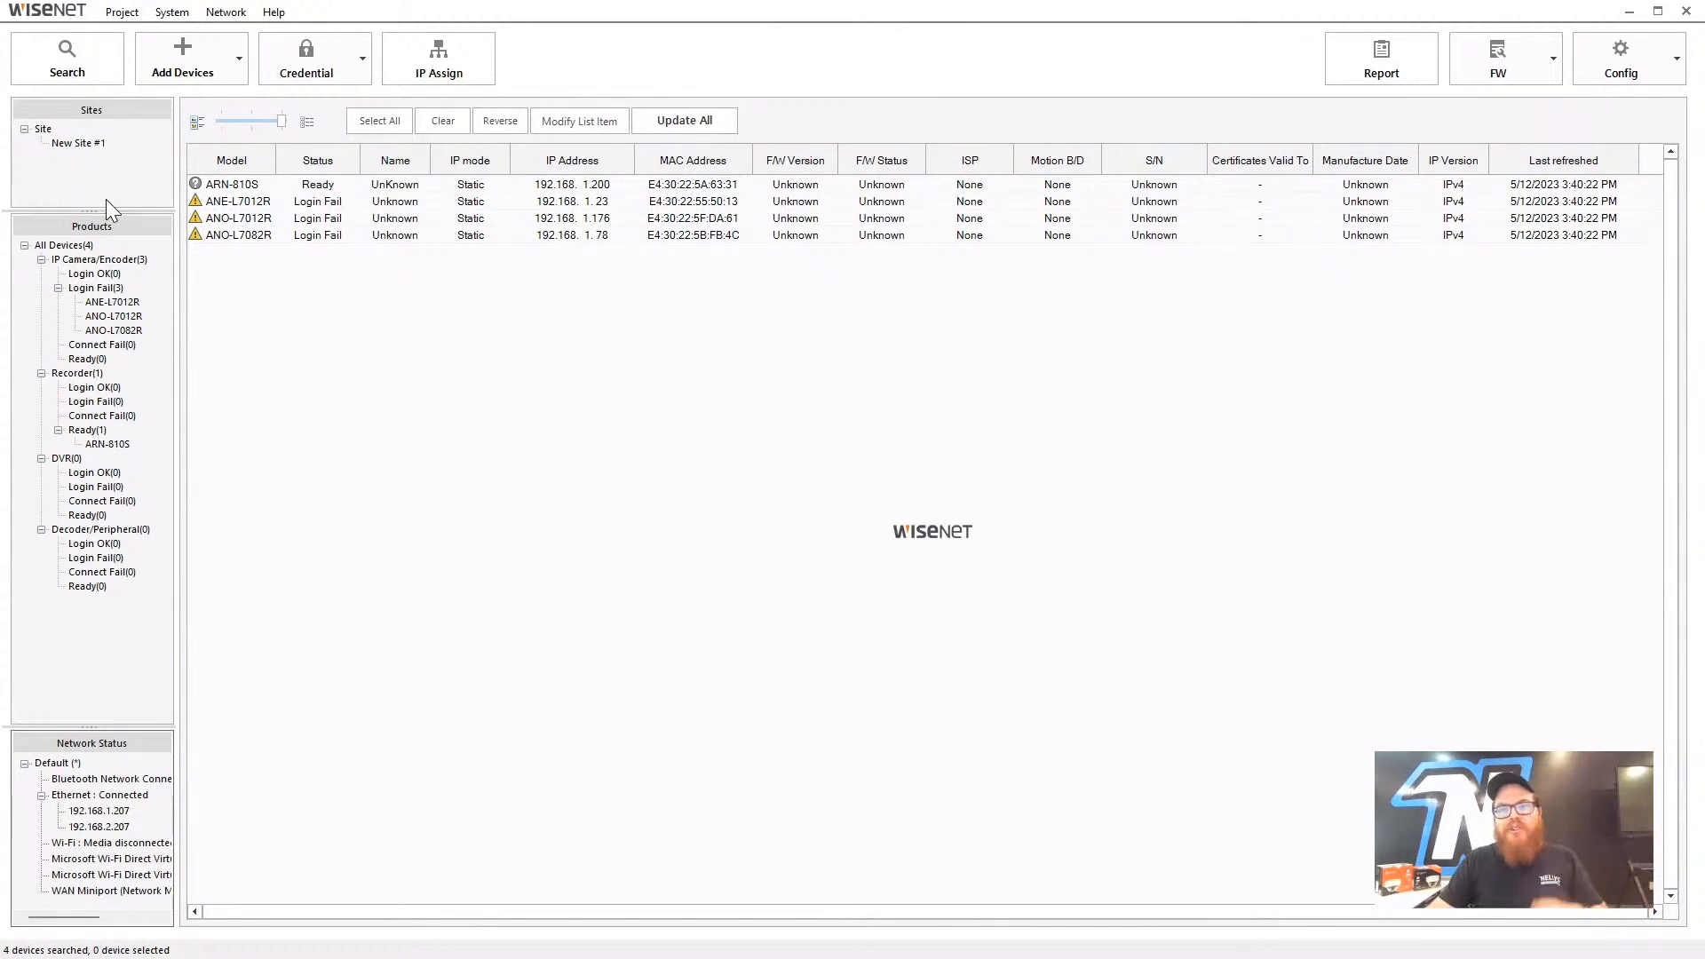
- Check the context menu options of the top-level Site node without choosing any
{"action": "left_click", "coordinate": [42, 130]}
{"action": "right_click", "coordinate": [43, 133]}
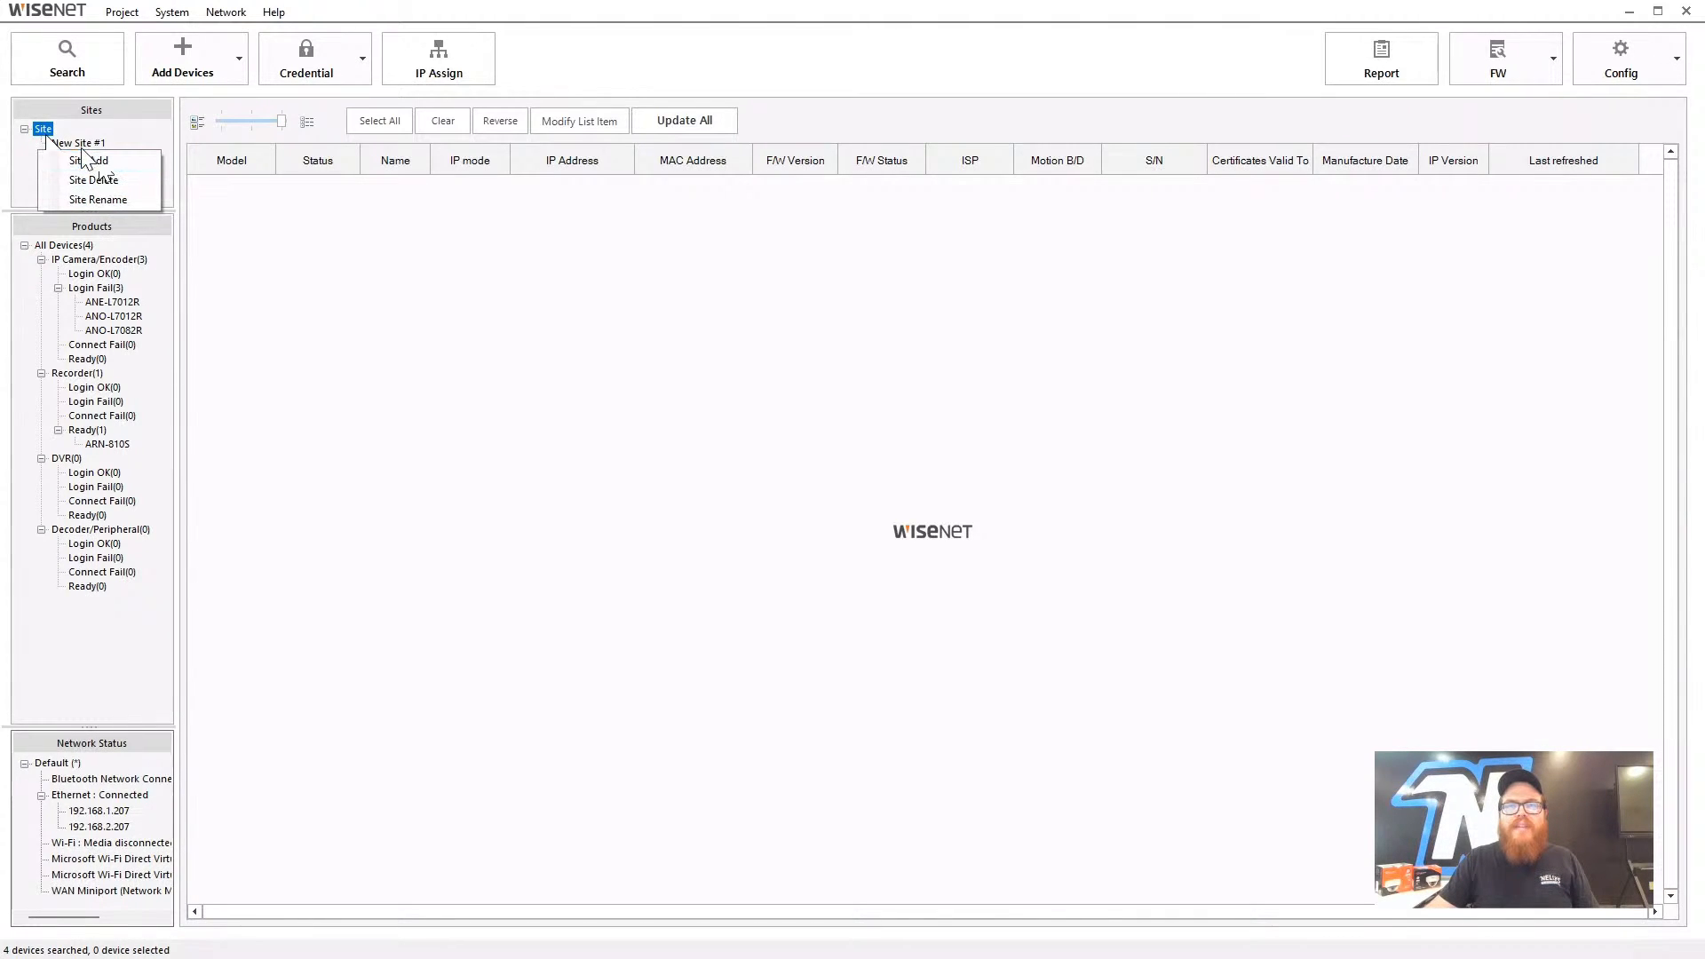
{"action": "left_click", "coordinate": [206, 251]}
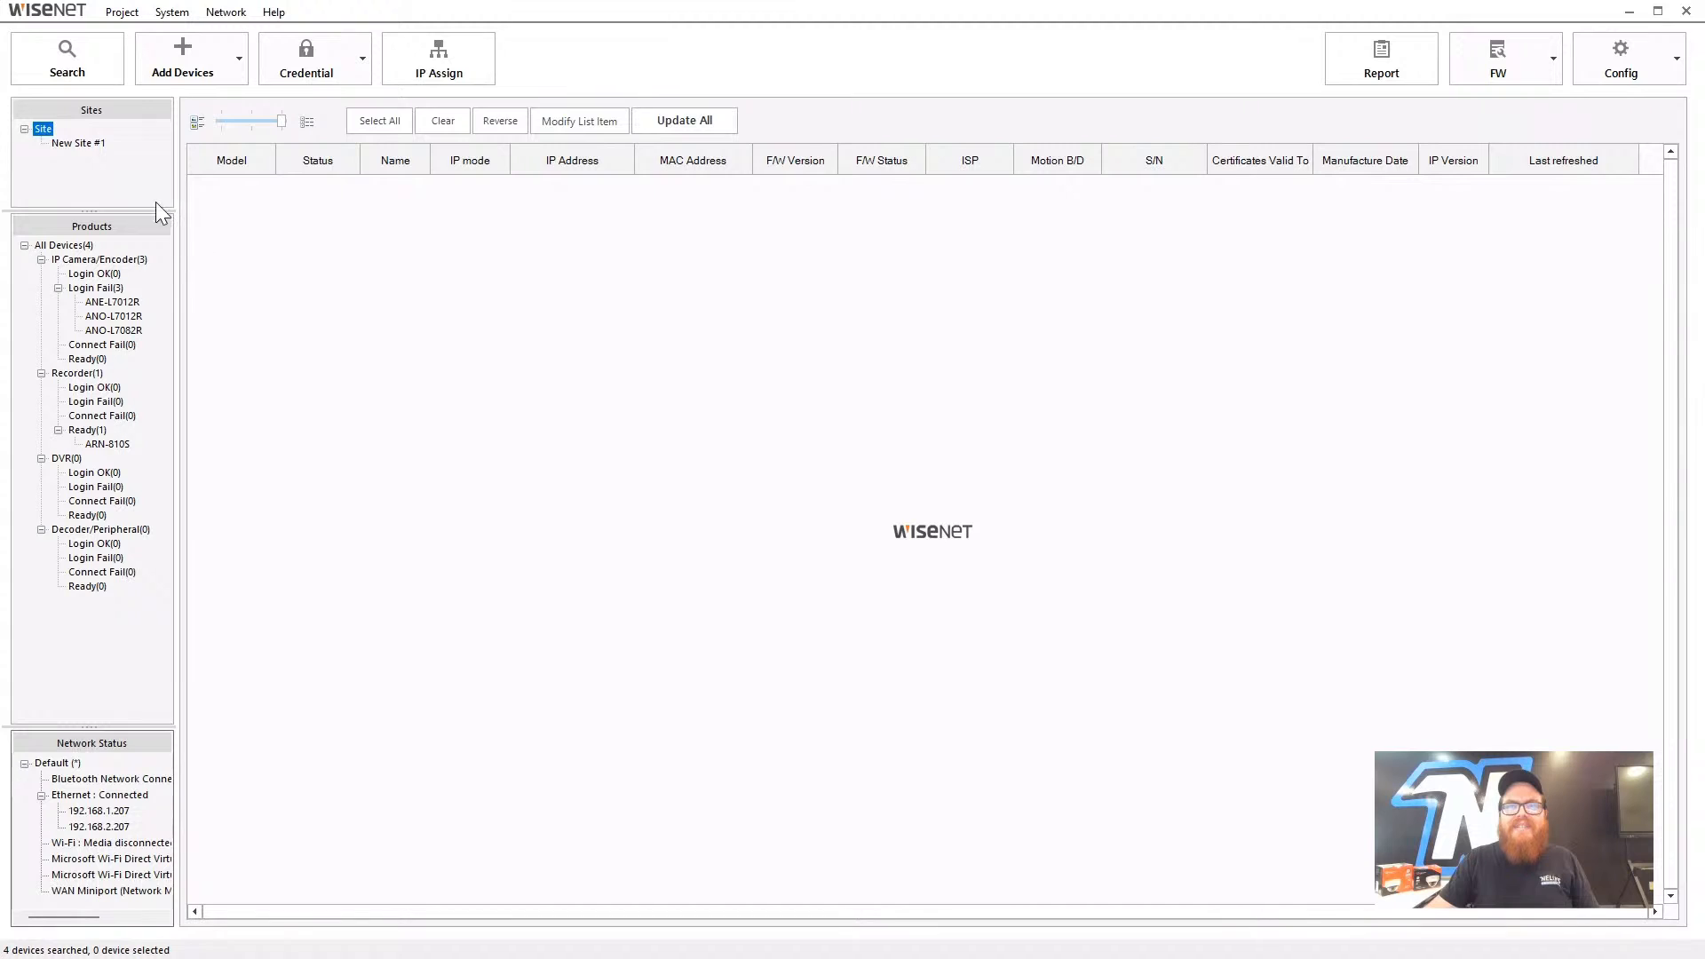
{"action": "right_click", "coordinate": [42, 133]}
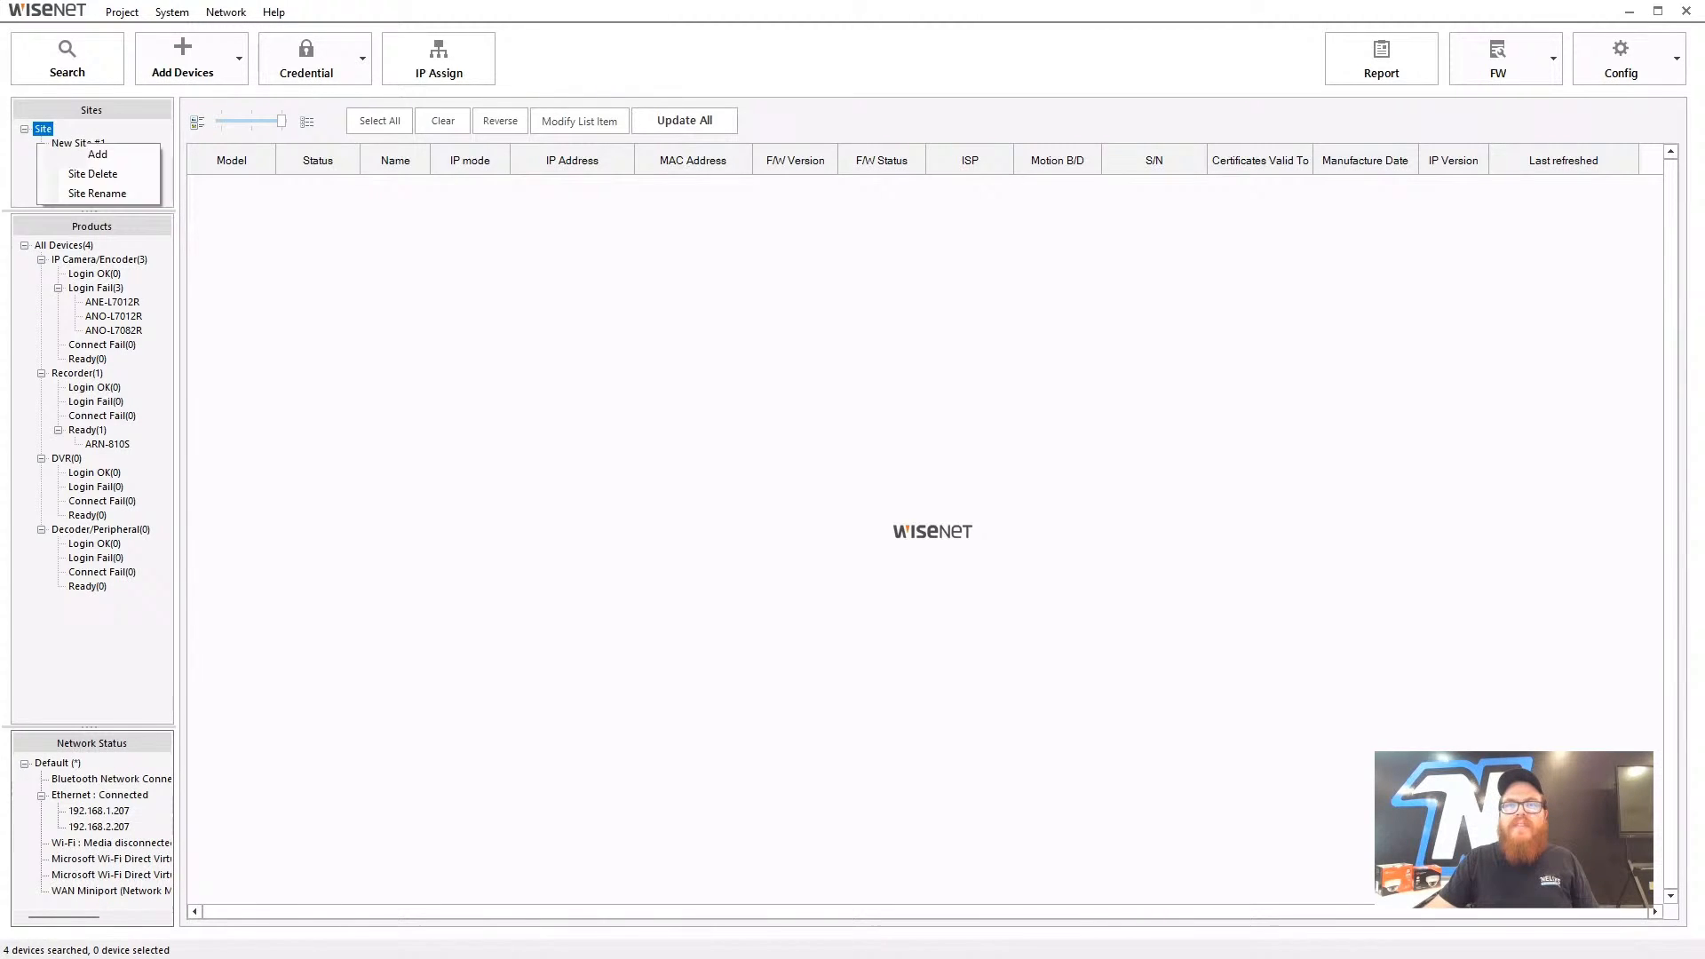
{"action": "left_click", "coordinate": [99, 189]}
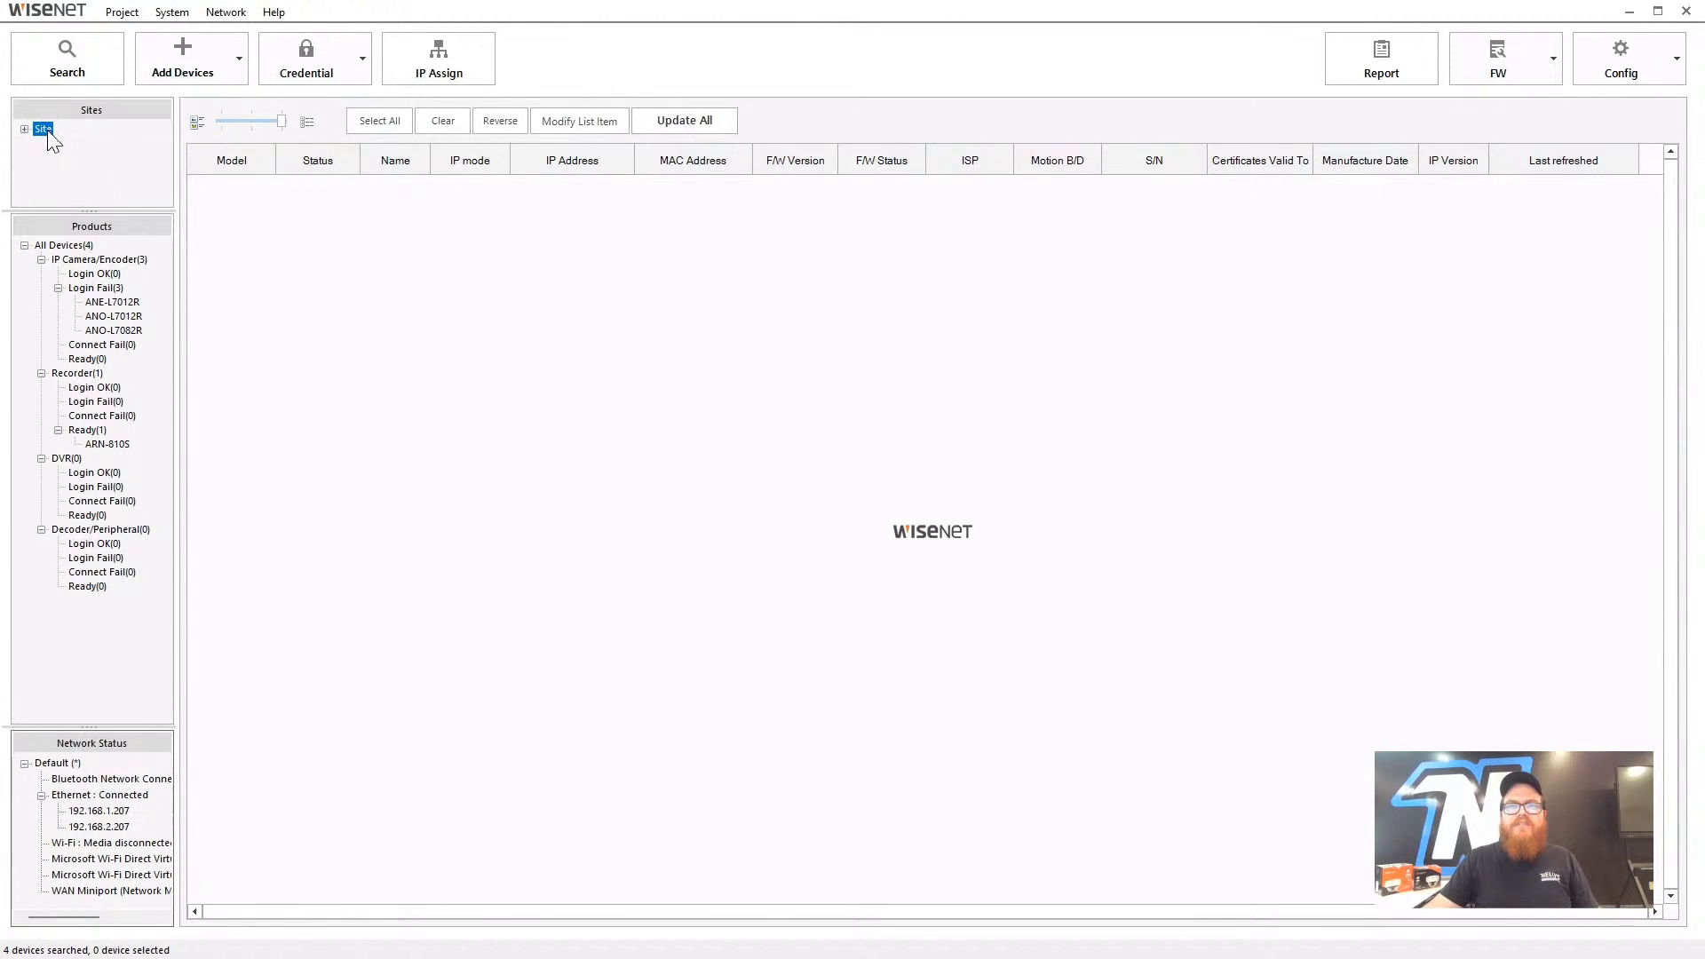
{"action": "right_click", "coordinate": [44, 128]}
{"action": "left_click", "coordinate": [80, 193]}
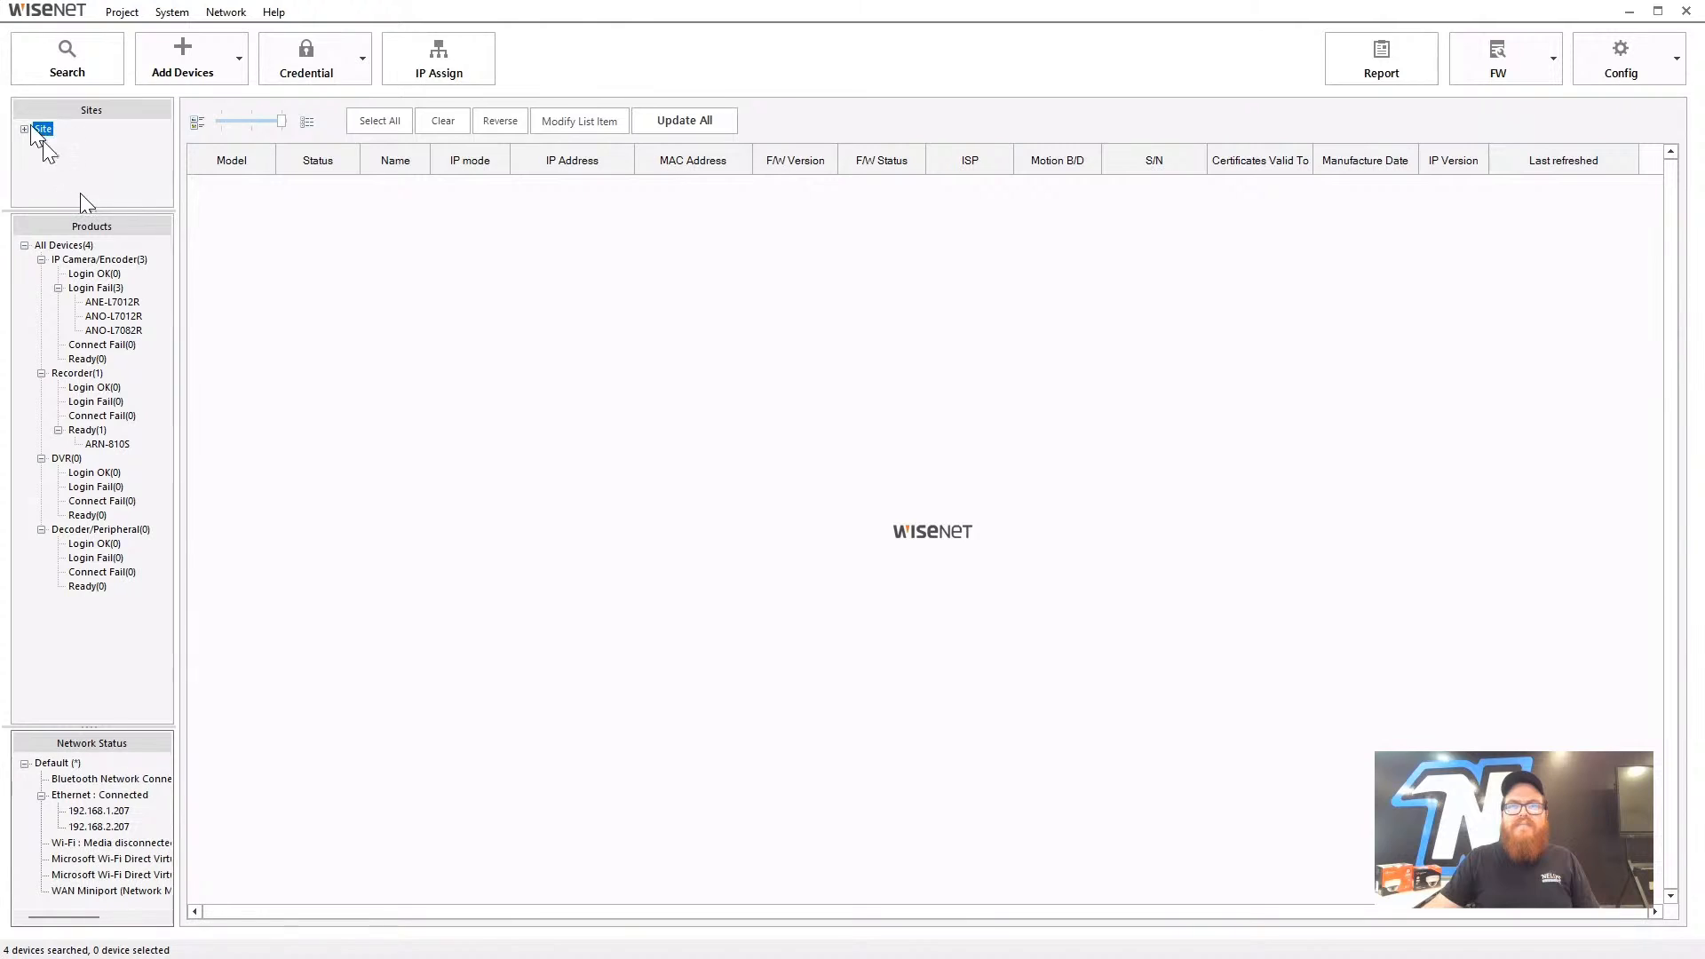
- Expand Site and rename New Site #1 to Build One
{"action": "left_click", "coordinate": [25, 130]}
{"action": "left_click", "coordinate": [61, 143]}
{"action": "right_click", "coordinate": [74, 147]}
{"action": "left_click", "coordinate": [142, 213]}
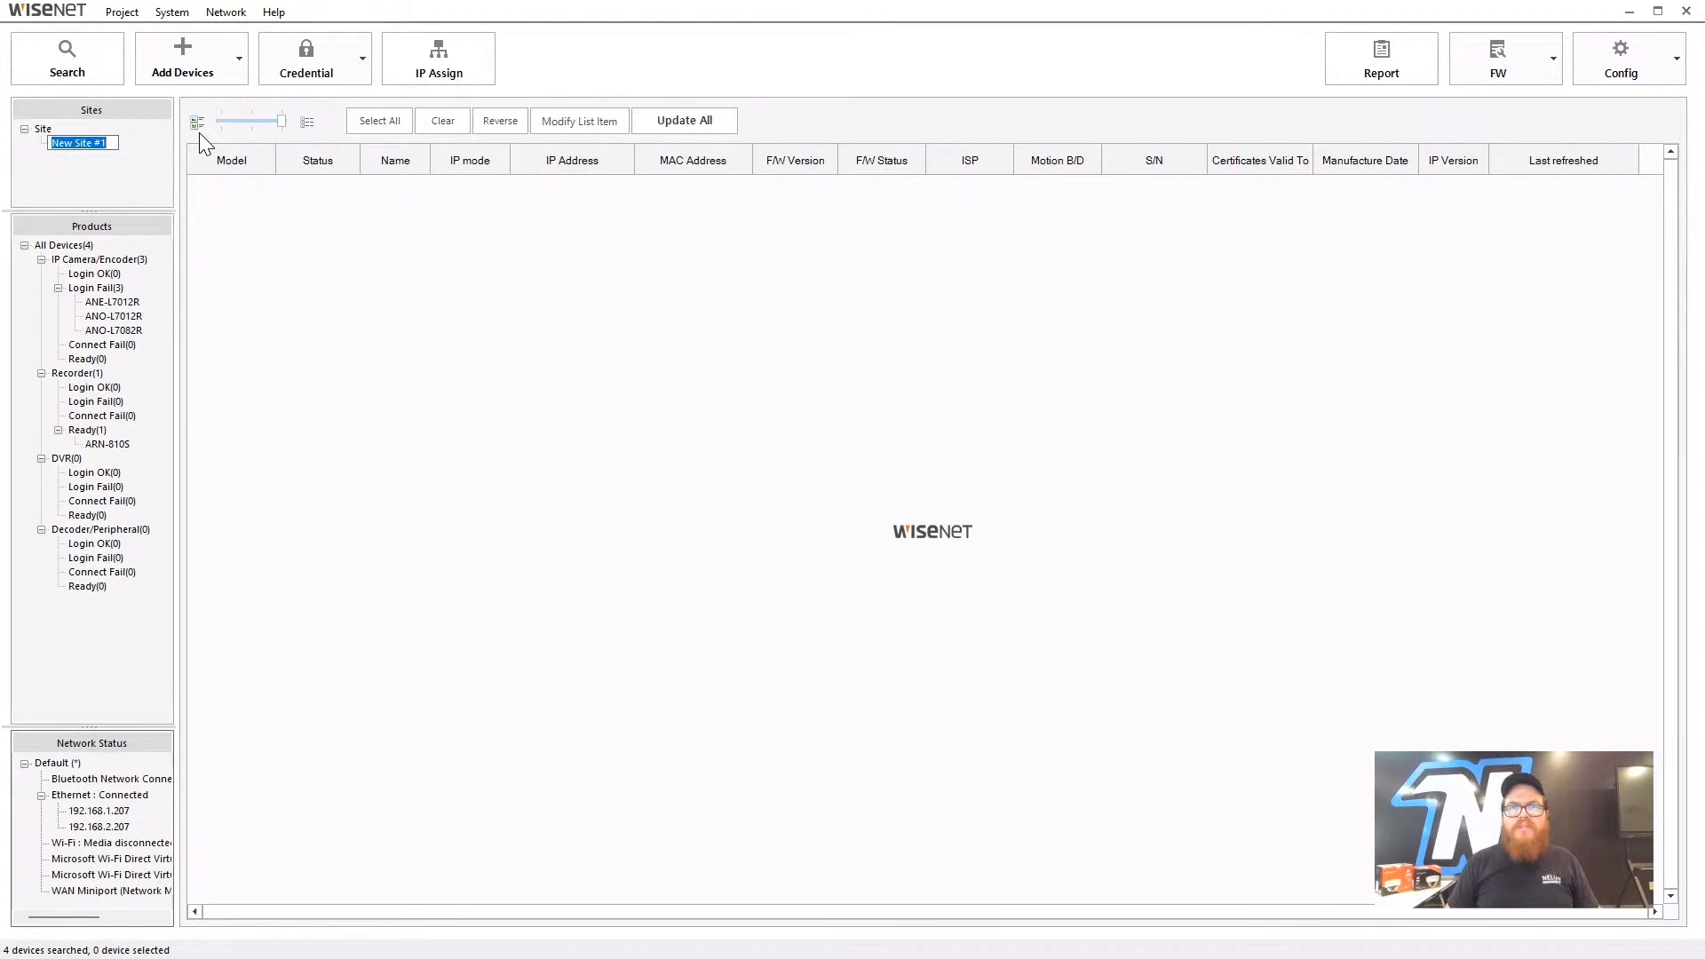
{"action": "type", "text": "Build One"}
{"action": "key", "text": "Return"}
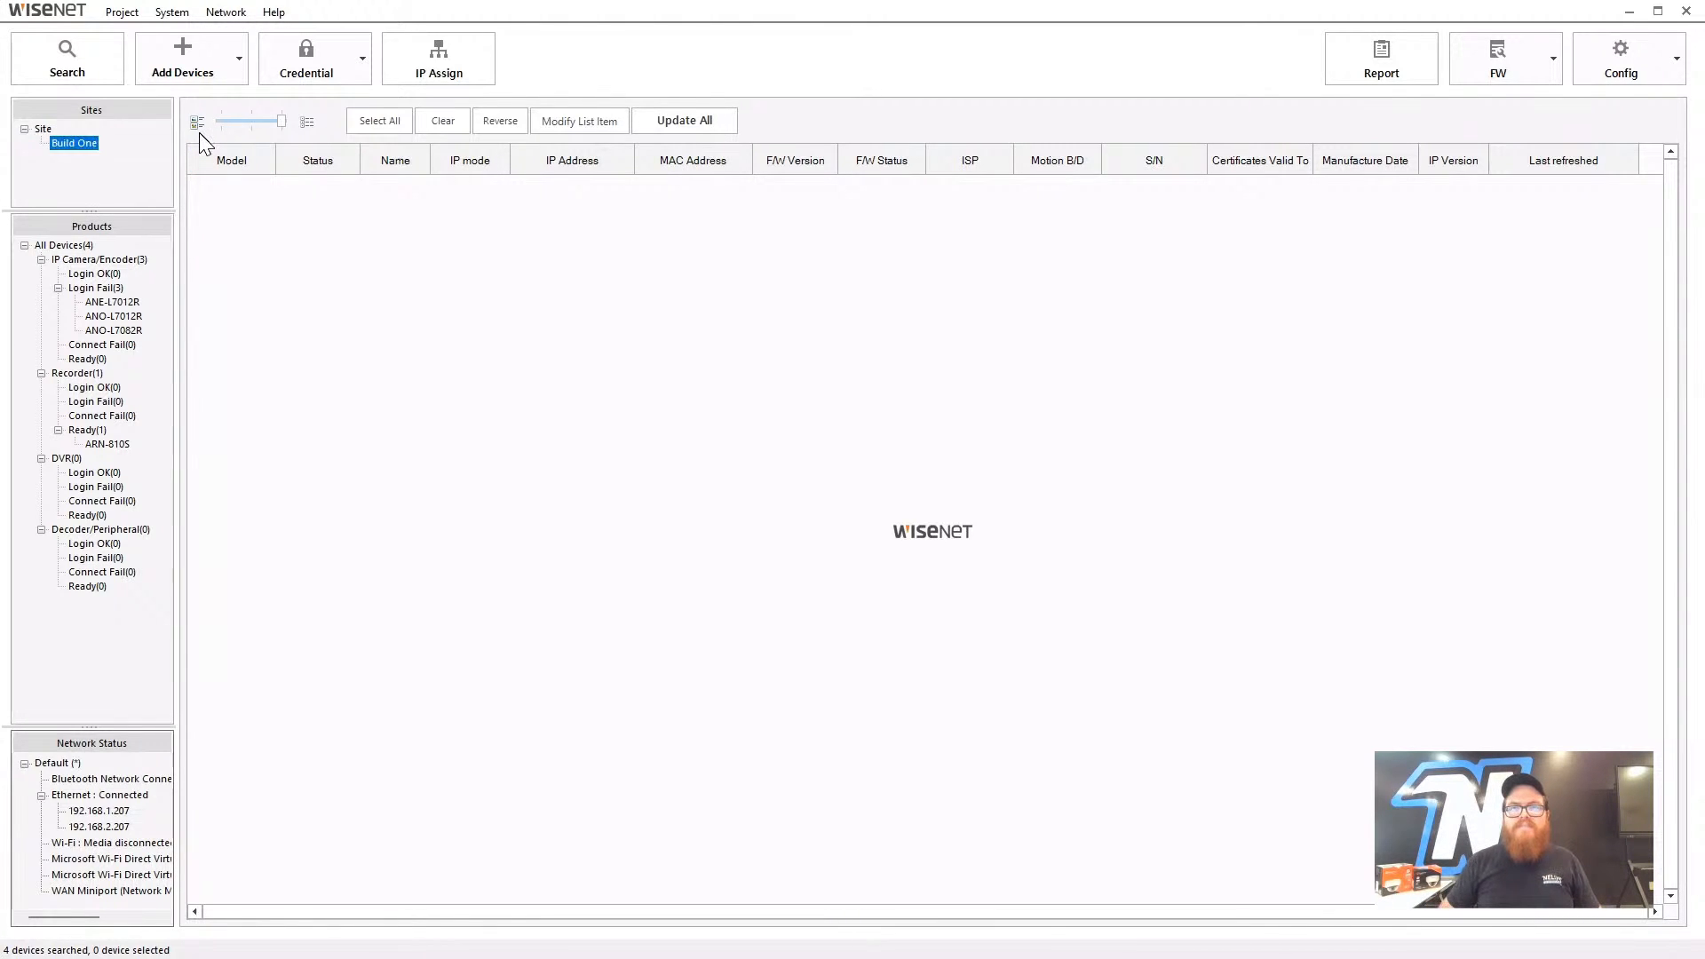
- Add a second site under Site and name it Building Two
{"action": "right_click", "coordinate": [83, 142]}
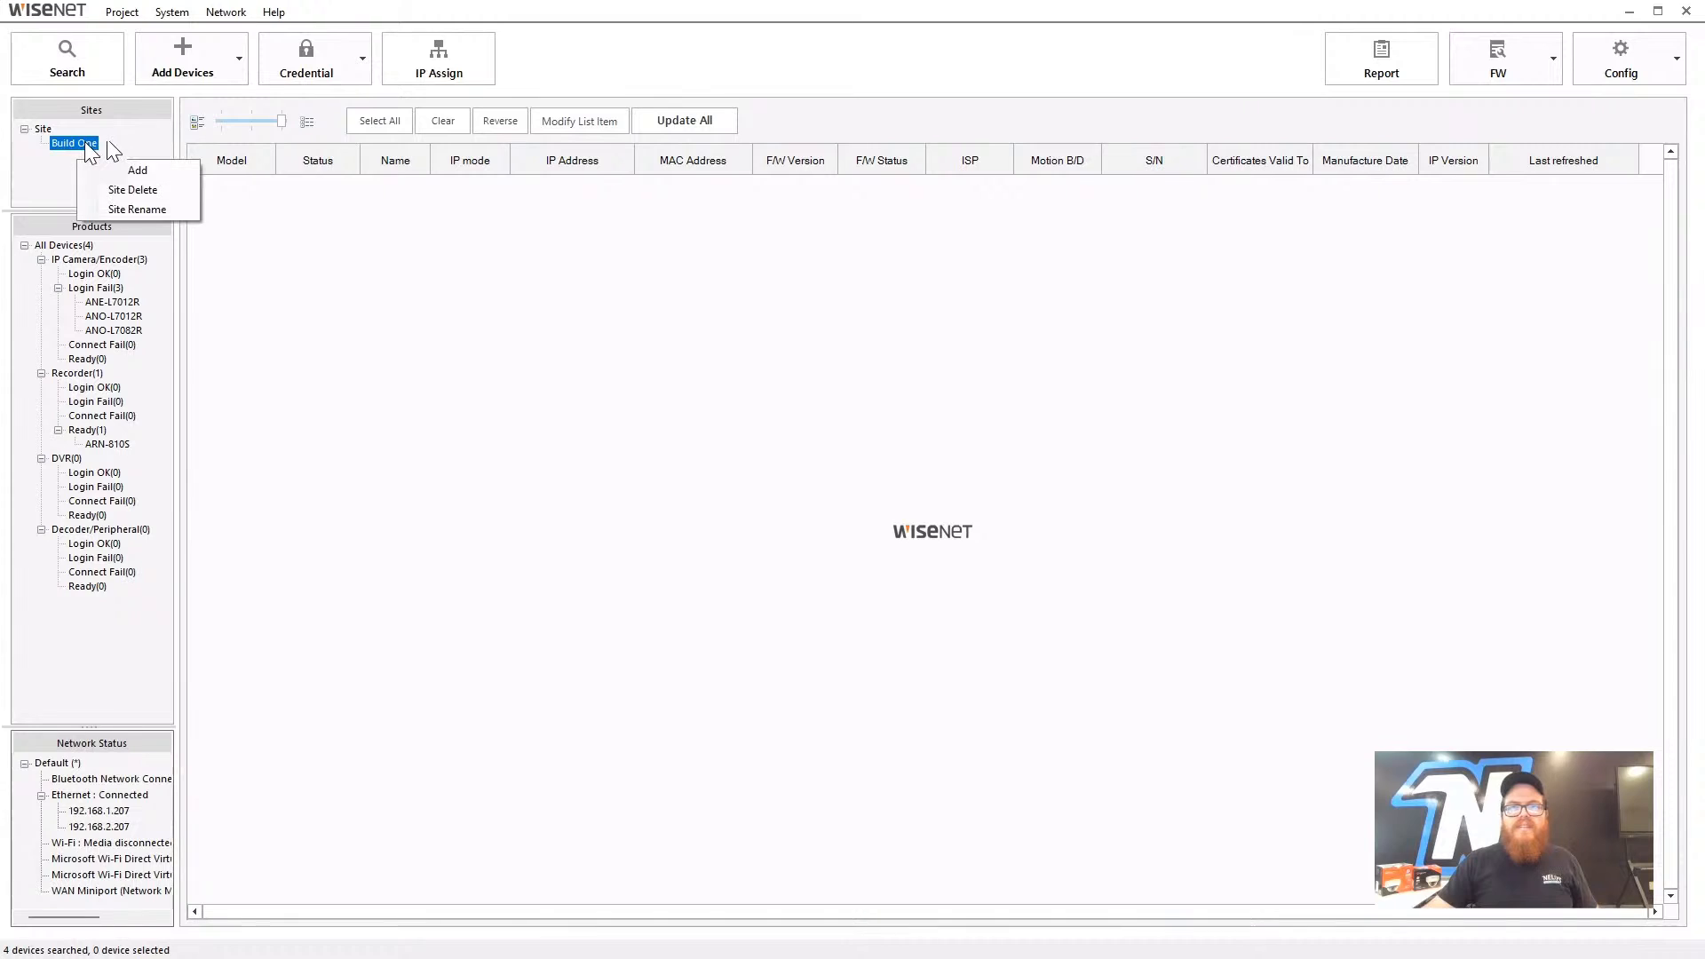
{"action": "left_click", "coordinate": [45, 129]}
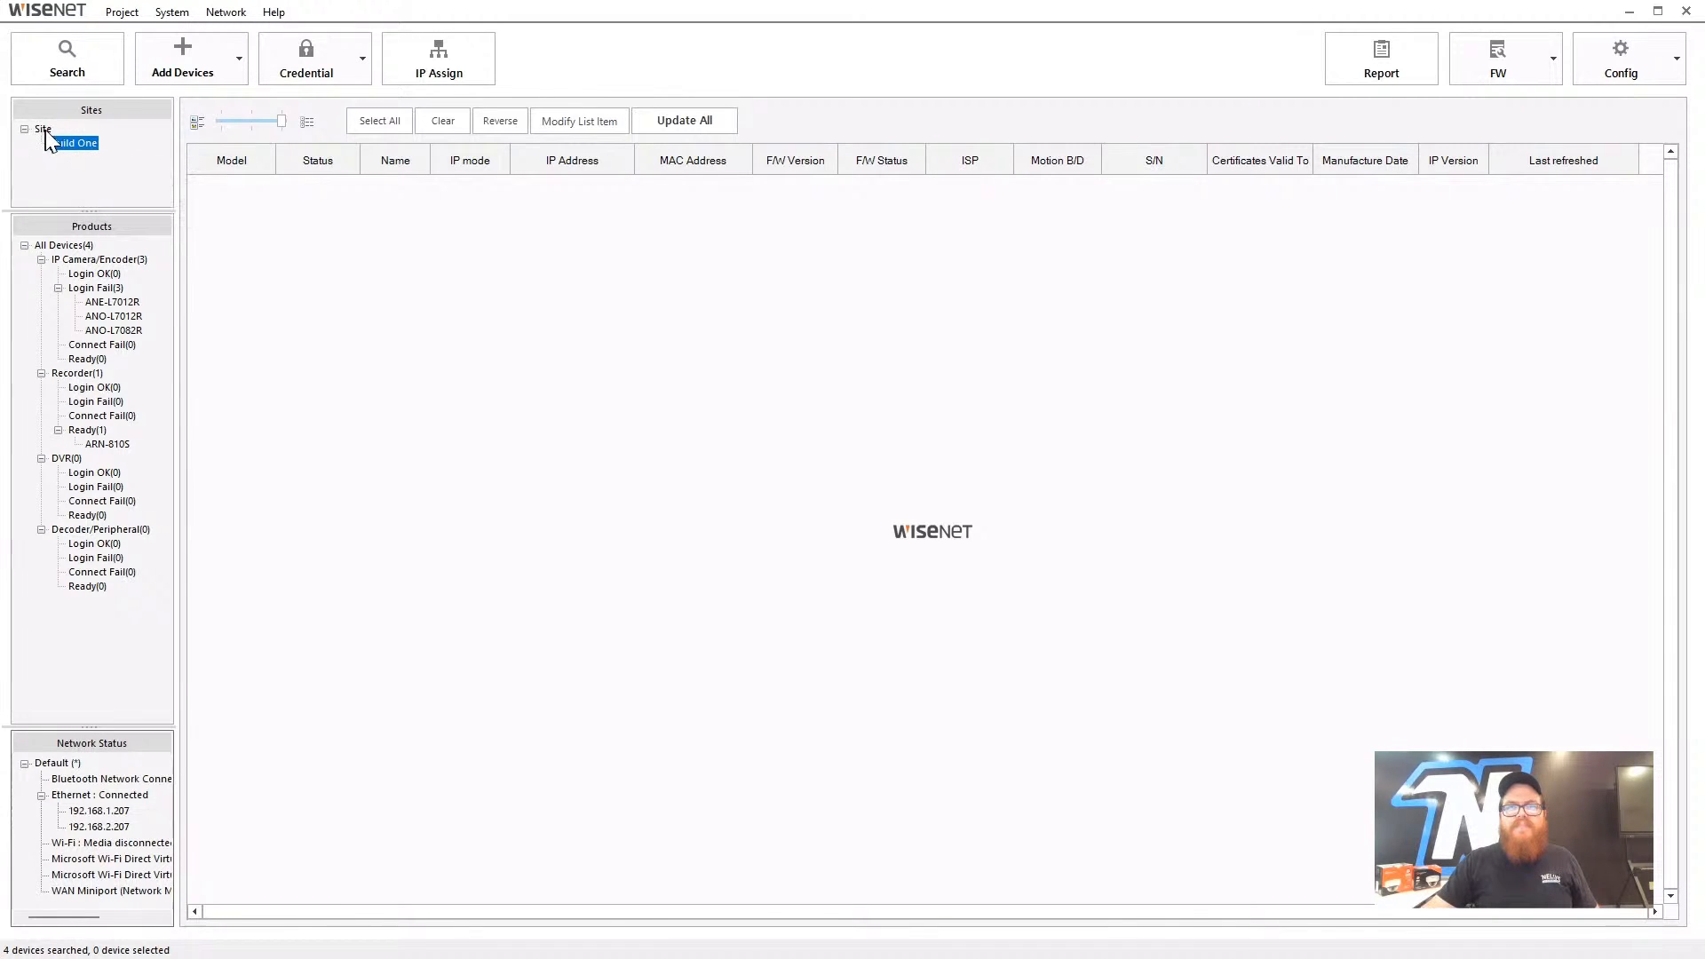
{"action": "right_click", "coordinate": [45, 130]}
{"action": "left_click", "coordinate": [88, 158]}
{"action": "type", "text": "Bui"}
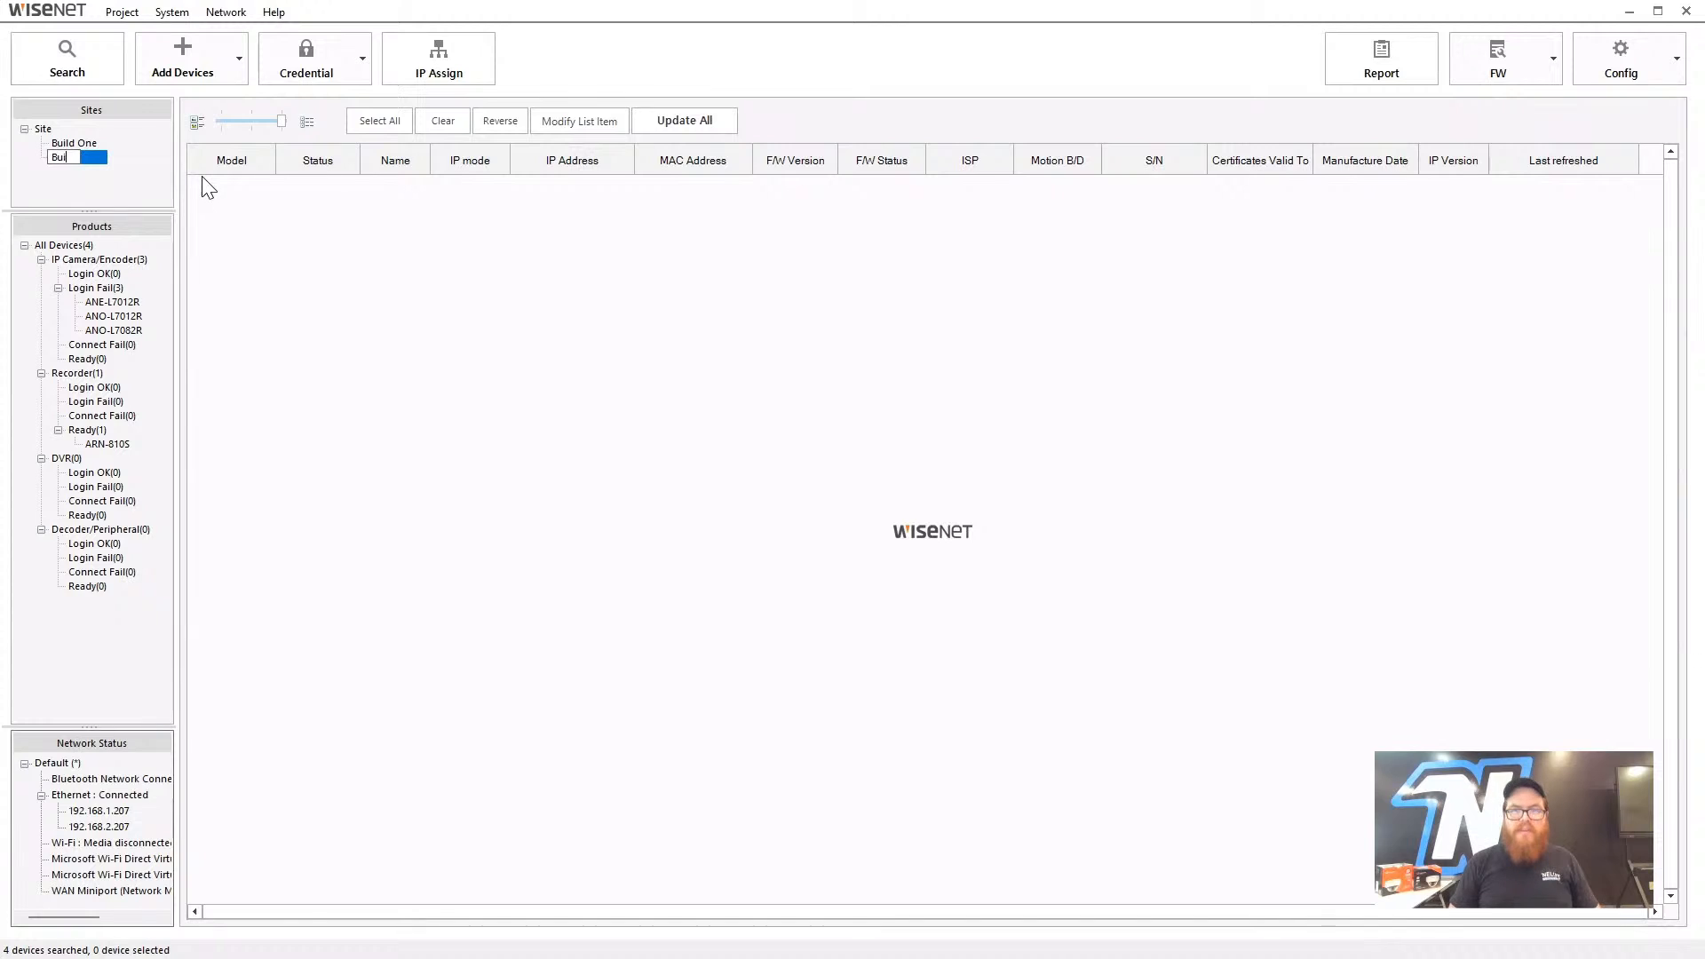
{"action": "type", "text": "lding Two"}
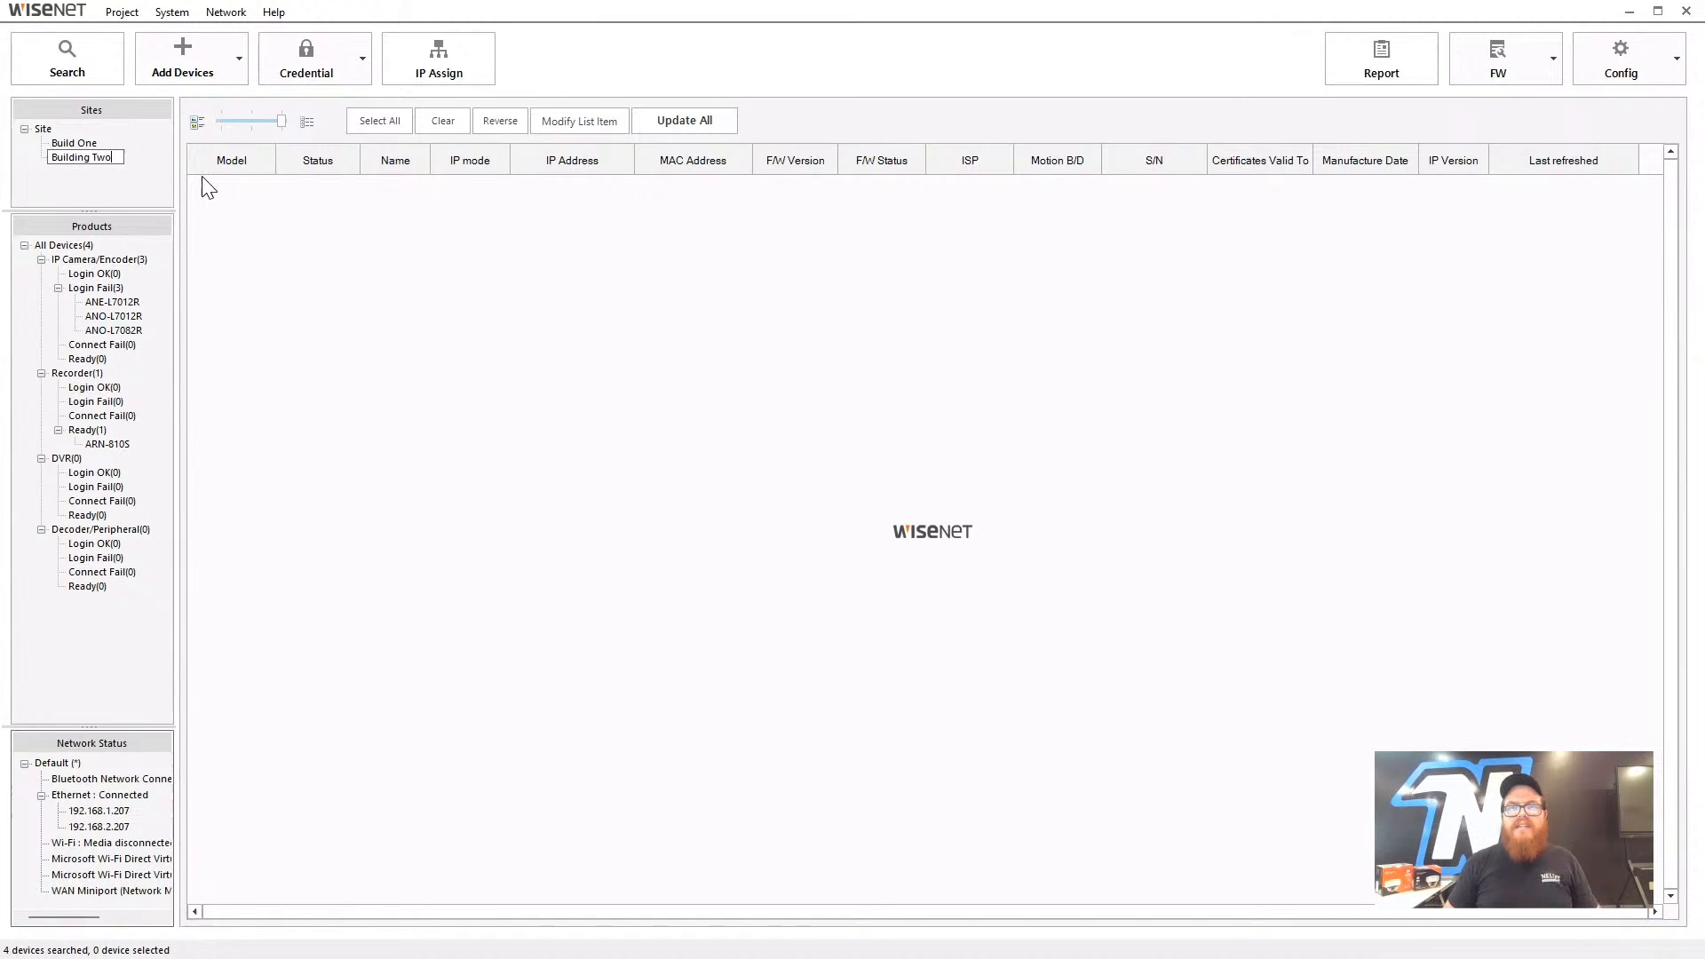
{"action": "key", "text": "Return"}
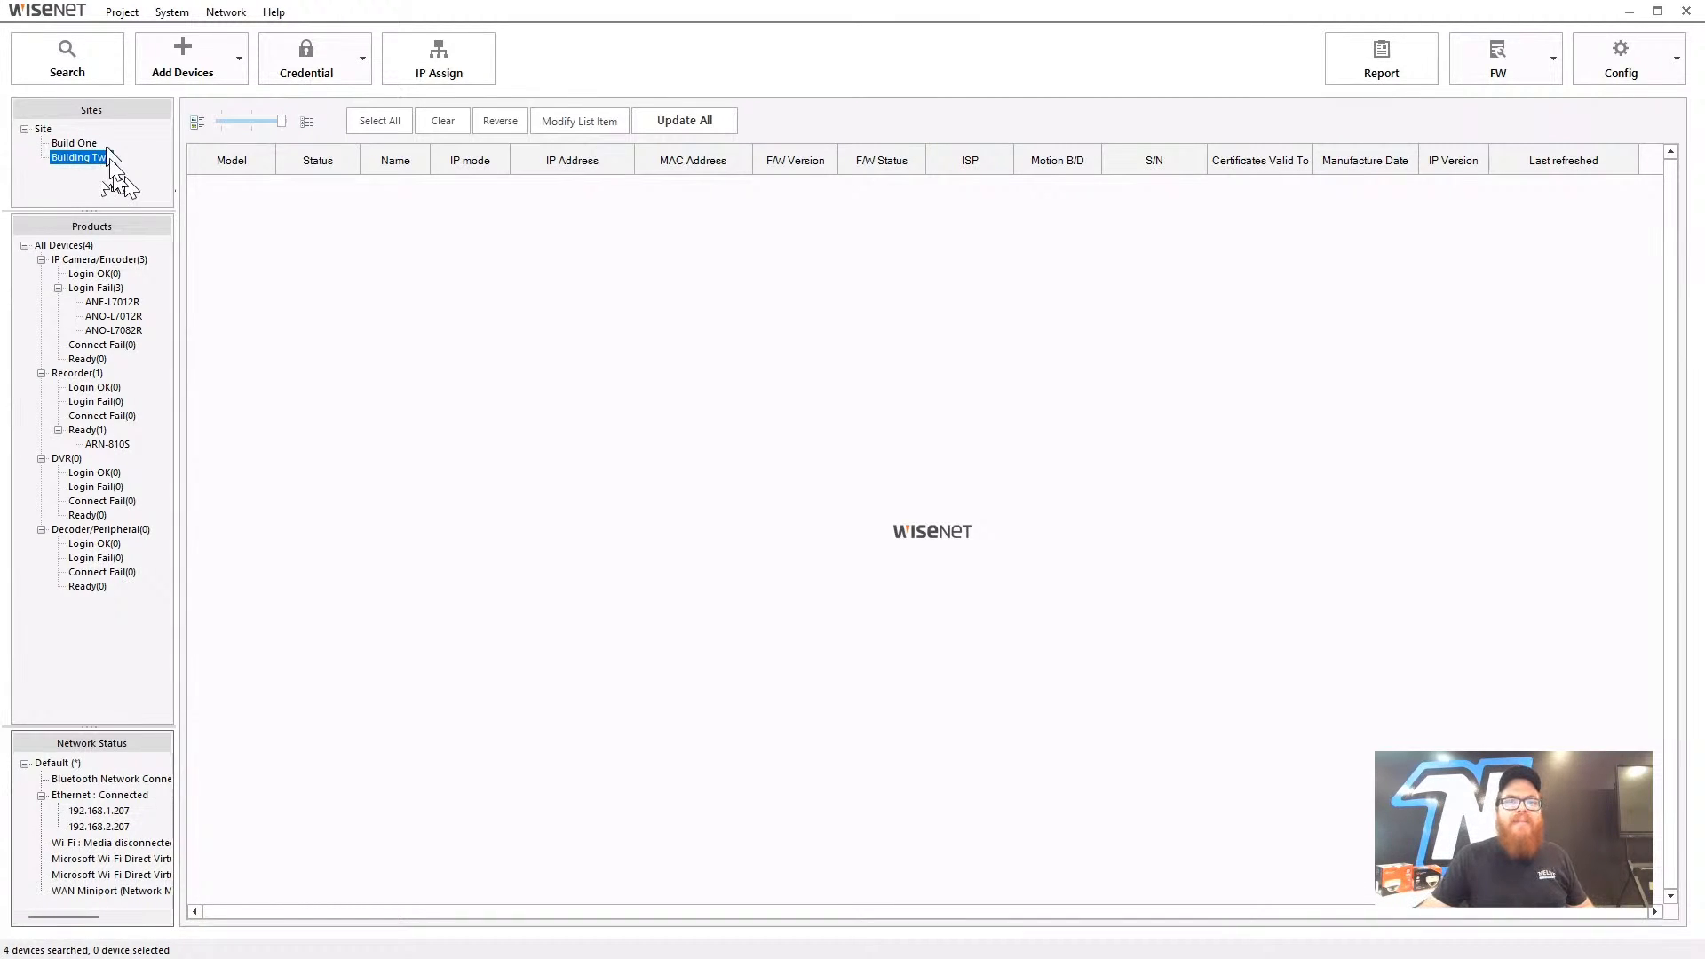
{"action": "left_click", "coordinate": [89, 145]}
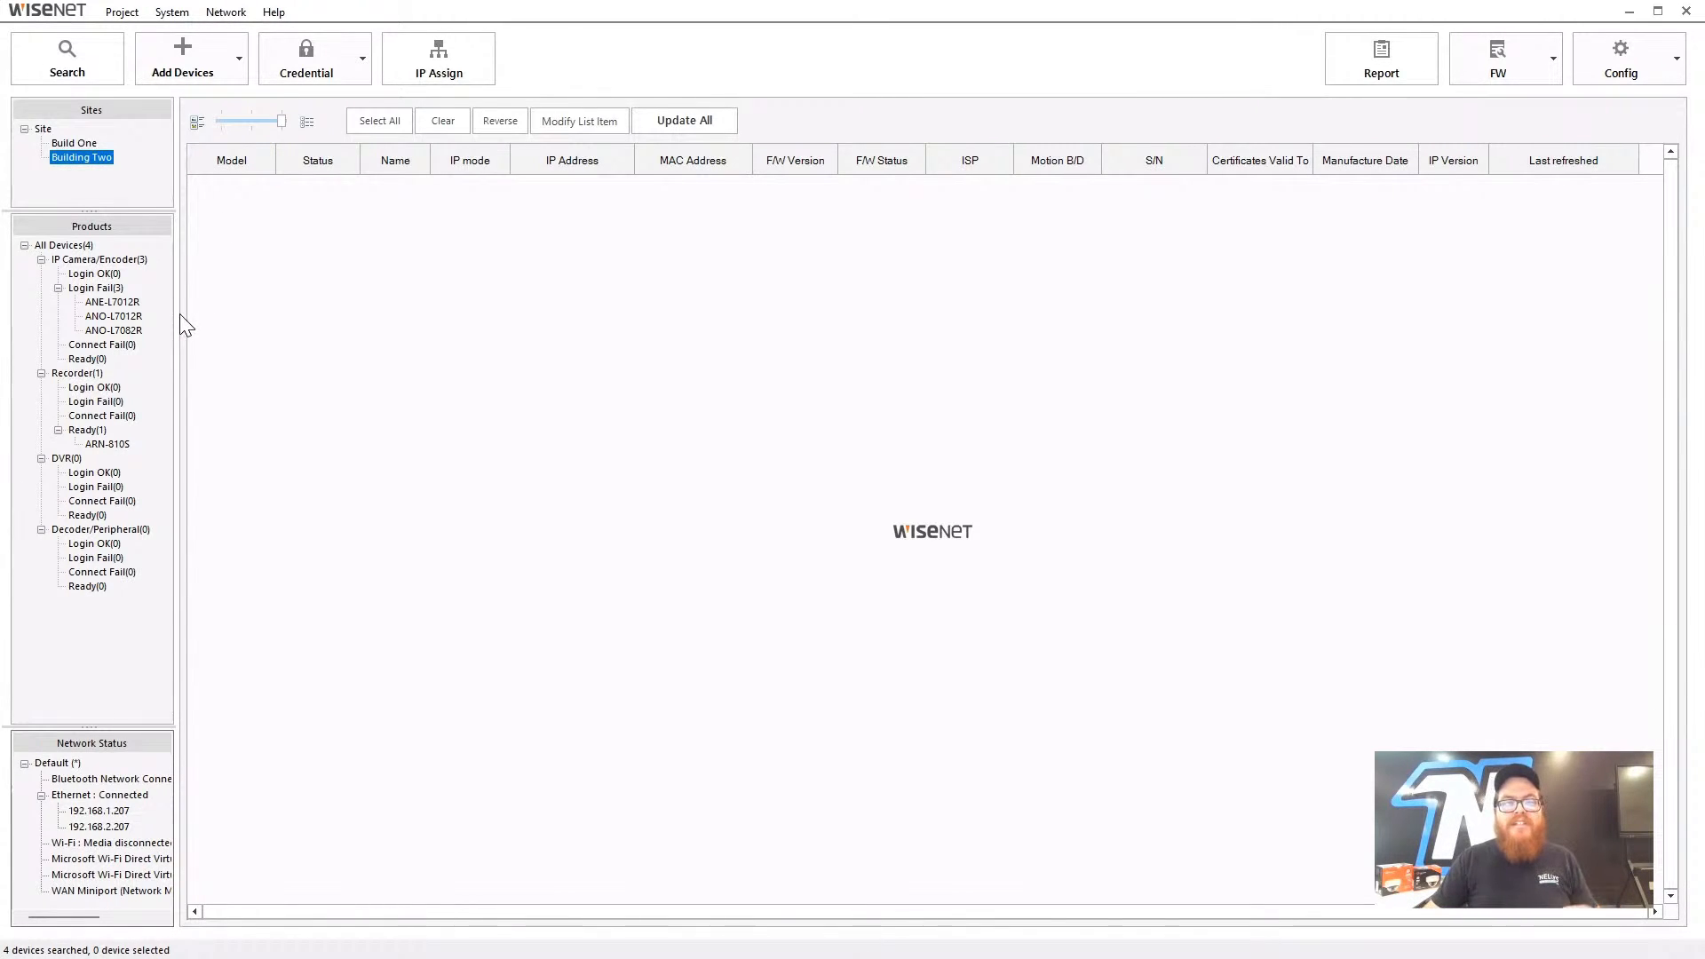
{"action": "left_click", "coordinate": [78, 143]}
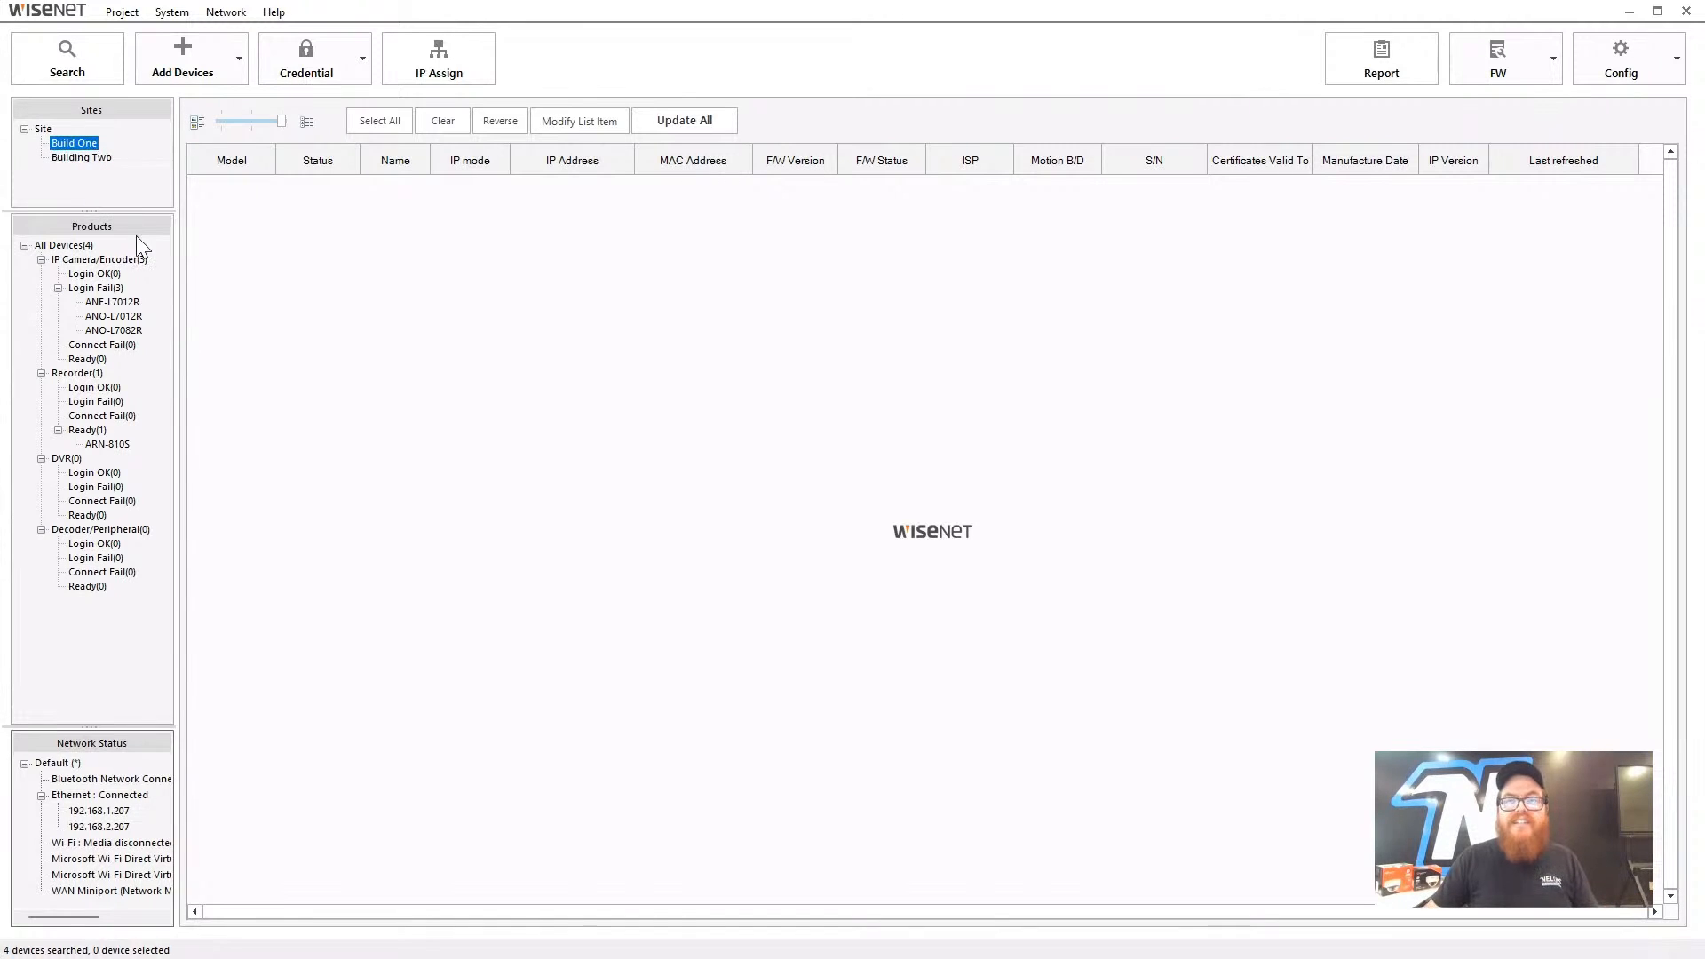
- Add Warehouse and Tech Room sub-sites inside Build One
{"action": "right_click", "coordinate": [76, 144]}
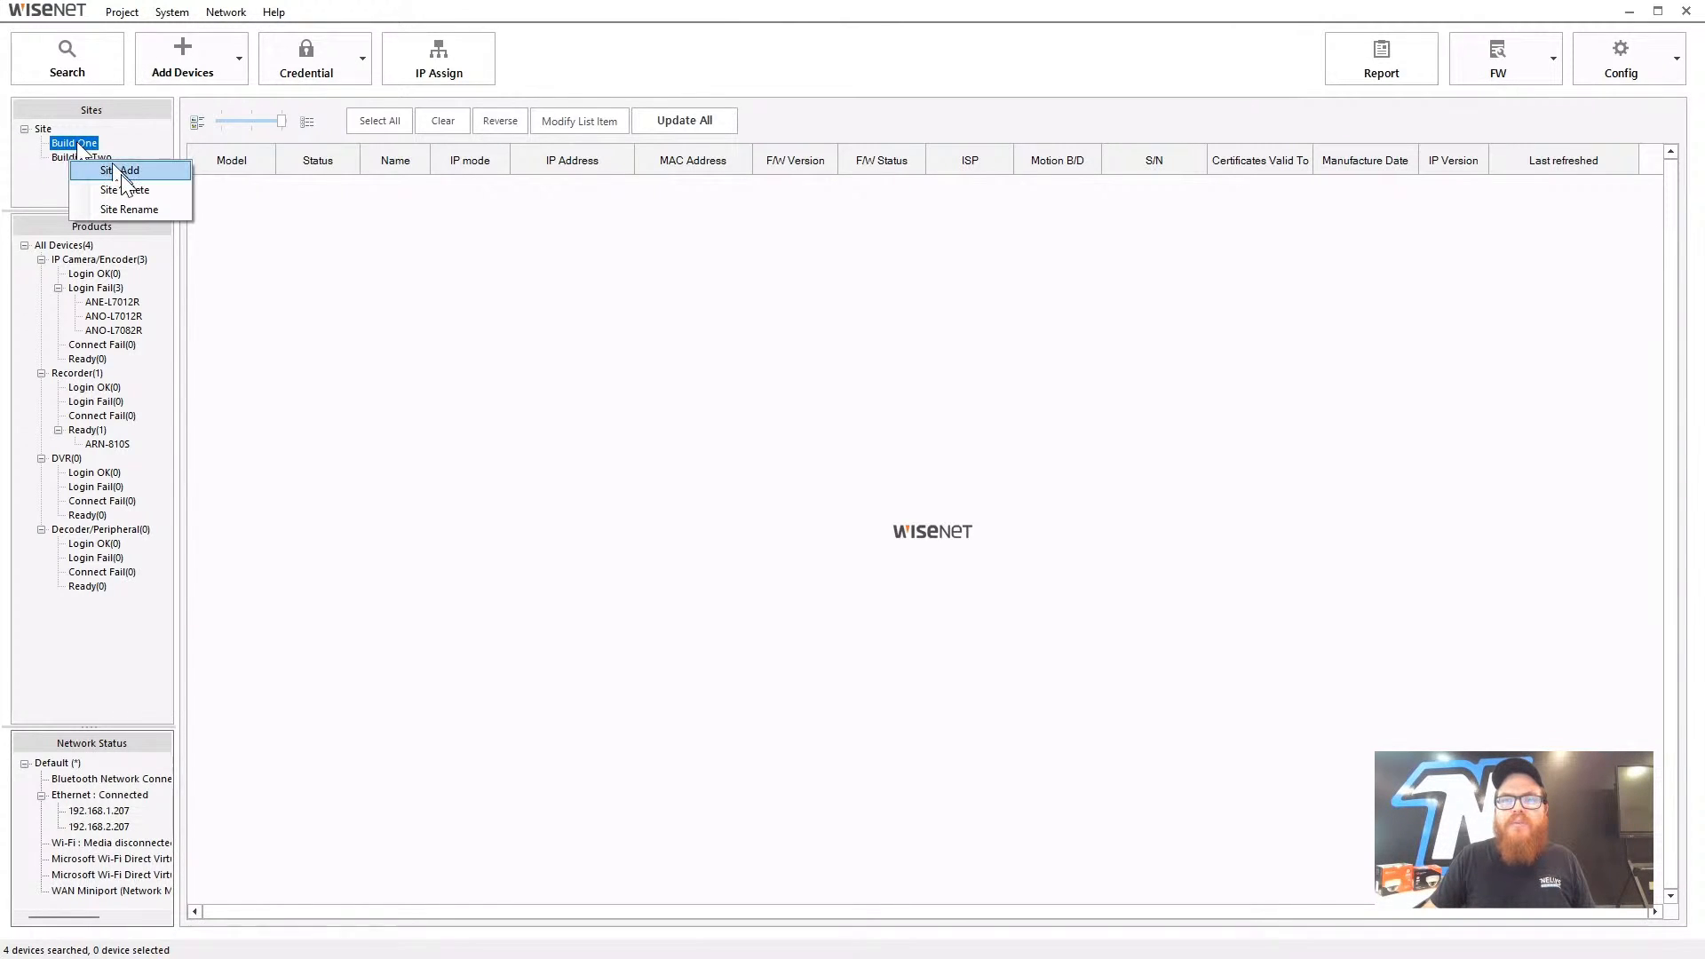
{"action": "left_click", "coordinate": [121, 169]}
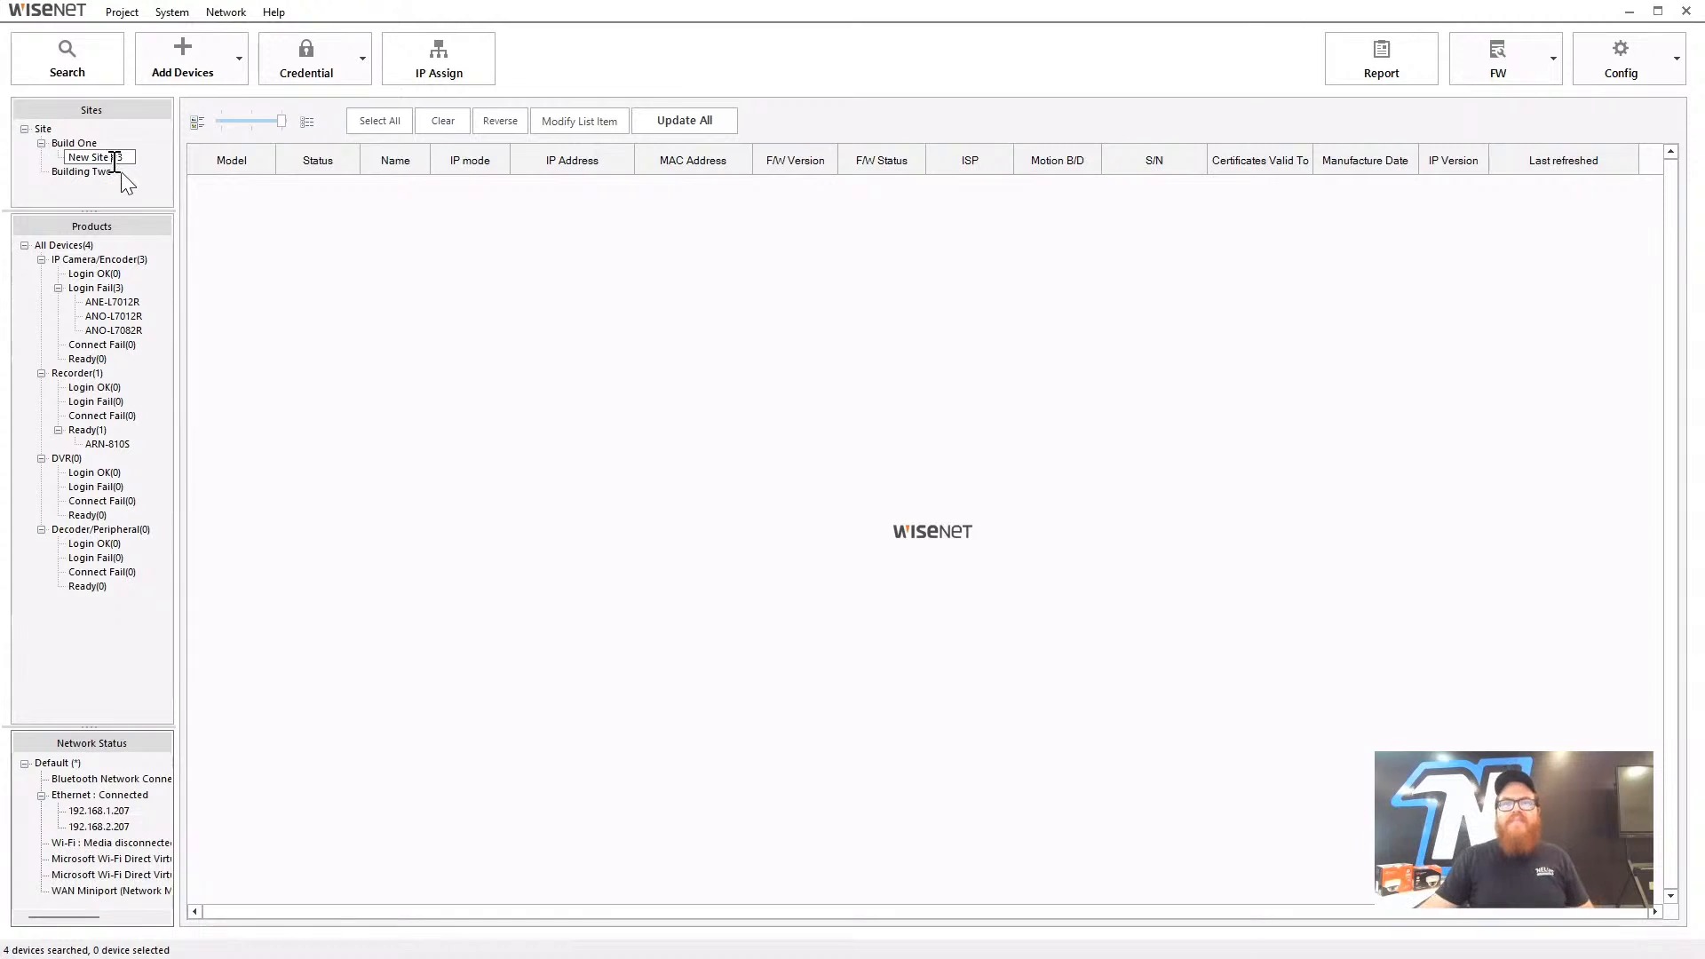
{"action": "left_click", "coordinate": [313, 200]}
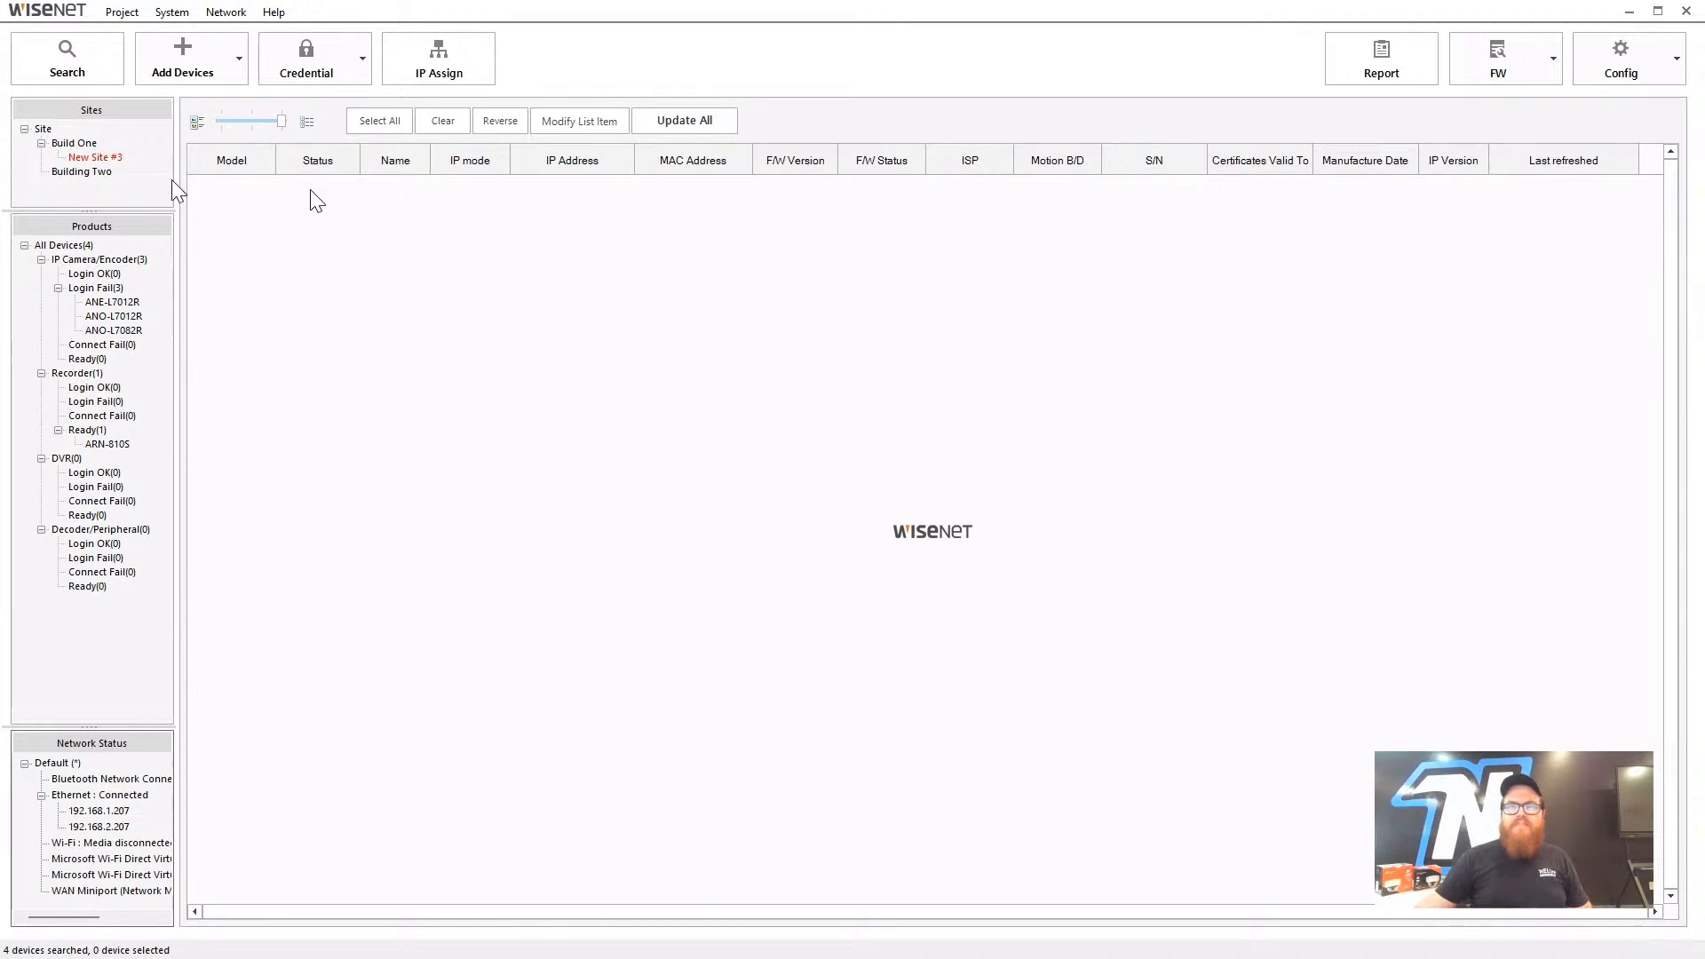
{"action": "right_click", "coordinate": [112, 157]}
{"action": "left_click", "coordinate": [160, 225]}
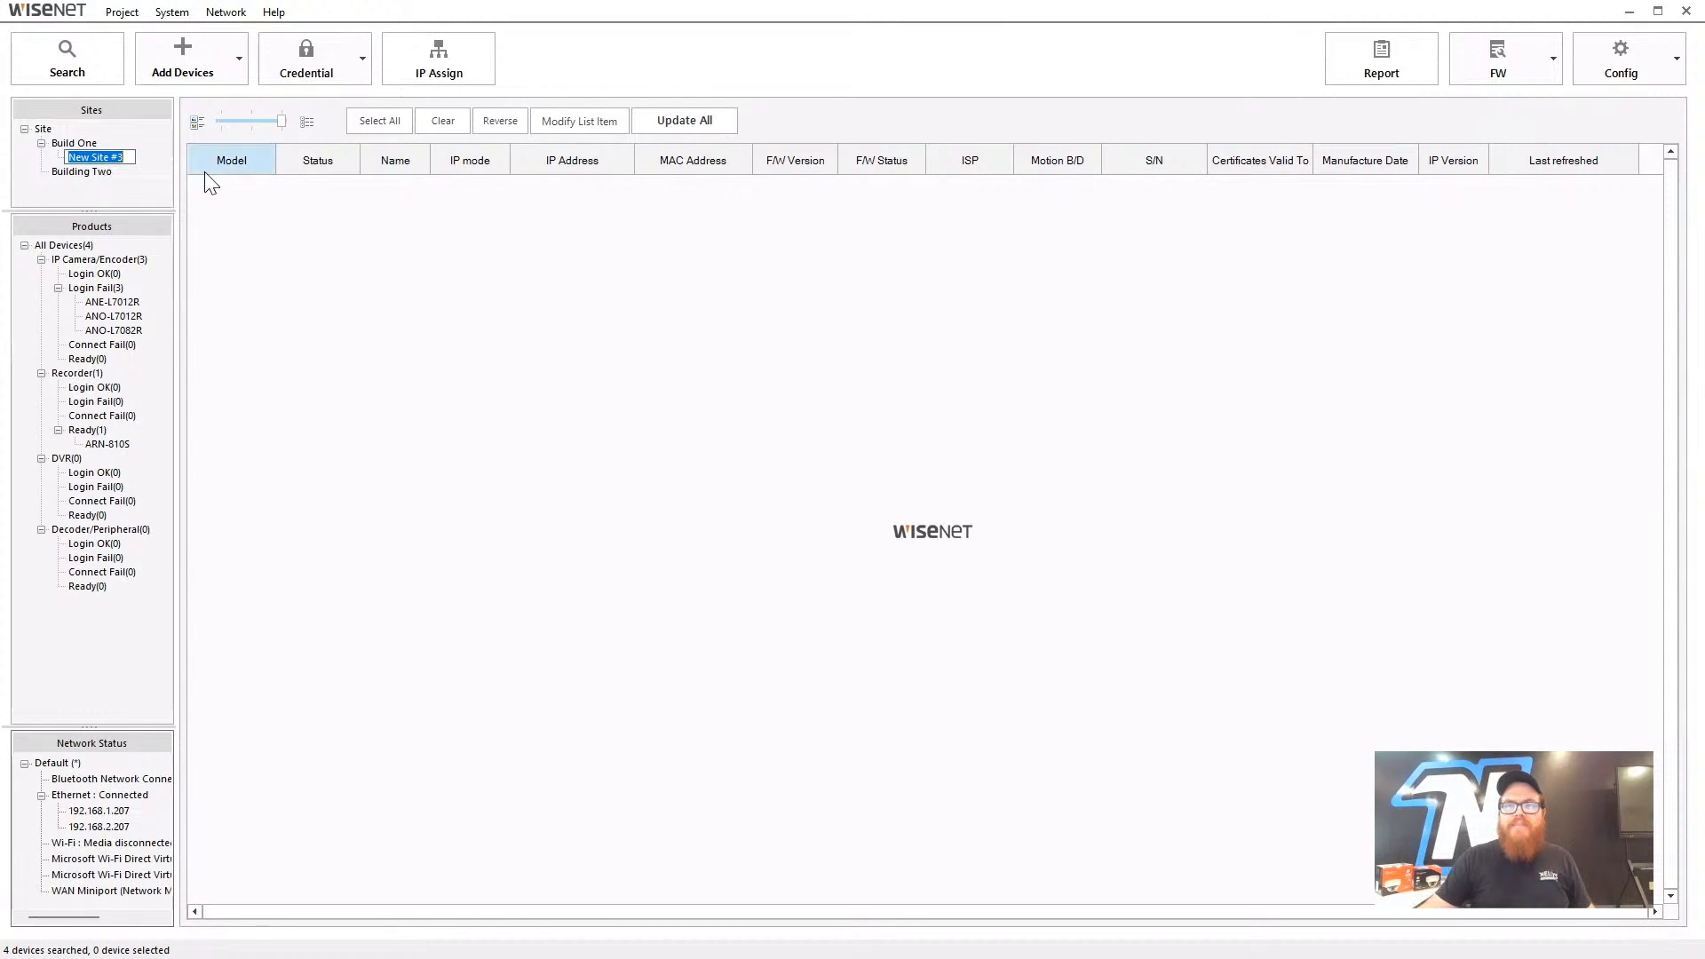
{"action": "type", "text": "Warehouse"}
{"action": "key", "text": "Return"}
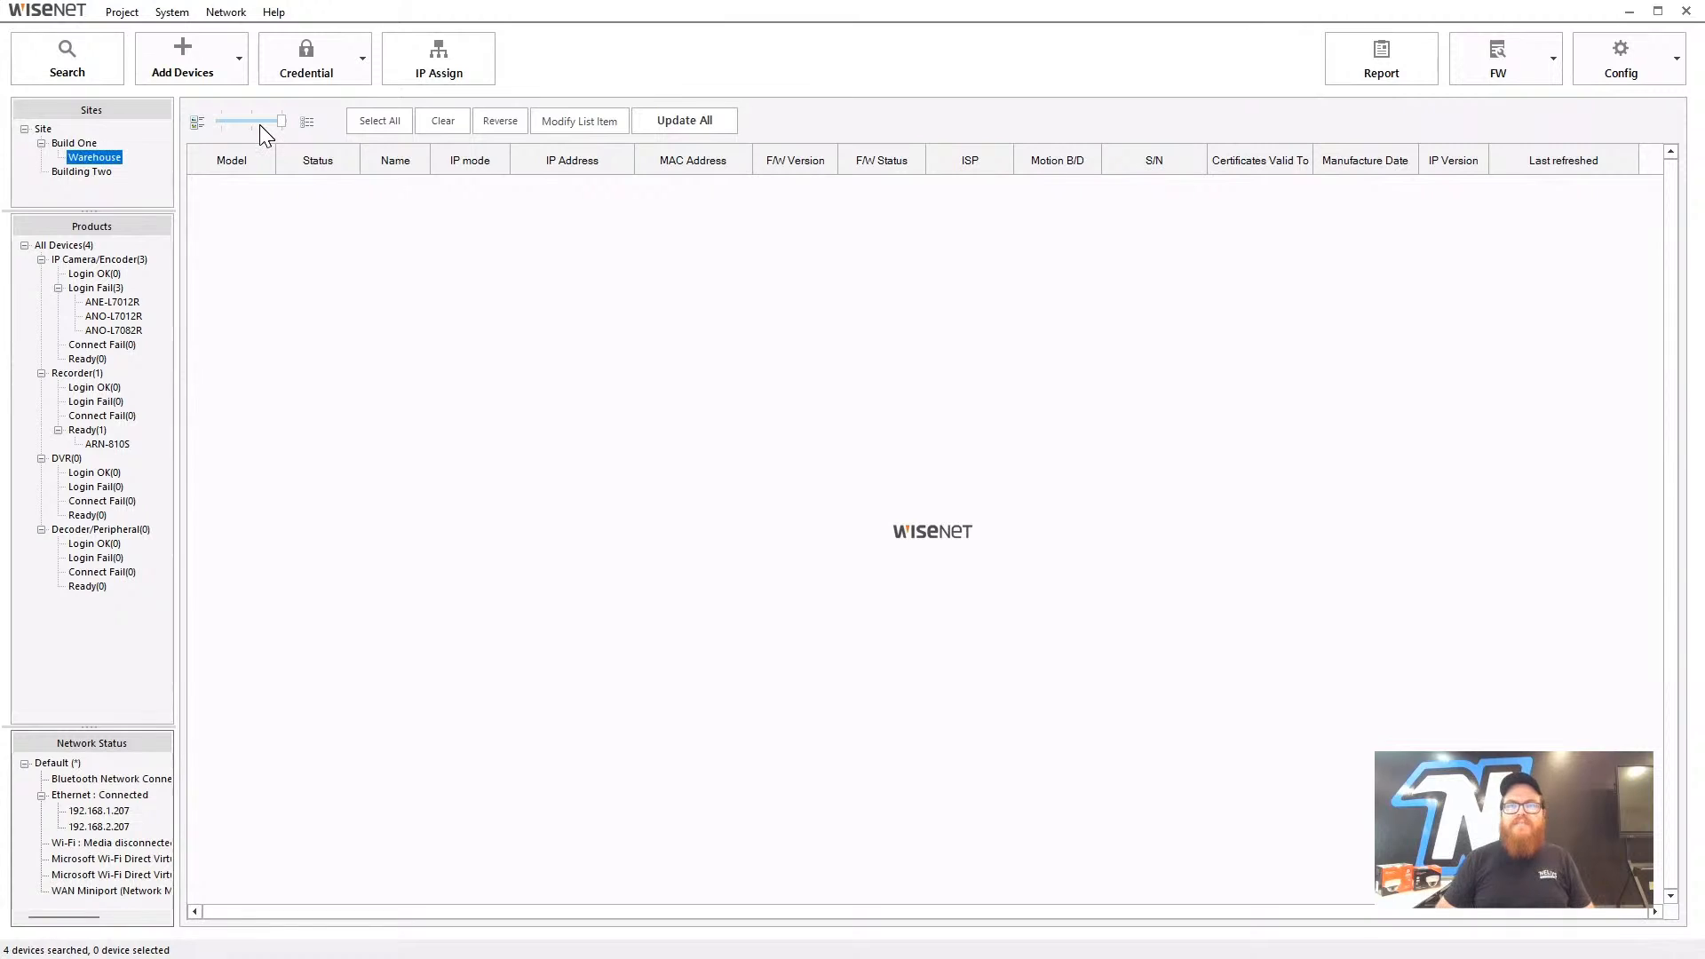
{"action": "right_click", "coordinate": [89, 143]}
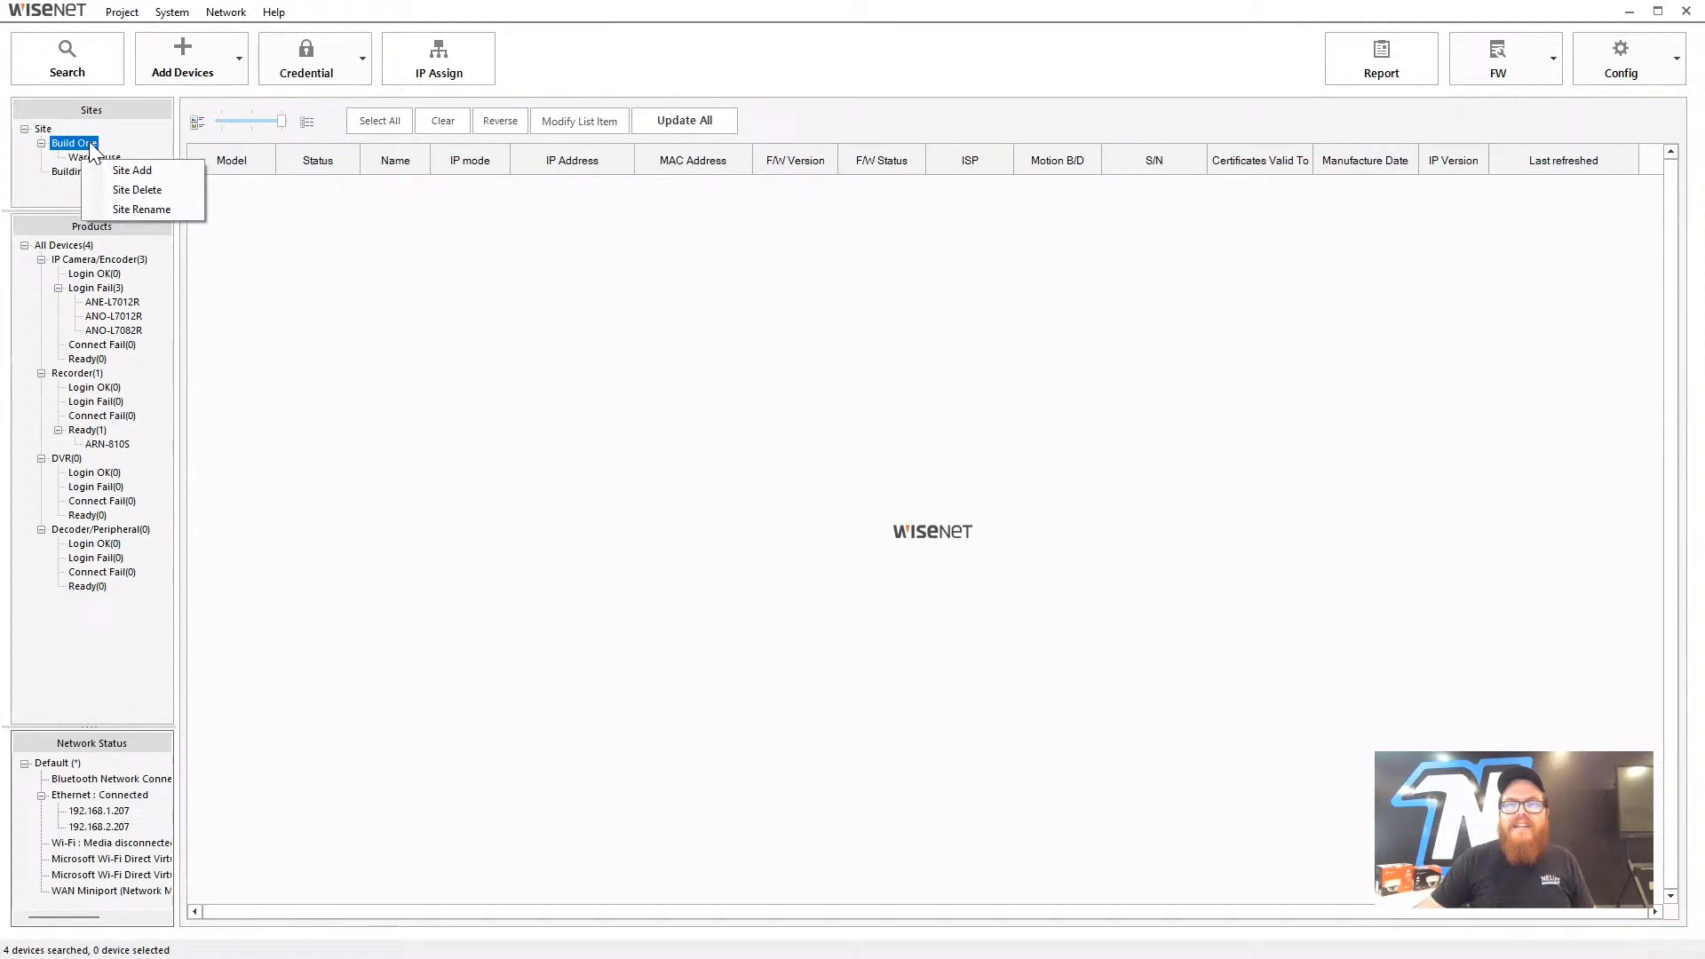
{"action": "left_click", "coordinate": [133, 169]}
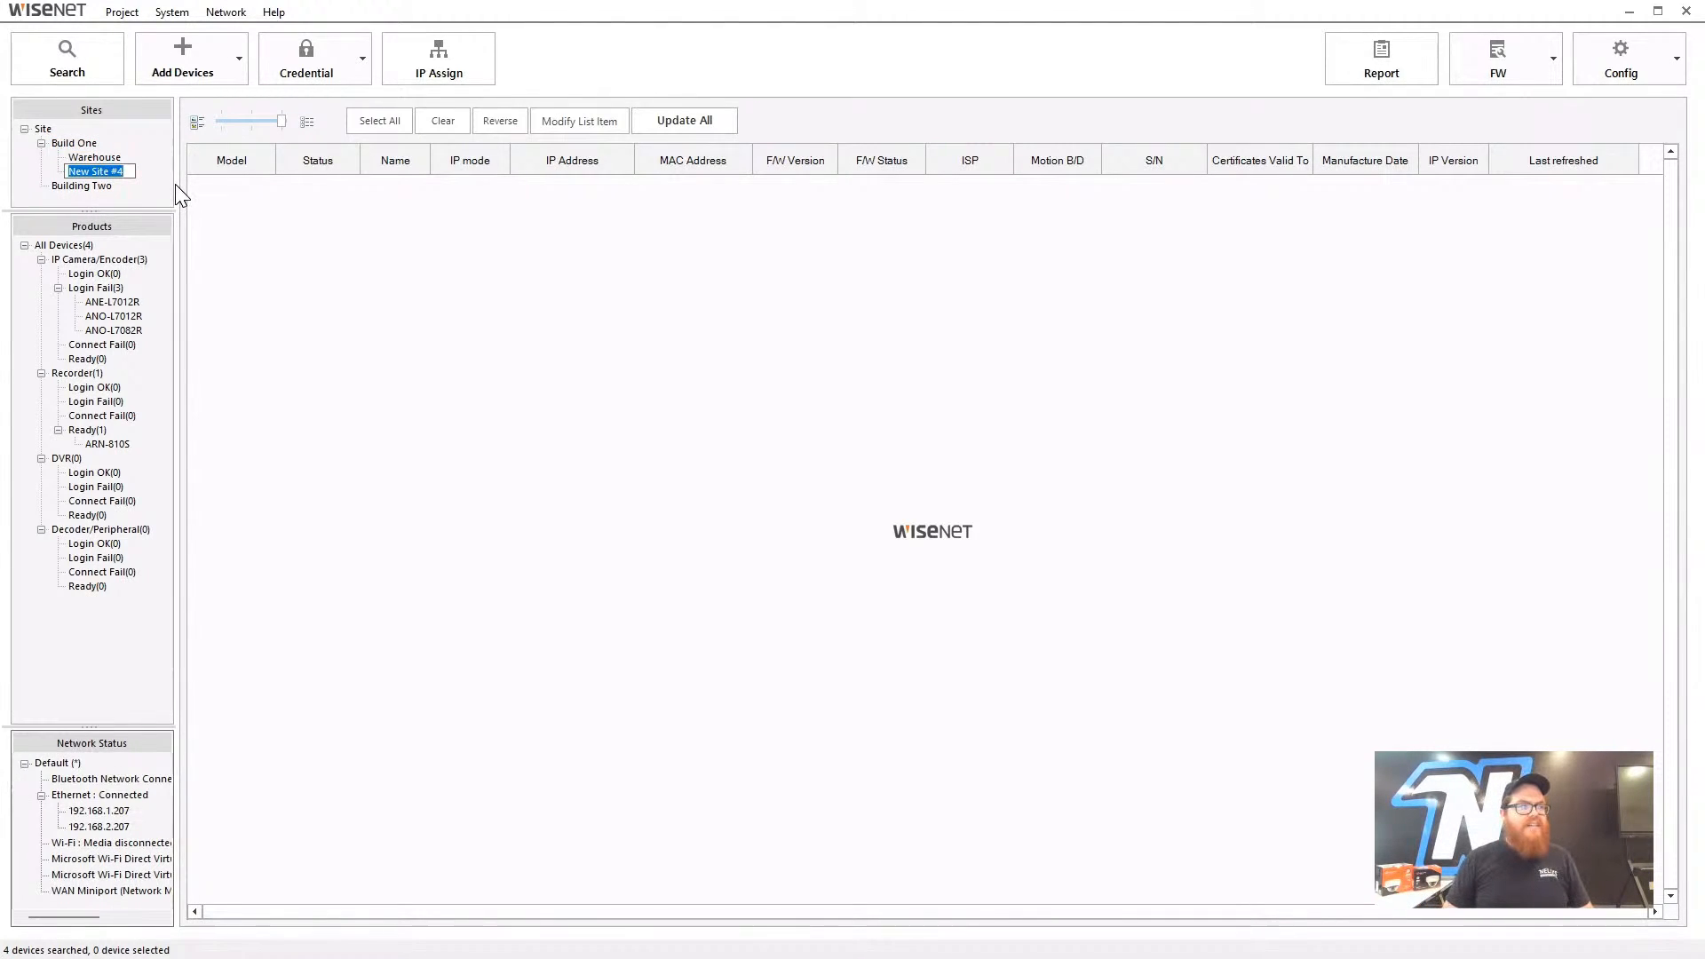
{"action": "type", "text": "Tech"}
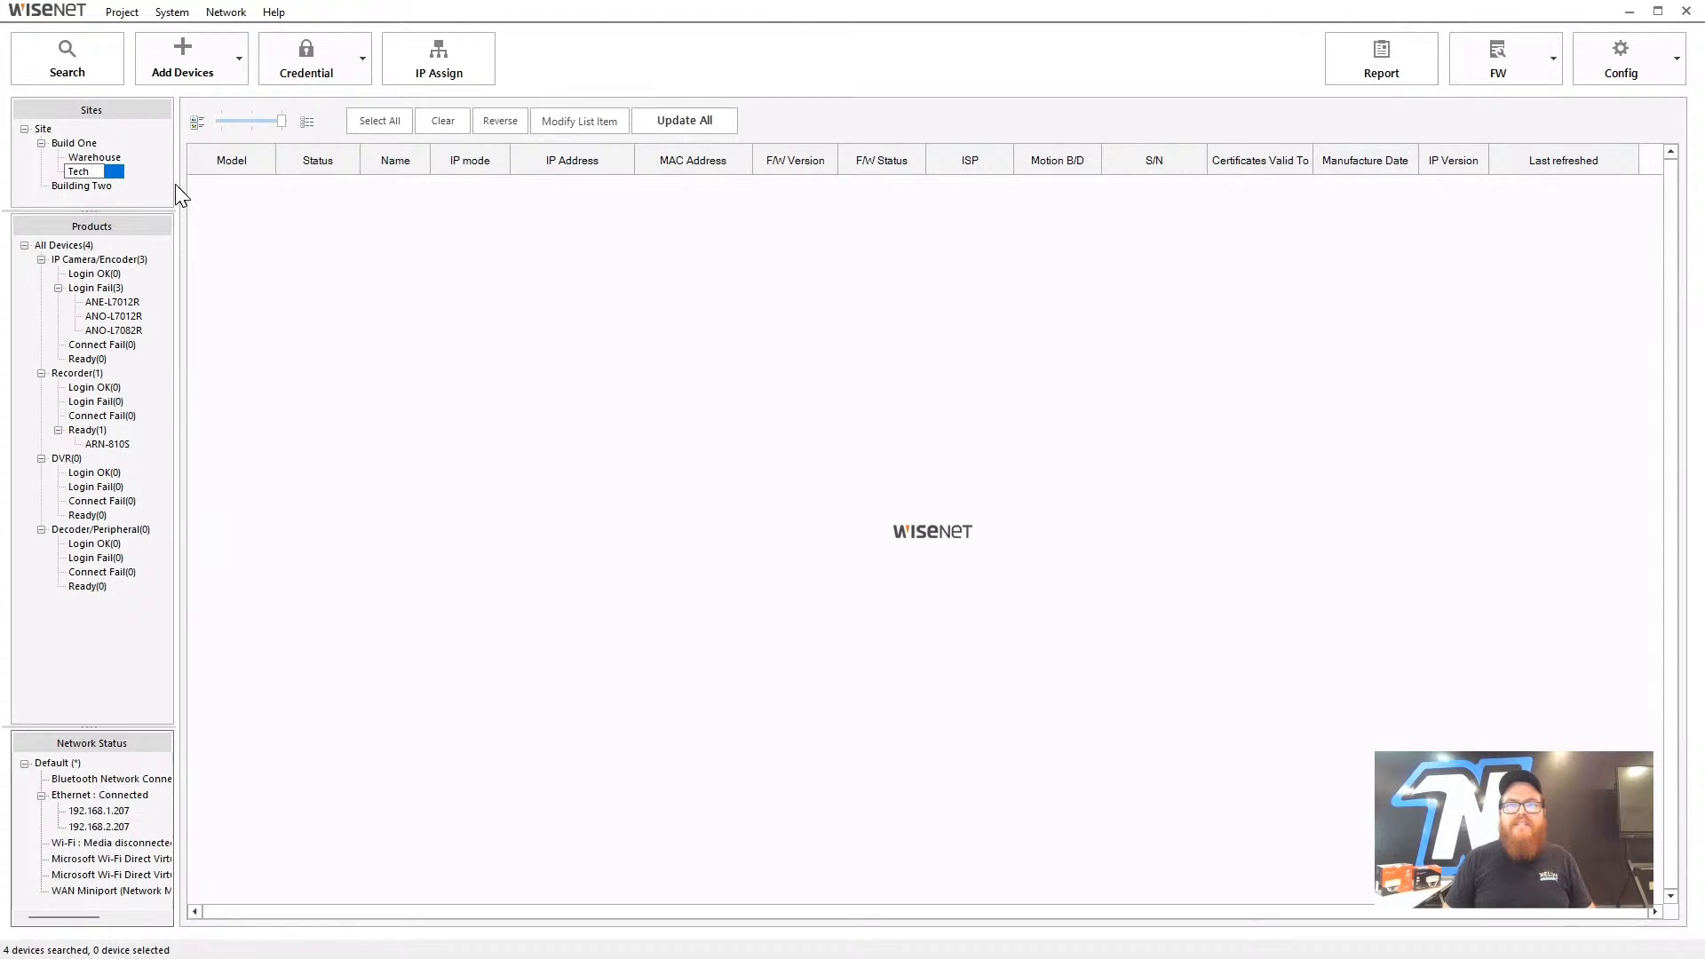
{"action": "type", "text": " Team"}
{"action": "key", "text": "Return"}
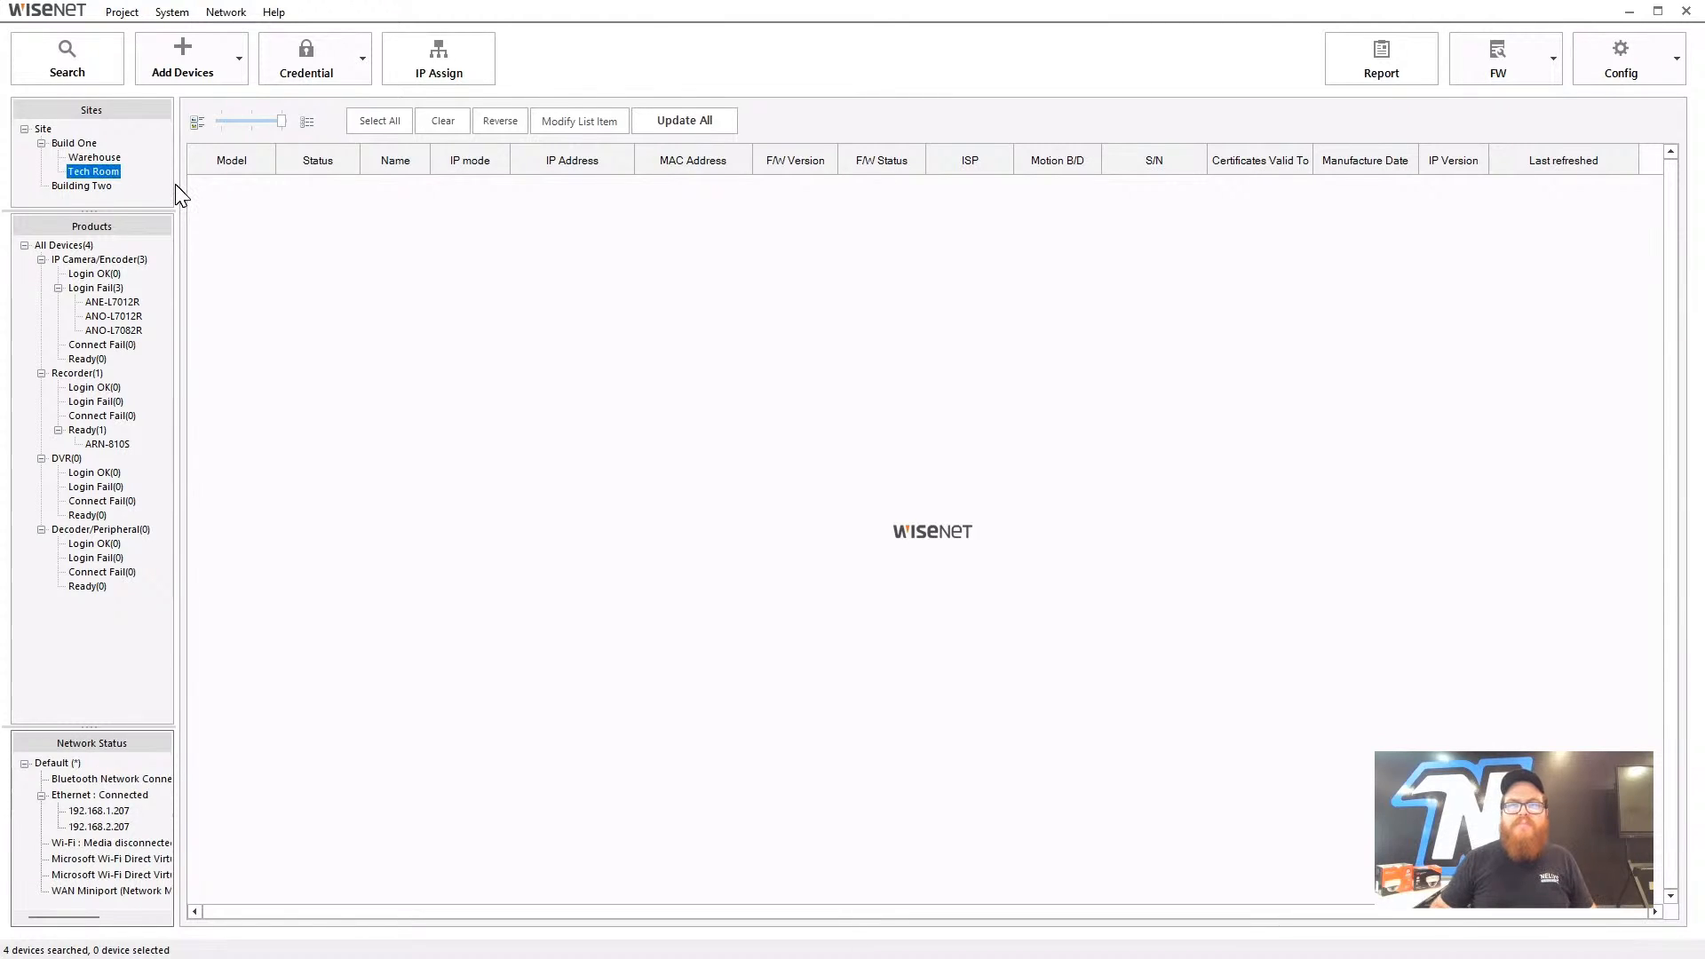
- Add a third sub-site inside Build One named Parking Lot
{"action": "right_click", "coordinate": [77, 148]}
{"action": "left_click", "coordinate": [111, 166]}
{"action": "left_click", "coordinate": [99, 186]}
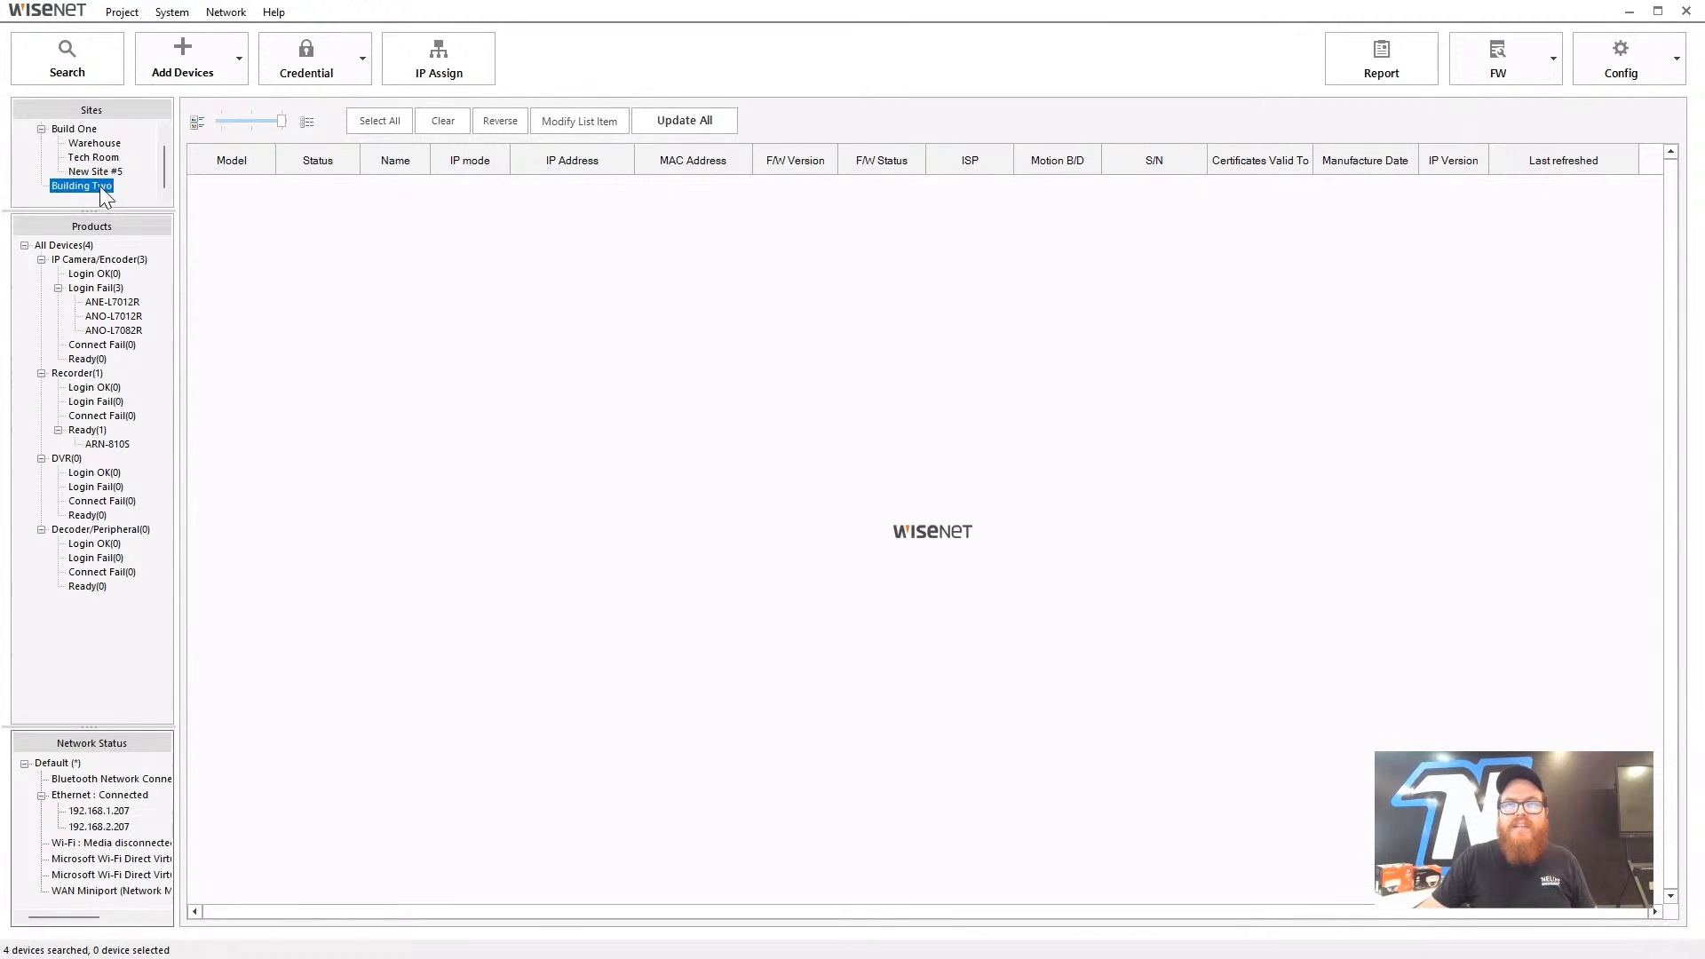
{"action": "right_click", "coordinate": [111, 172]}
{"action": "left_click", "coordinate": [141, 210]}
{"action": "type", "text": "Par"}
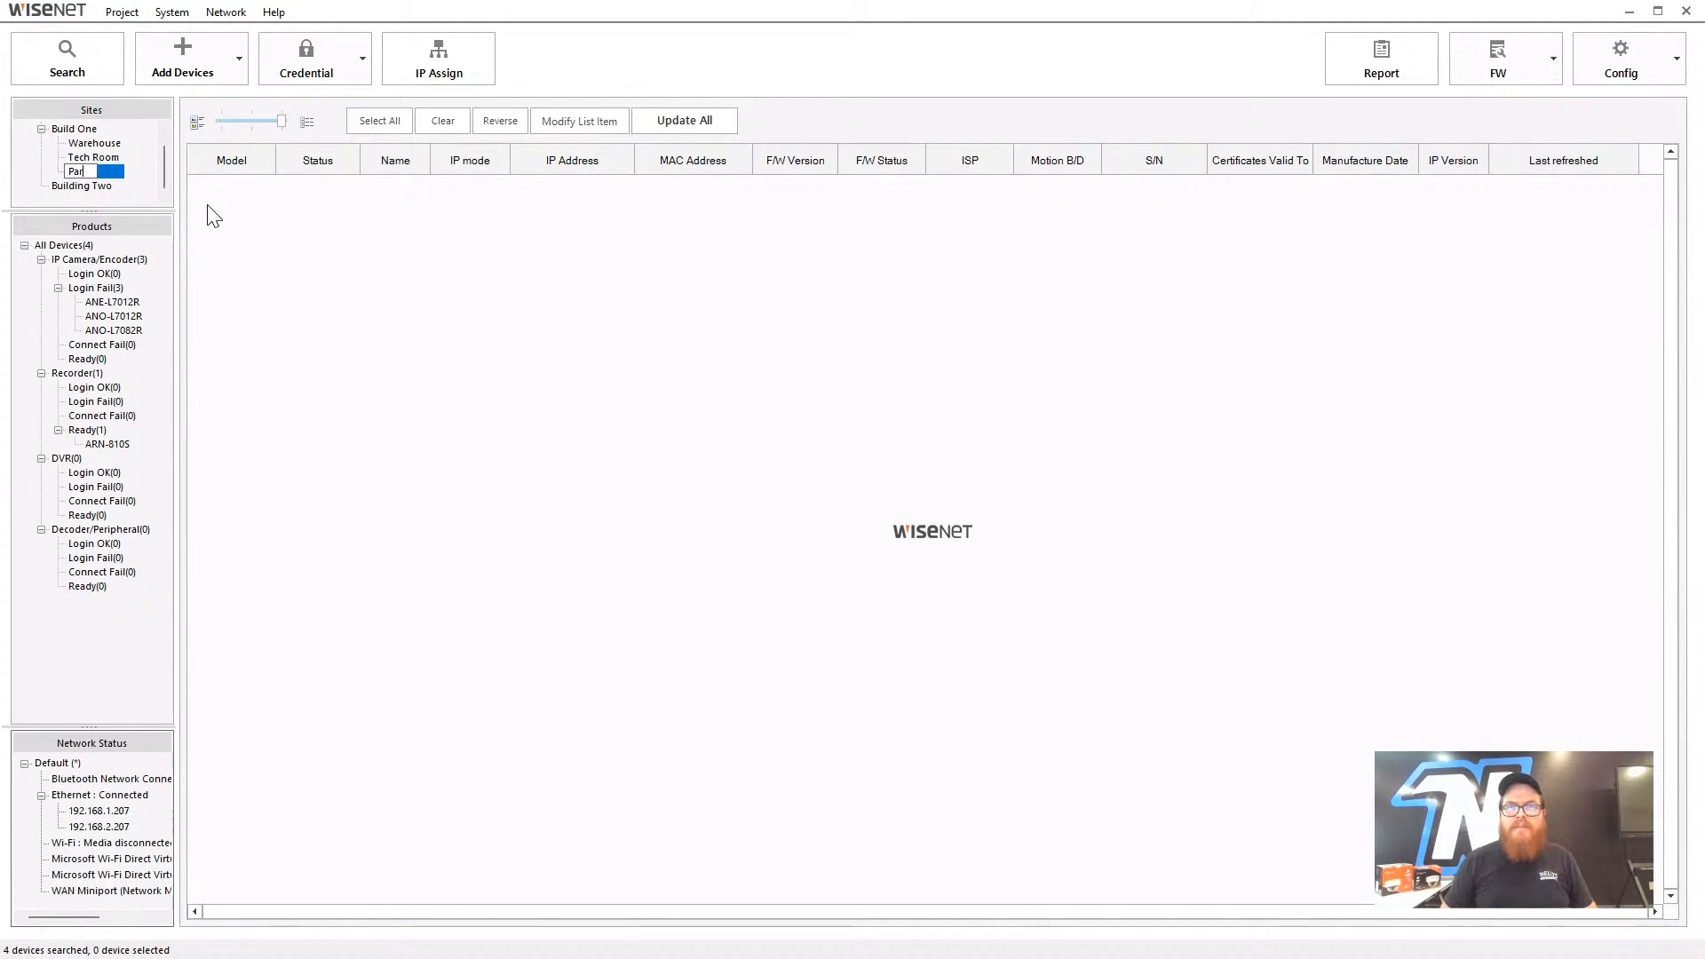
{"action": "type", "text": "king Lot"}
{"action": "key", "text": "Return"}
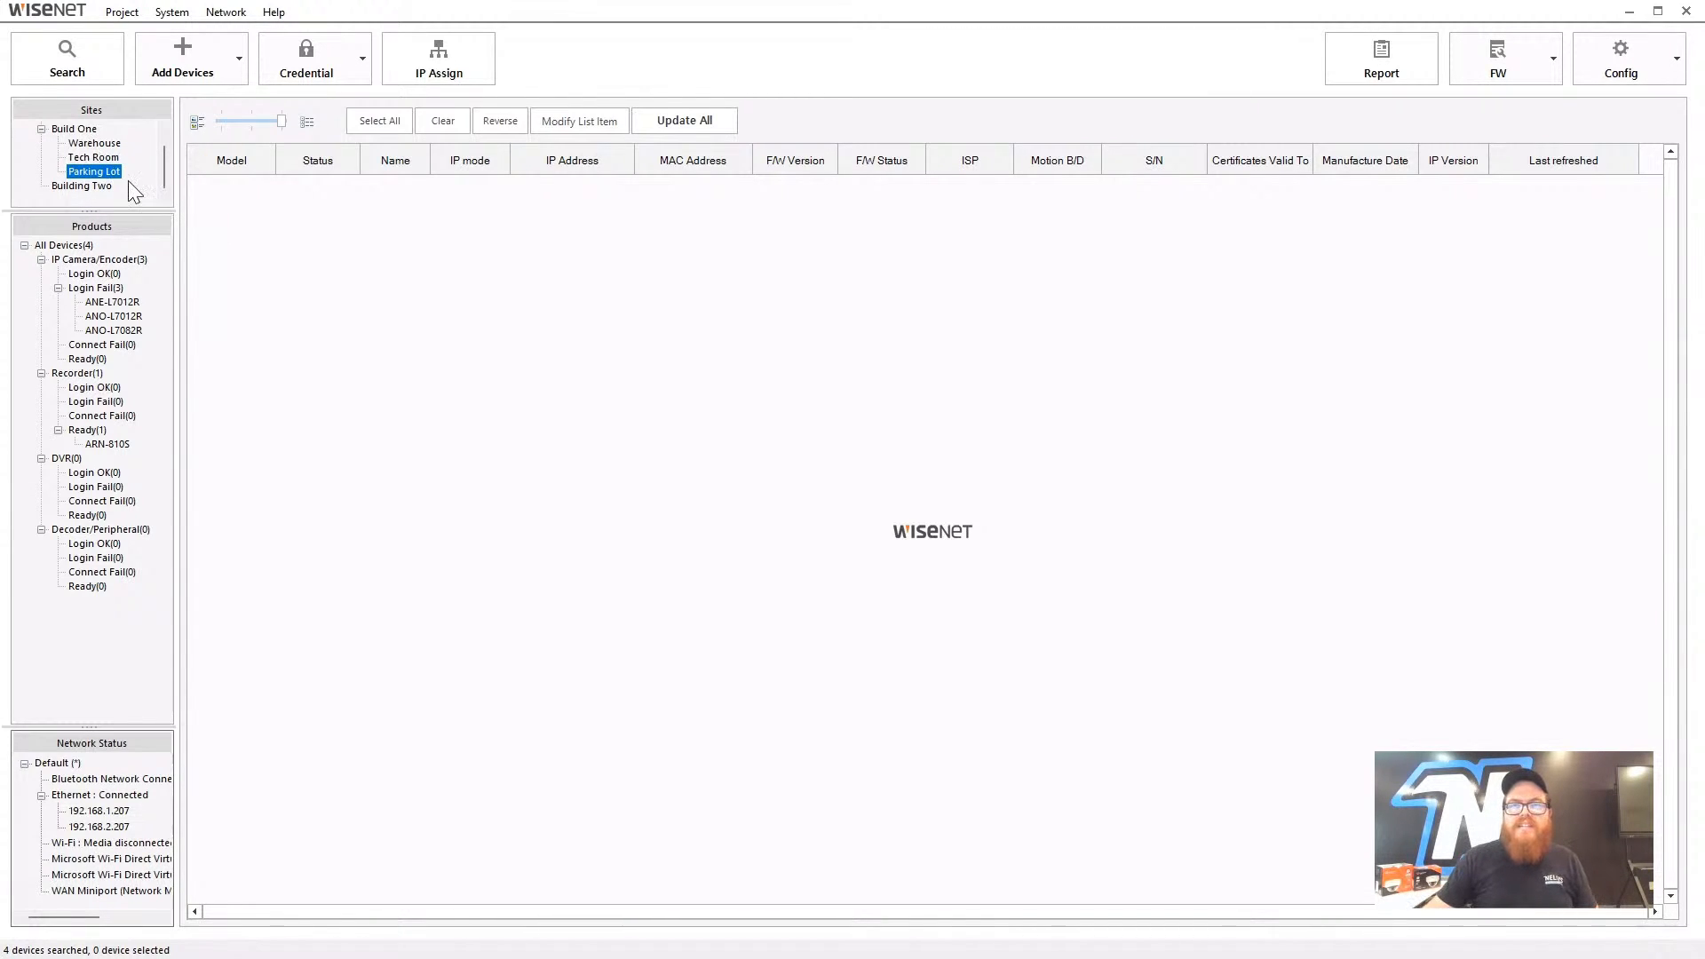
- Add Front Office and Back Office sites under Building Two
{"action": "right_click", "coordinate": [100, 188]}
{"action": "left_click", "coordinate": [134, 210]}
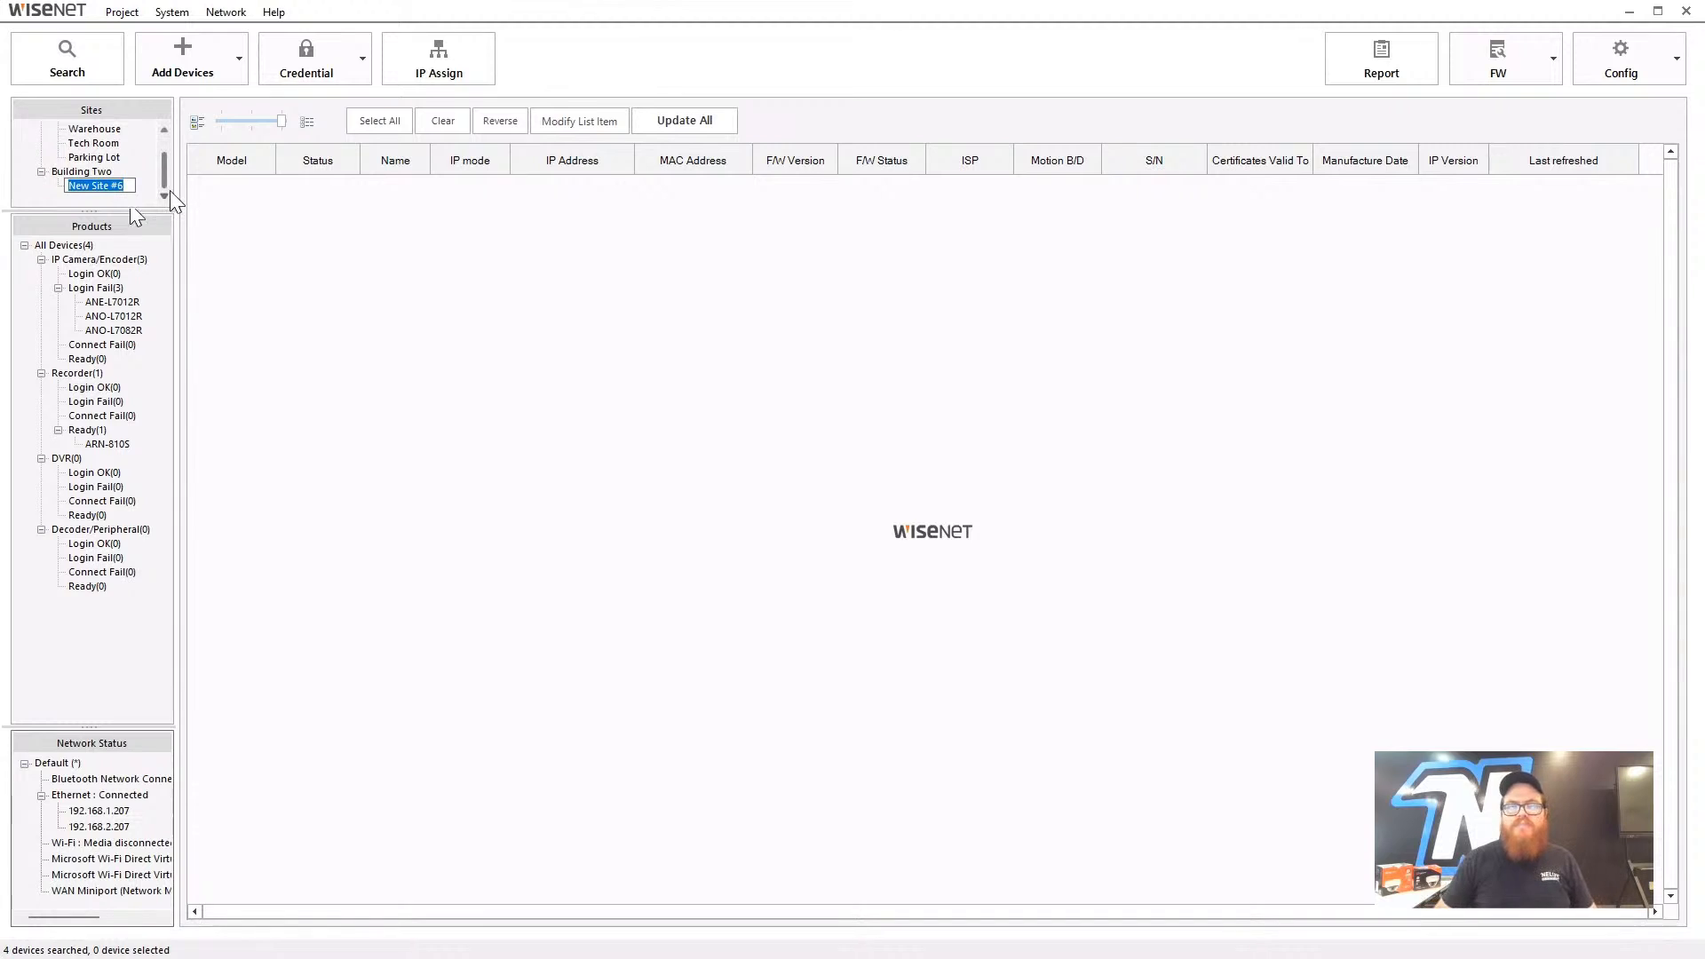
{"action": "key", "text": "BackSpace"}
{"action": "type", "text": "Front Office"}
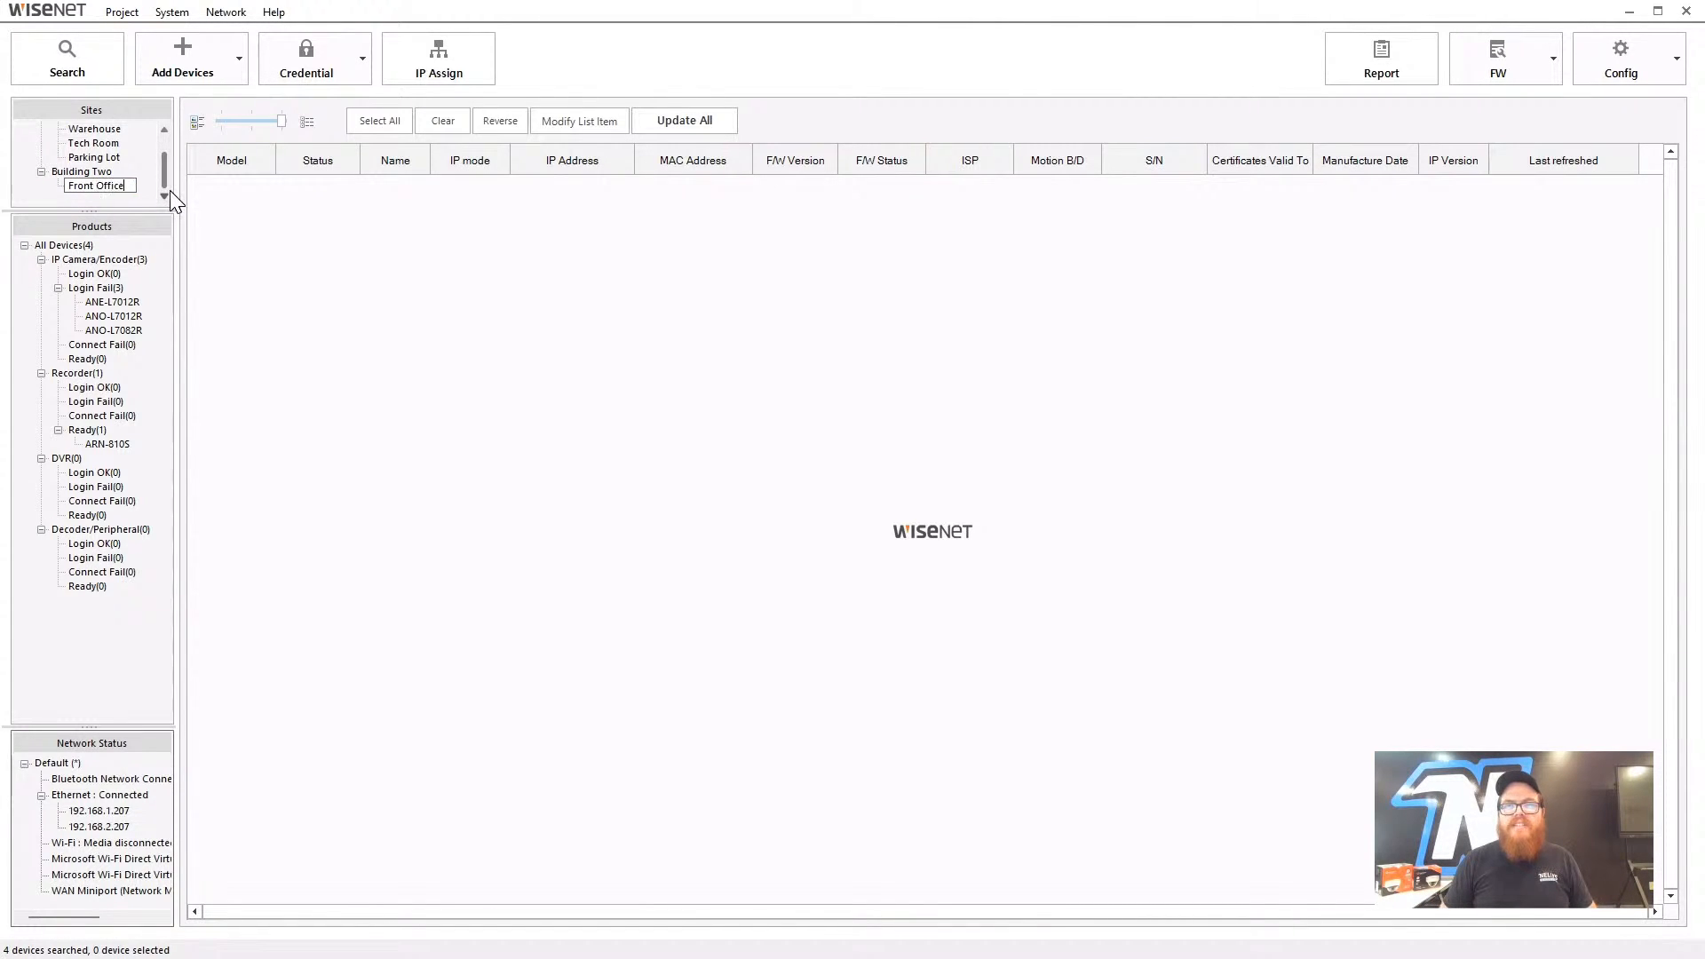
{"action": "key", "text": "Return"}
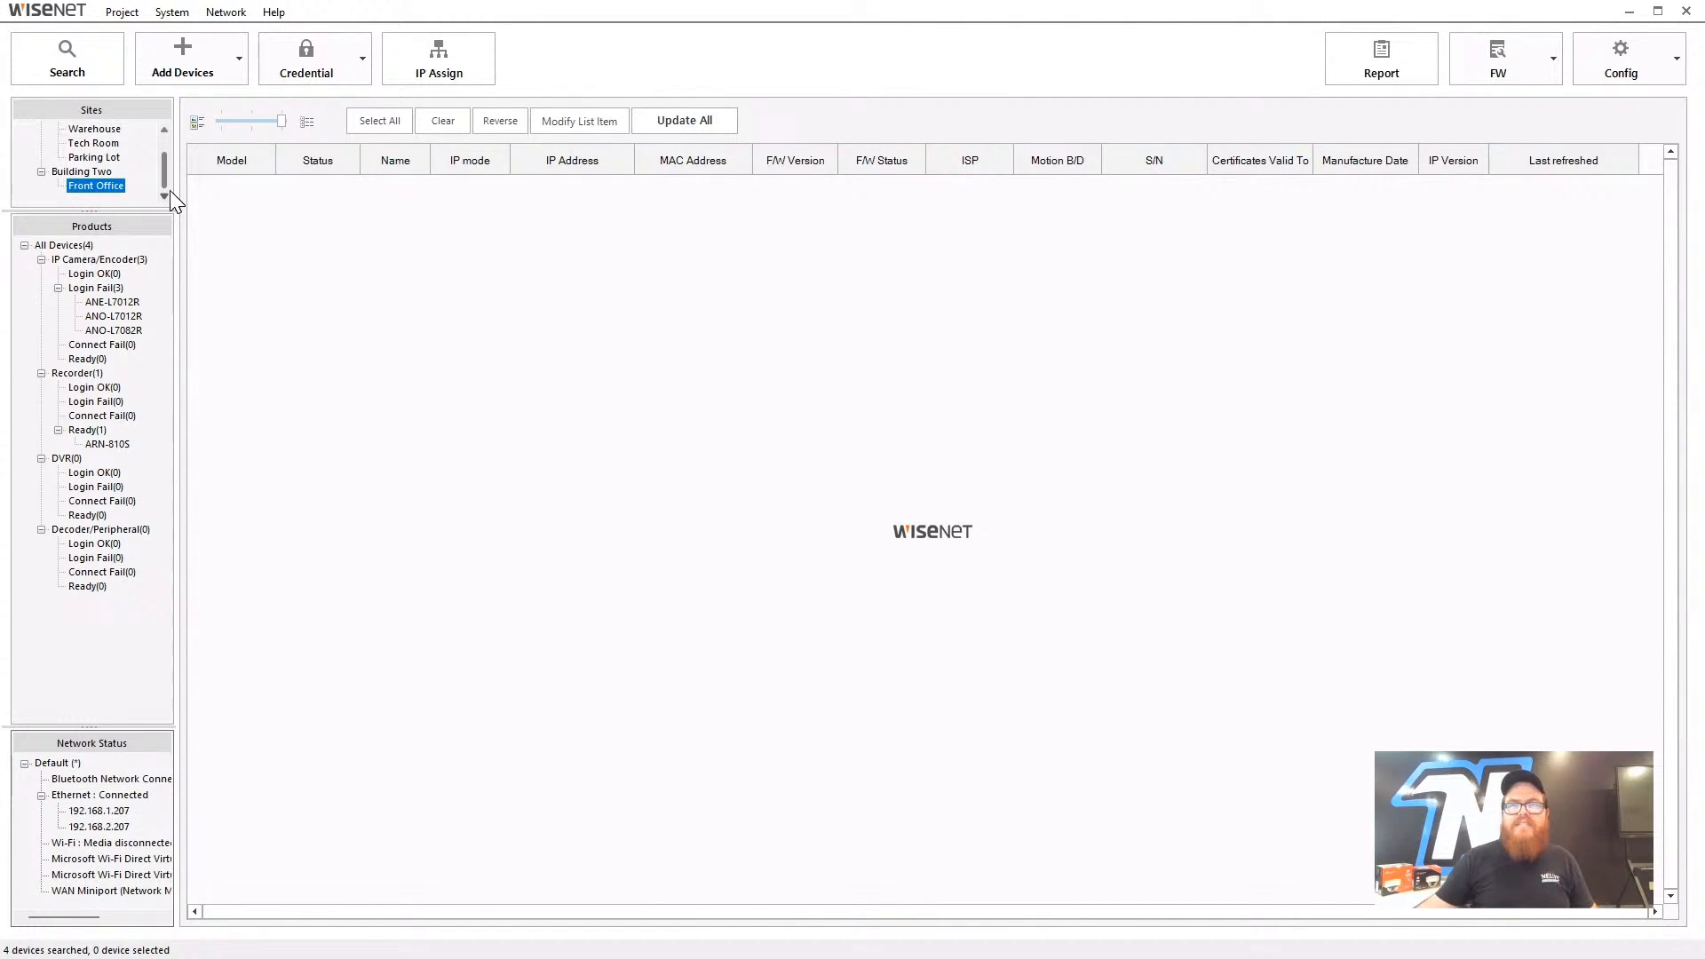
{"action": "right_click", "coordinate": [106, 186]}
{"action": "left_click", "coordinate": [124, 199]}
{"action": "type", "text": "Ba"}
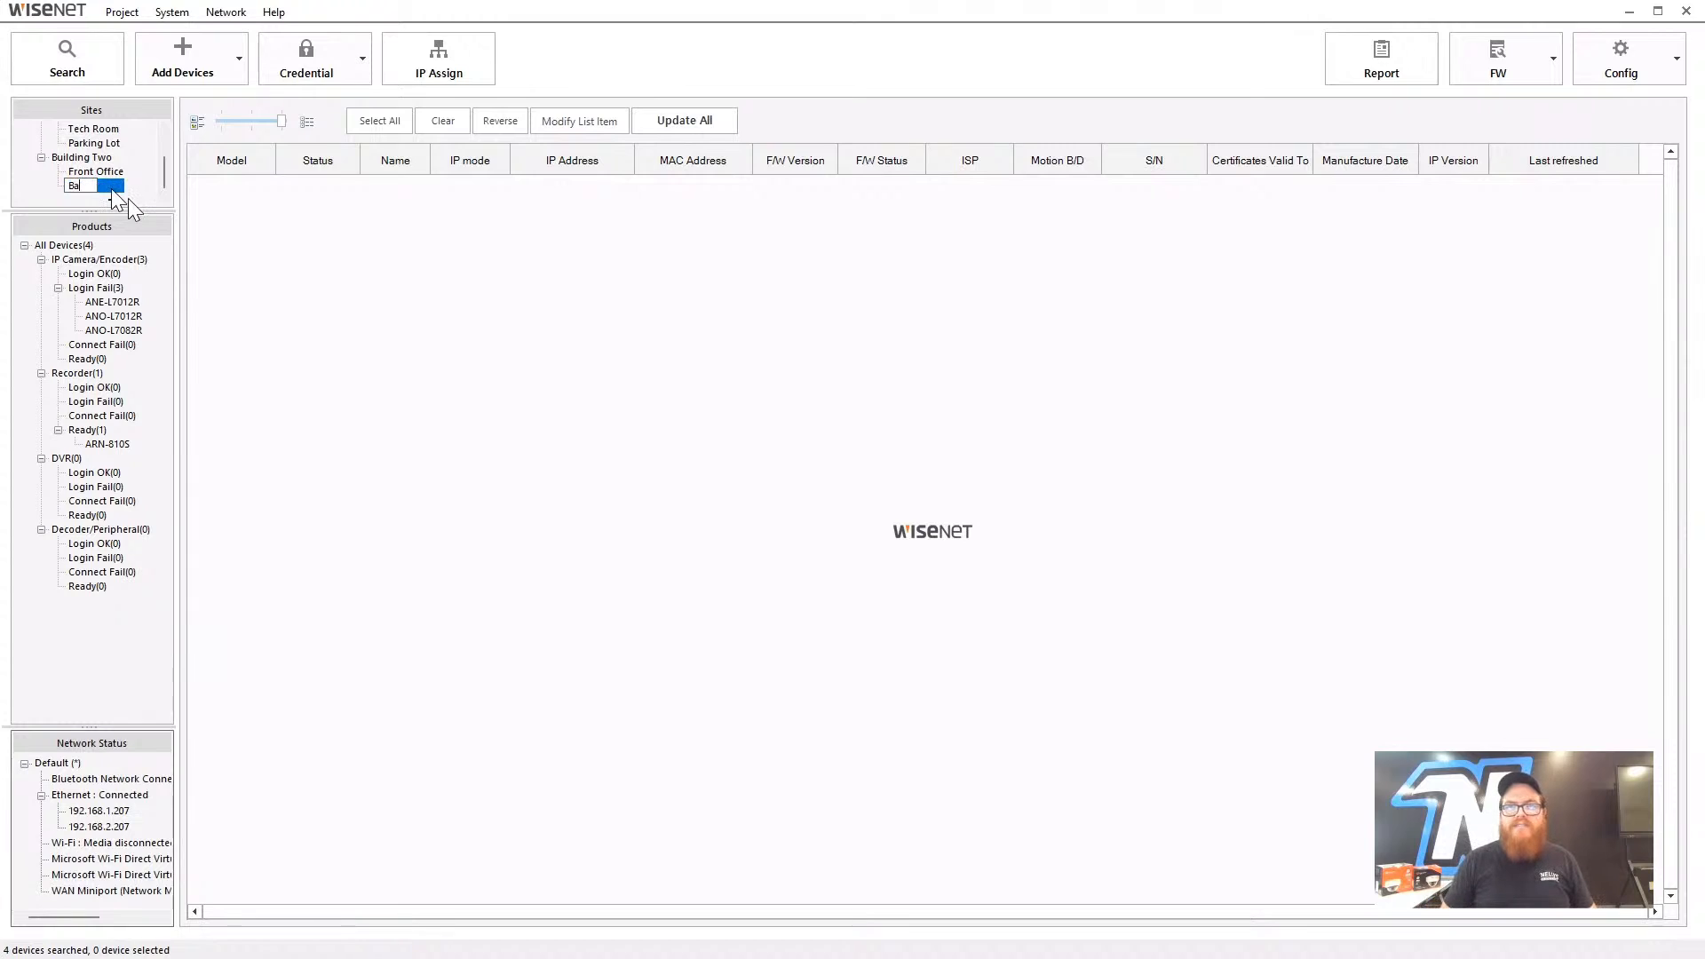
{"action": "type", "text": "ck Office"}
{"action": "key", "text": "Return"}
{"action": "scroll", "coordinate": [110, 189], "scroll_direction": "up", "scroll_amount": 1}
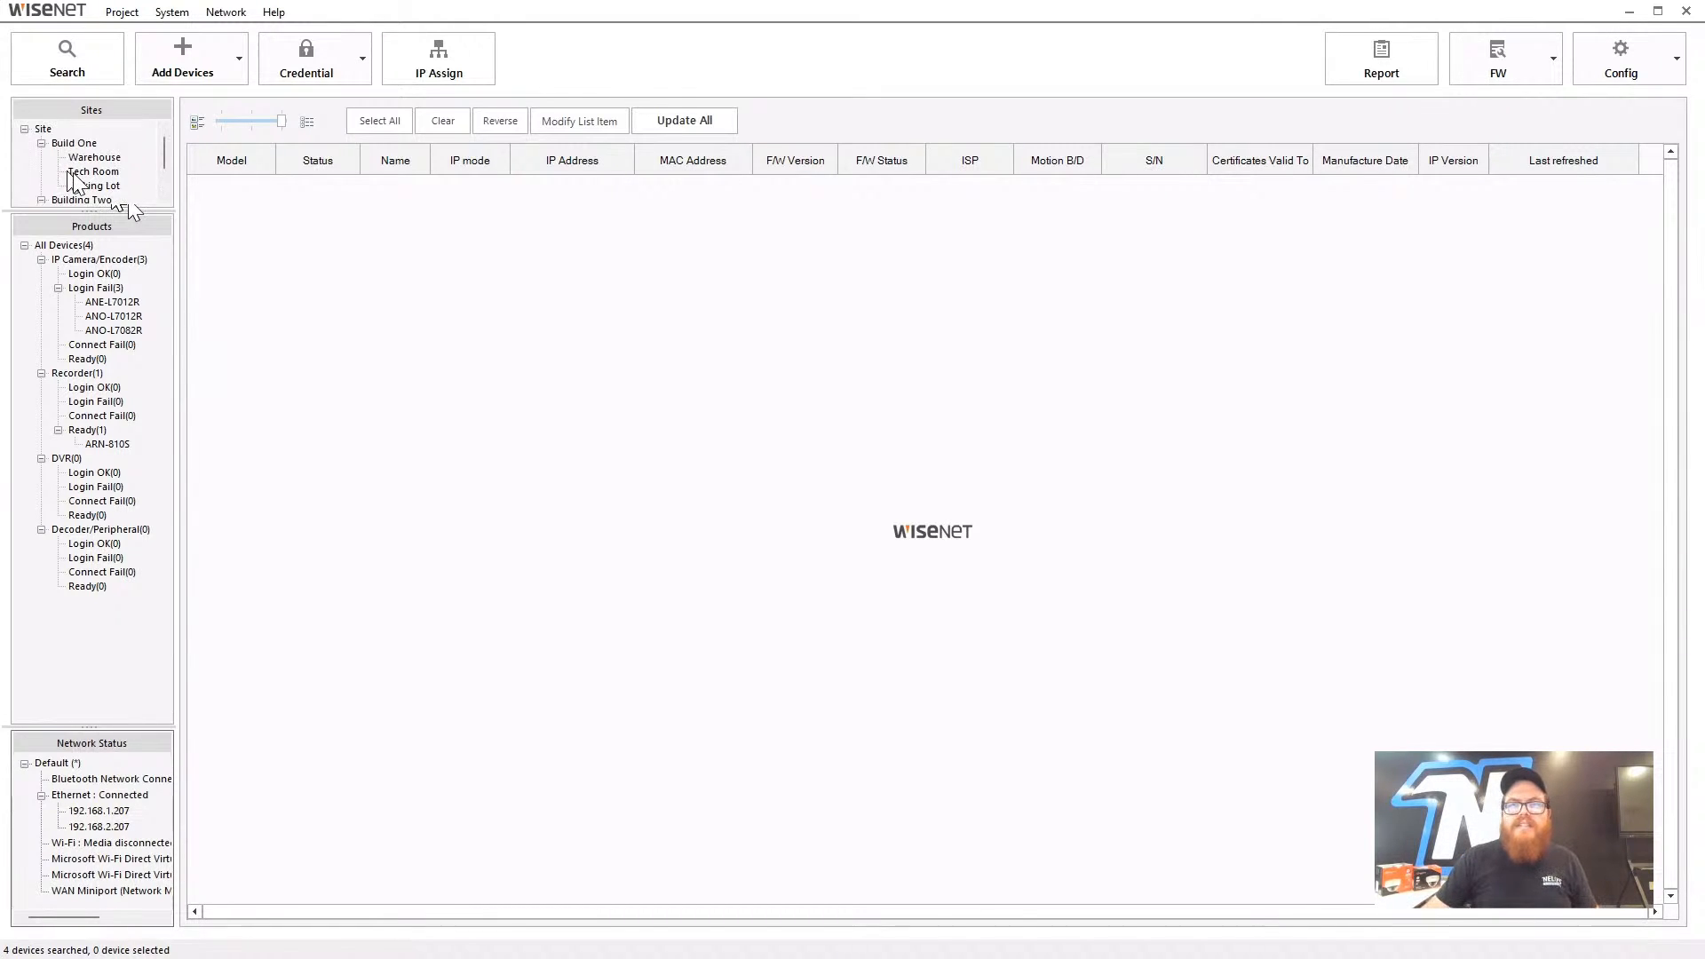
{"action": "left_click", "coordinate": [43, 143]}
- Collapse Building Two and add a top-level site named Client One under Site
{"action": "left_click", "coordinate": [42, 158]}
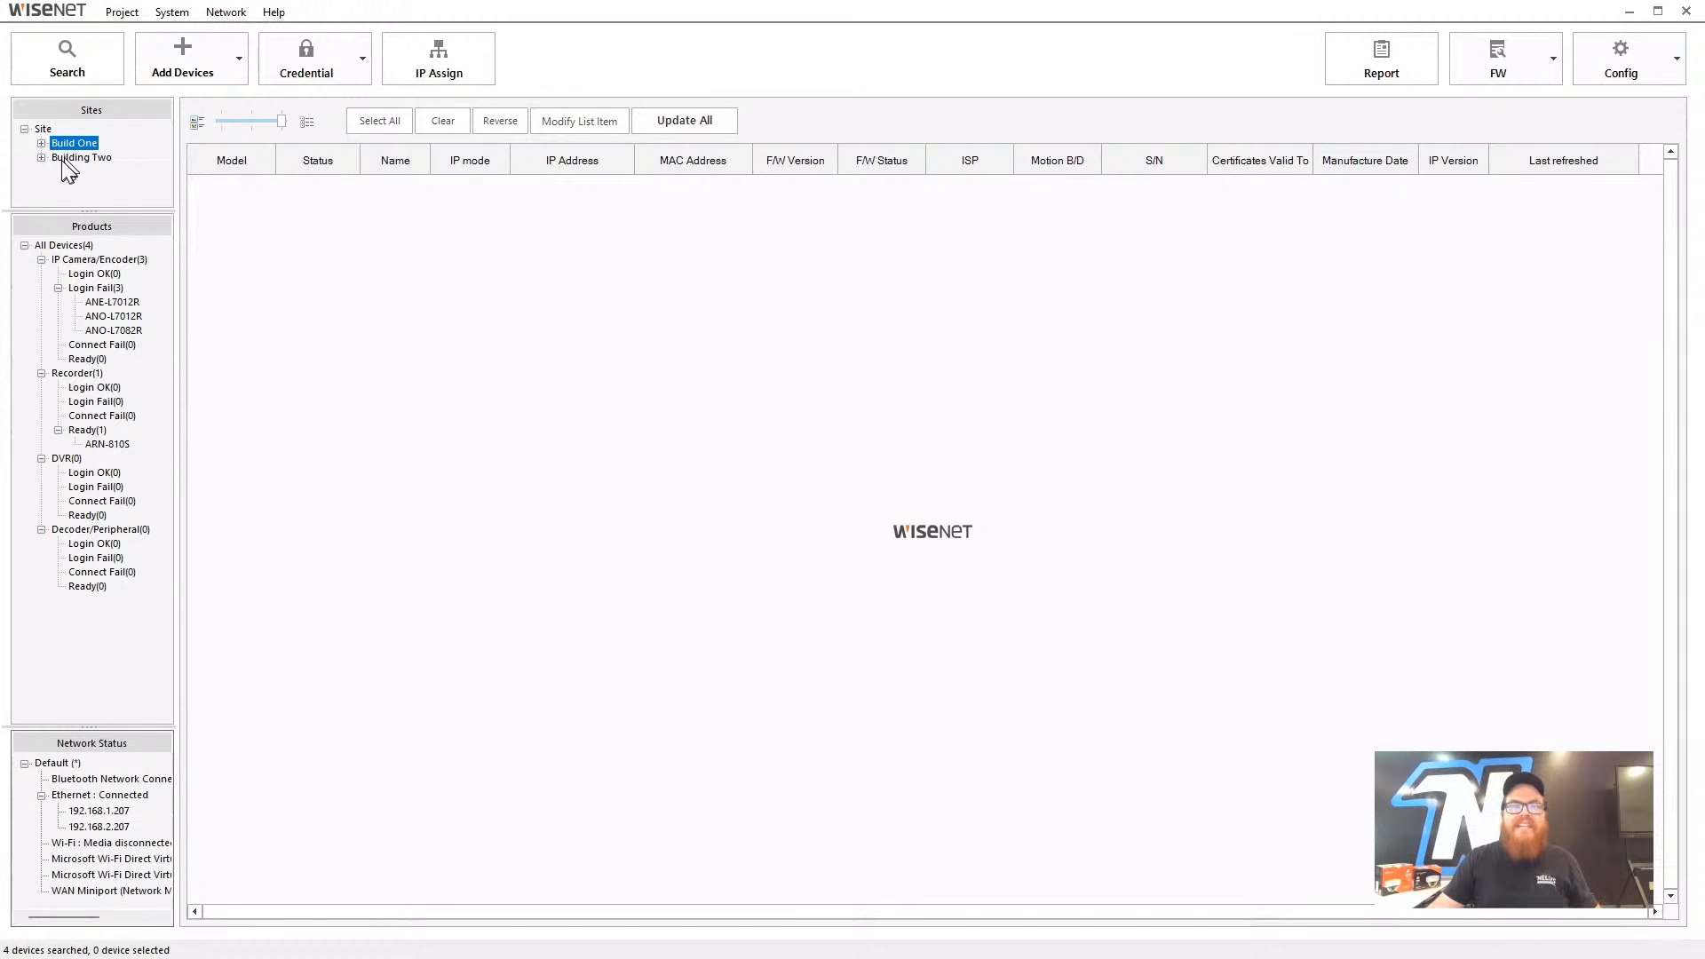
{"action": "right_click", "coordinate": [46, 138]}
{"action": "left_click", "coordinate": [88, 153]}
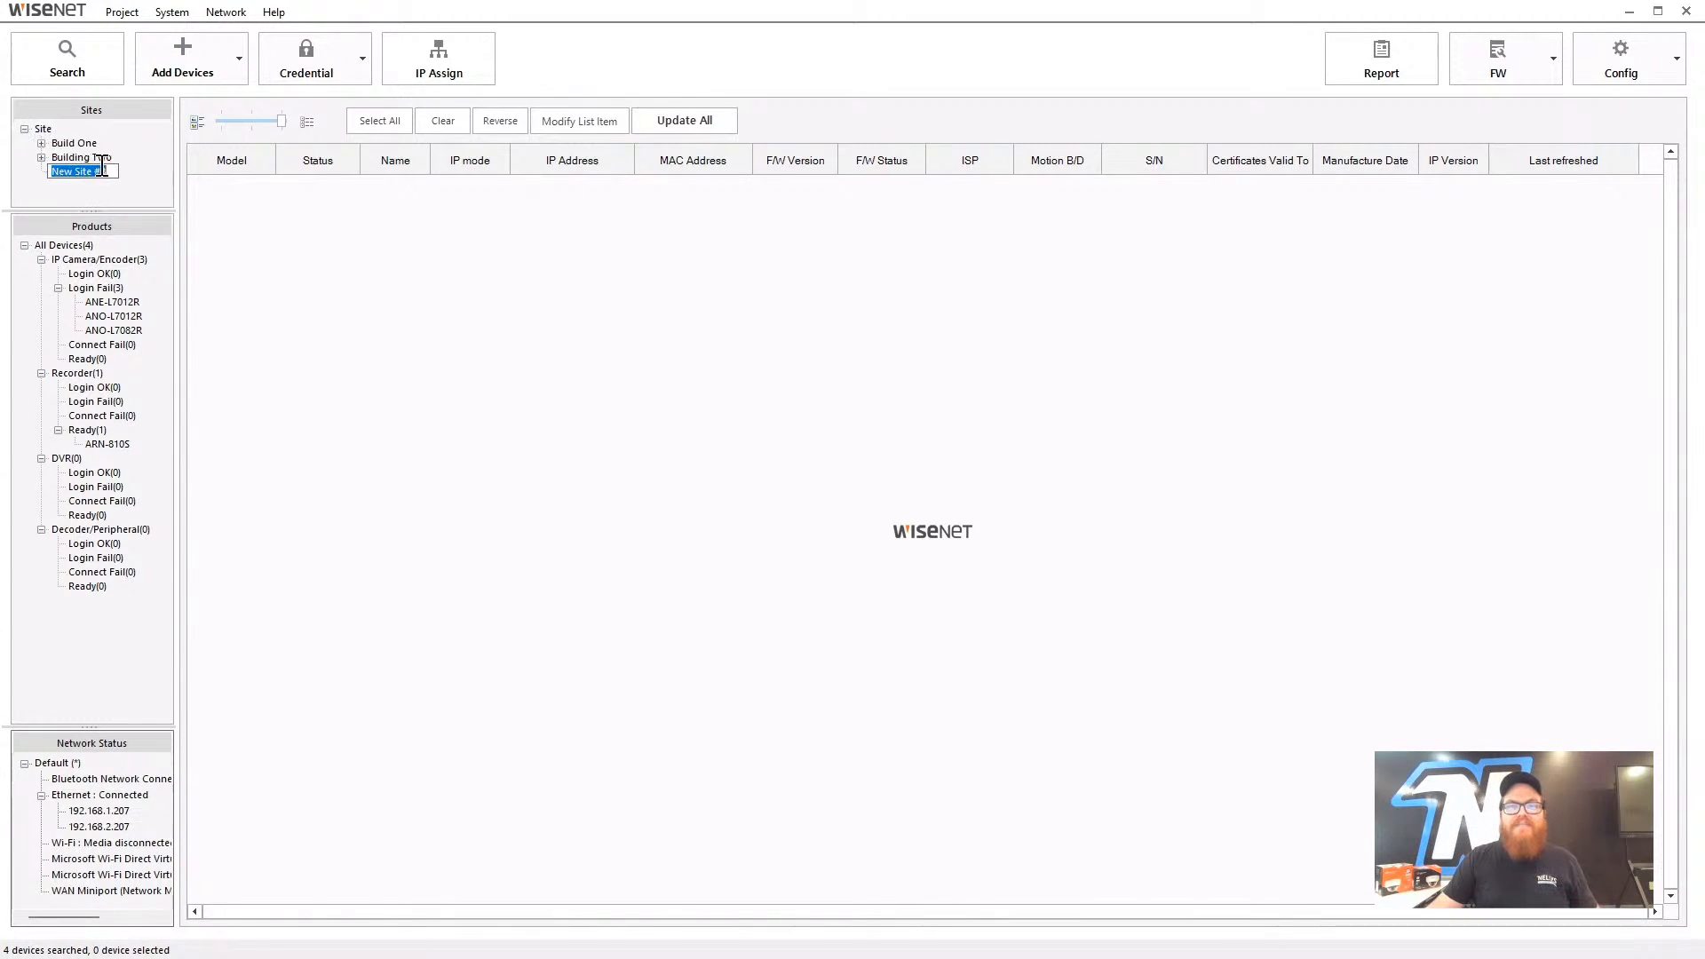
{"action": "type", "text": "Clen"}
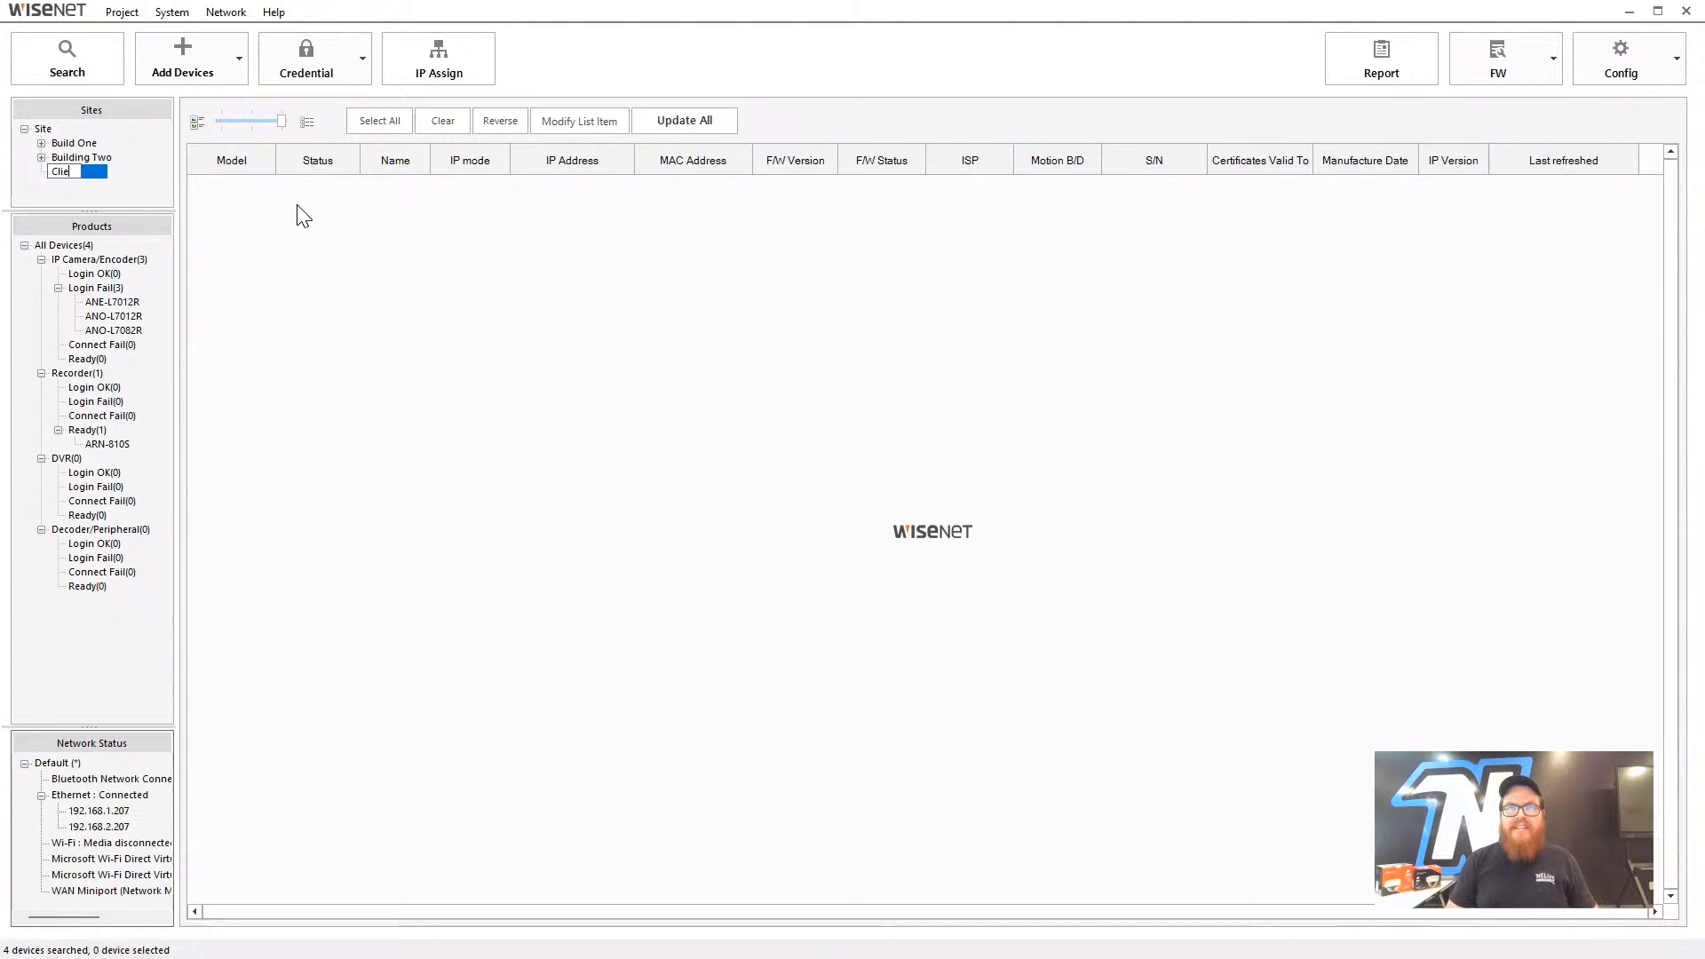
{"action": "key", "text": "BackSpace"}
{"action": "key", "text": "BackSpace"}
{"action": "type", "text": "ient One"}
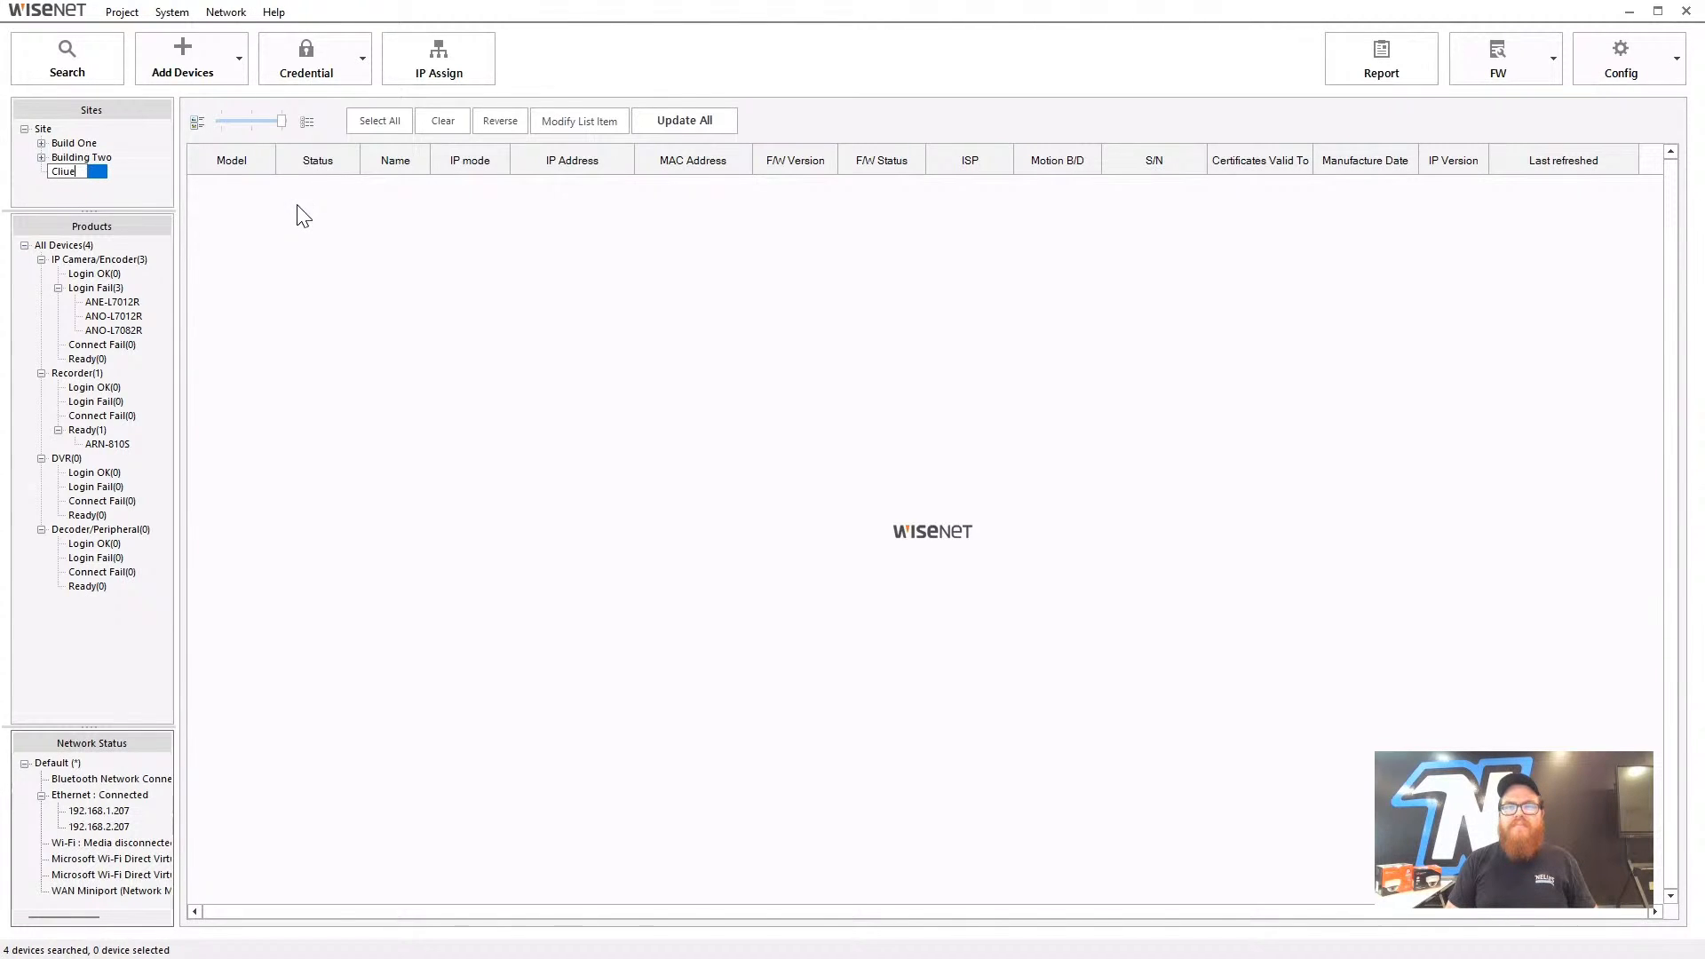
{"action": "key", "text": "Return"}
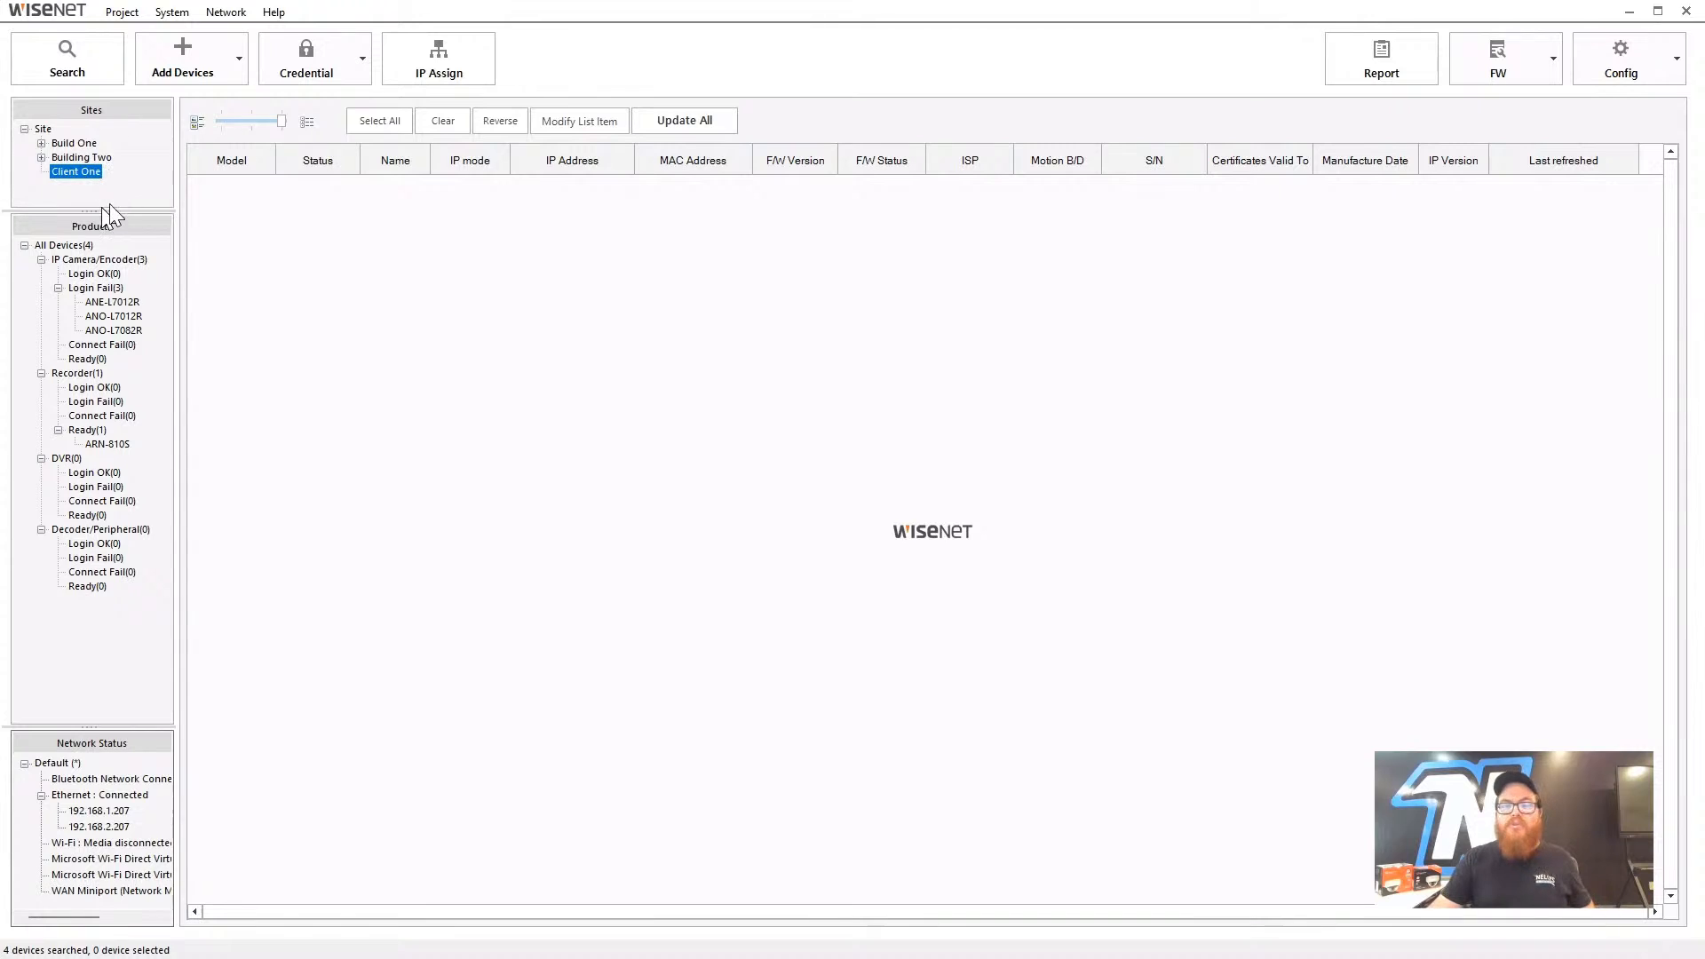
- Delete the Building Two and Build One sites, then select Client One
{"action": "right_click", "coordinate": [103, 158]}
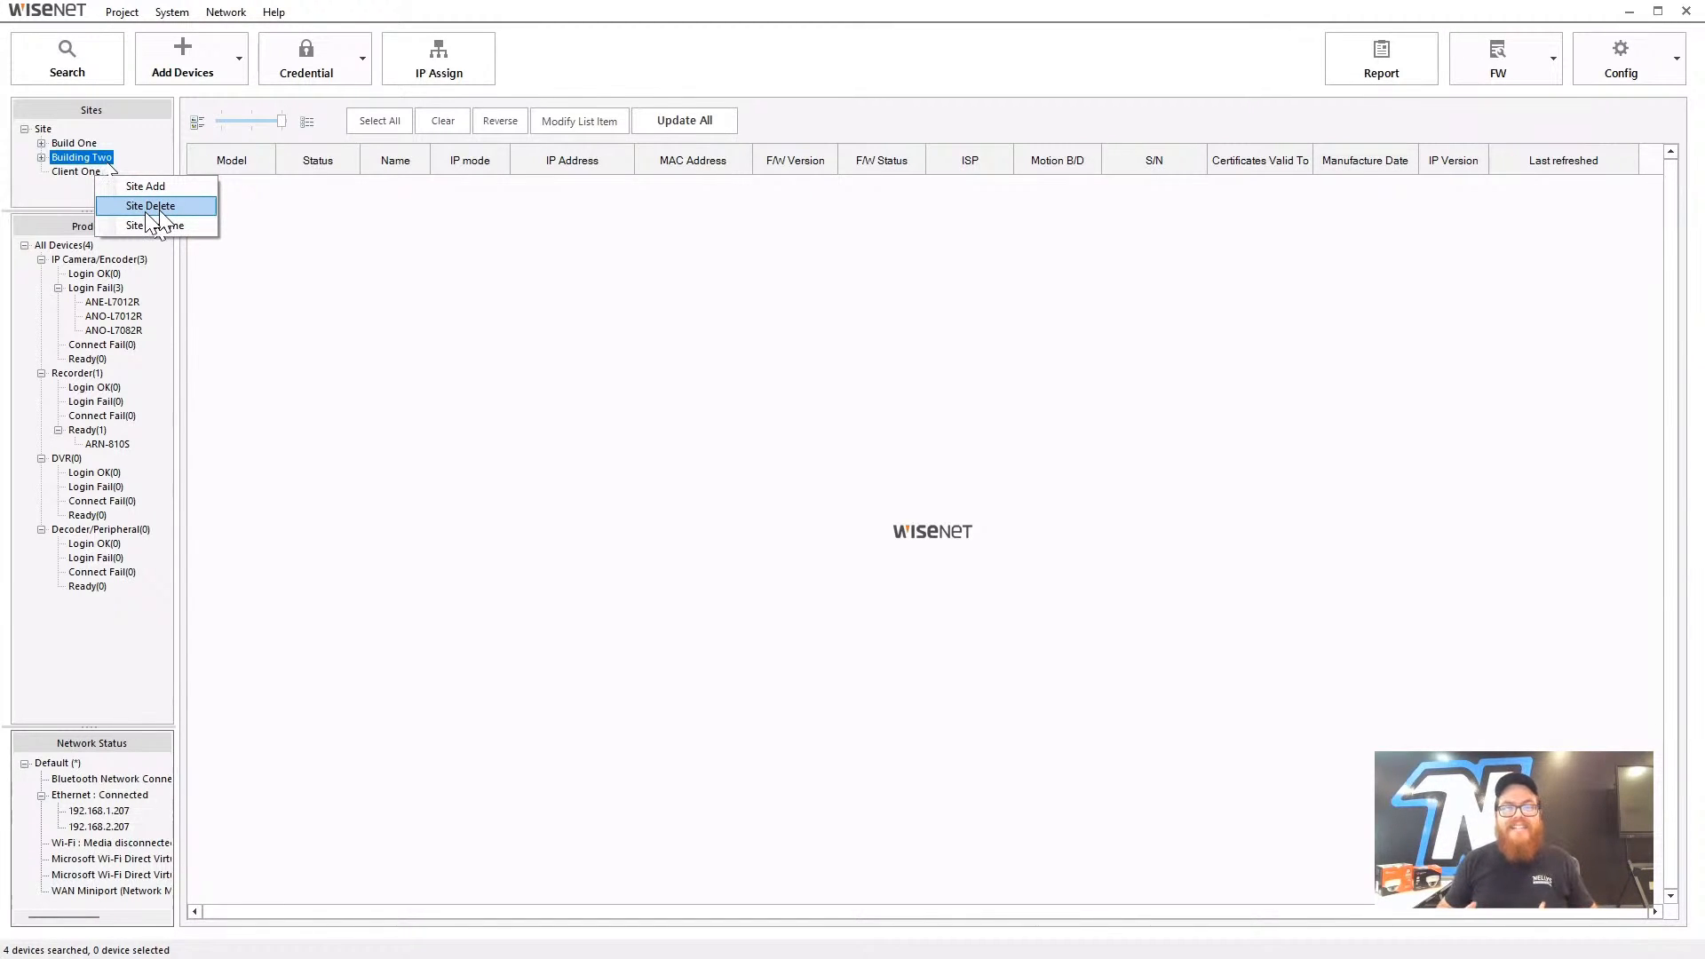
{"action": "left_click", "coordinate": [151, 209]}
{"action": "right_click", "coordinate": [89, 145]}
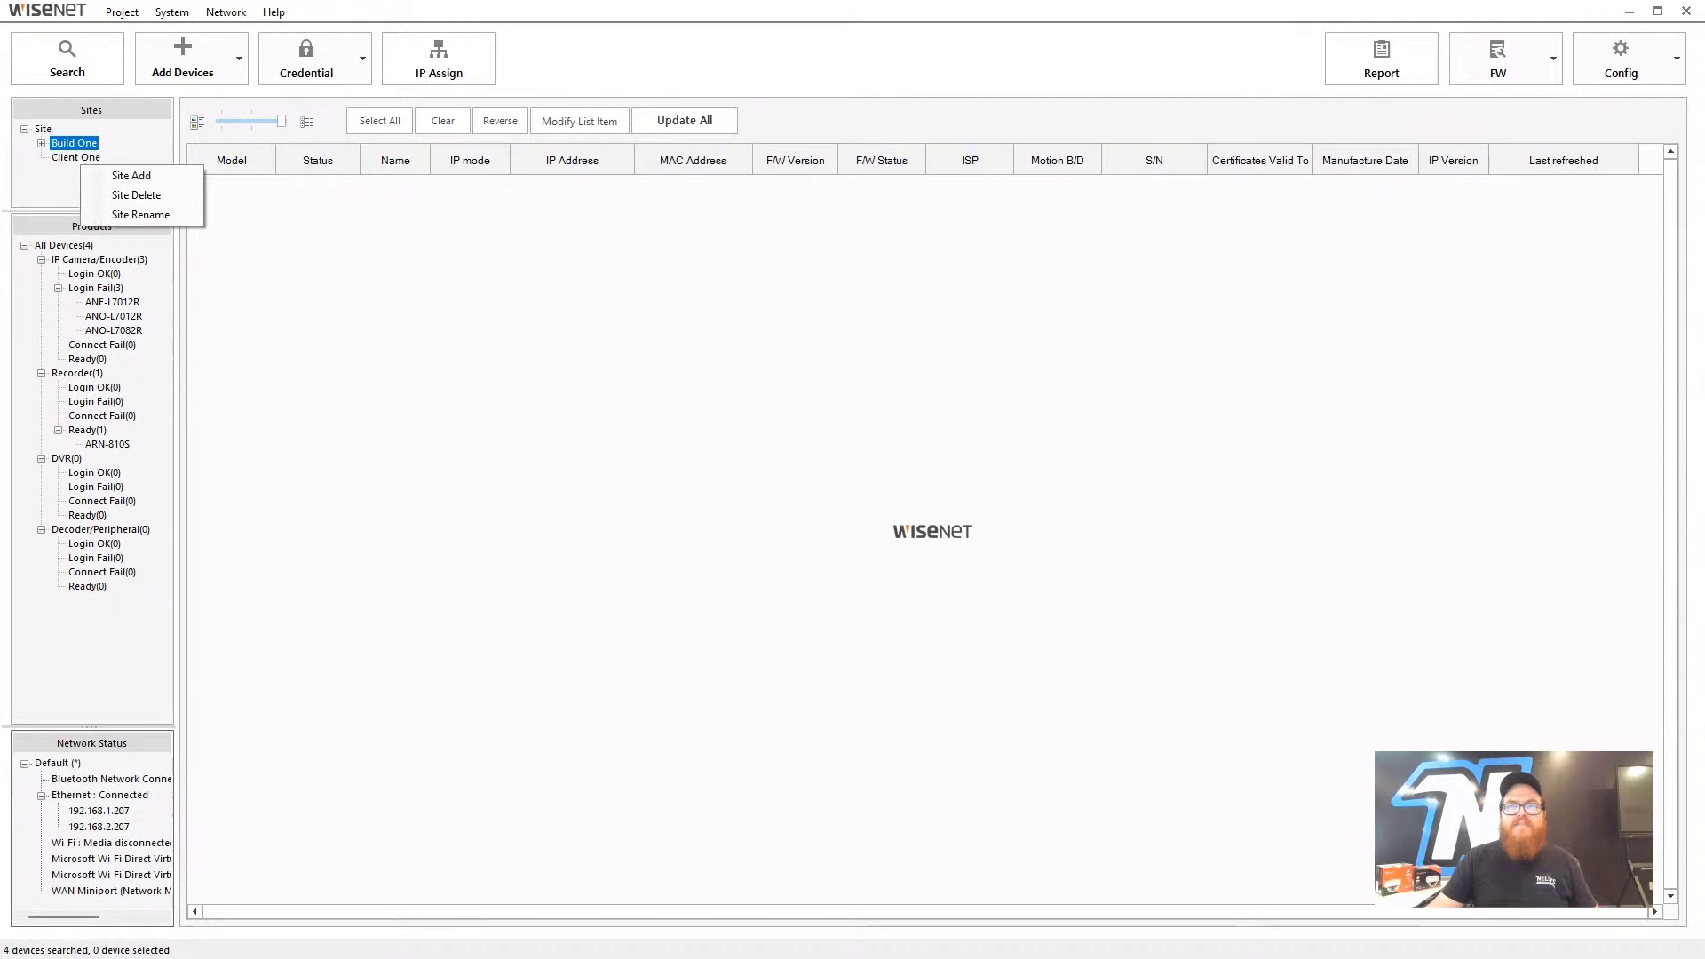
{"action": "left_click", "coordinate": [135, 195]}
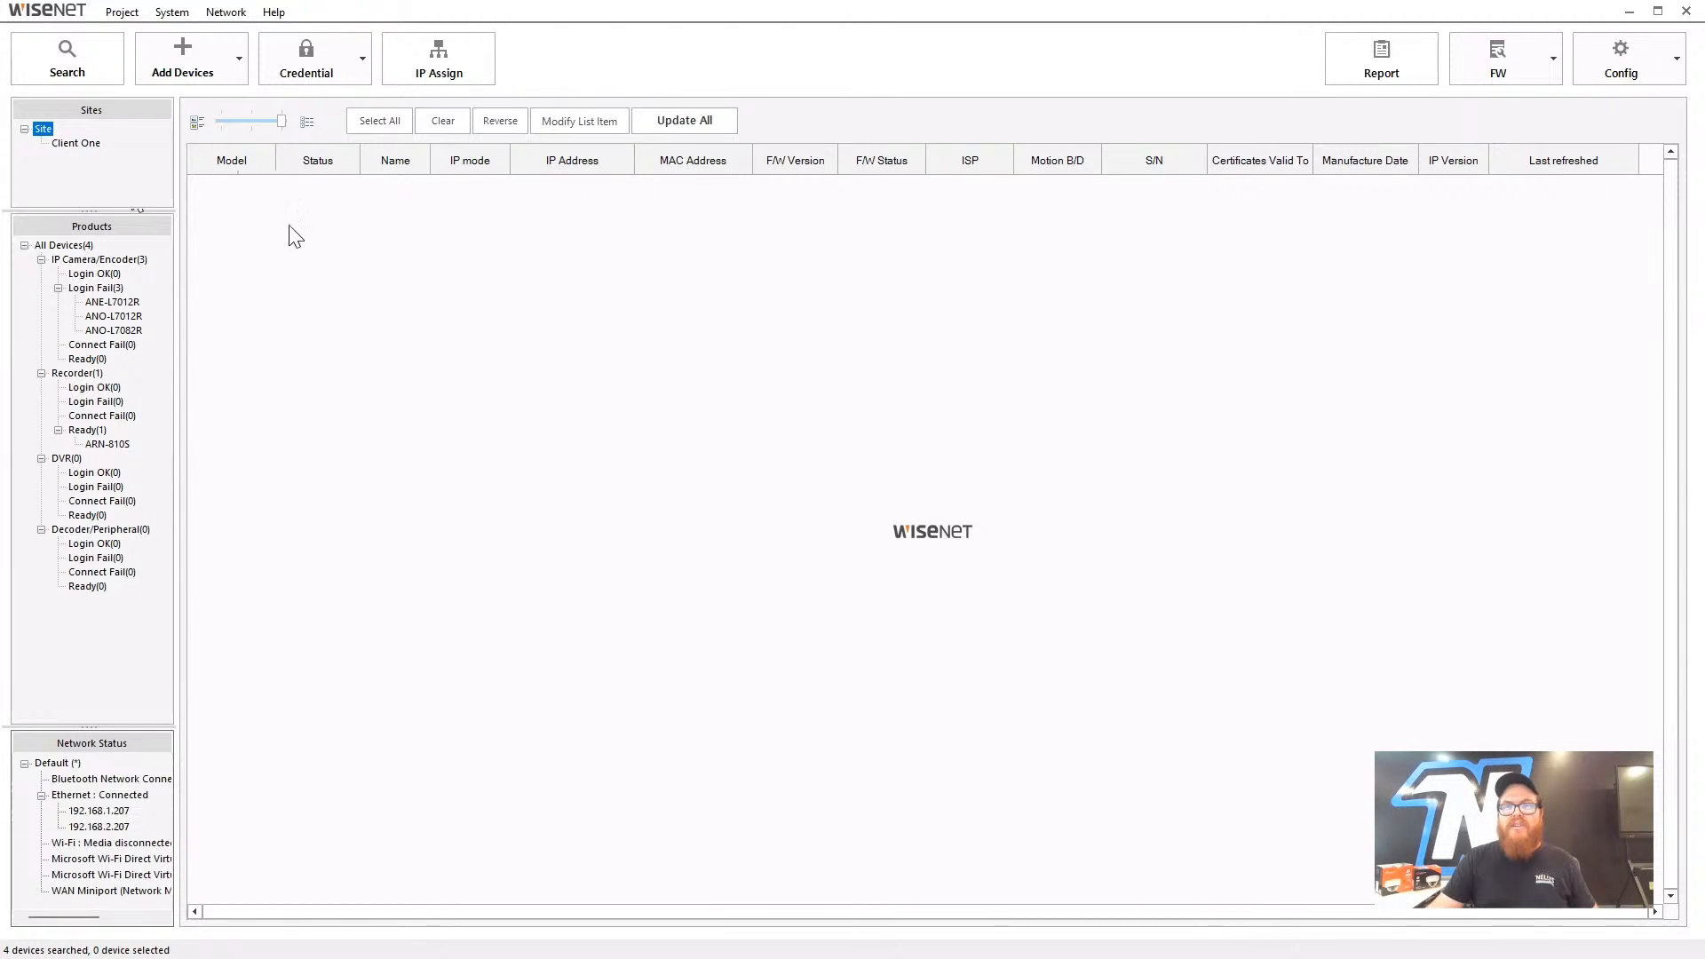
{"action": "left_click", "coordinate": [84, 142]}
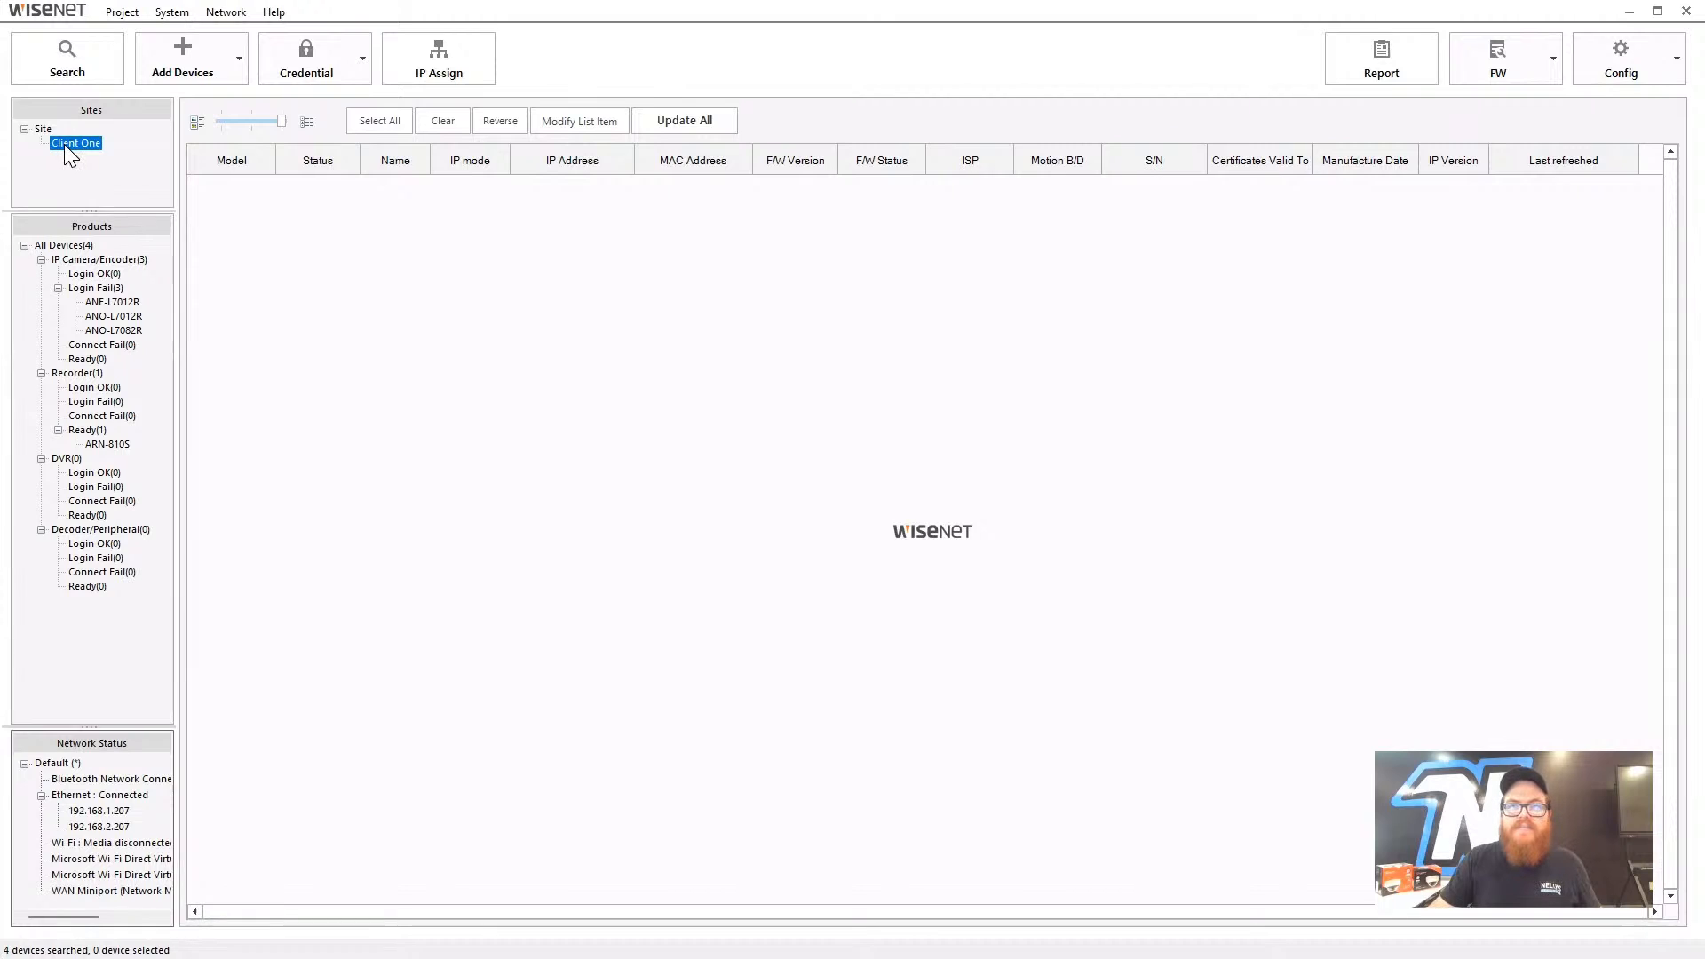
- Add a Warehouse site under Client One
{"action": "right_click", "coordinate": [87, 163]}
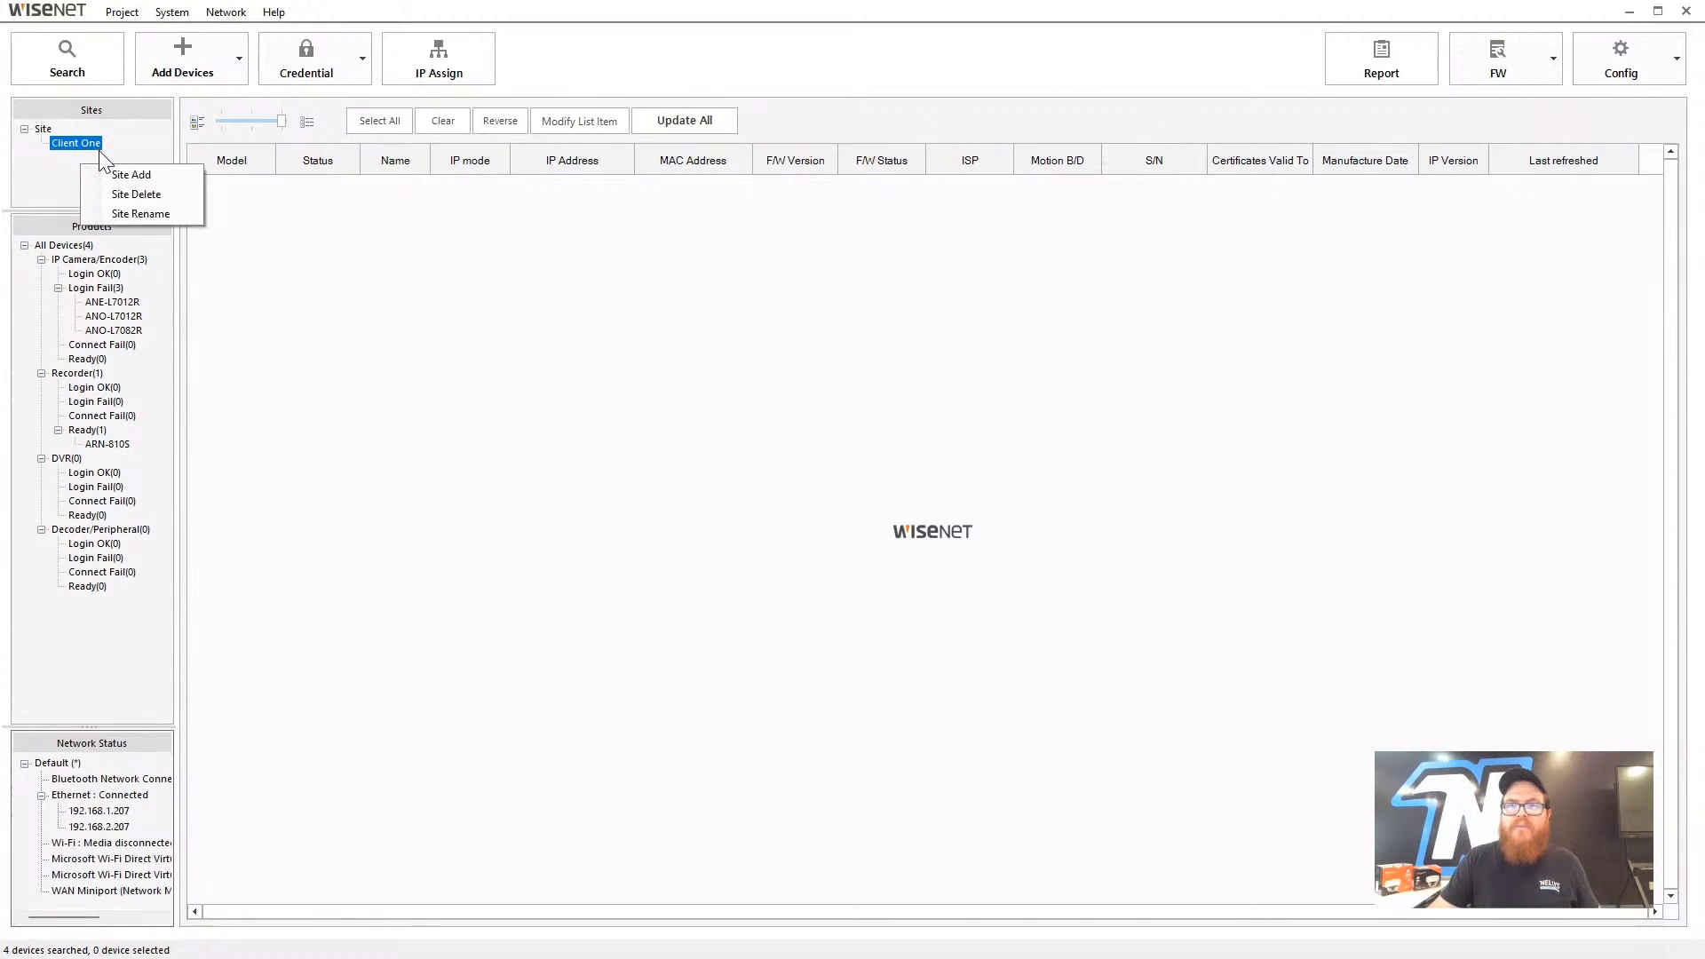
{"action": "left_click", "coordinate": [143, 175]}
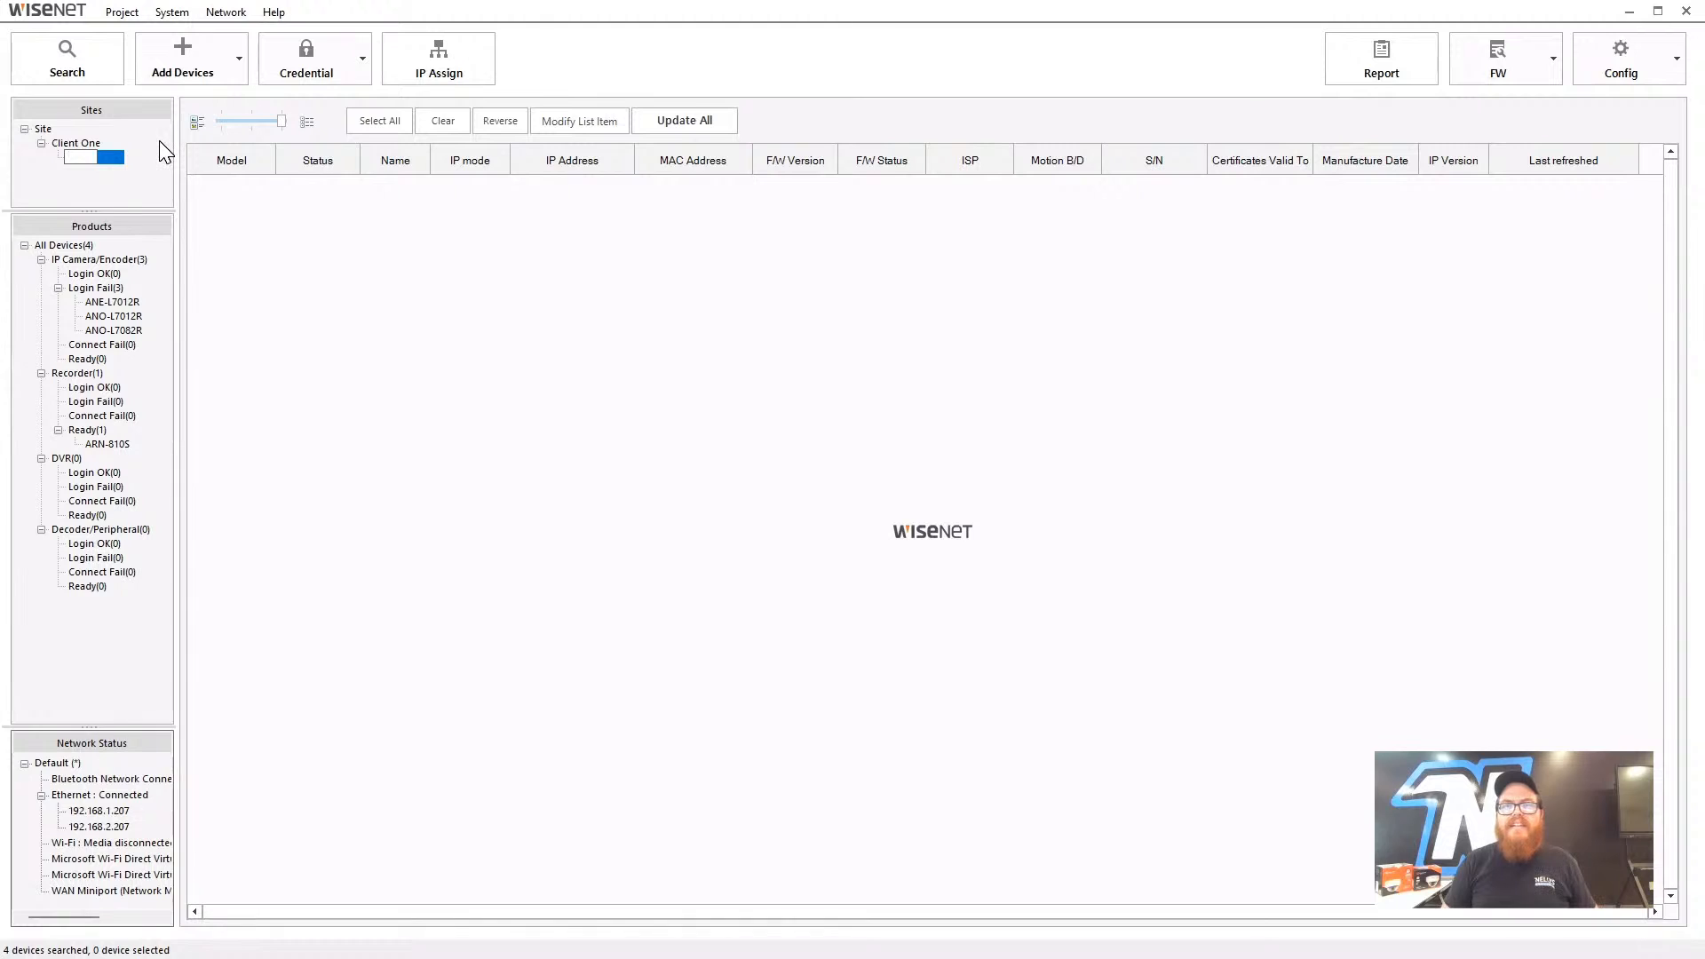
{"action": "type", "text": "Varehouse"}
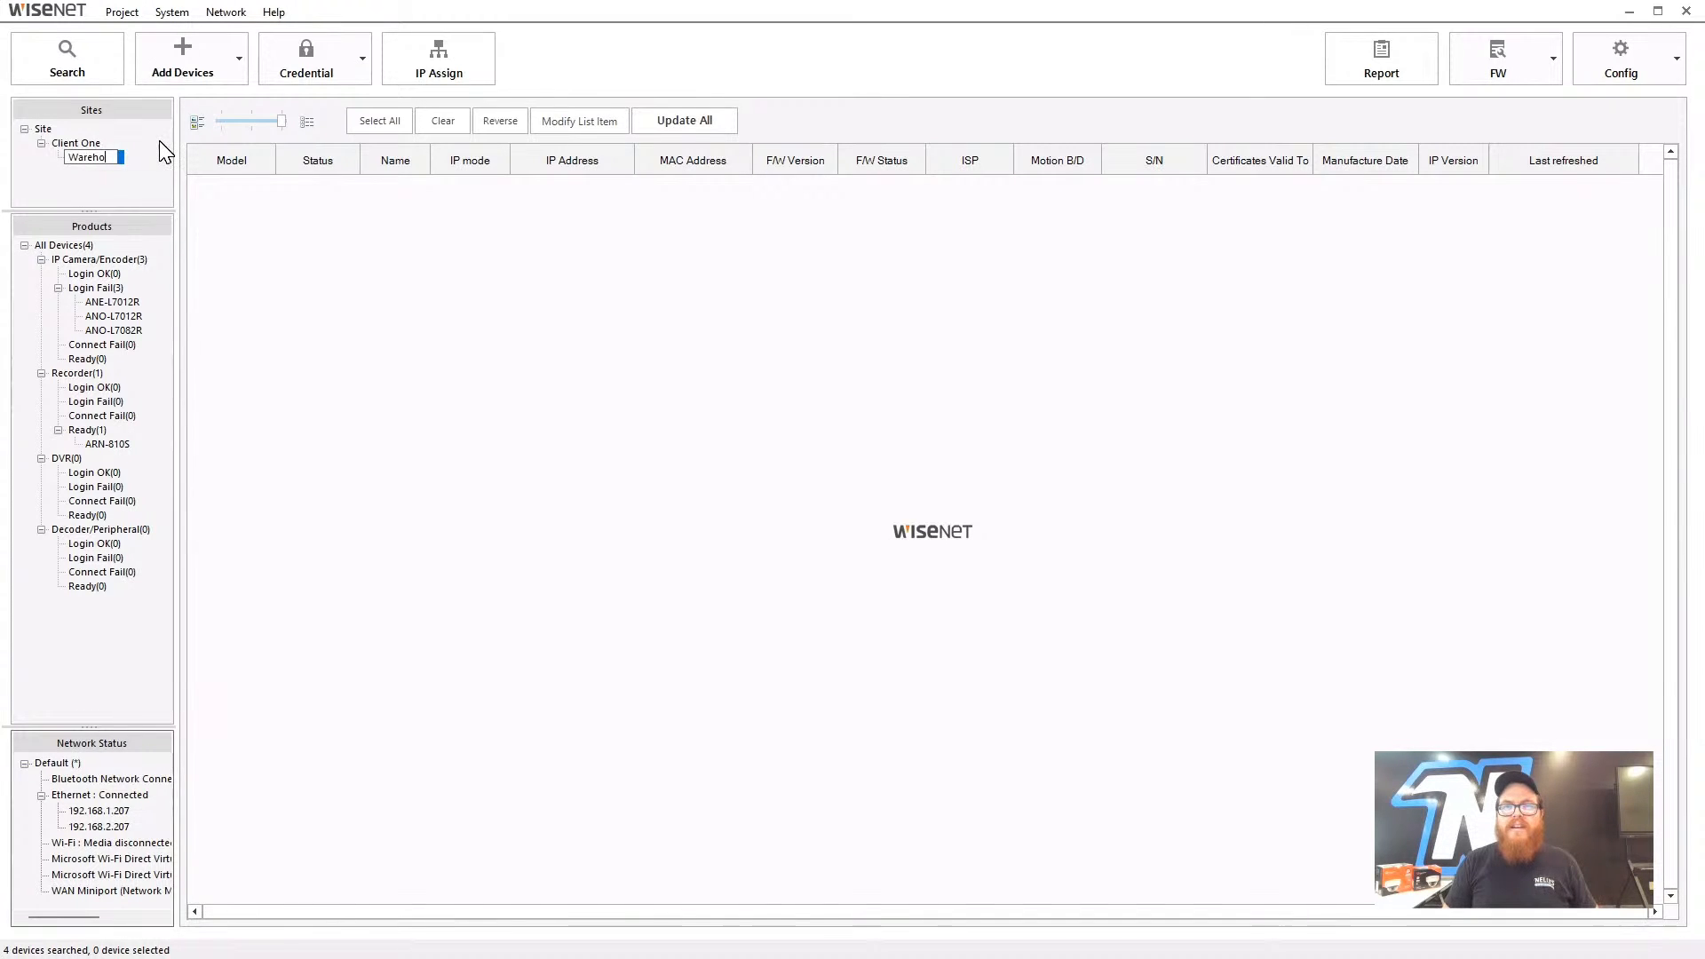
{"action": "key", "text": "Return"}
- Add a Parking Lot site under Client One, then check the Warehouse, Client One and Site nodes
{"action": "right_click", "coordinate": [103, 156]}
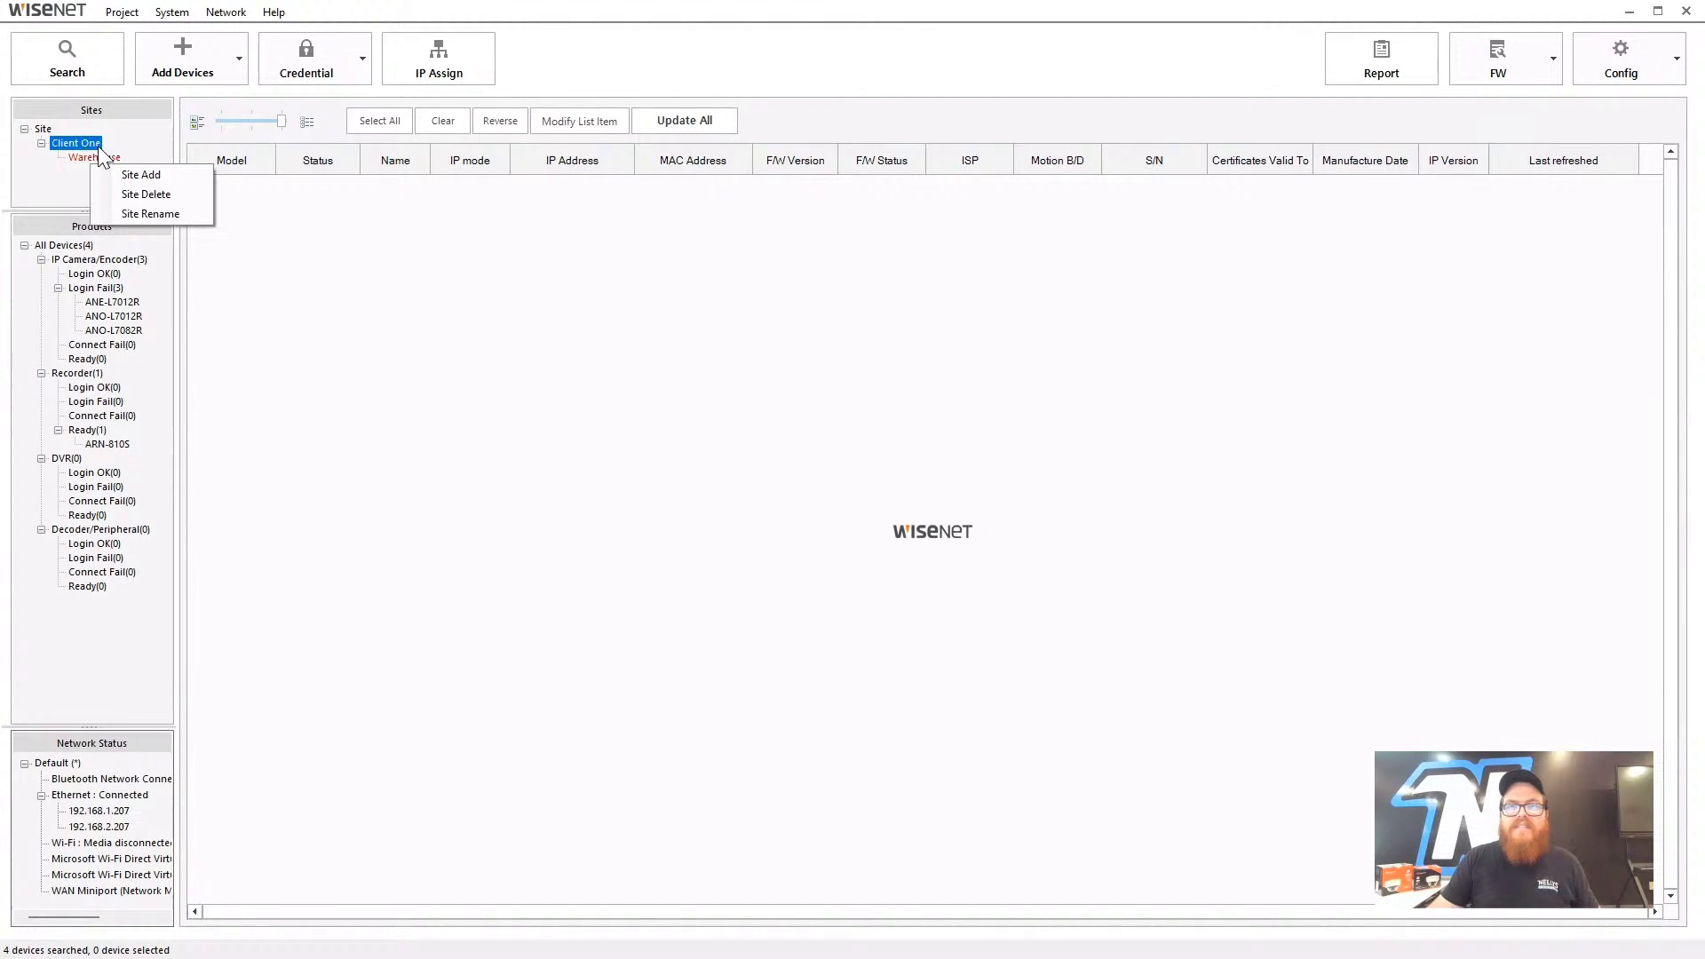
{"action": "left_click", "coordinate": [133, 171]}
{"action": "type", "text": "Park"}
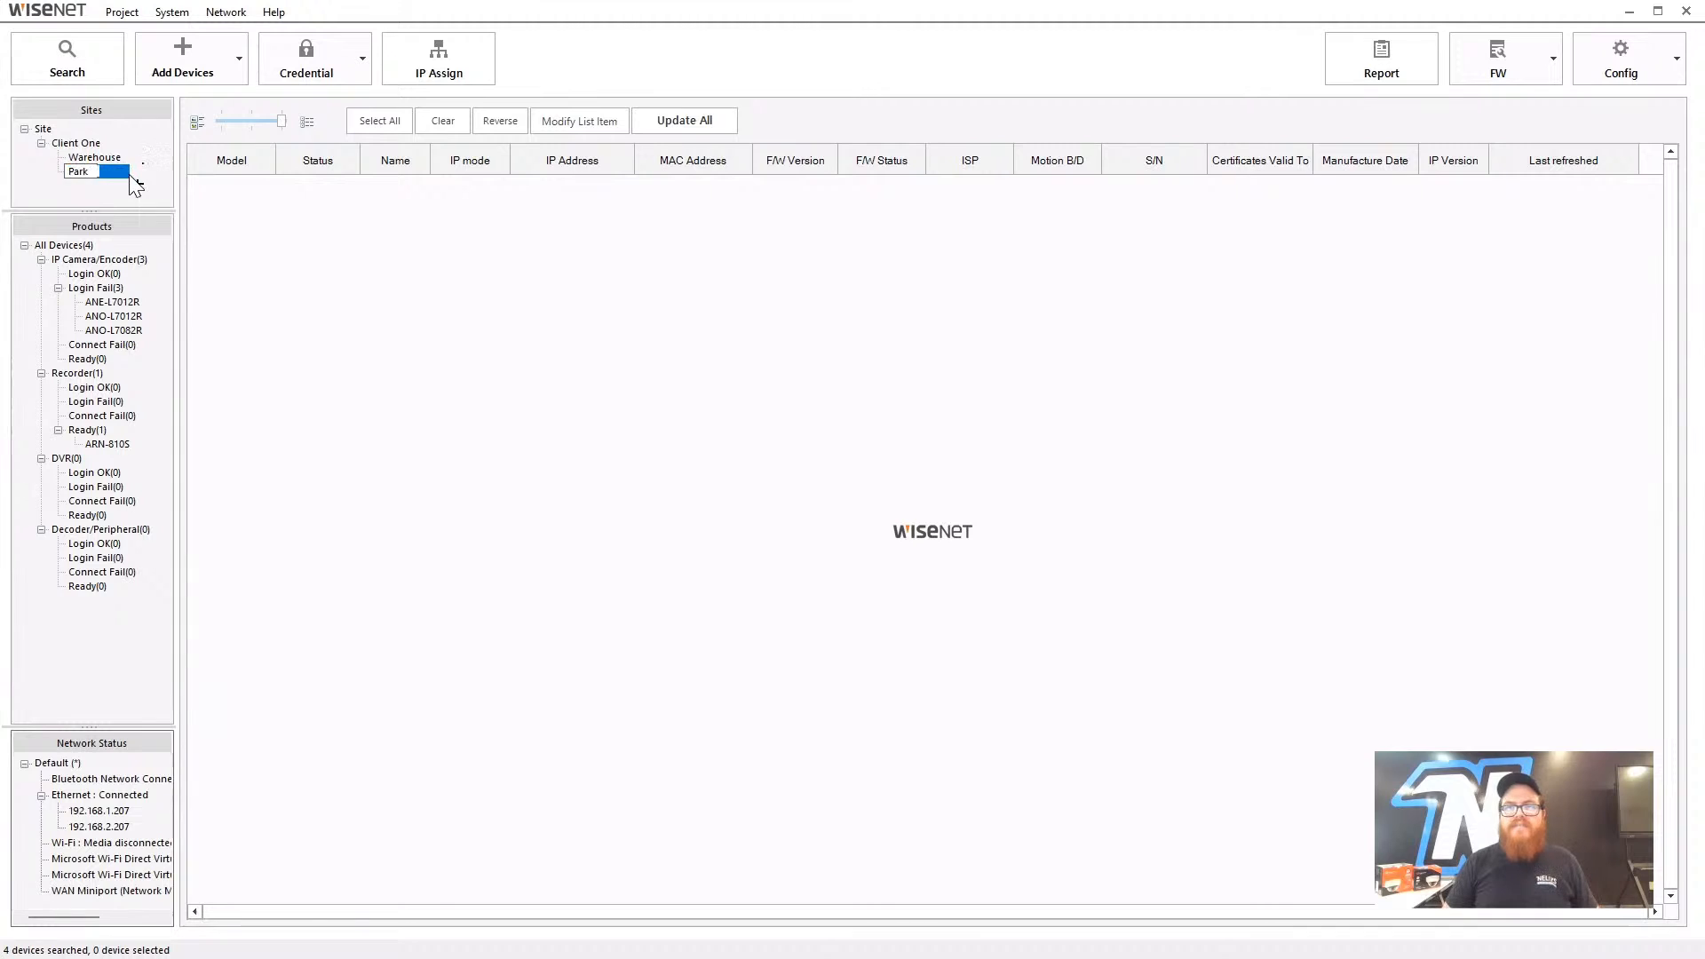
{"action": "type", "text": "ing Lot"}
{"action": "key", "text": "Return"}
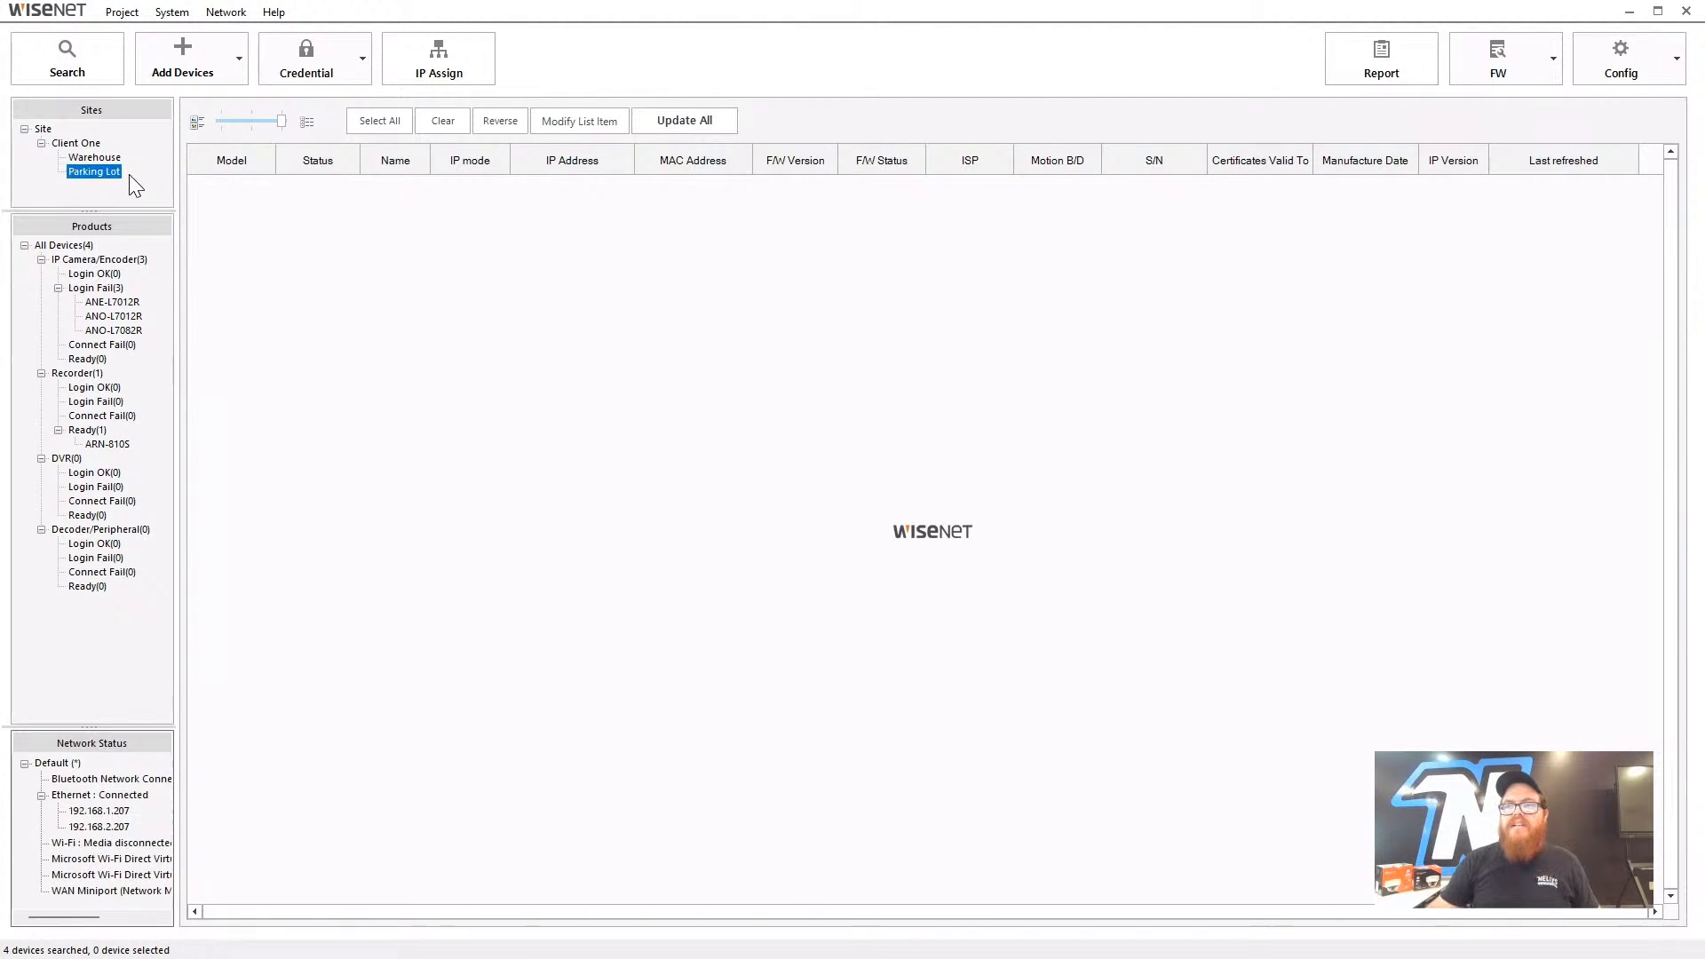
{"action": "left_click", "coordinate": [425, 243]}
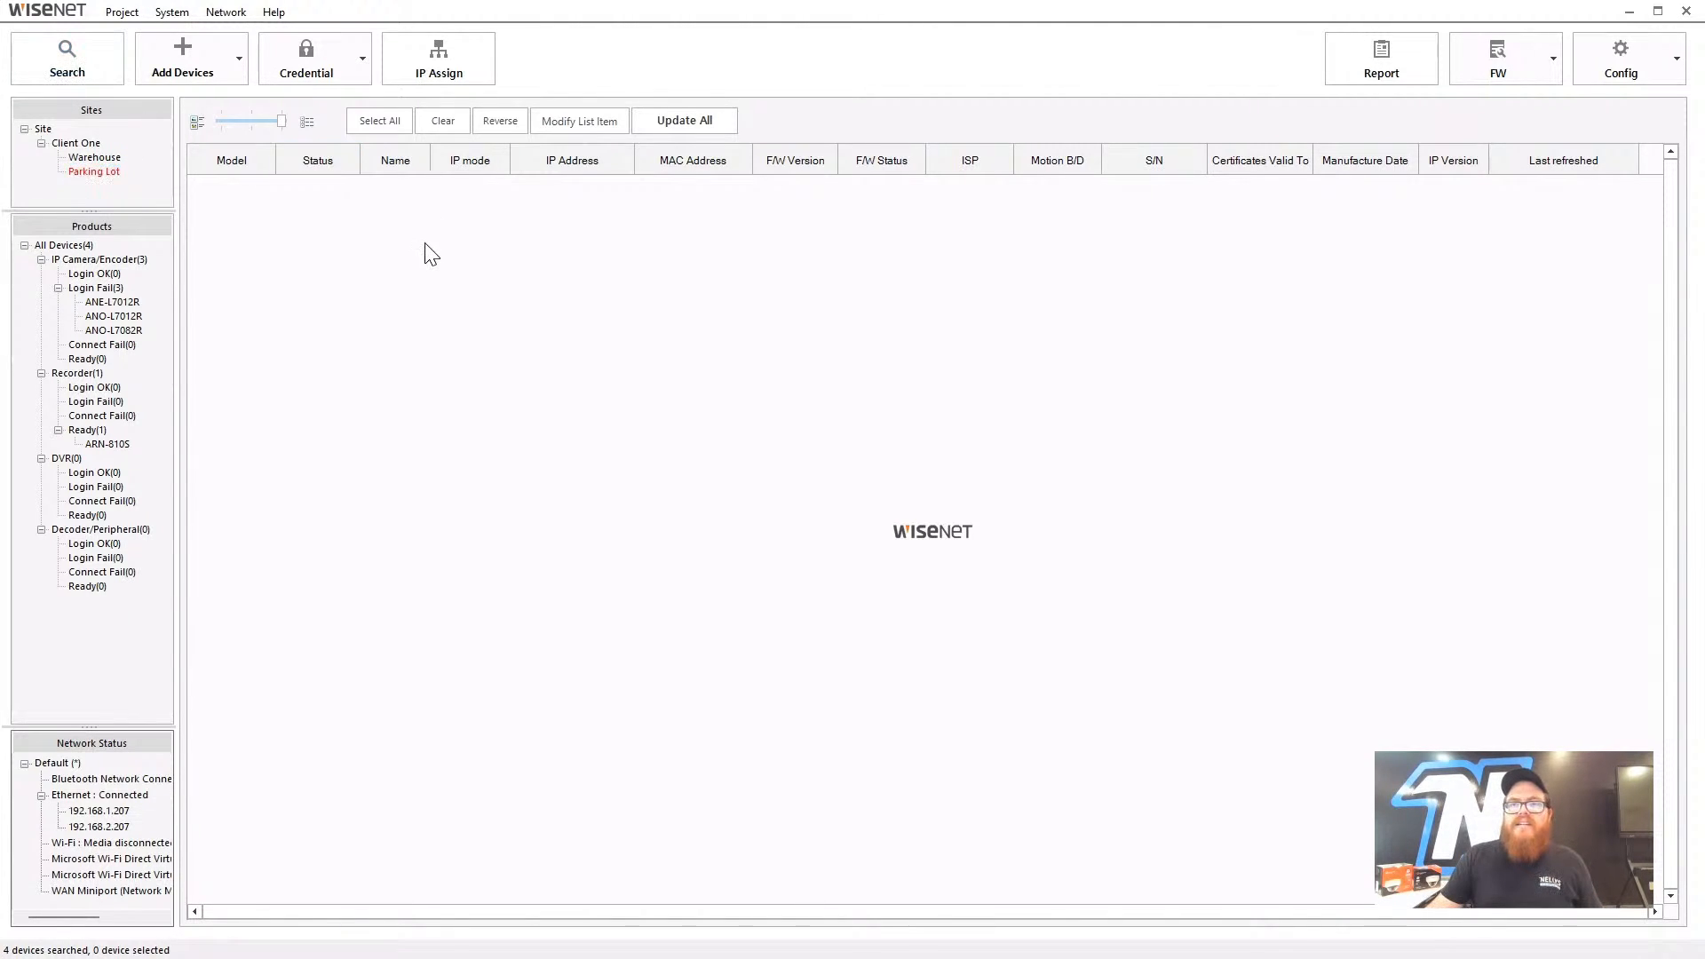
{"action": "left_click", "coordinate": [122, 159]}
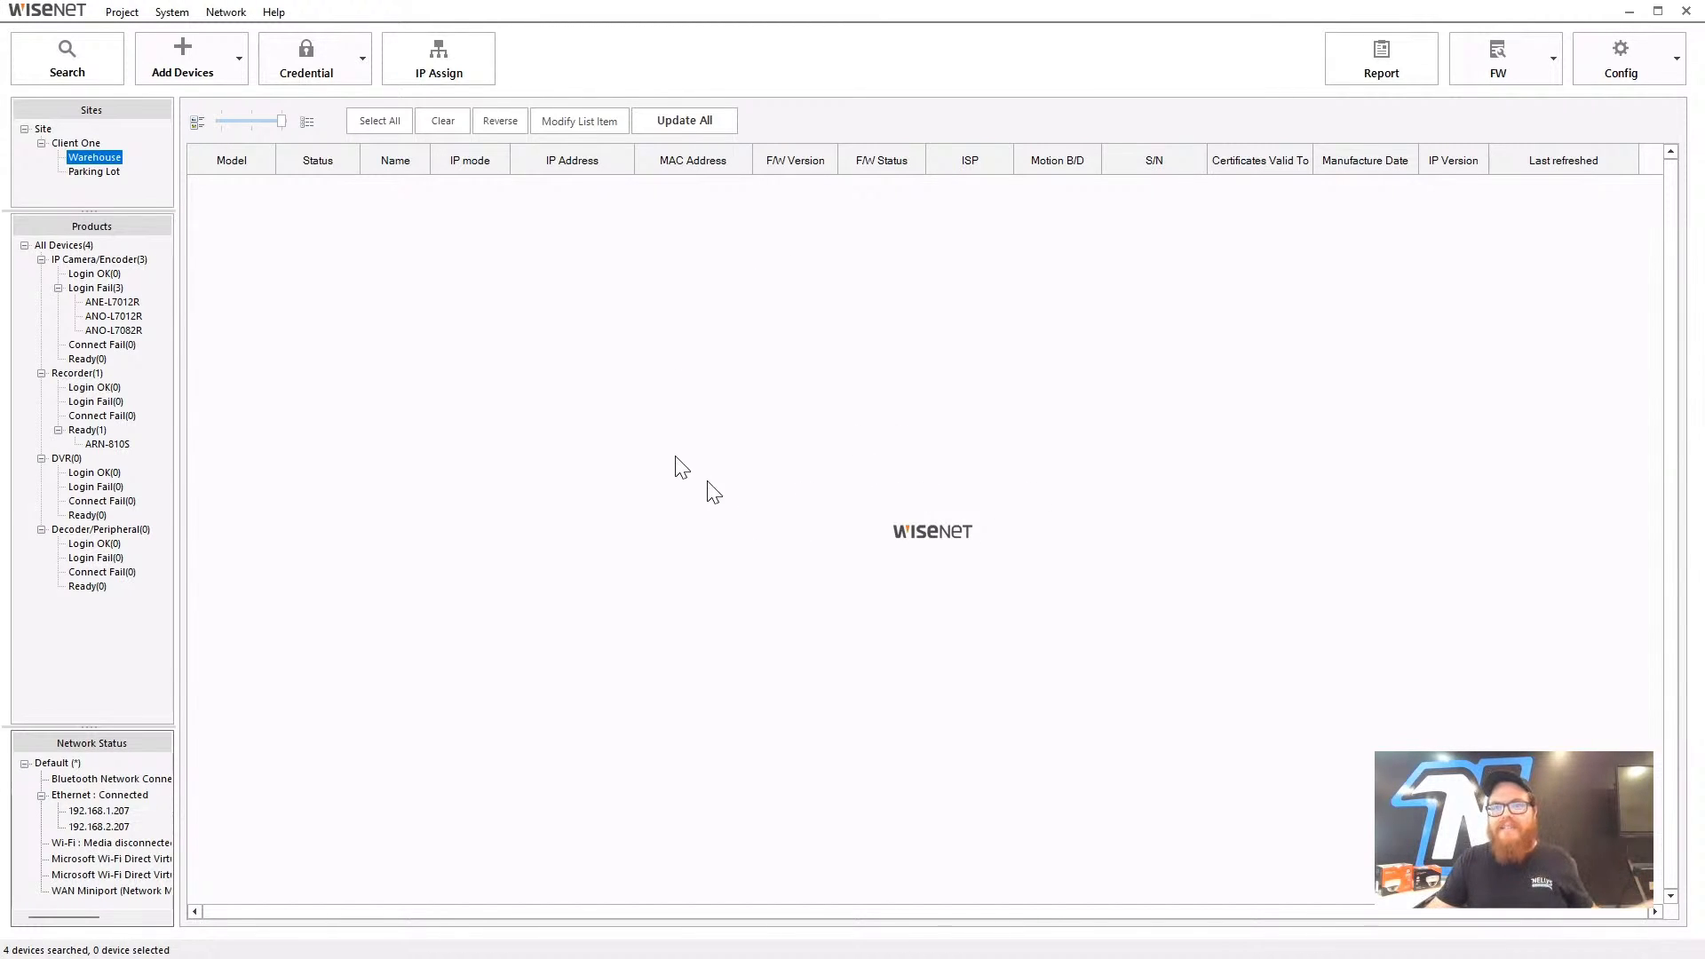
{"action": "left_click", "coordinate": [95, 144]}
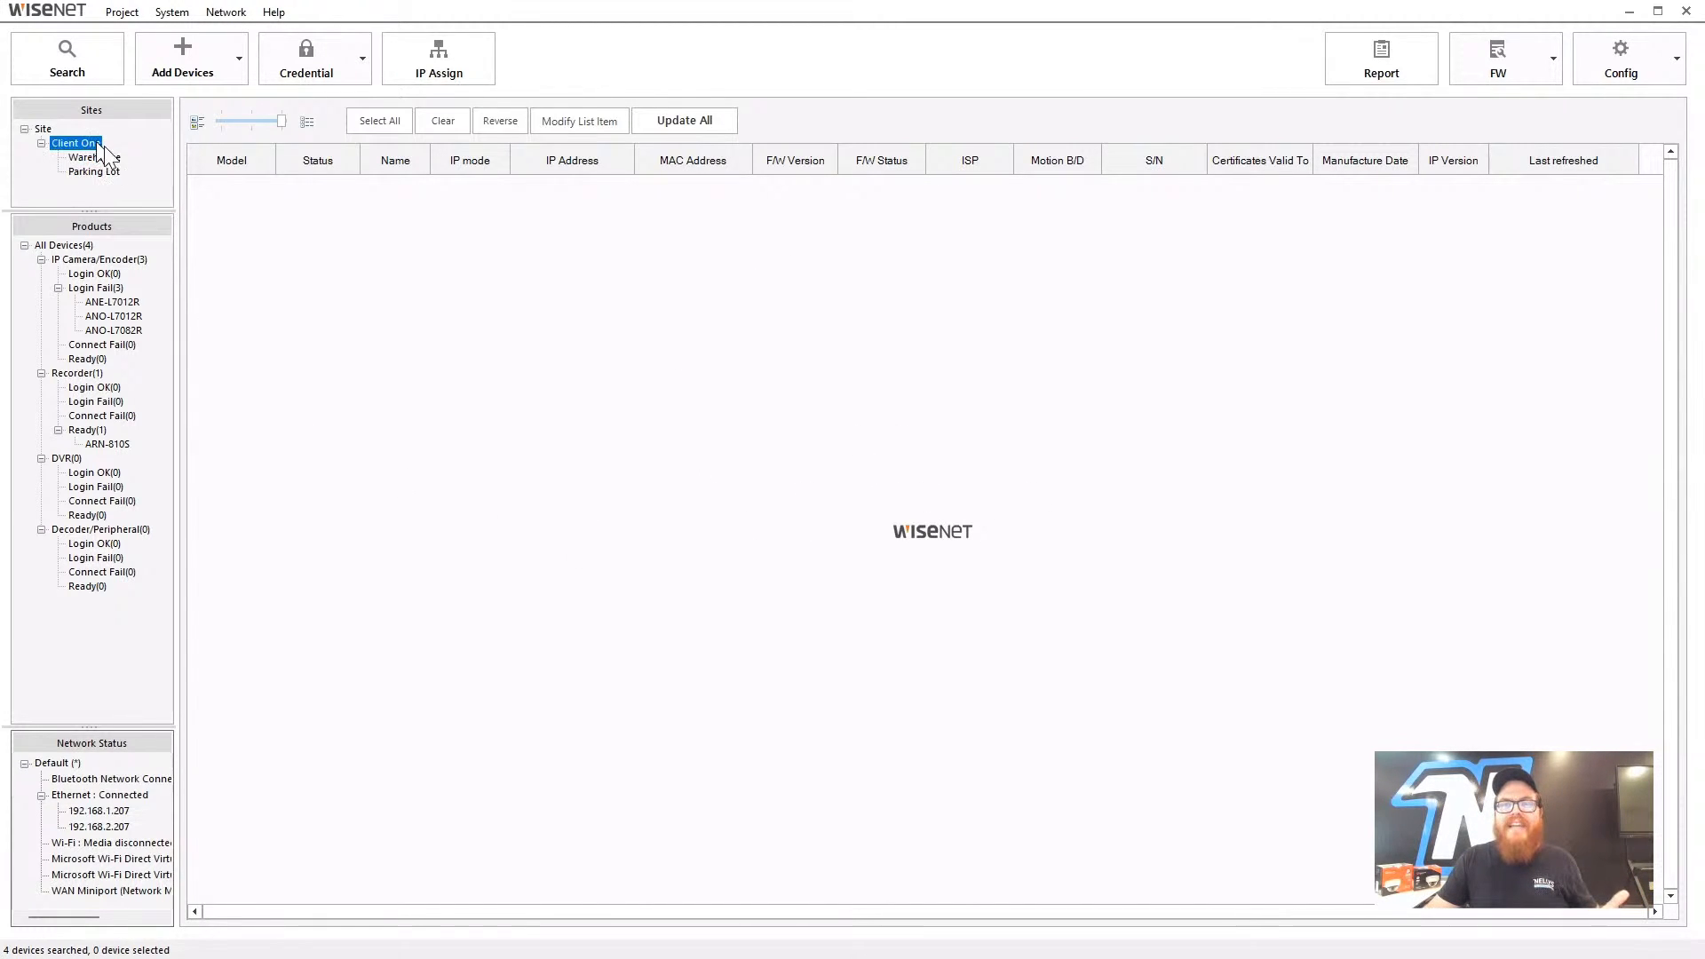
{"action": "left_click", "coordinate": [44, 131]}
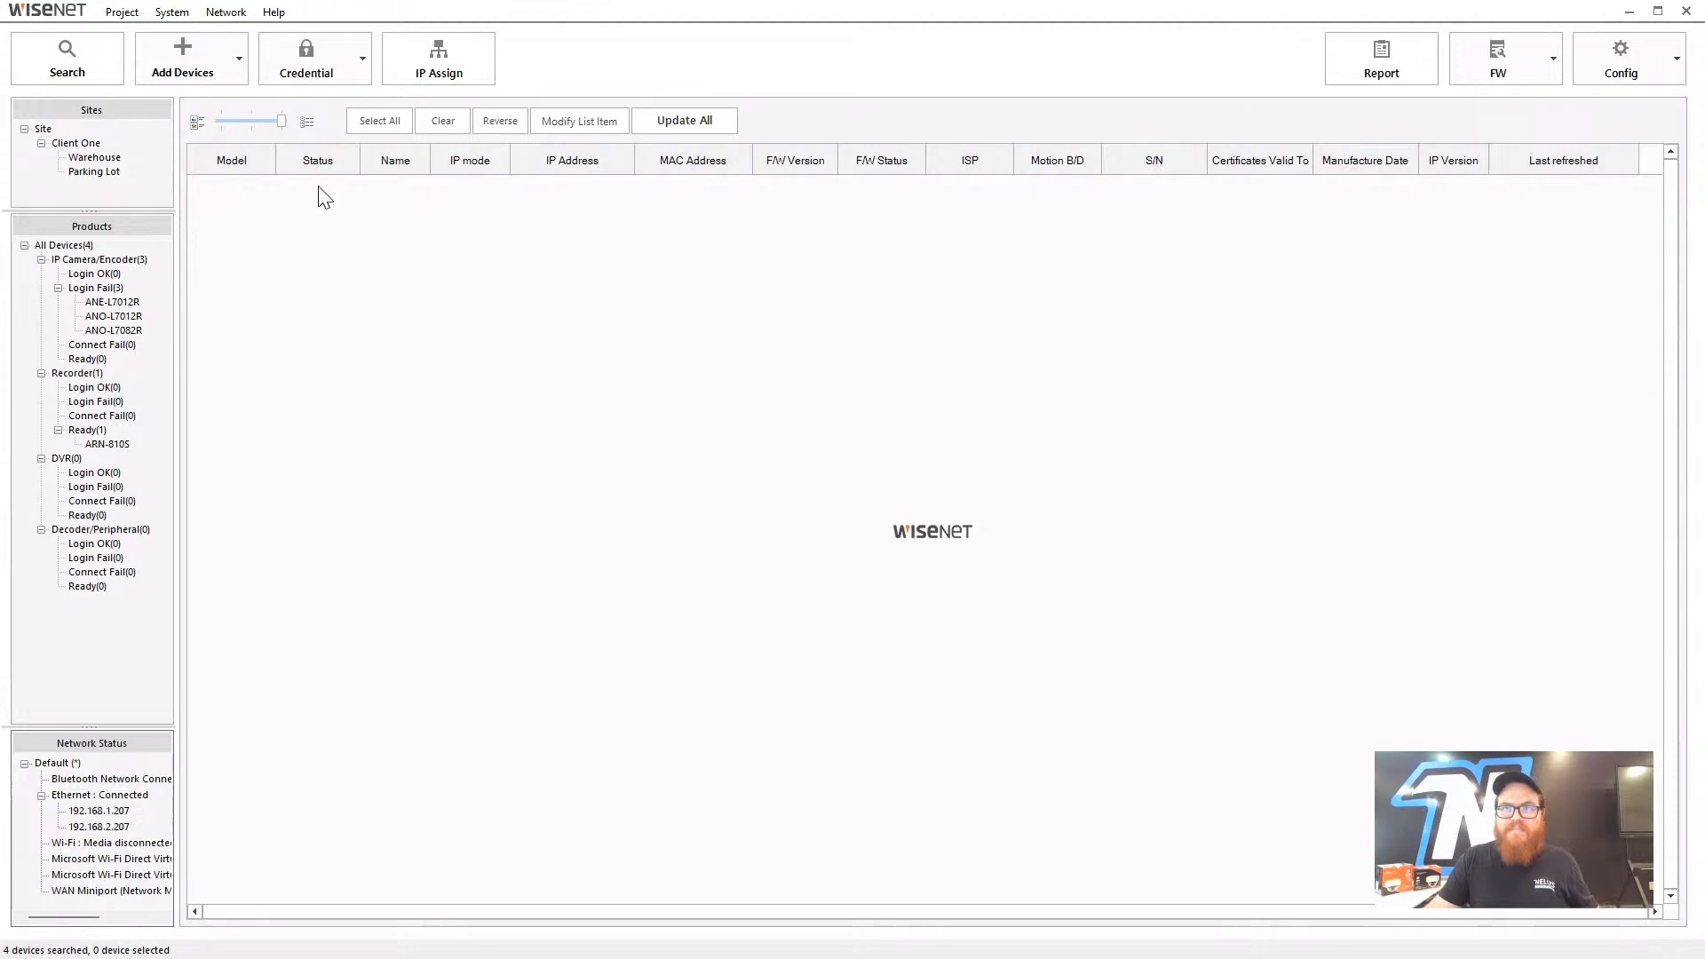
{"action": "left_click", "coordinate": [68, 72]}
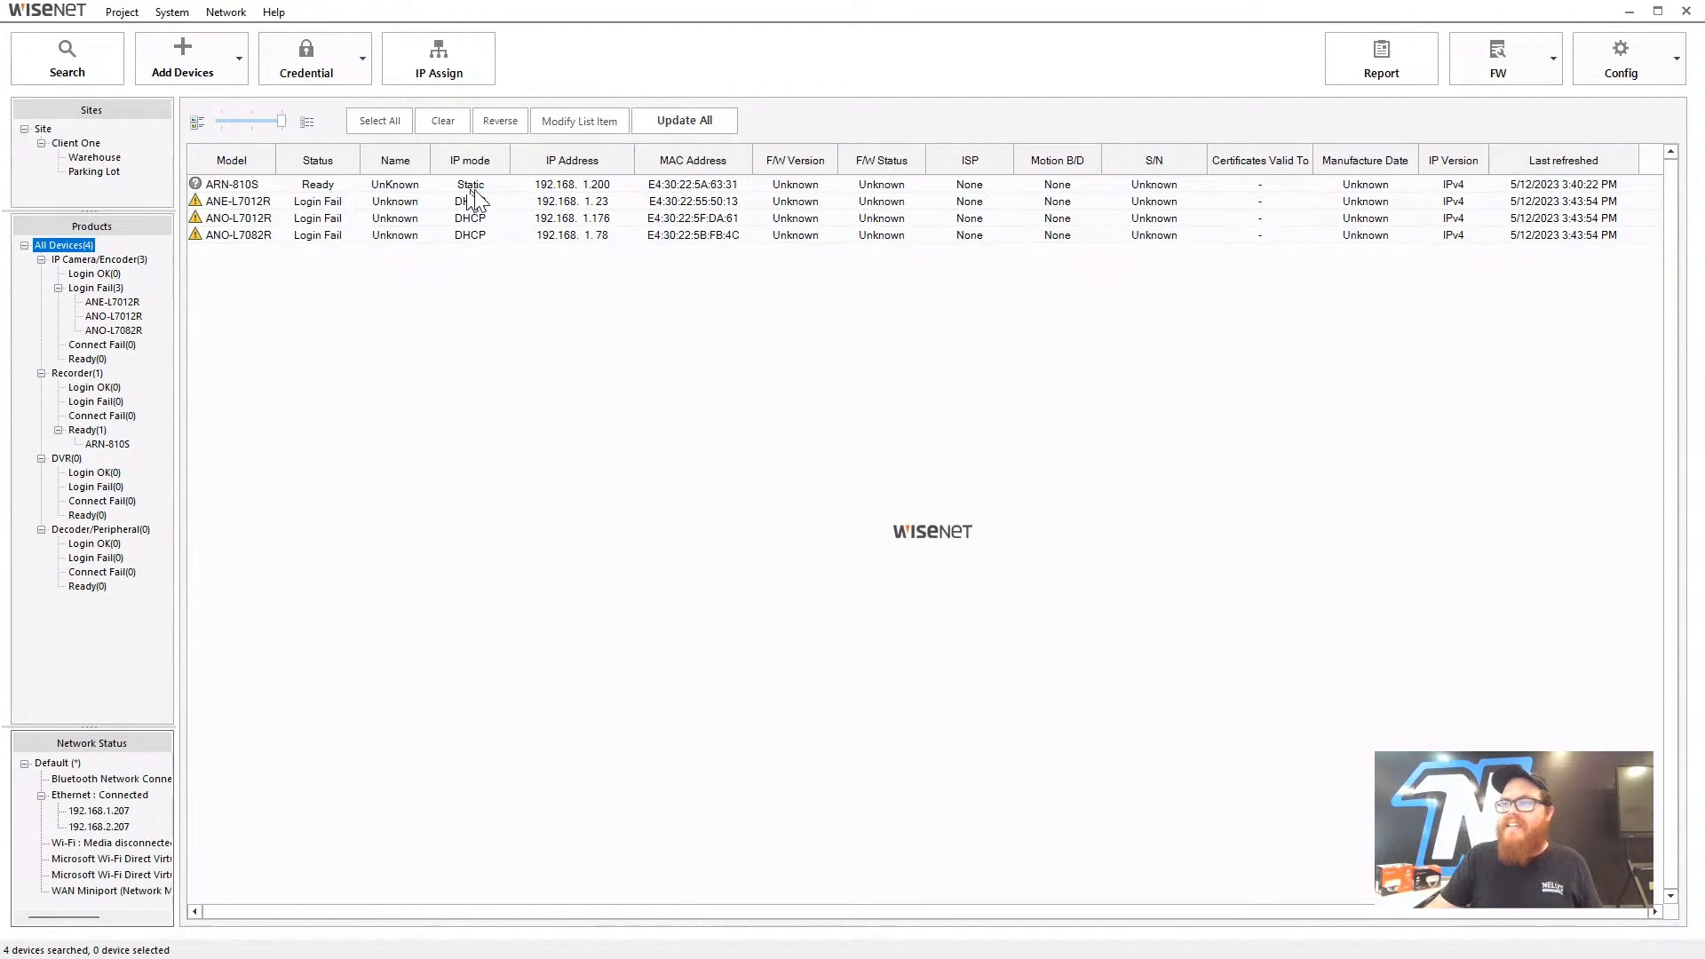
{"action": "left_click", "coordinate": [257, 188]}
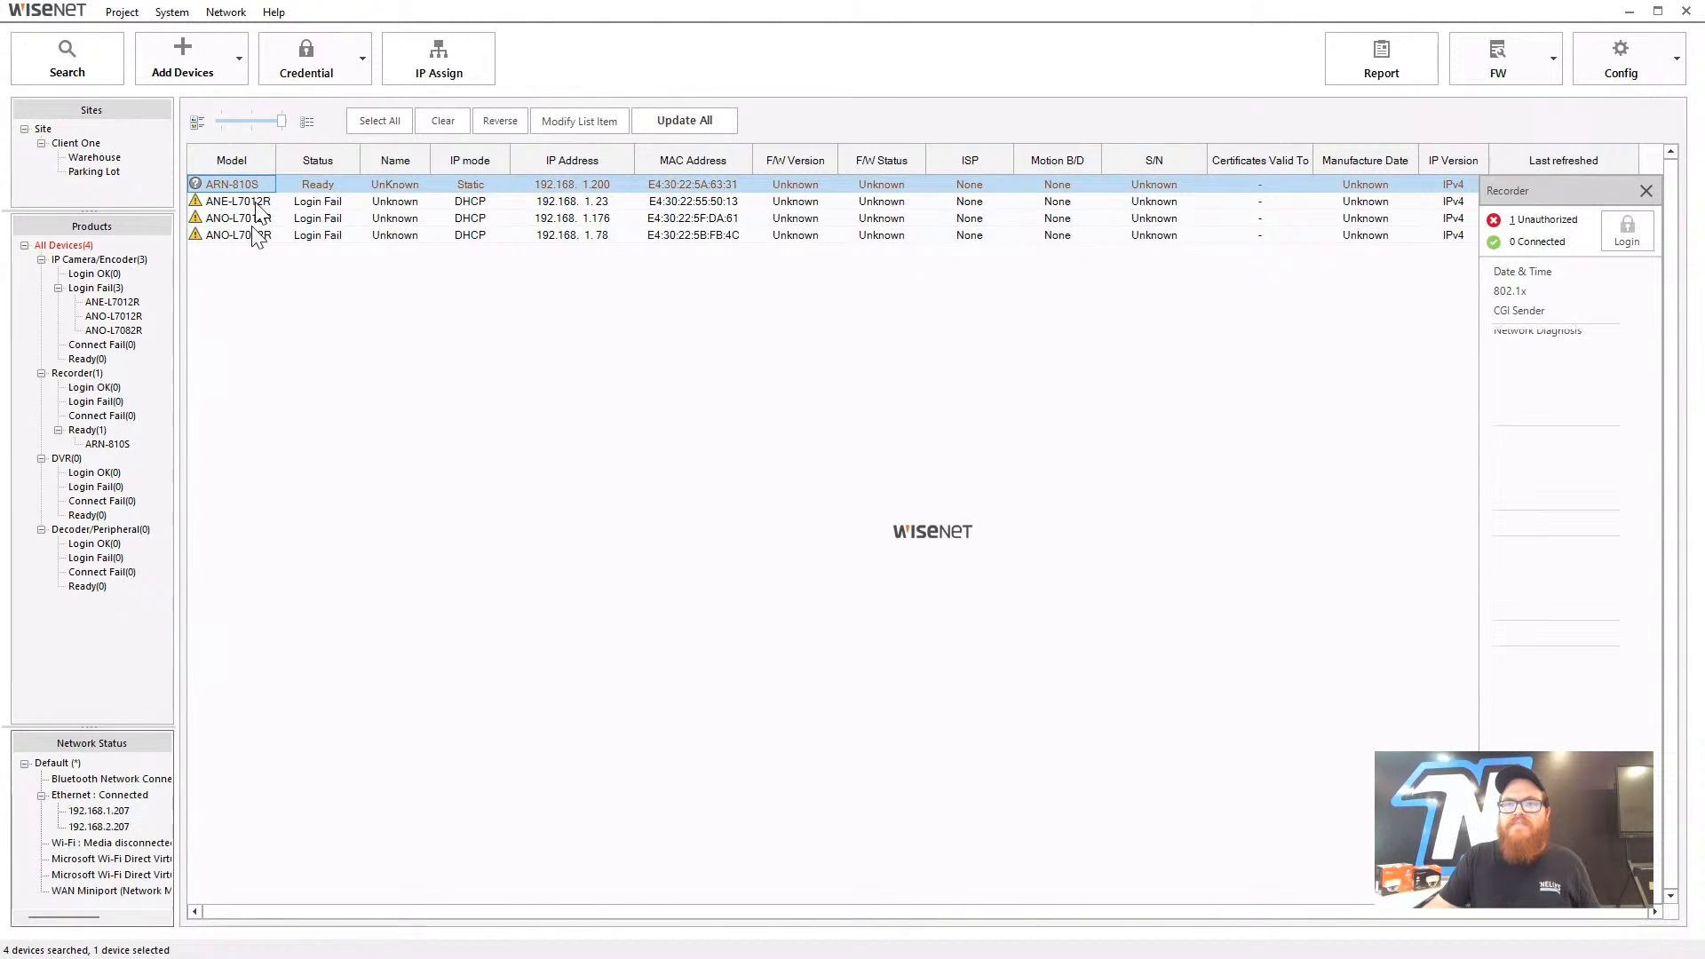
{"action": "left_click", "coordinate": [256, 202]}
{"action": "left_click", "coordinate": [256, 219]}
{"action": "left_click", "coordinate": [257, 236]}
{"action": "left_click", "coordinate": [296, 311]}
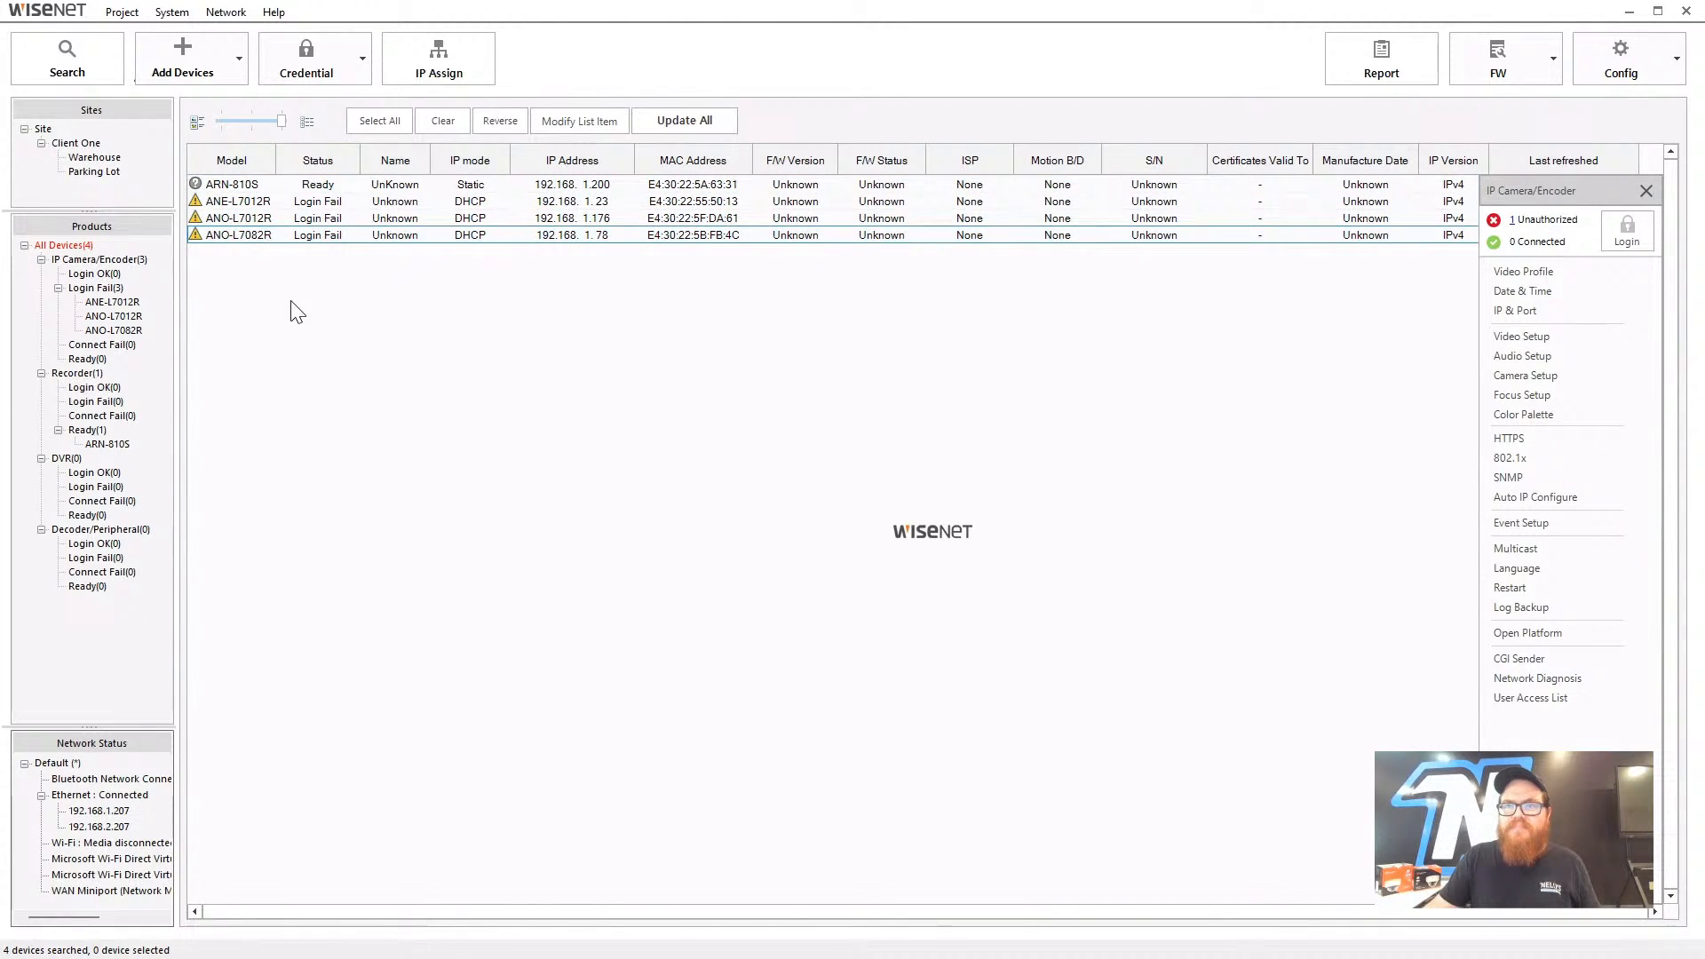
{"action": "left_click", "coordinate": [258, 188]}
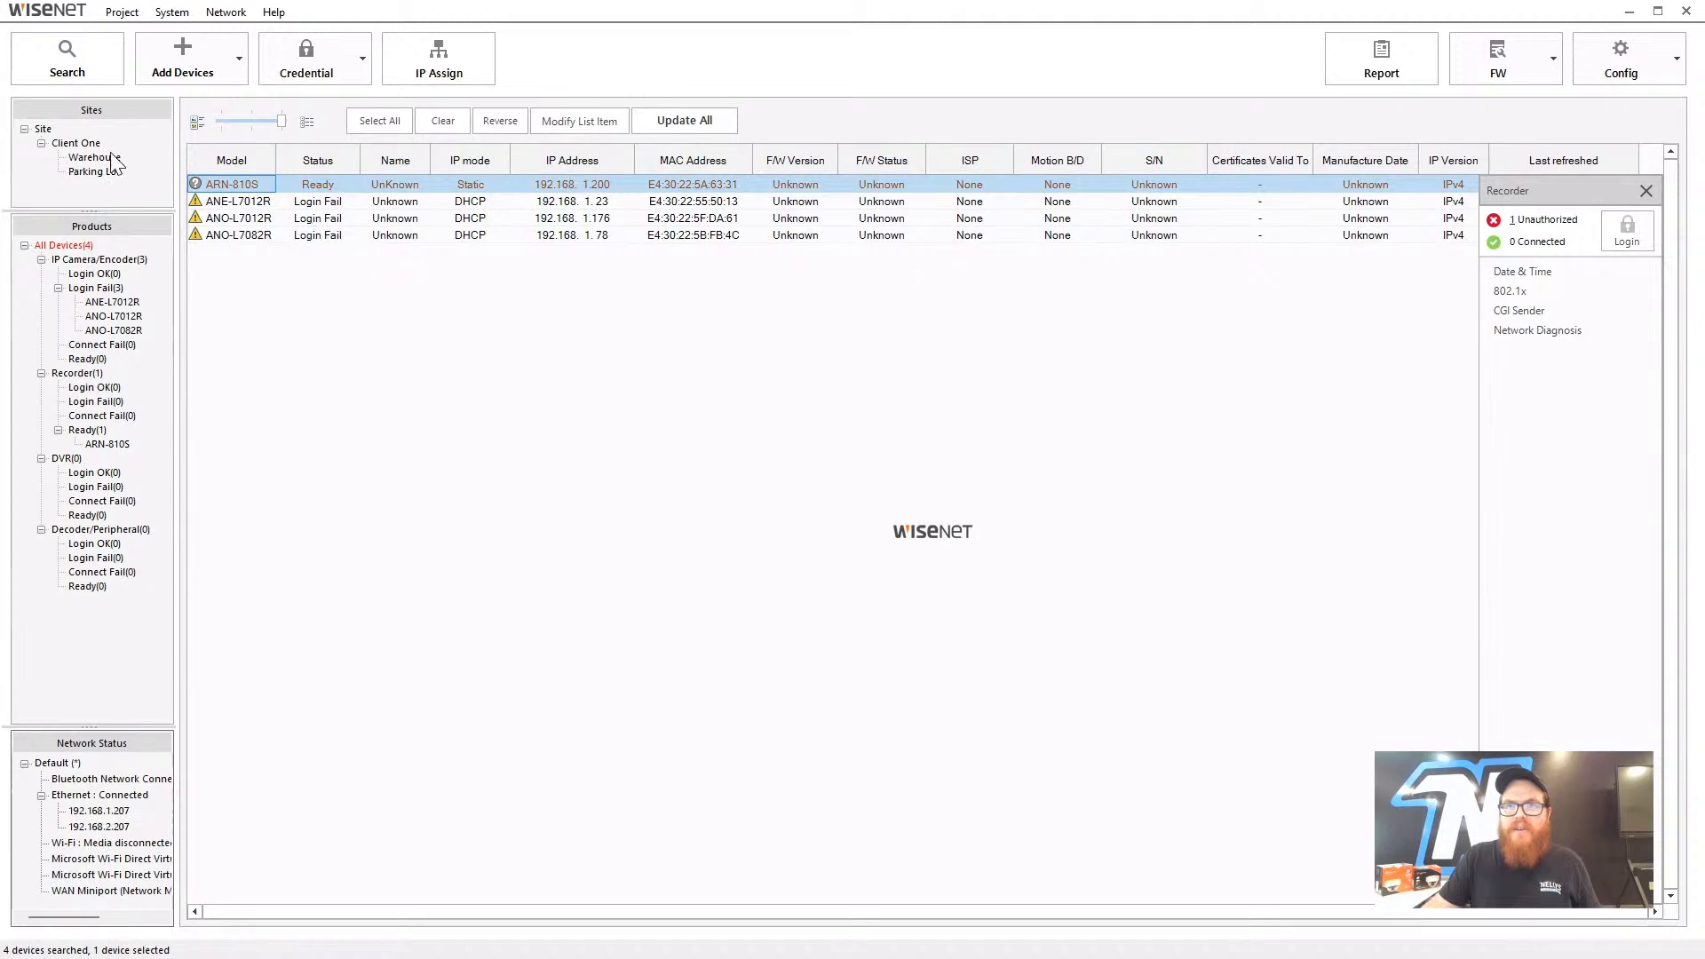
{"action": "left_click", "coordinate": [242, 203]}
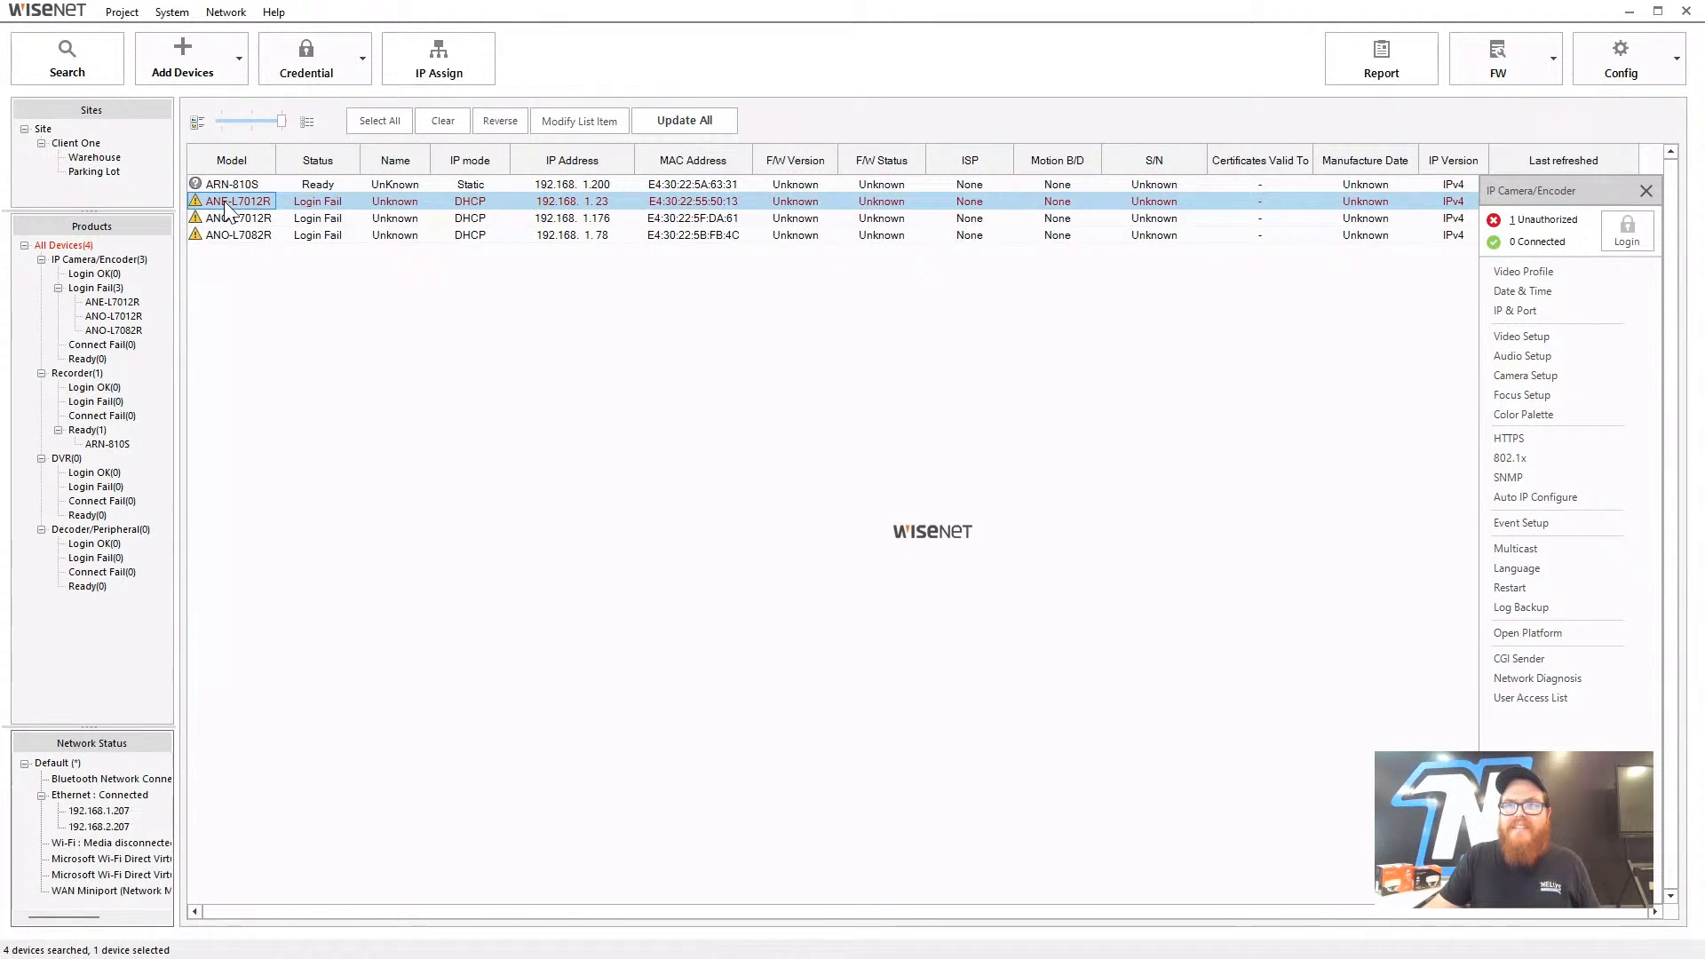
{"action": "left_click_drag", "start_coordinate": [227, 211], "coordinate": [103, 158]}
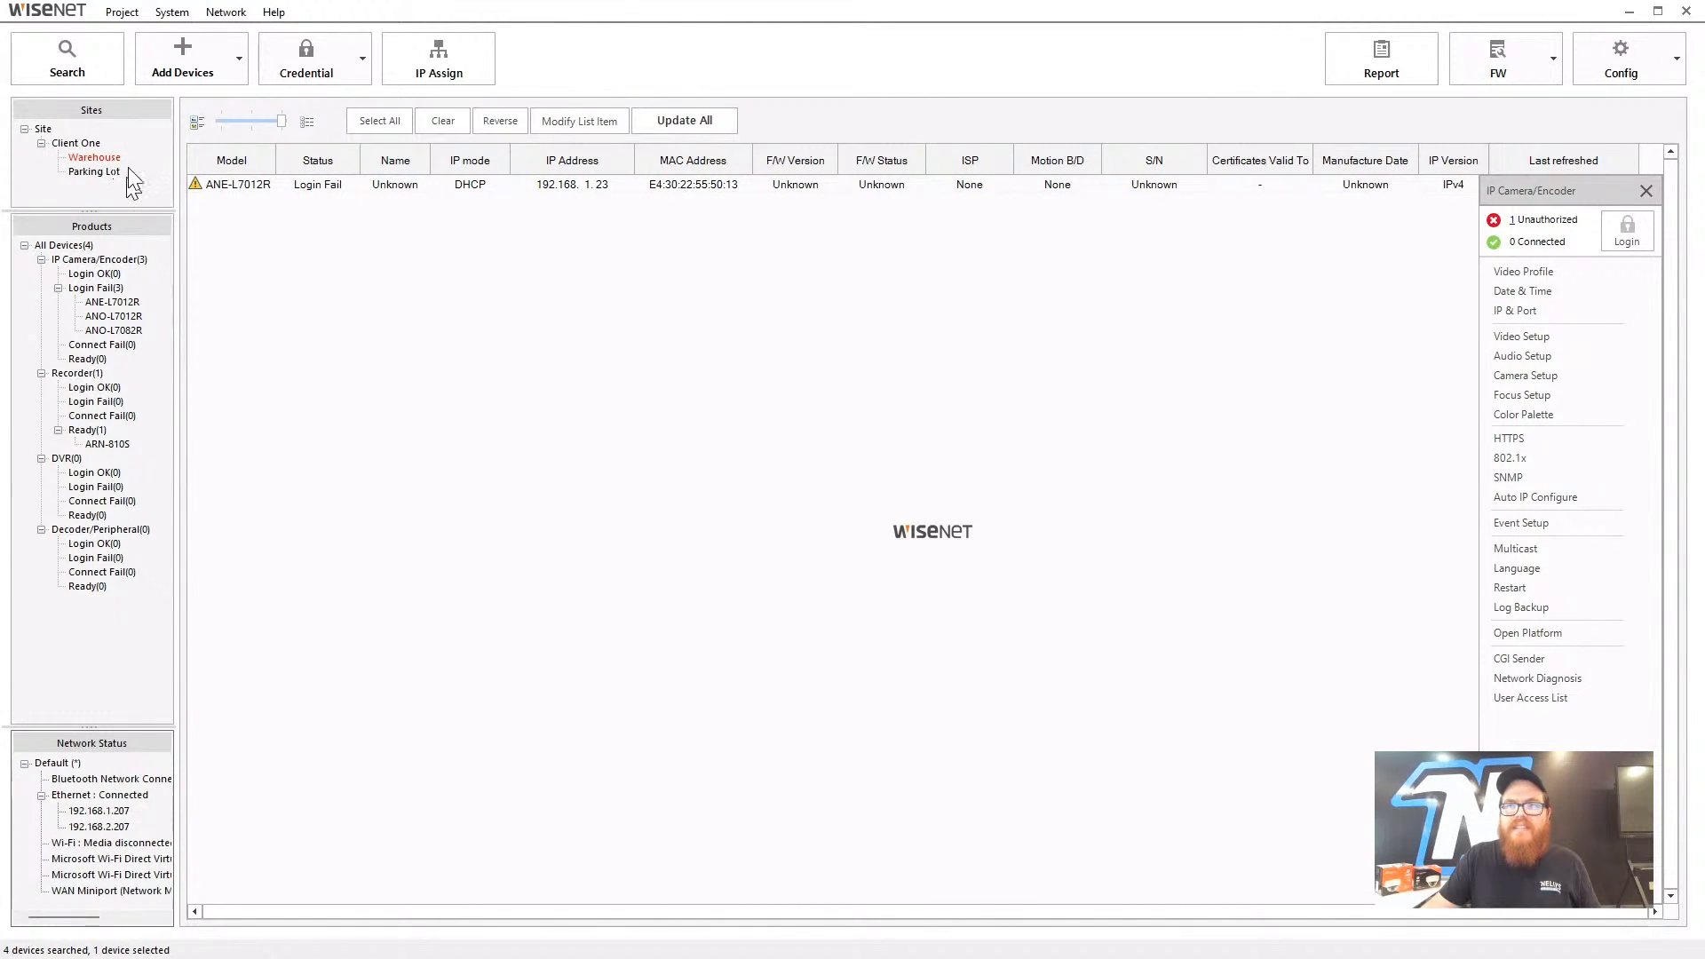
{"action": "left_click", "coordinate": [96, 159]}
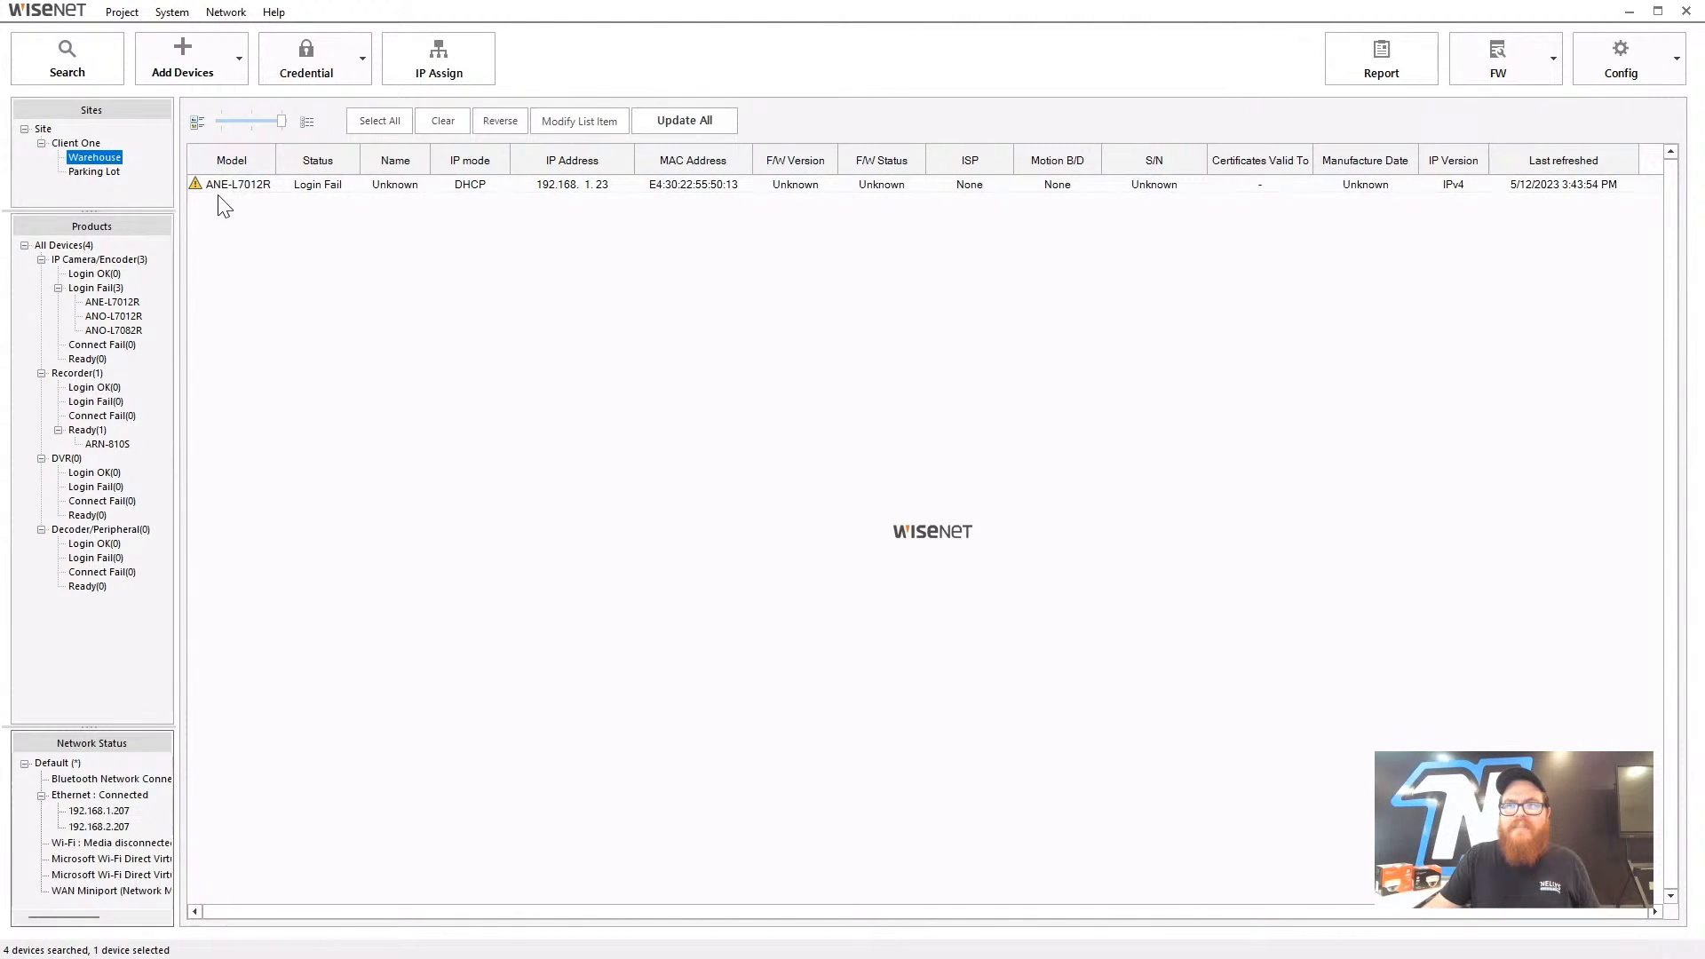
- Check the devices in Parking Lot, Warehouse and Client One, then list all four devices
{"action": "left_click", "coordinate": [96, 172]}
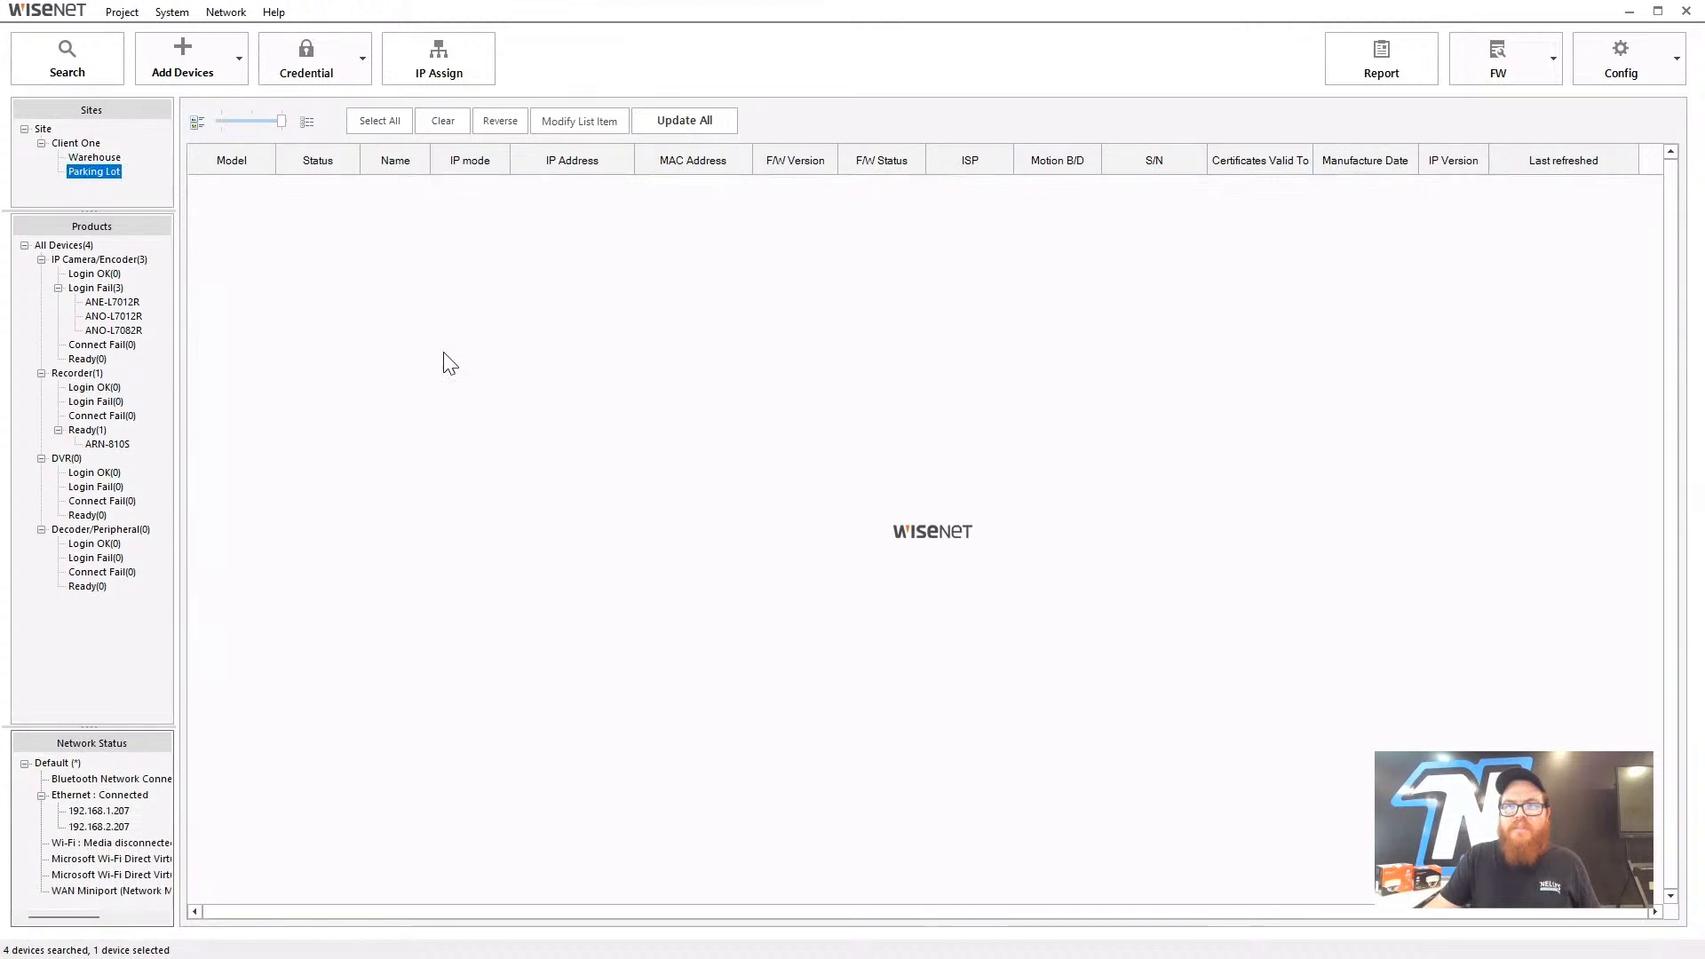
{"action": "key", "text": "Up"}
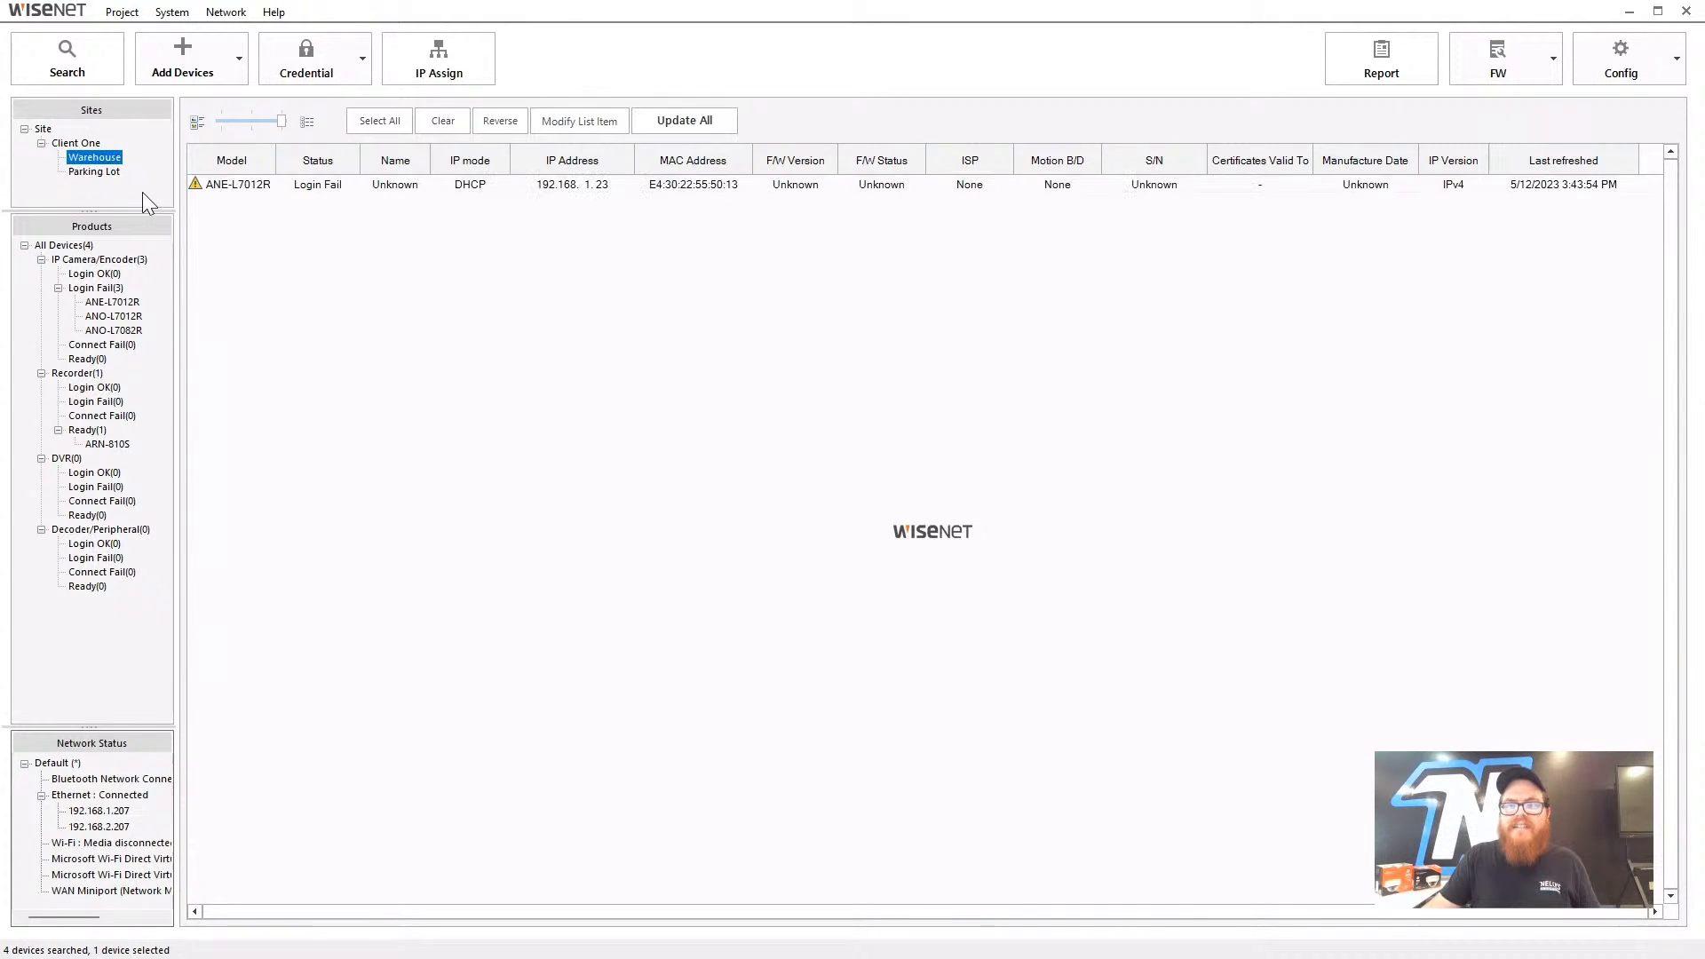
{"action": "key", "text": "Up"}
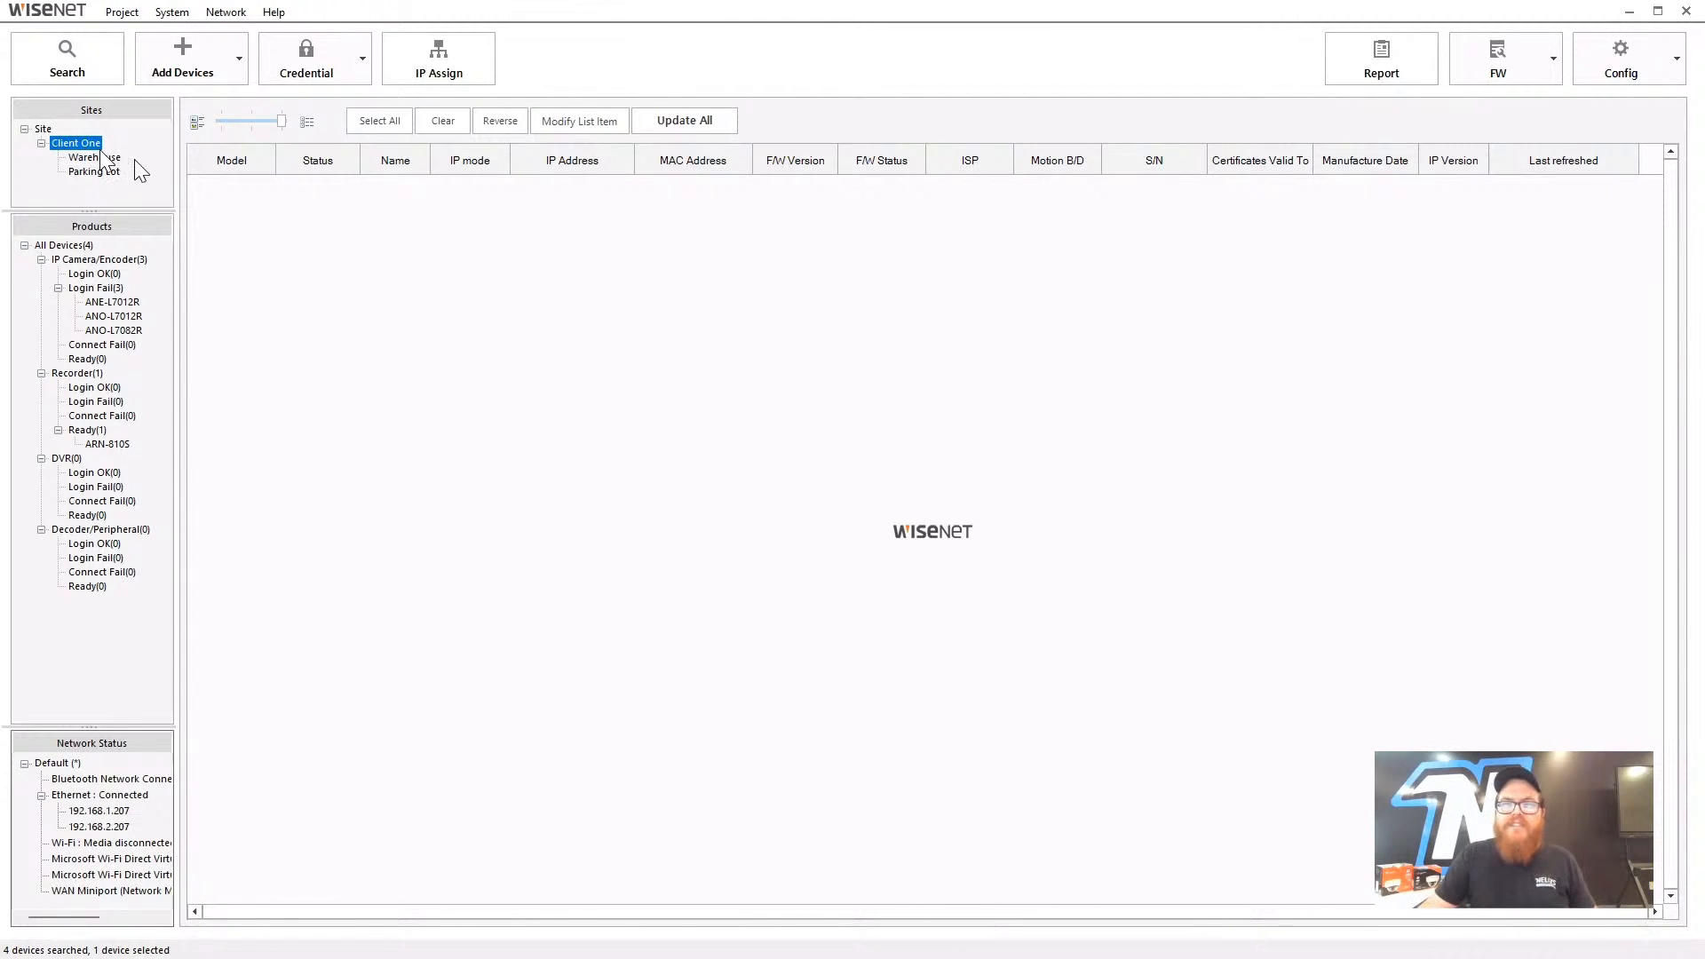
{"action": "left_click", "coordinate": [104, 159]}
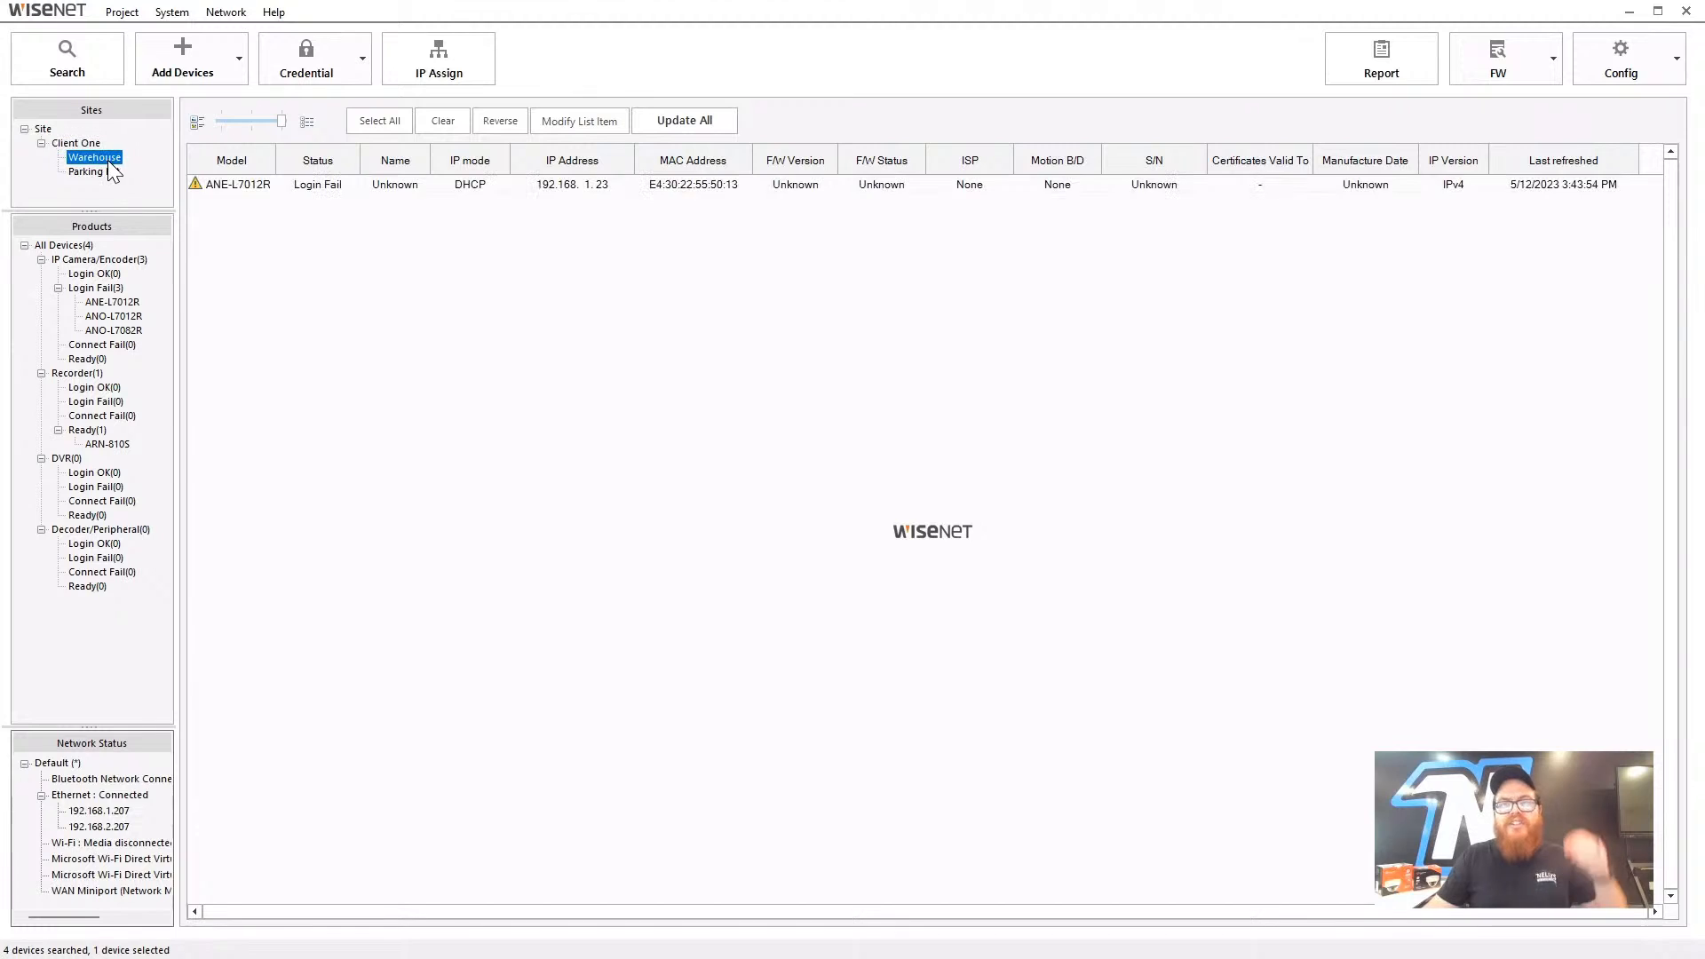
{"action": "left_click", "coordinate": [227, 188]}
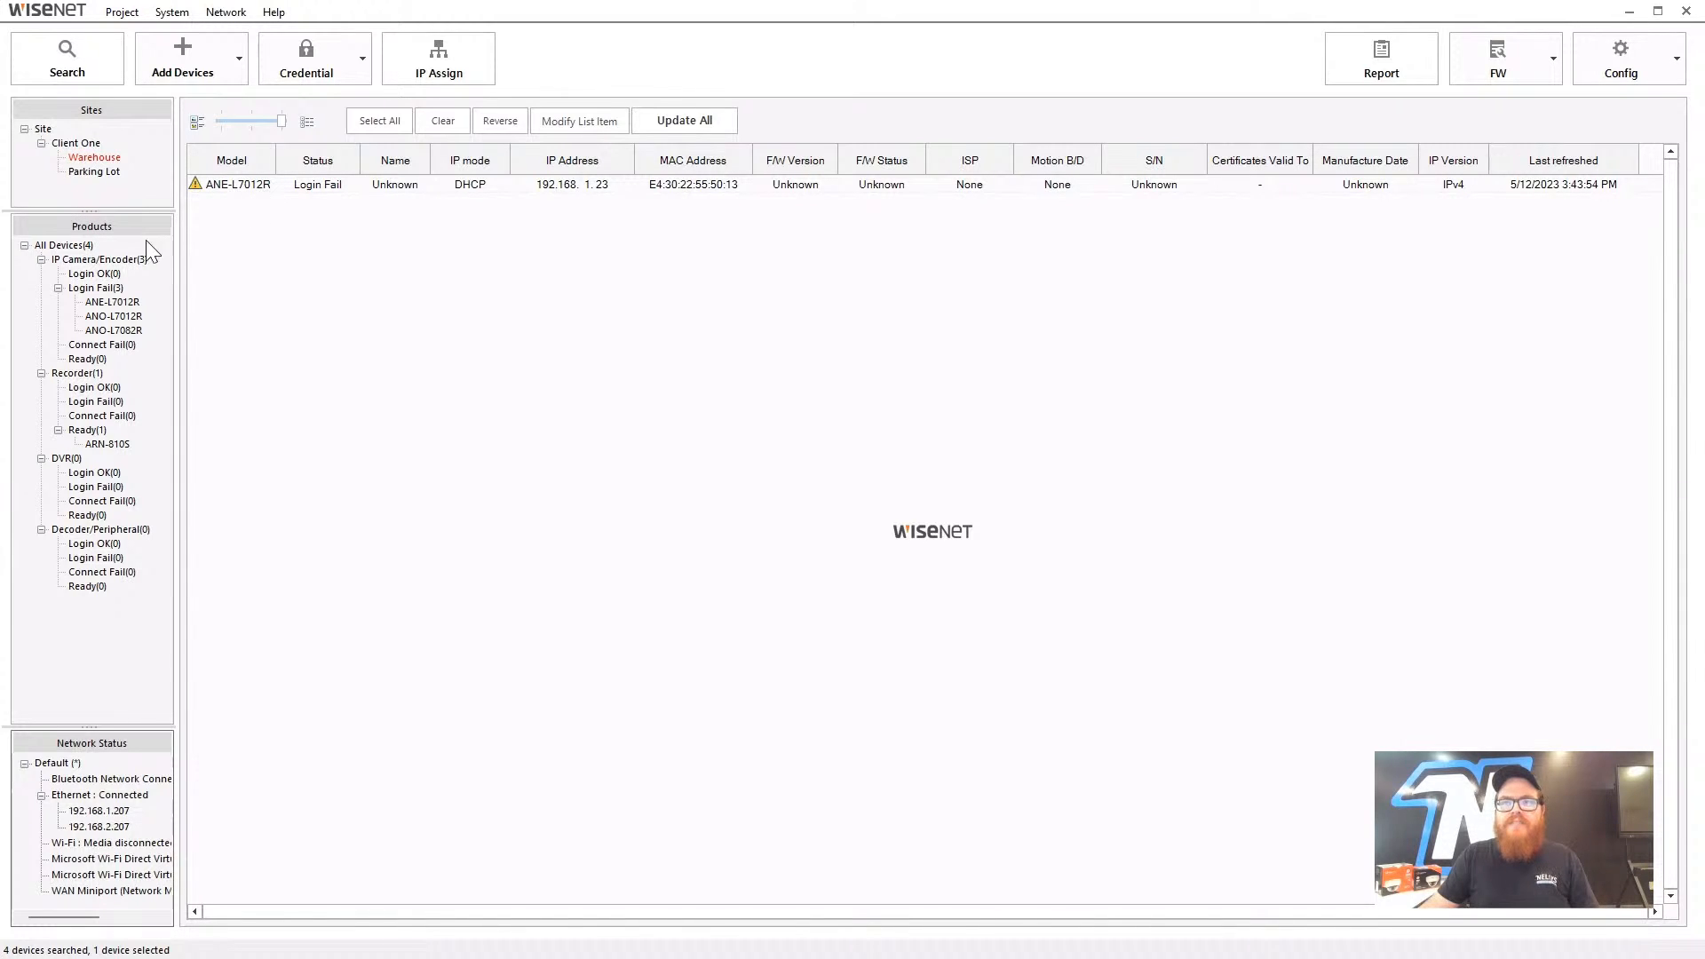
{"action": "left_click", "coordinate": [71, 245]}
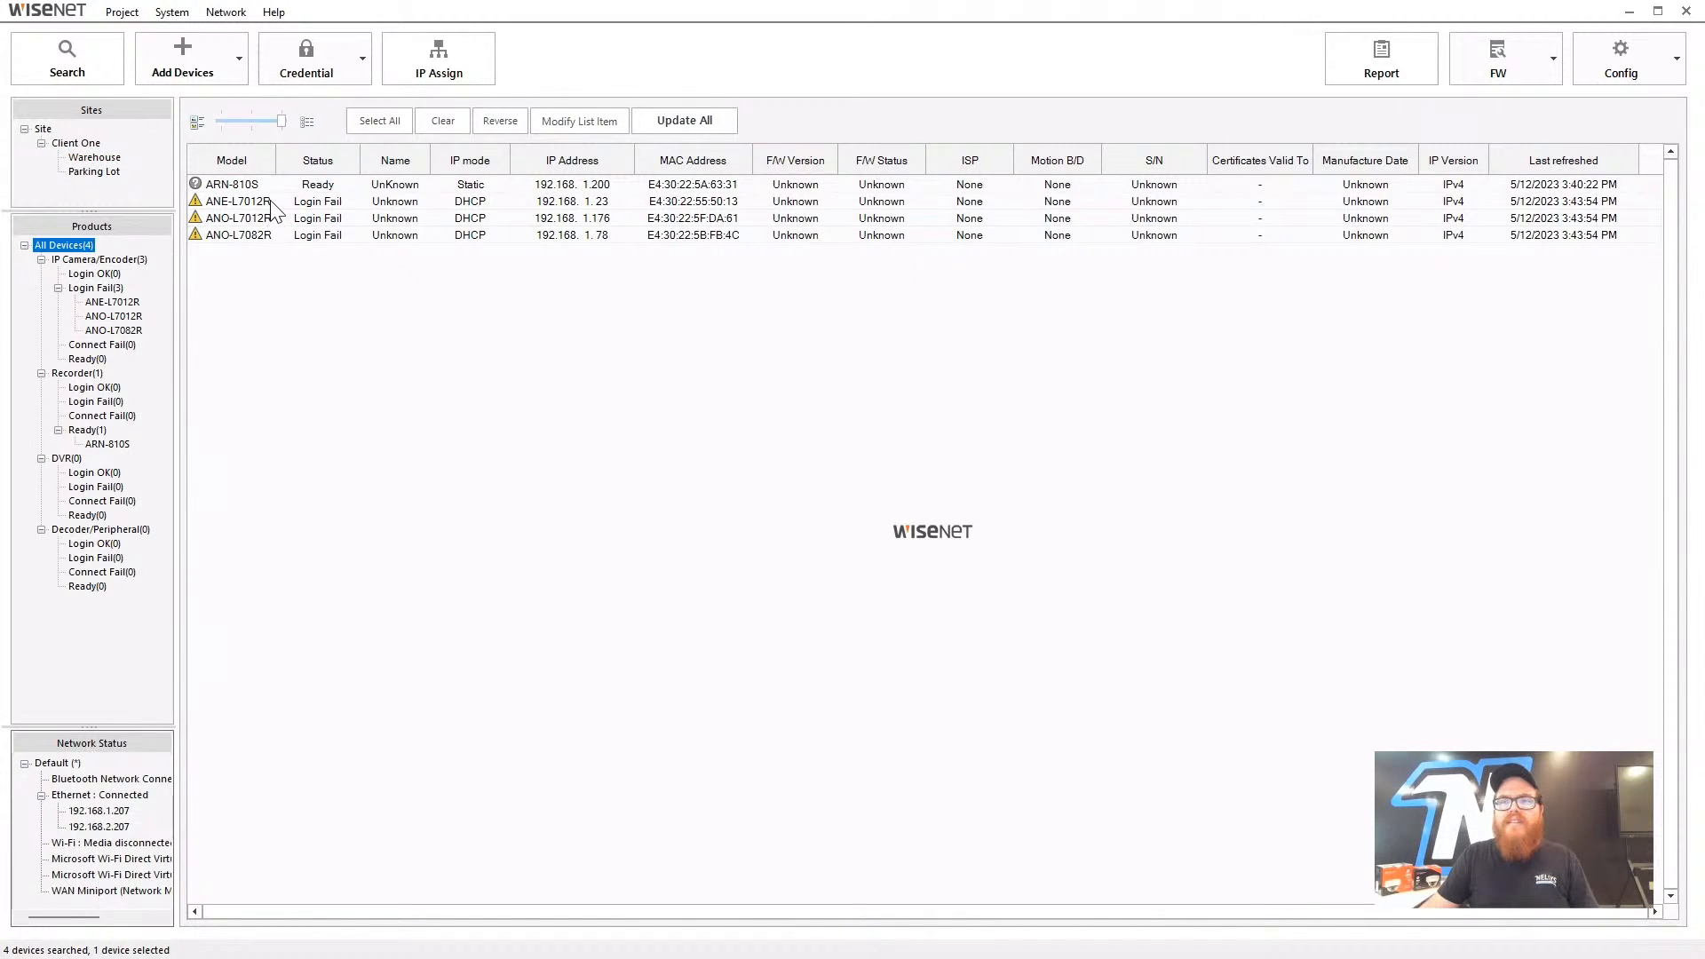
- Place the ANE-L7012R camera into Warehouse again, verify it, and return to All Devices(4)
{"action": "left_click", "coordinate": [113, 160]}
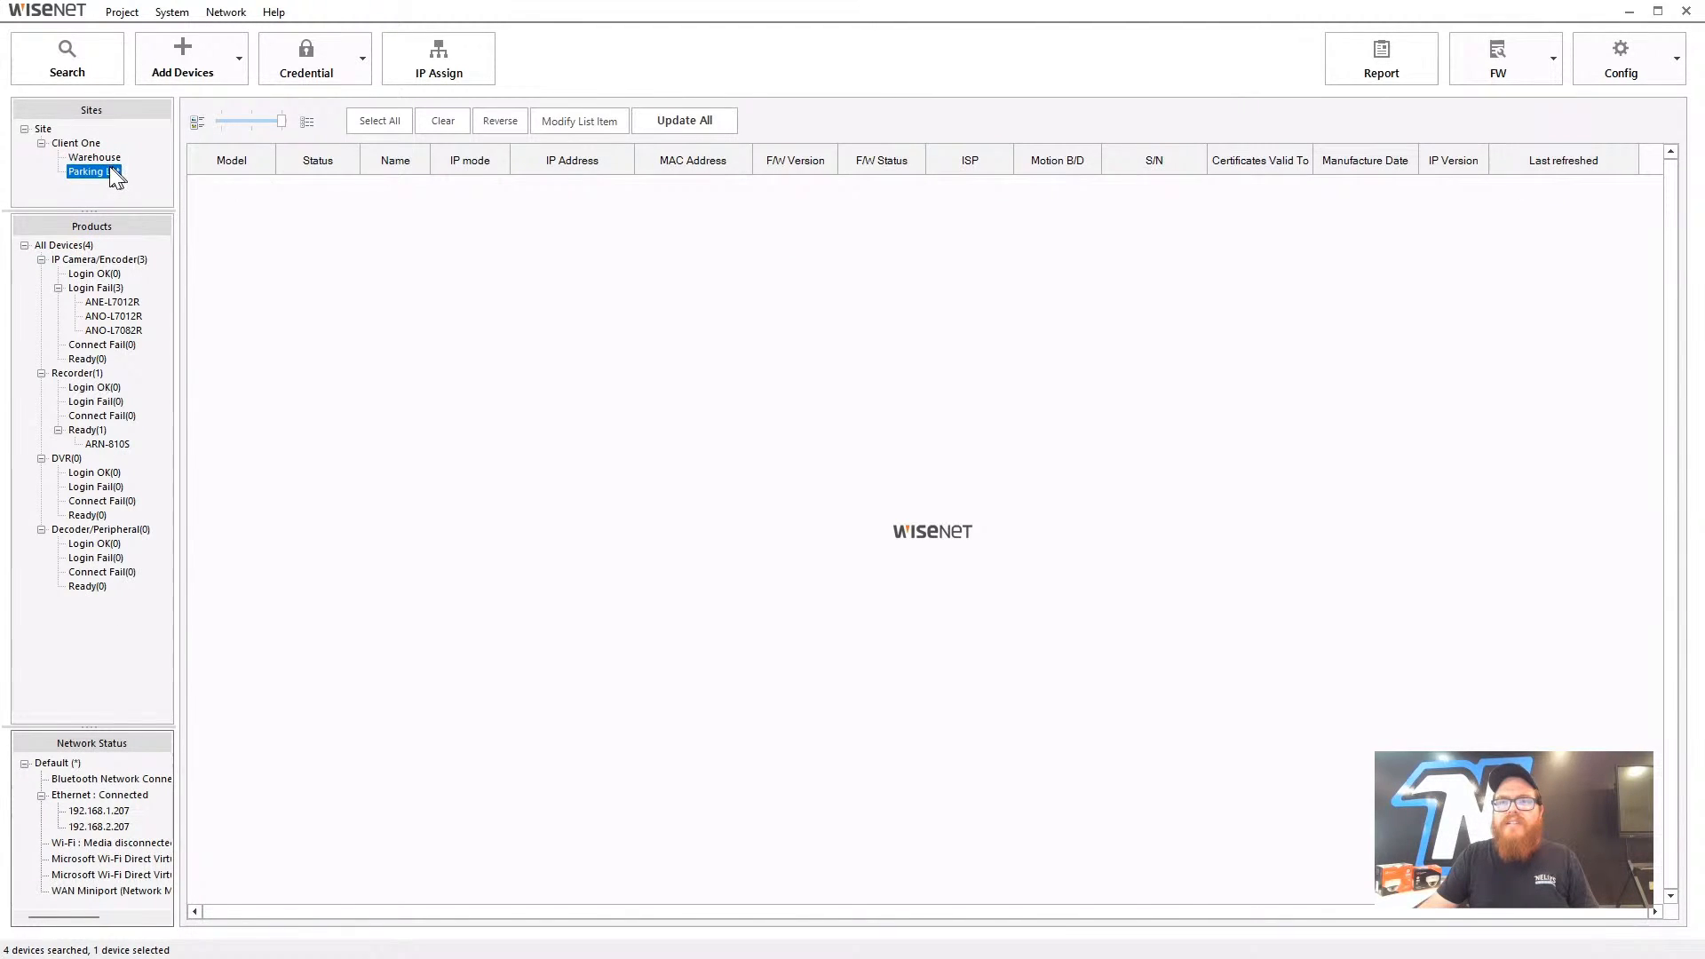
{"action": "left_click", "coordinate": [98, 249]}
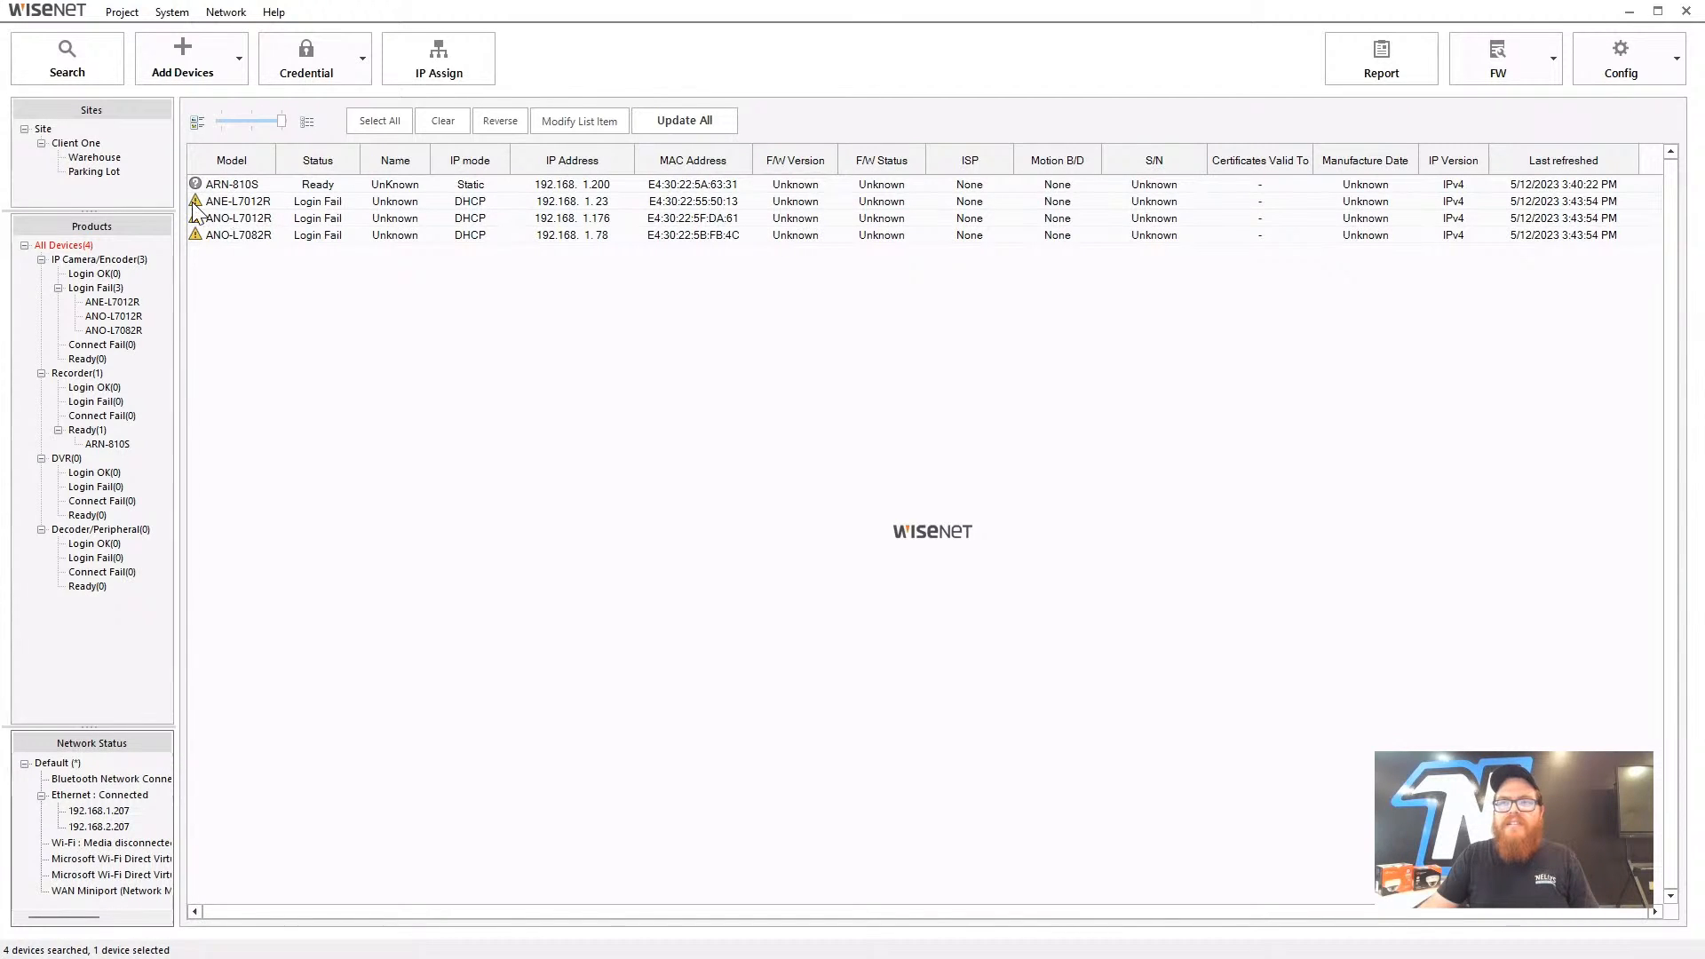
{"action": "left_click_drag", "start_coordinate": [232, 205], "coordinate": [94, 144]}
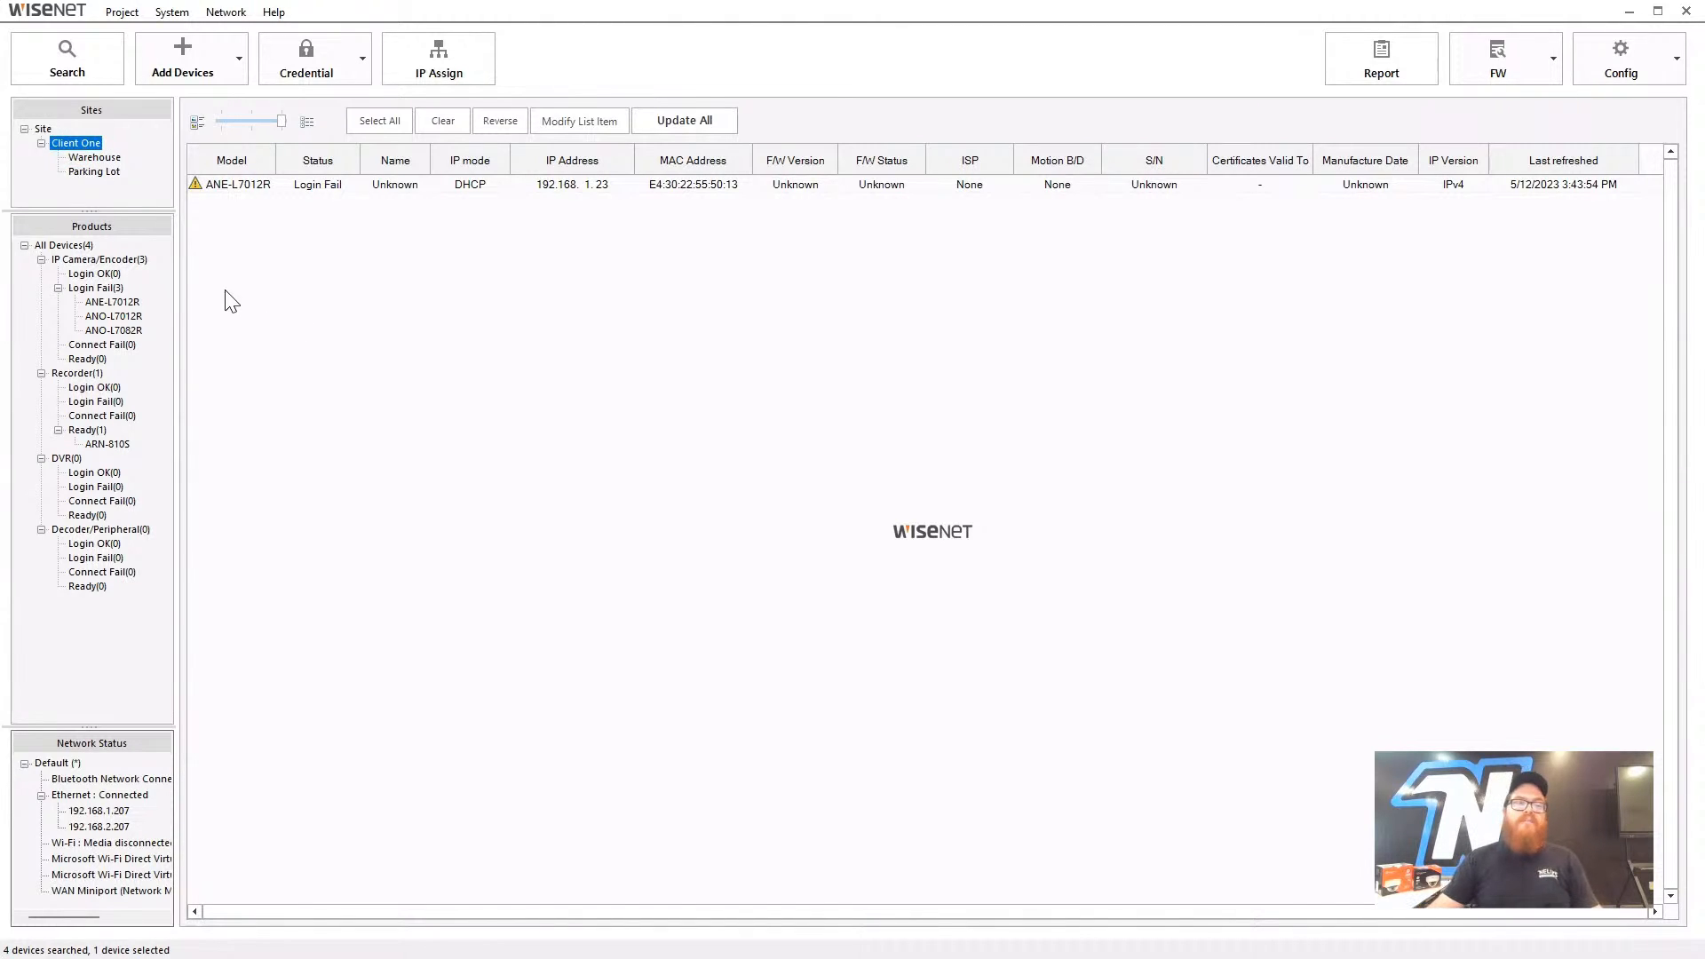
{"action": "left_click", "coordinate": [97, 158]}
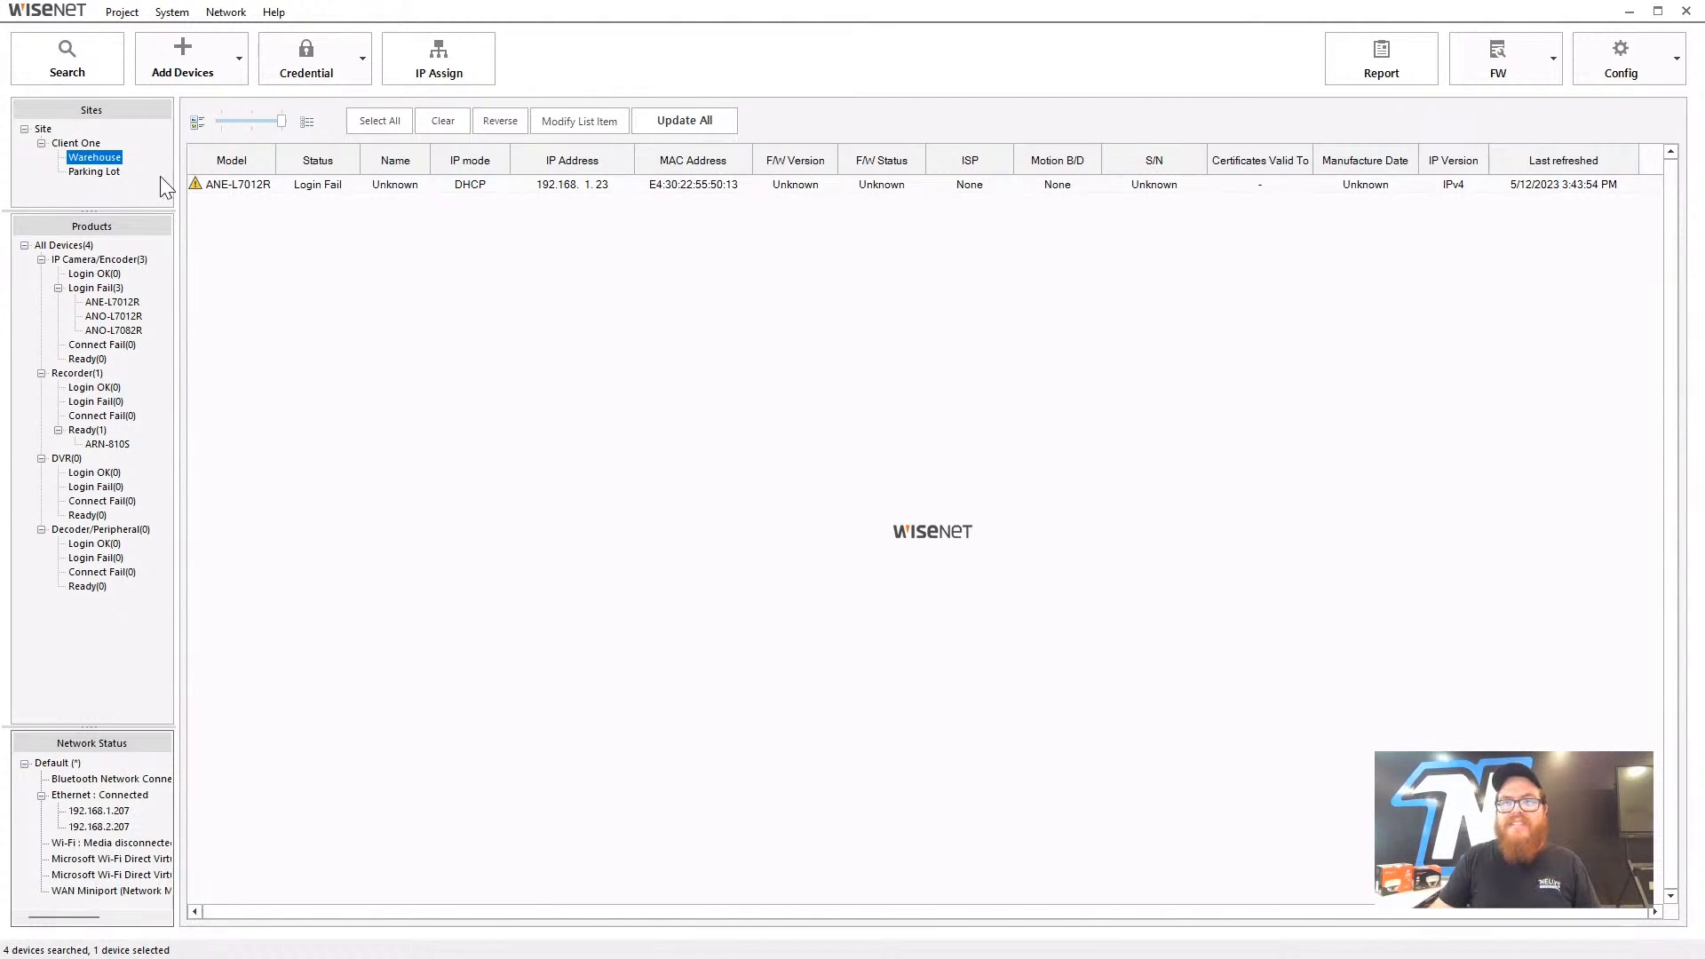
{"action": "left_click", "coordinate": [43, 130]}
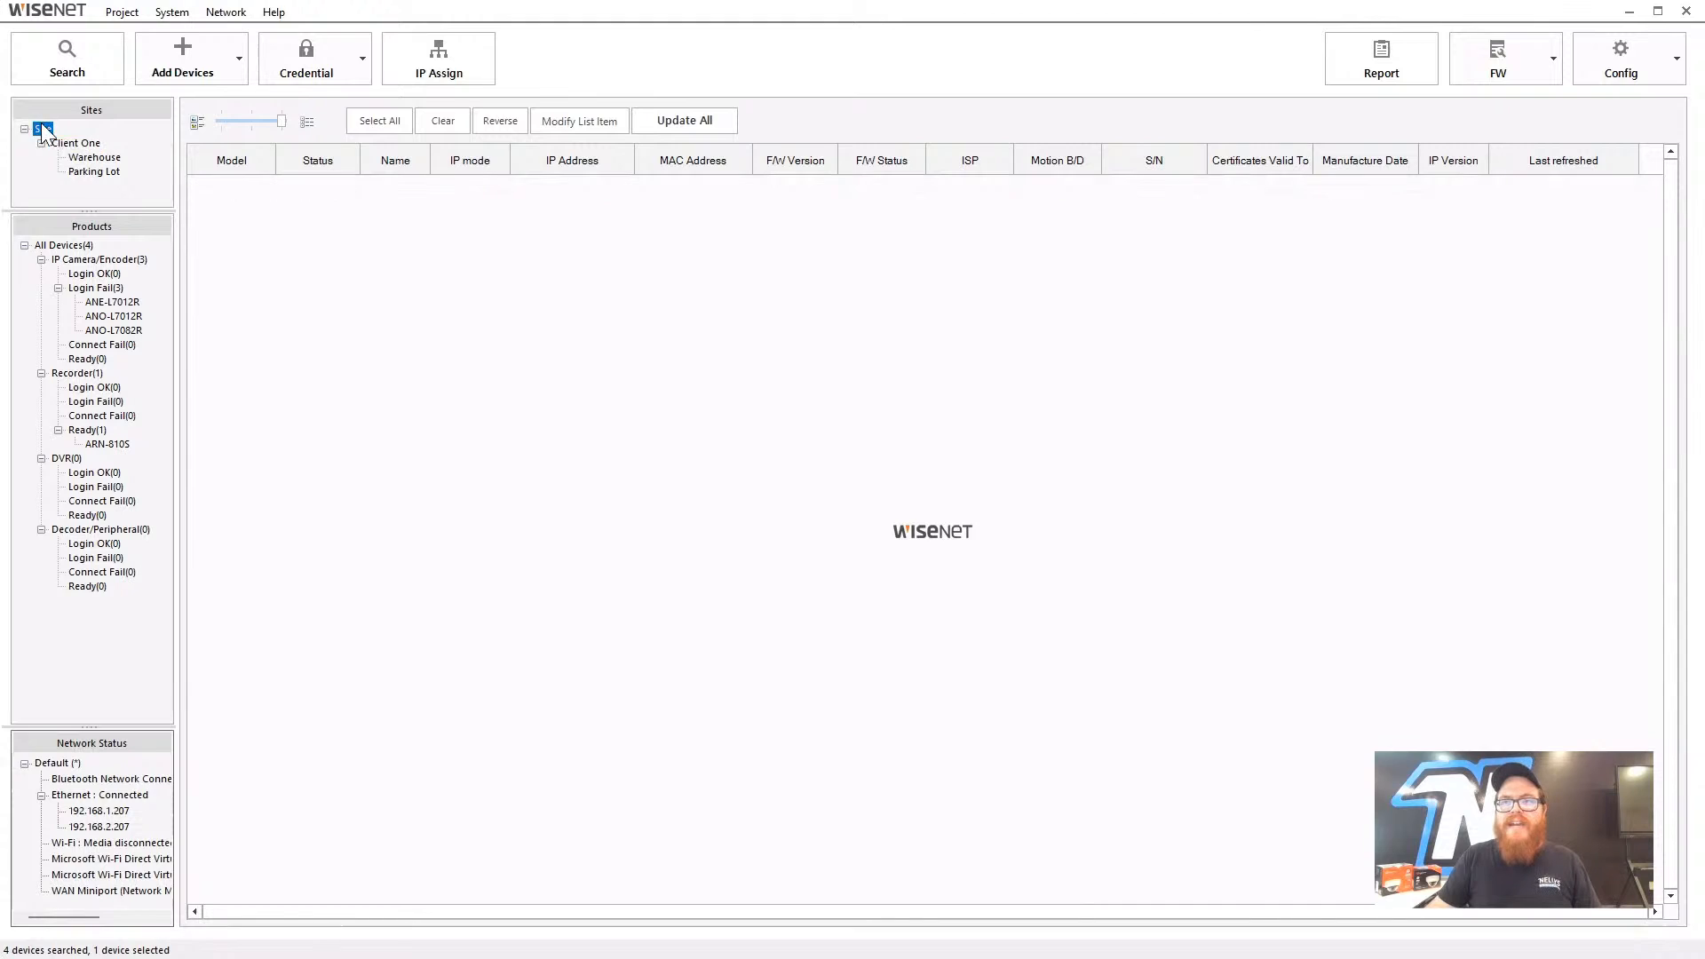
{"action": "left_click", "coordinate": [62, 245]}
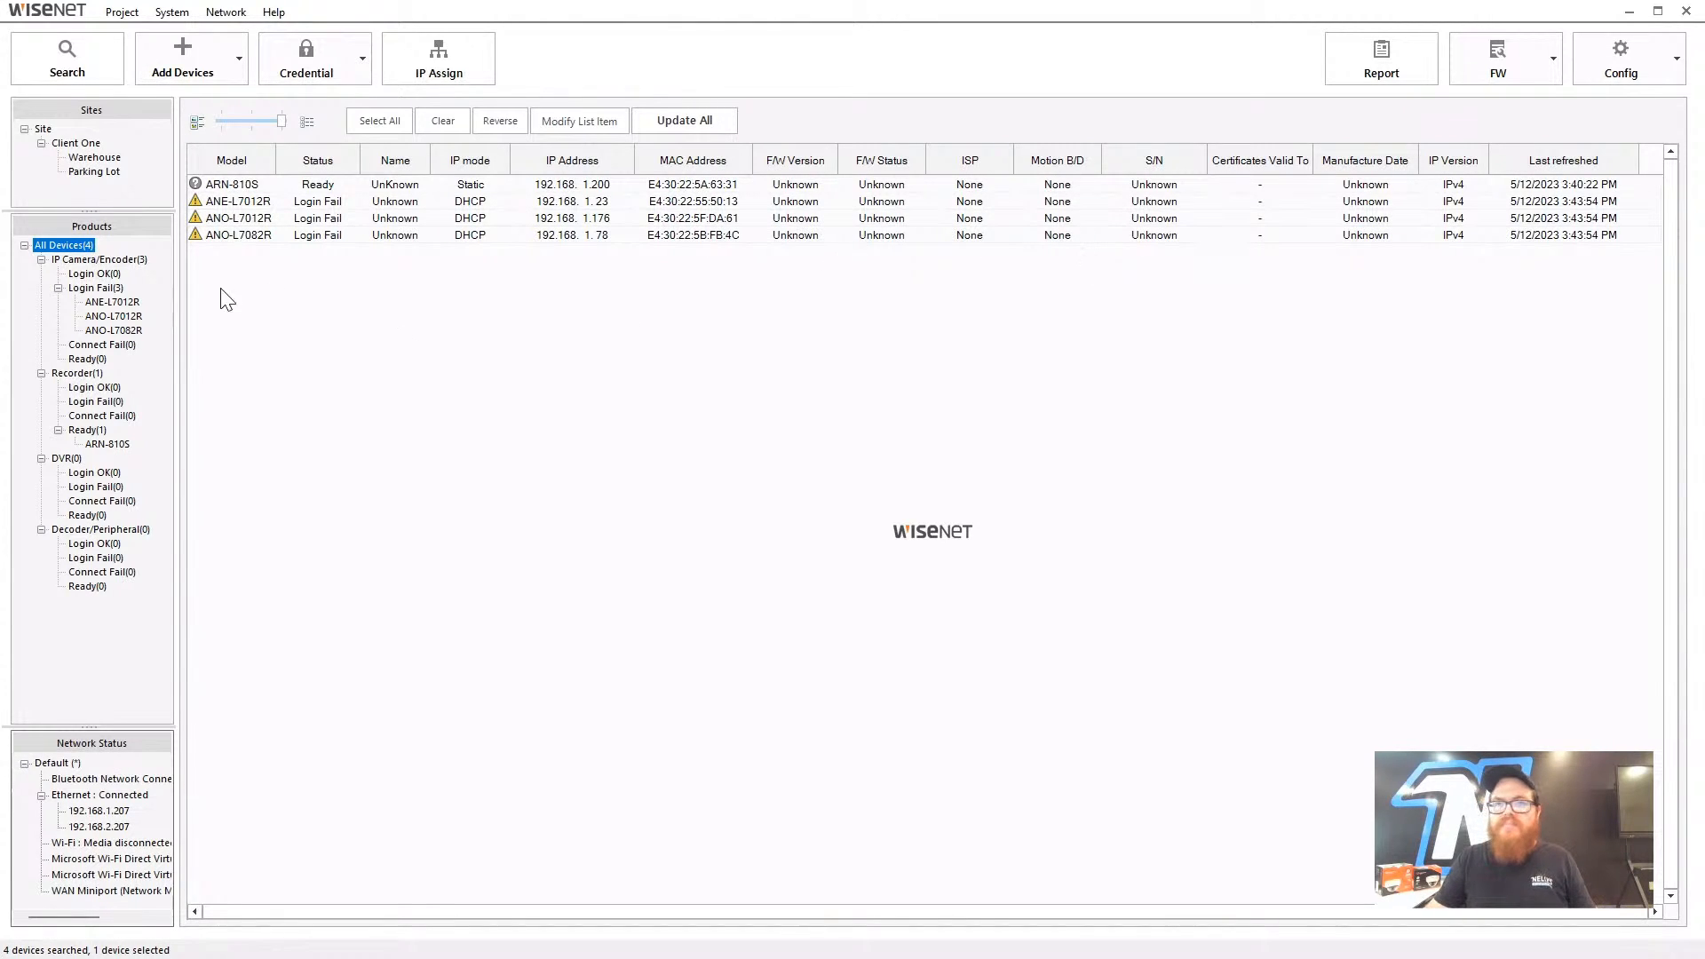
- Filter the IP cameras by Login OK, Login Fail and Ready, collapsing the Login Fail group
{"action": "left_click", "coordinate": [96, 259]}
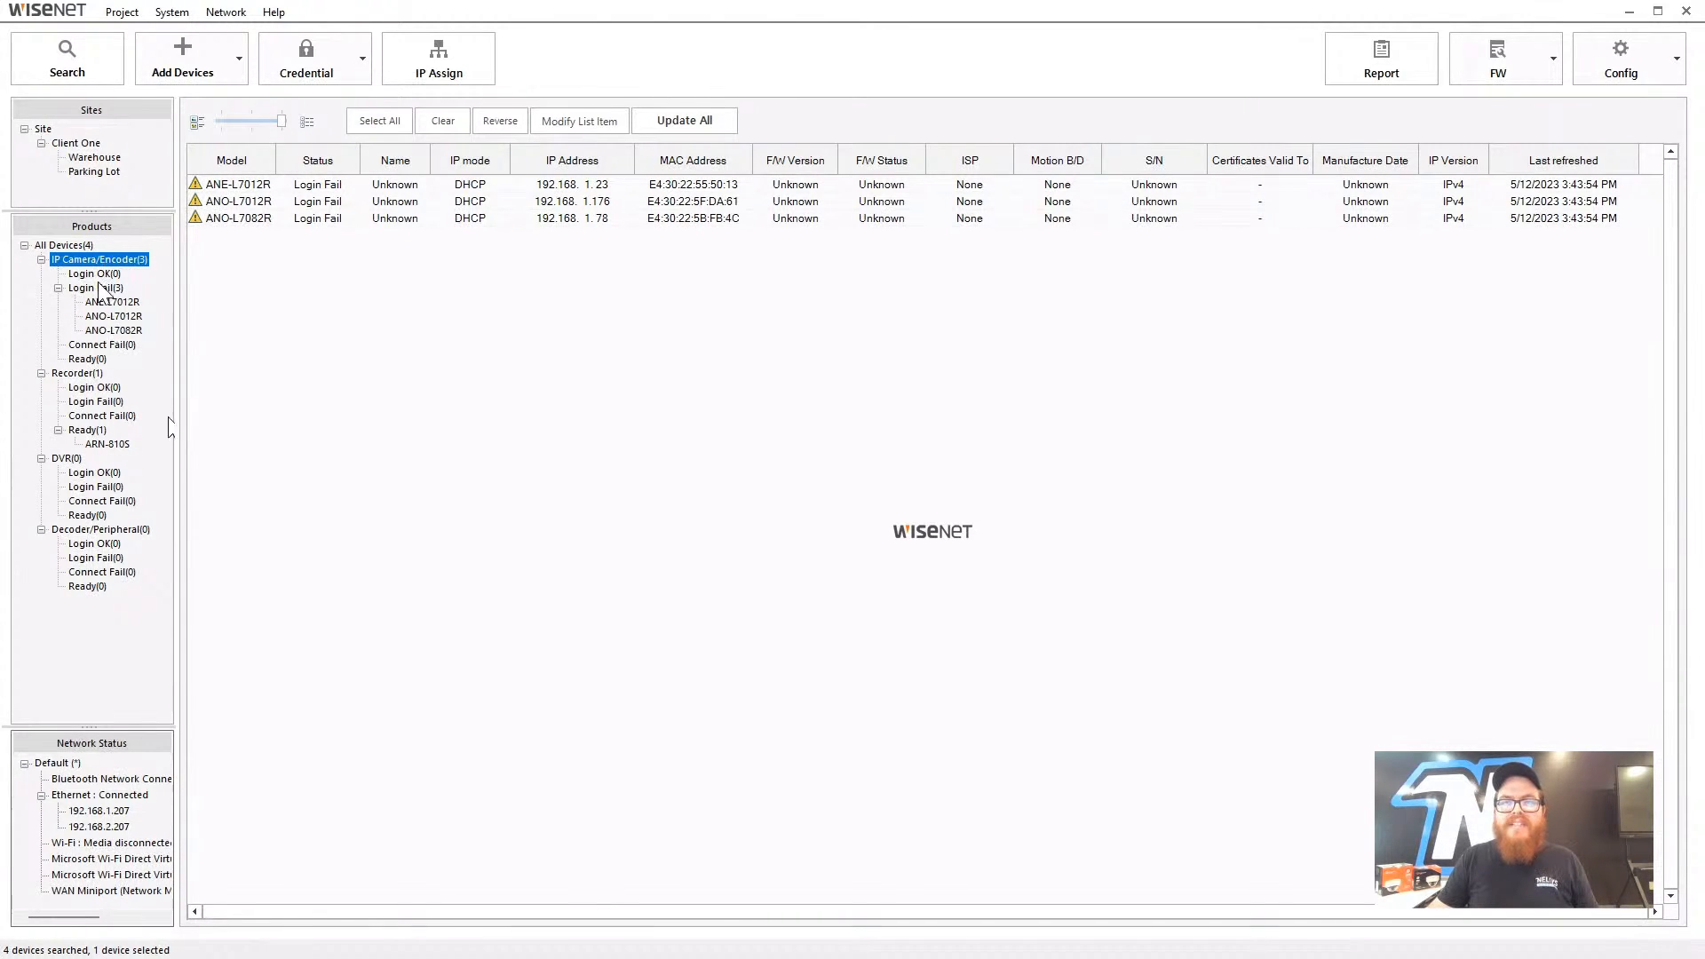
{"action": "key", "text": "Down"}
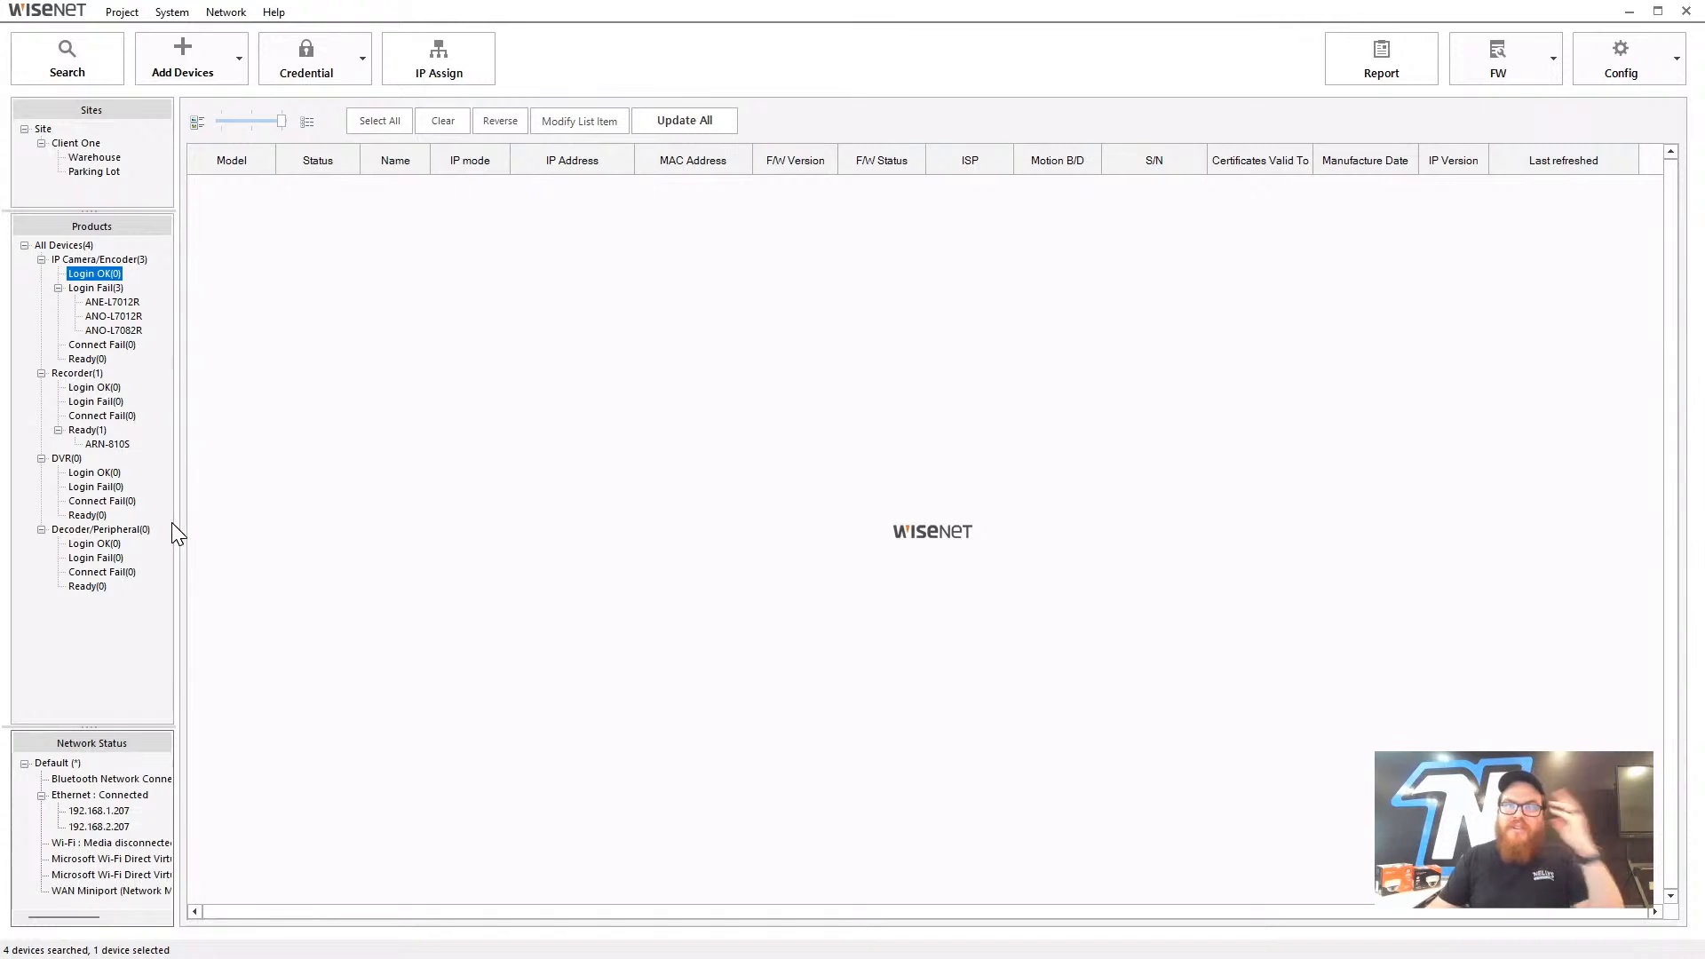
{"action": "left_click", "coordinate": [114, 289]}
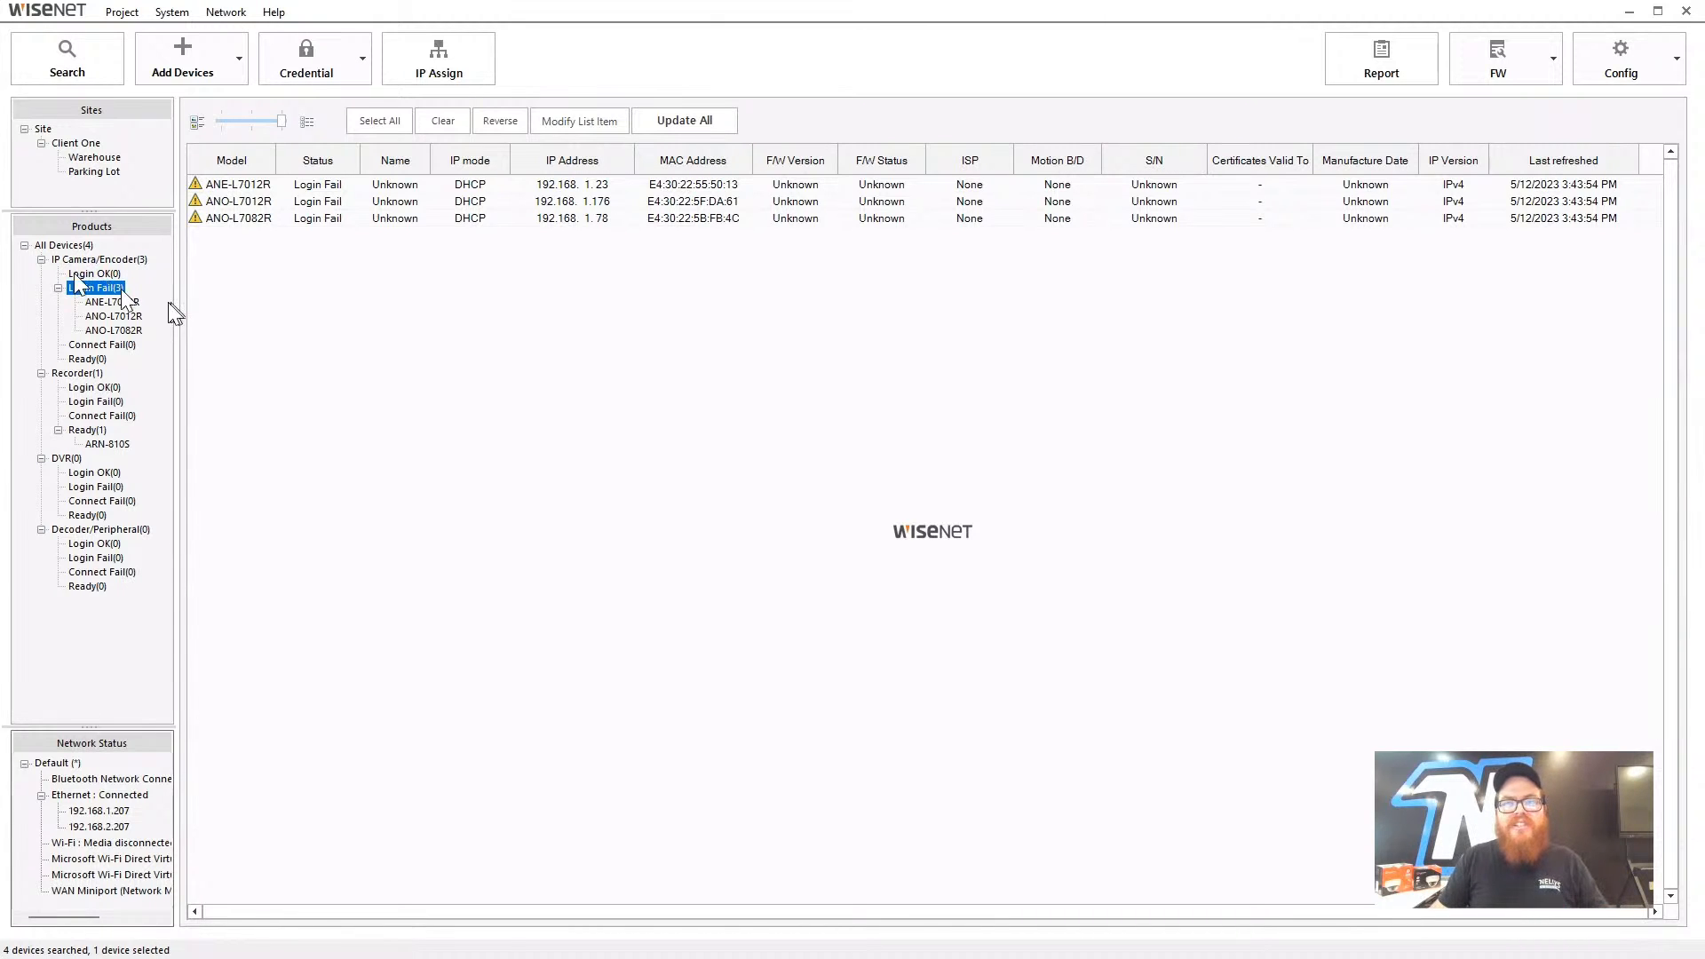
{"action": "left_click", "coordinate": [57, 288]}
{"action": "left_click", "coordinate": [87, 316]}
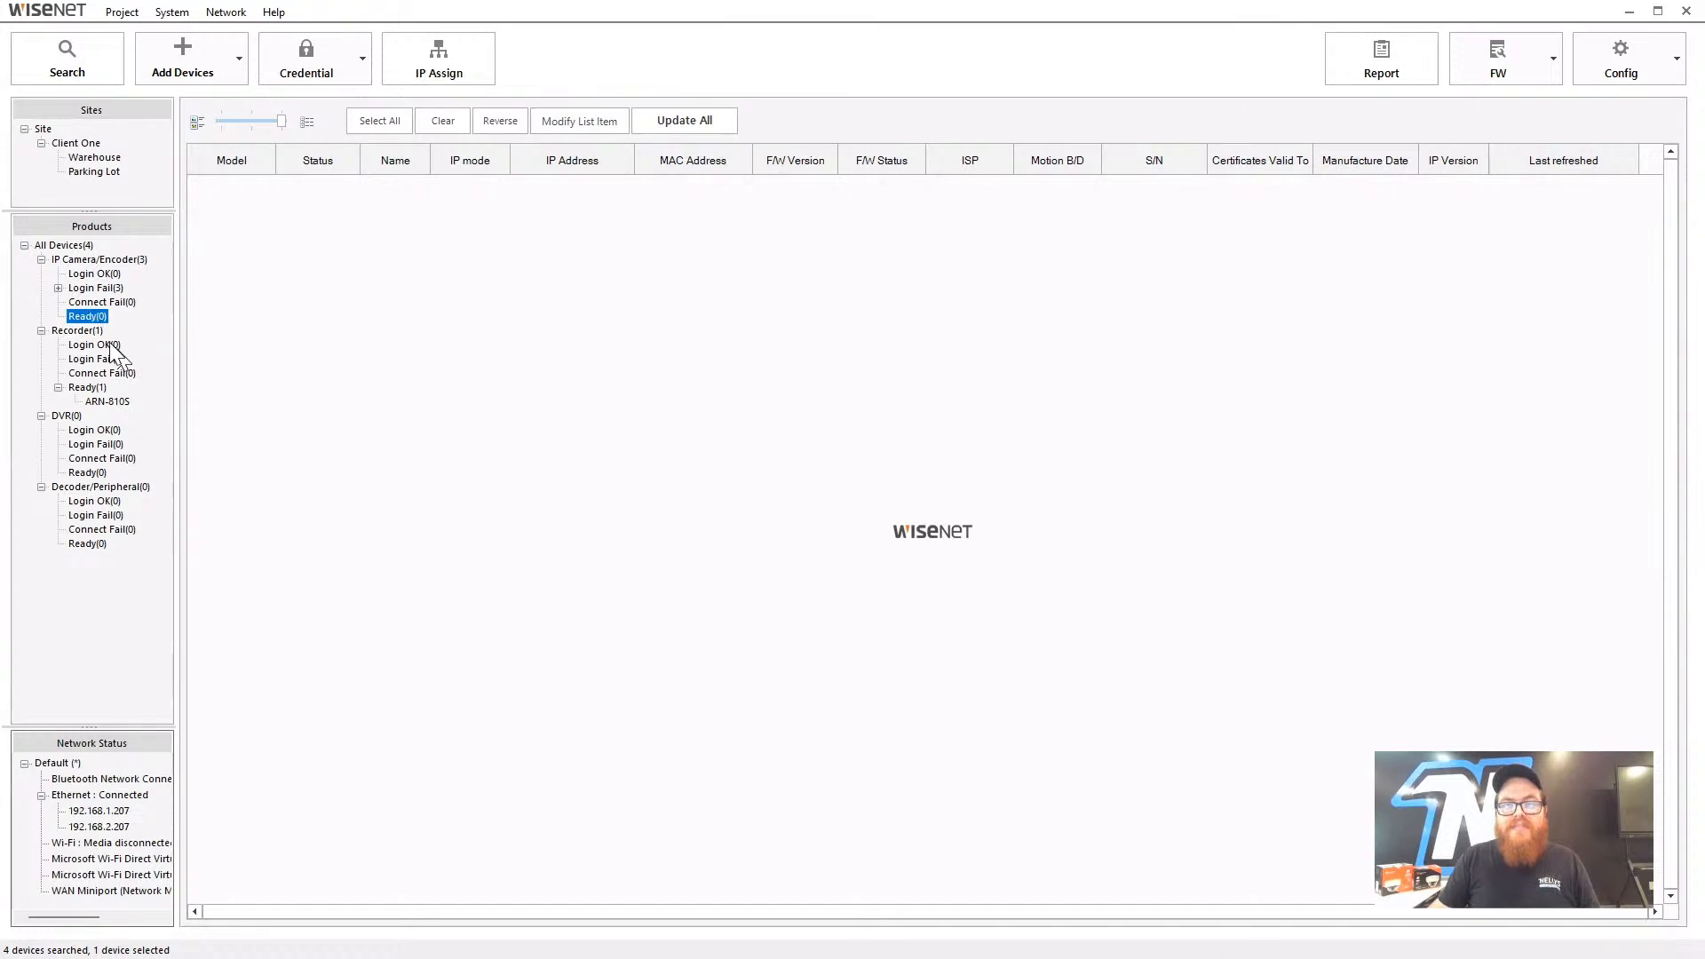
- Review recorders, DVRs and Decoder/Peripheral, collapse the DVR and Decoder/Peripheral groups, and show All Devices(4)
{"action": "left_click", "coordinate": [100, 332]}
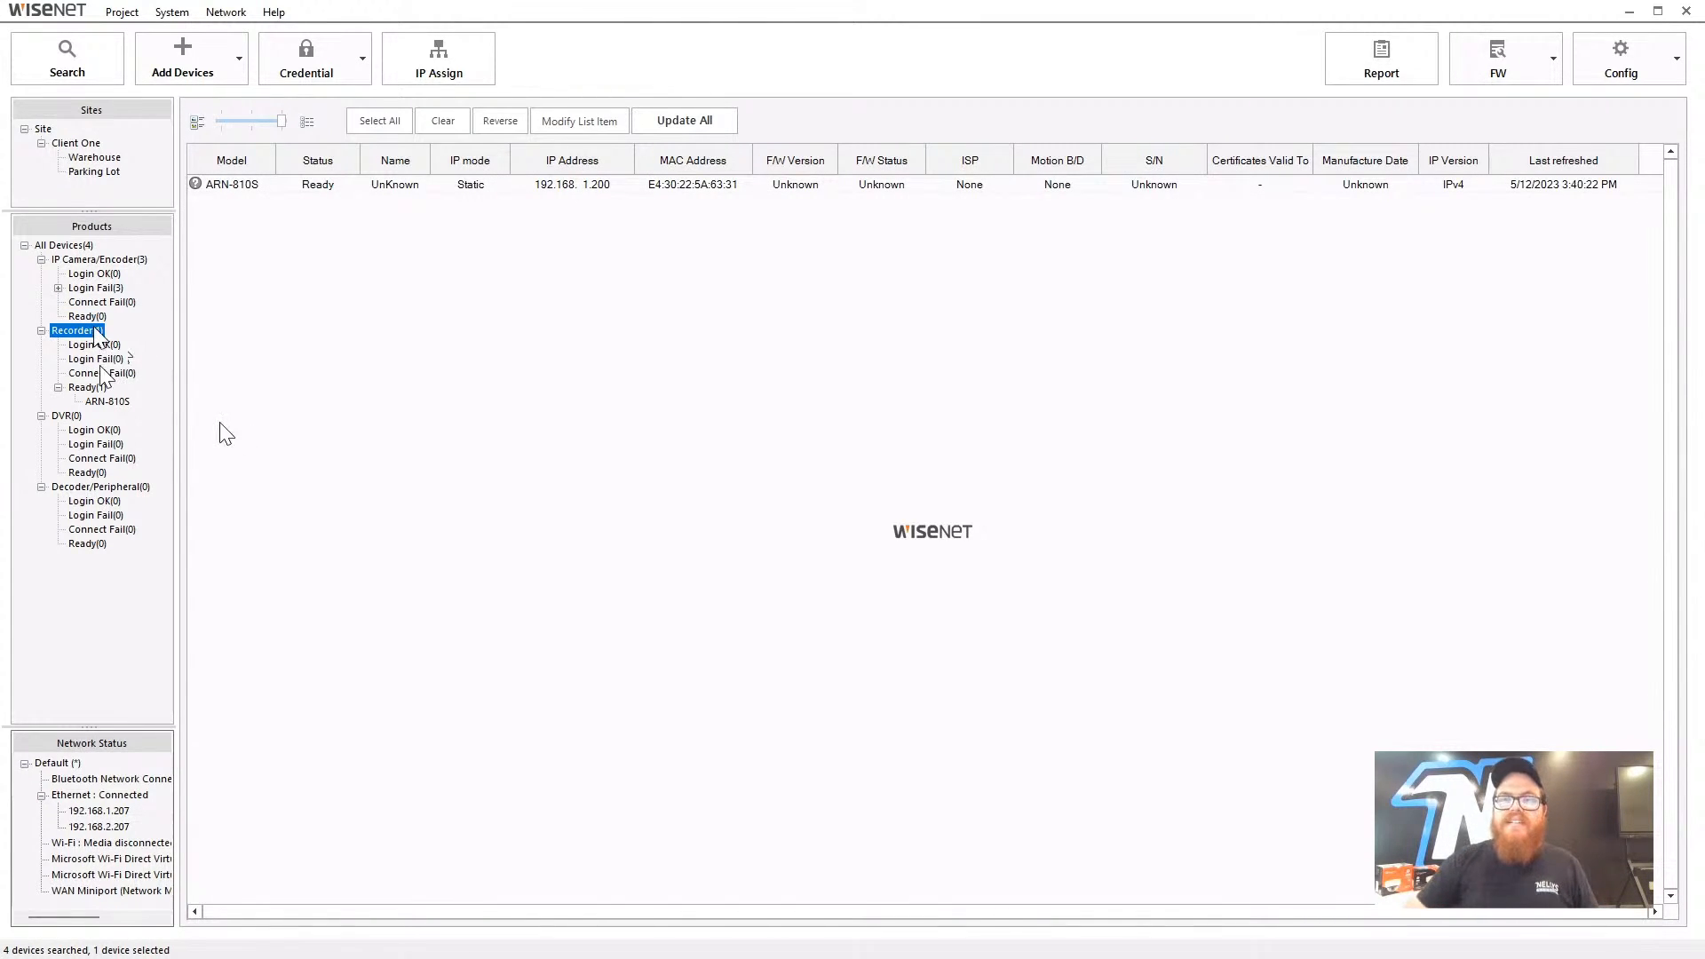
{"action": "left_click", "coordinate": [89, 389]}
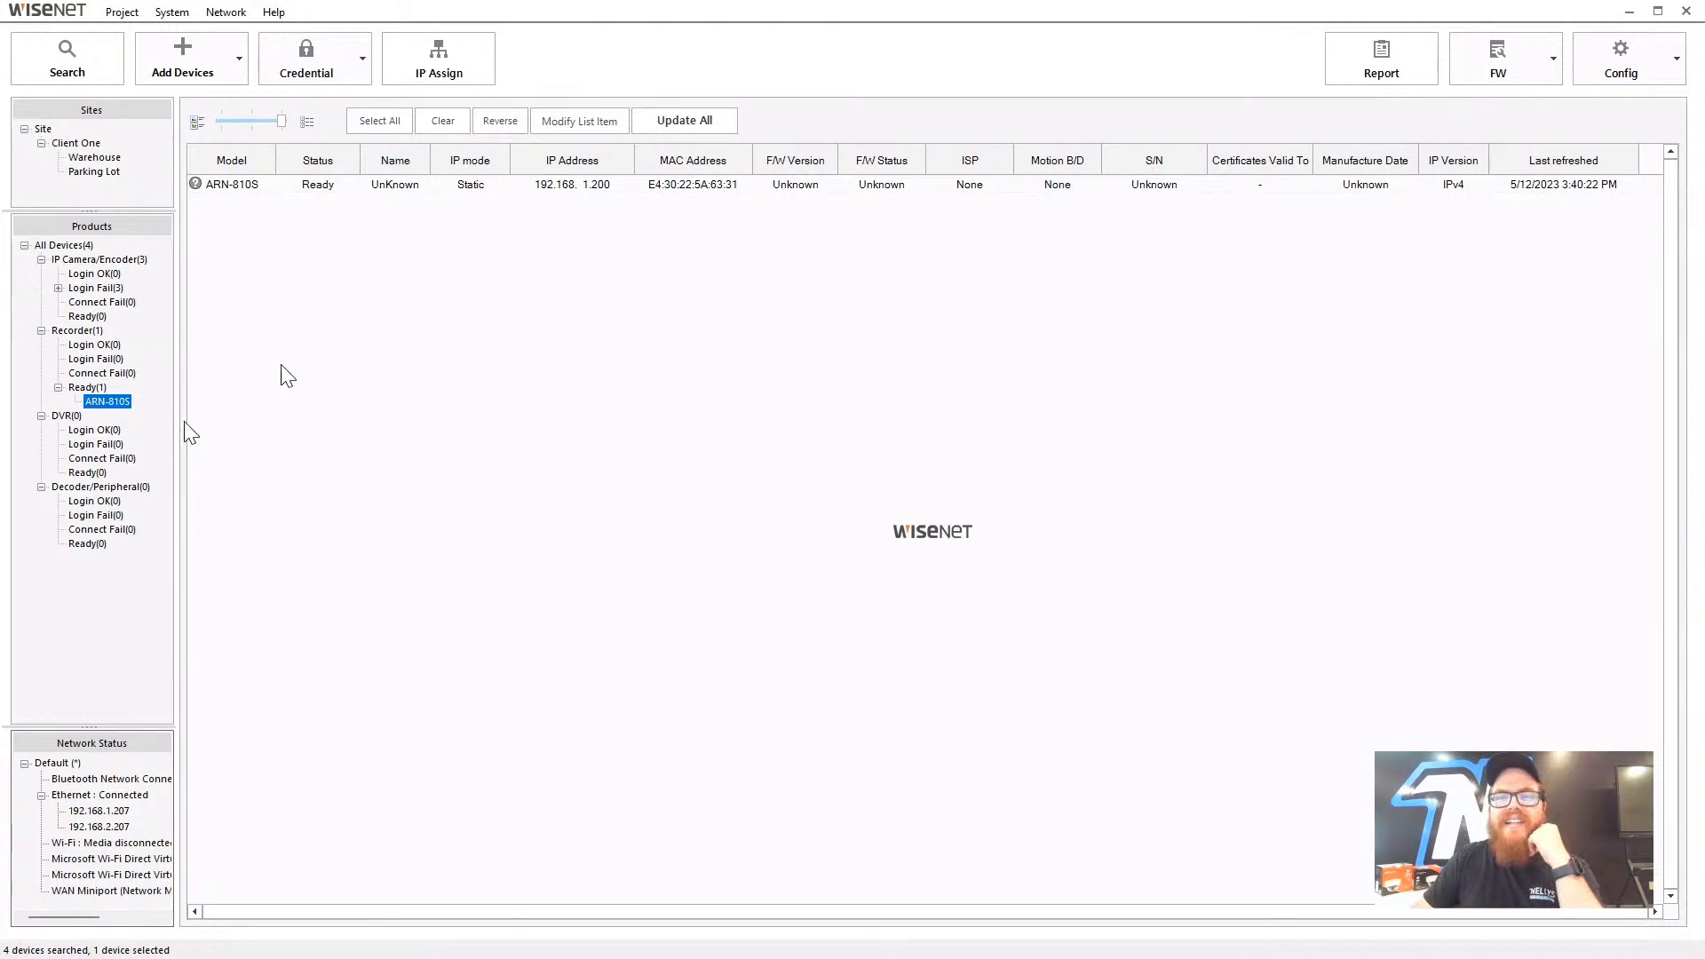
{"action": "left_click", "coordinate": [65, 417]}
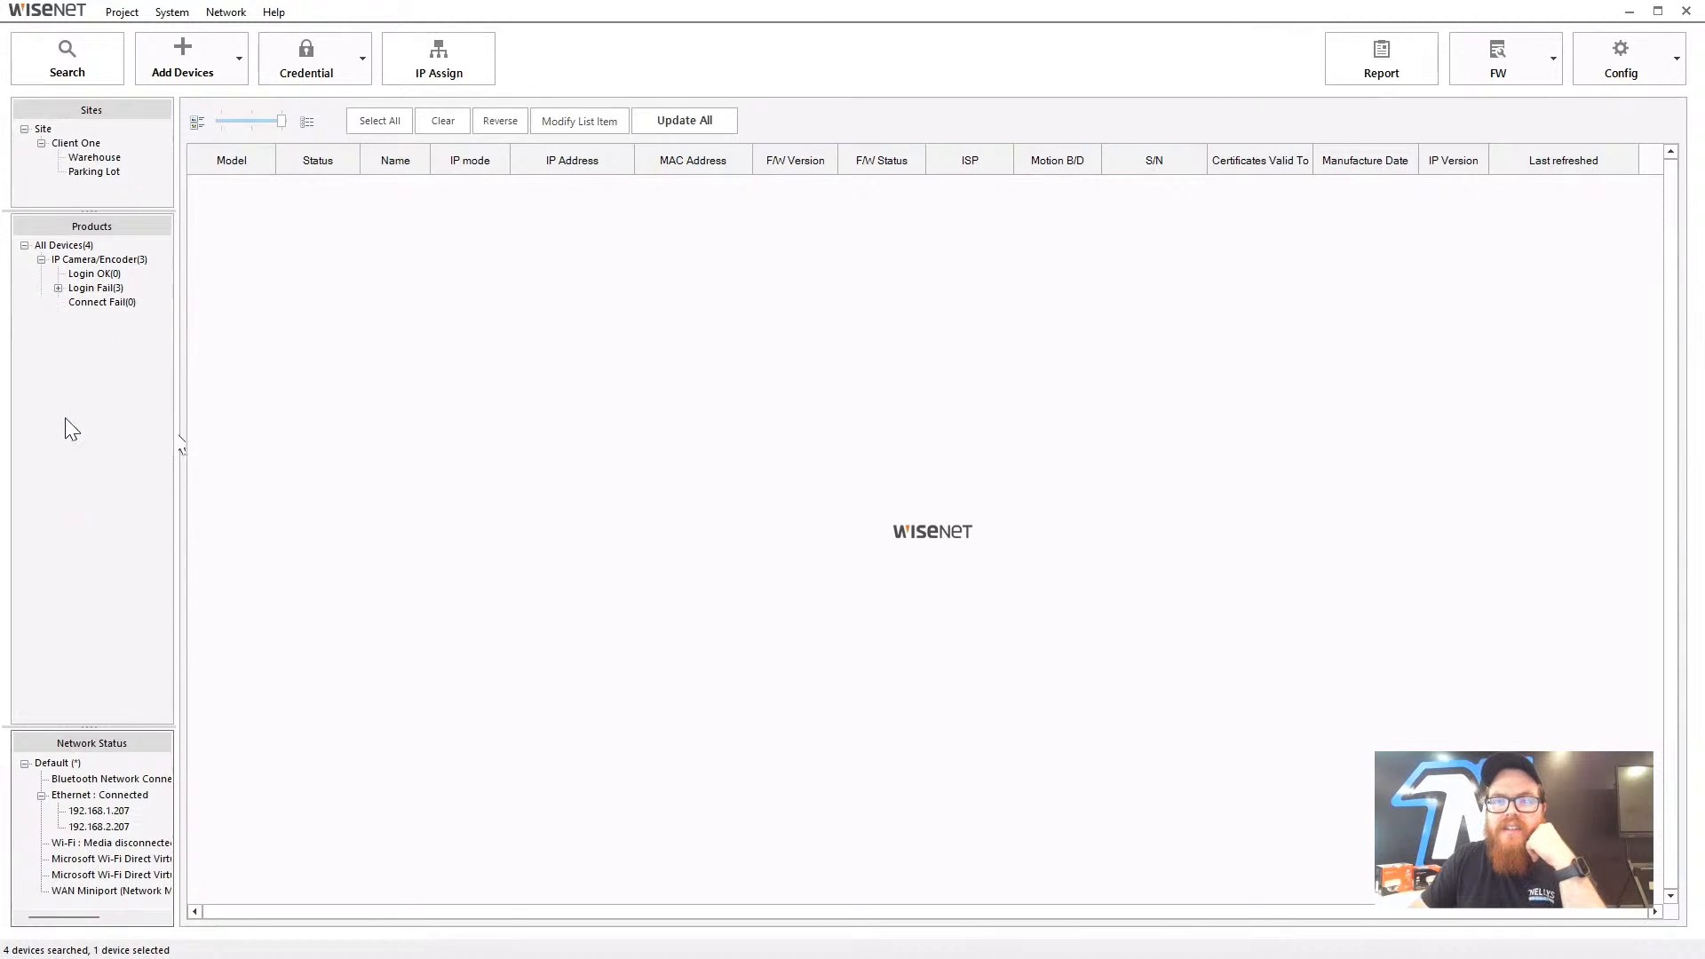
{"action": "left_click", "coordinate": [102, 488]}
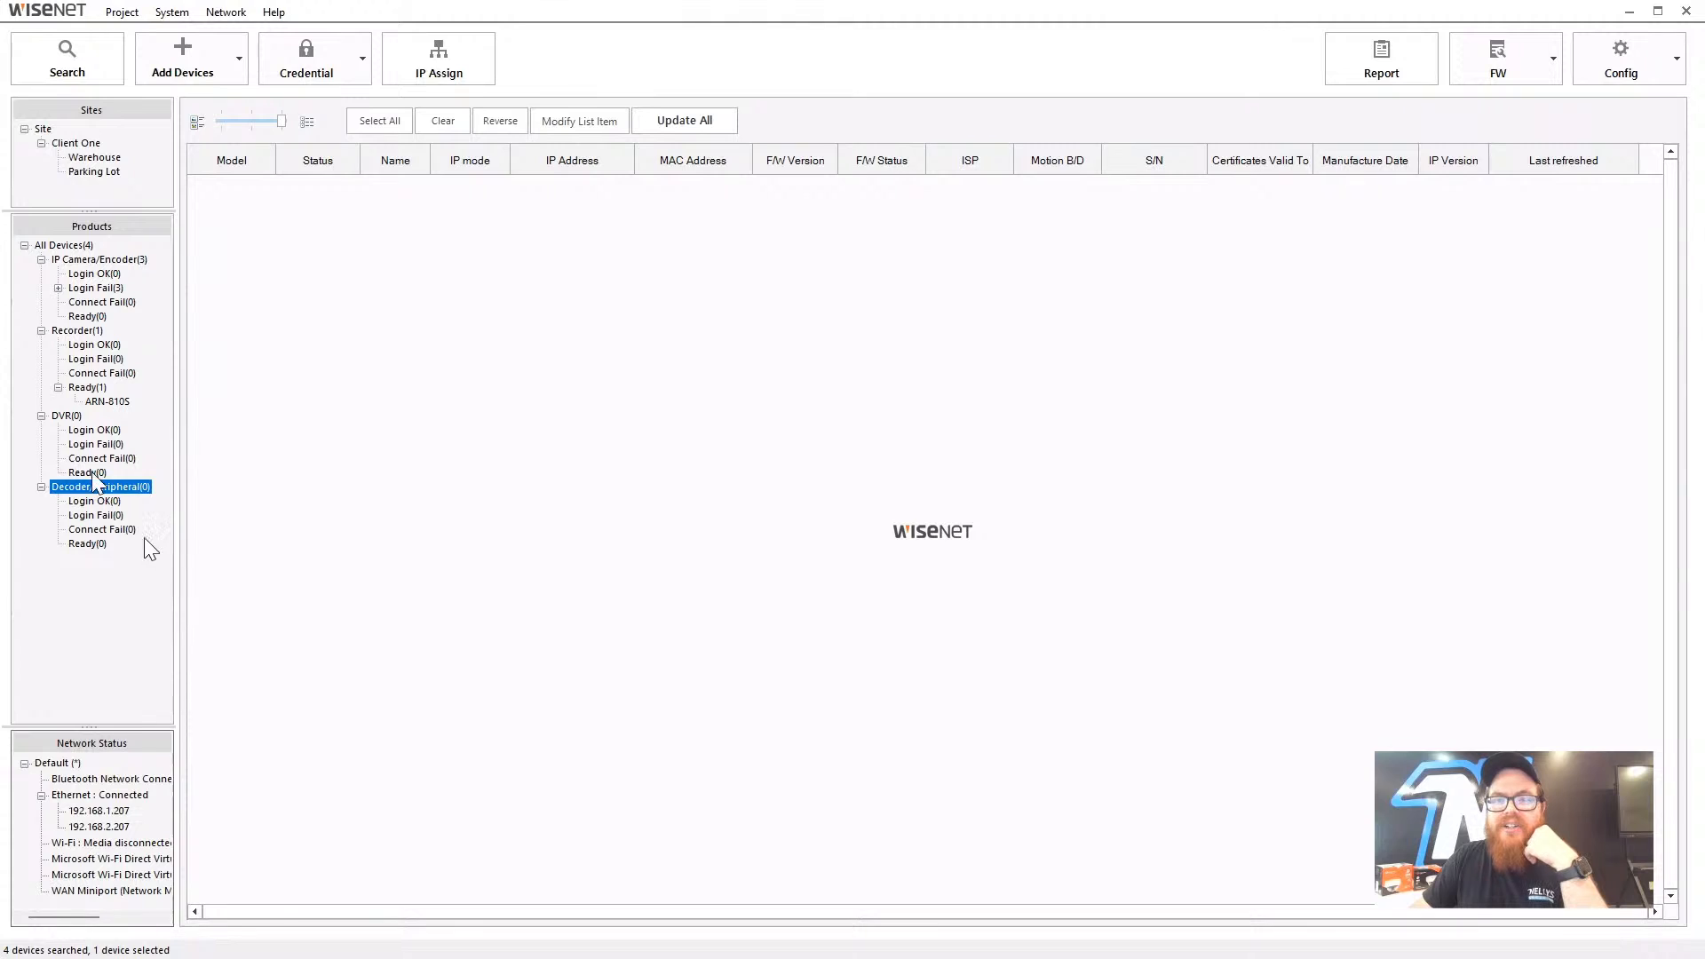
{"action": "left_click", "coordinate": [42, 416]}
{"action": "left_click", "coordinate": [42, 430]}
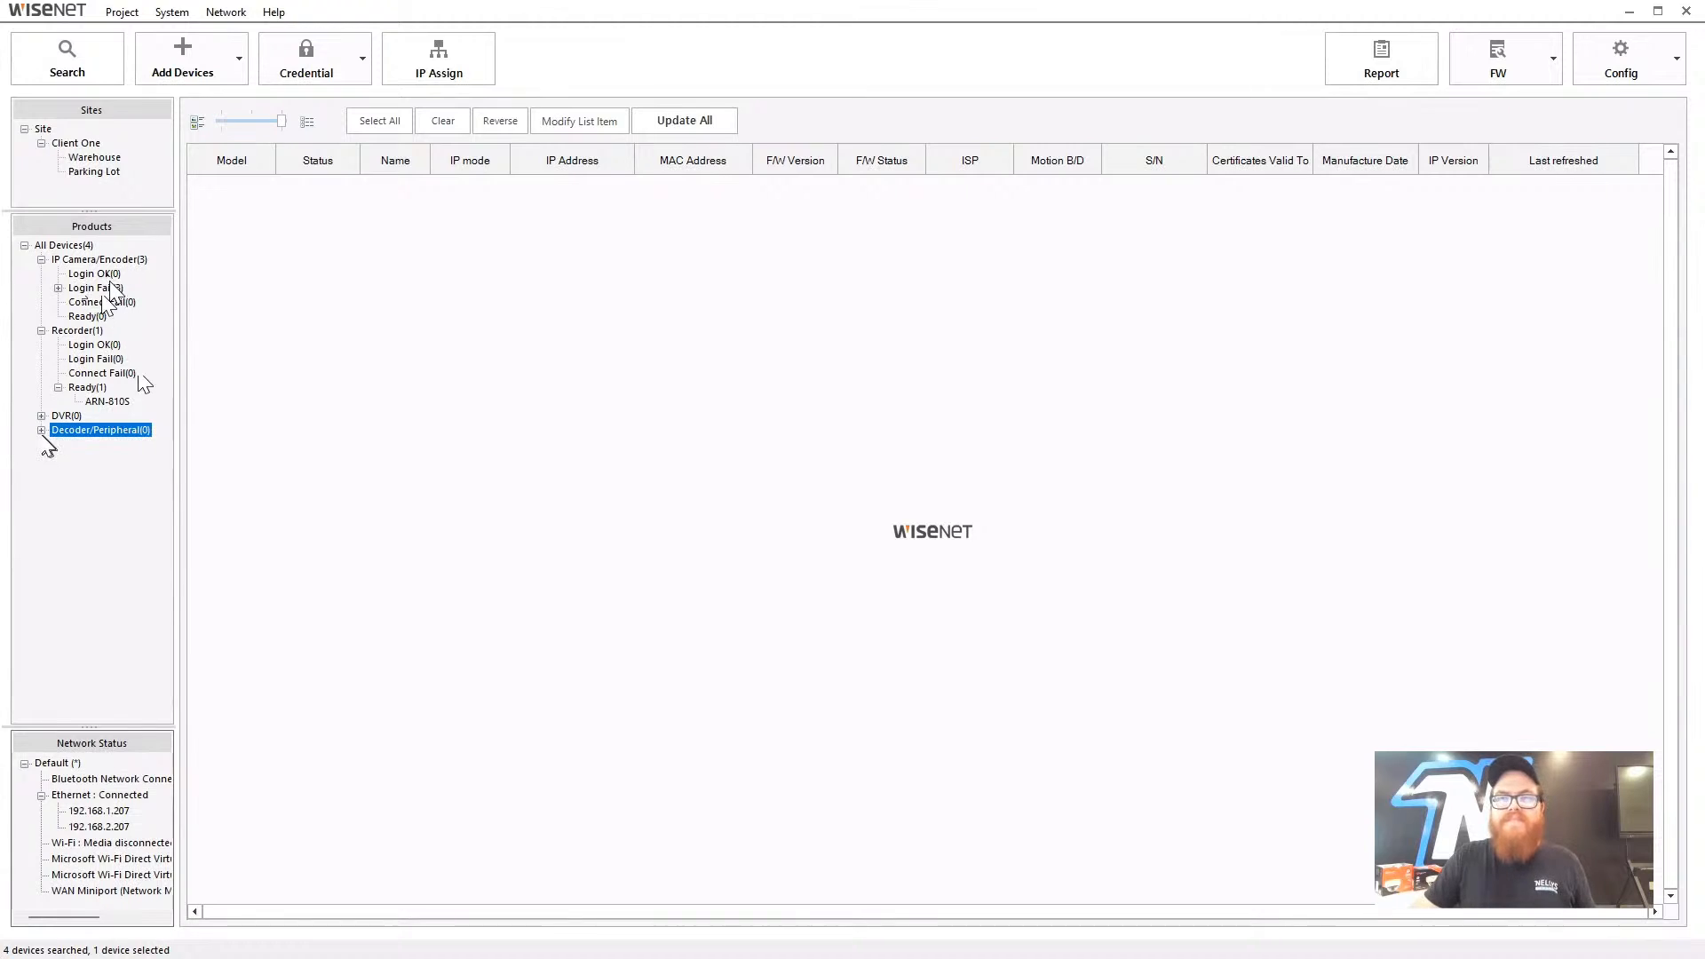
{"action": "left_click", "coordinate": [71, 246]}
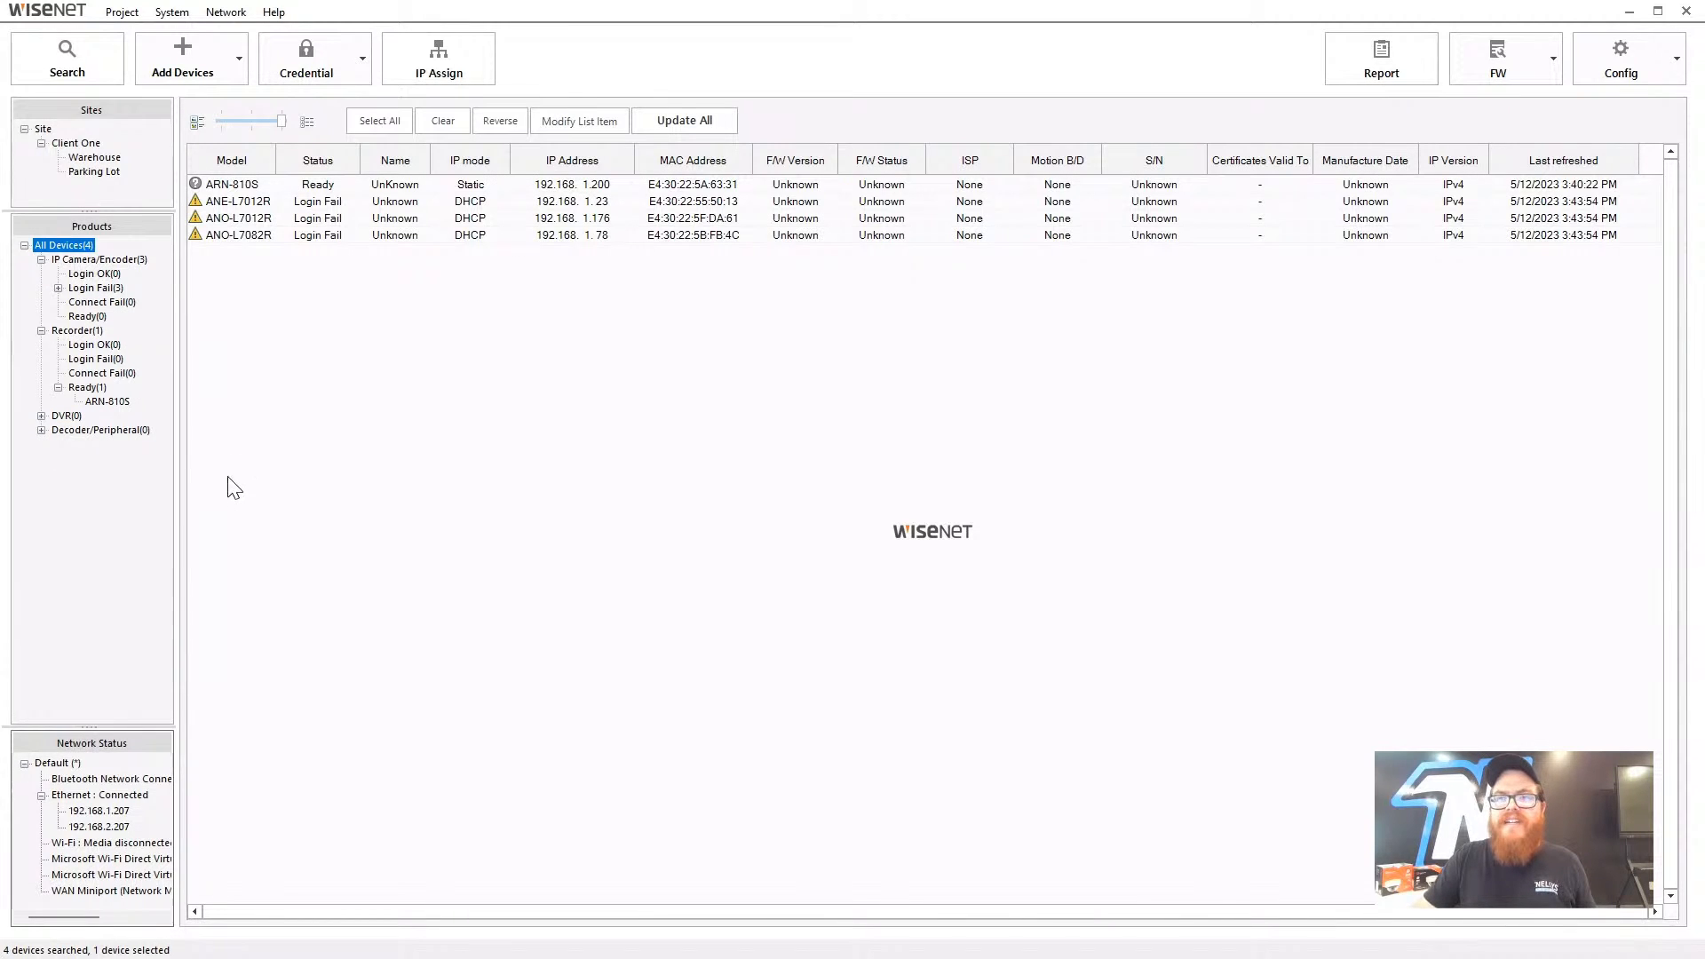
- Assign the ANO-L7082R camera to Parking Lot and check the Parking Lot and Warehouse lists
{"action": "left_click", "coordinate": [261, 255]}
{"action": "left_click", "coordinate": [256, 236]}
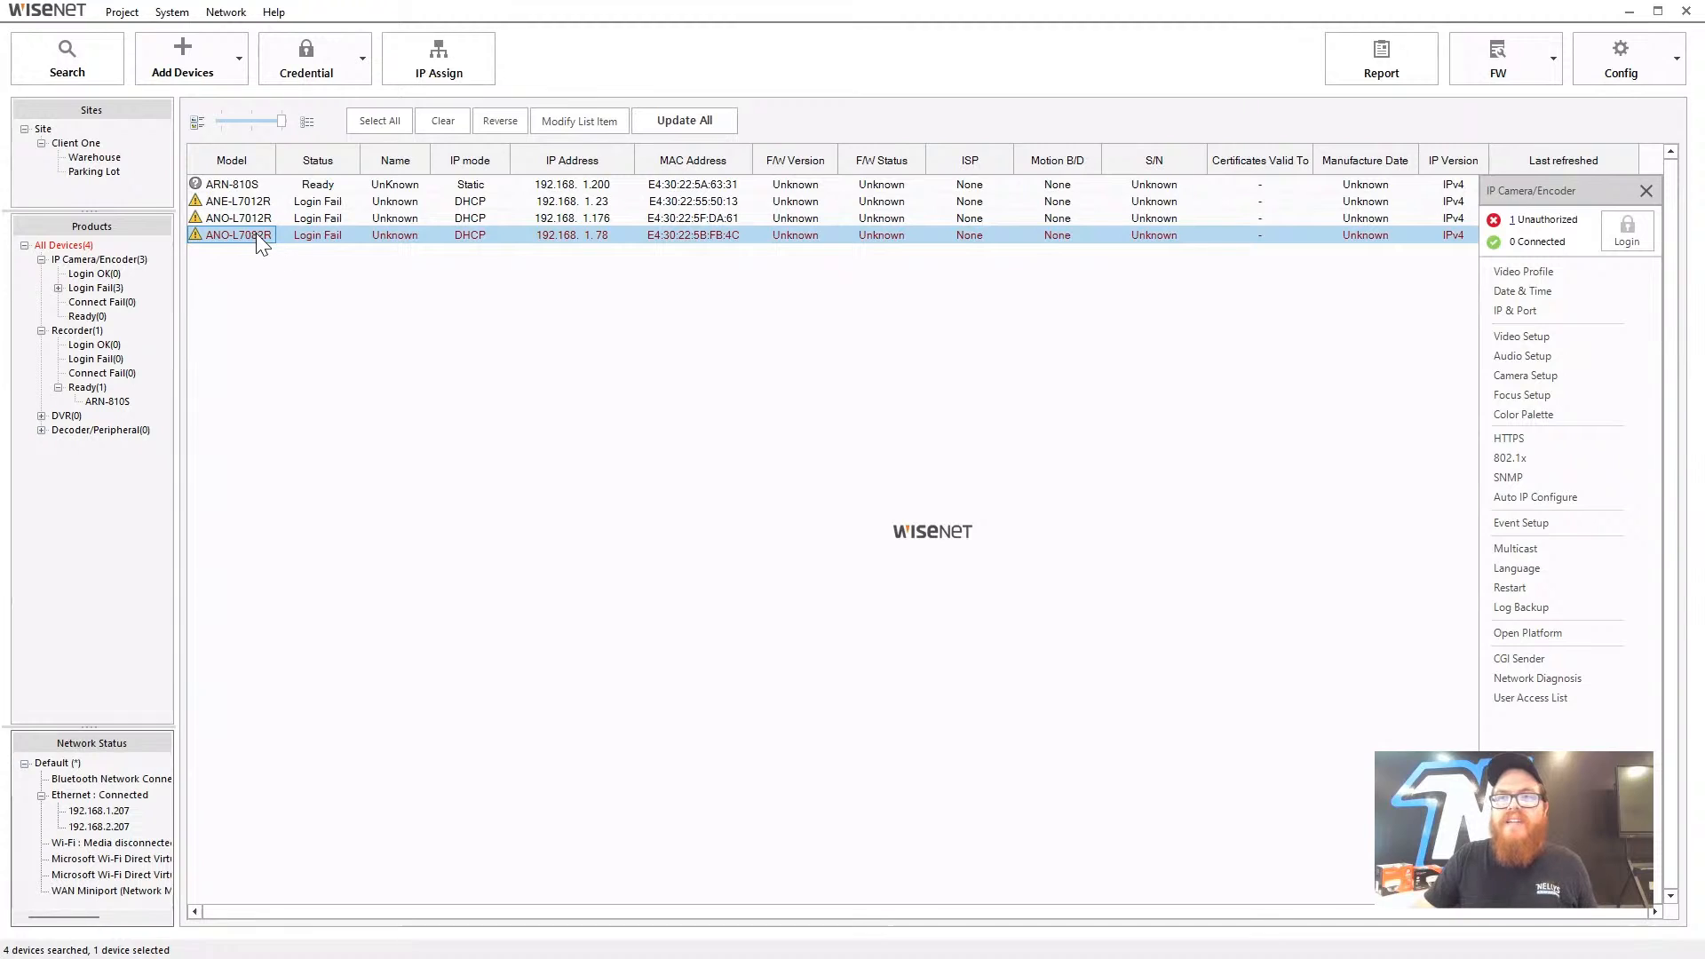
{"action": "left_click_drag", "start_coordinate": [256, 232], "coordinate": [120, 173]}
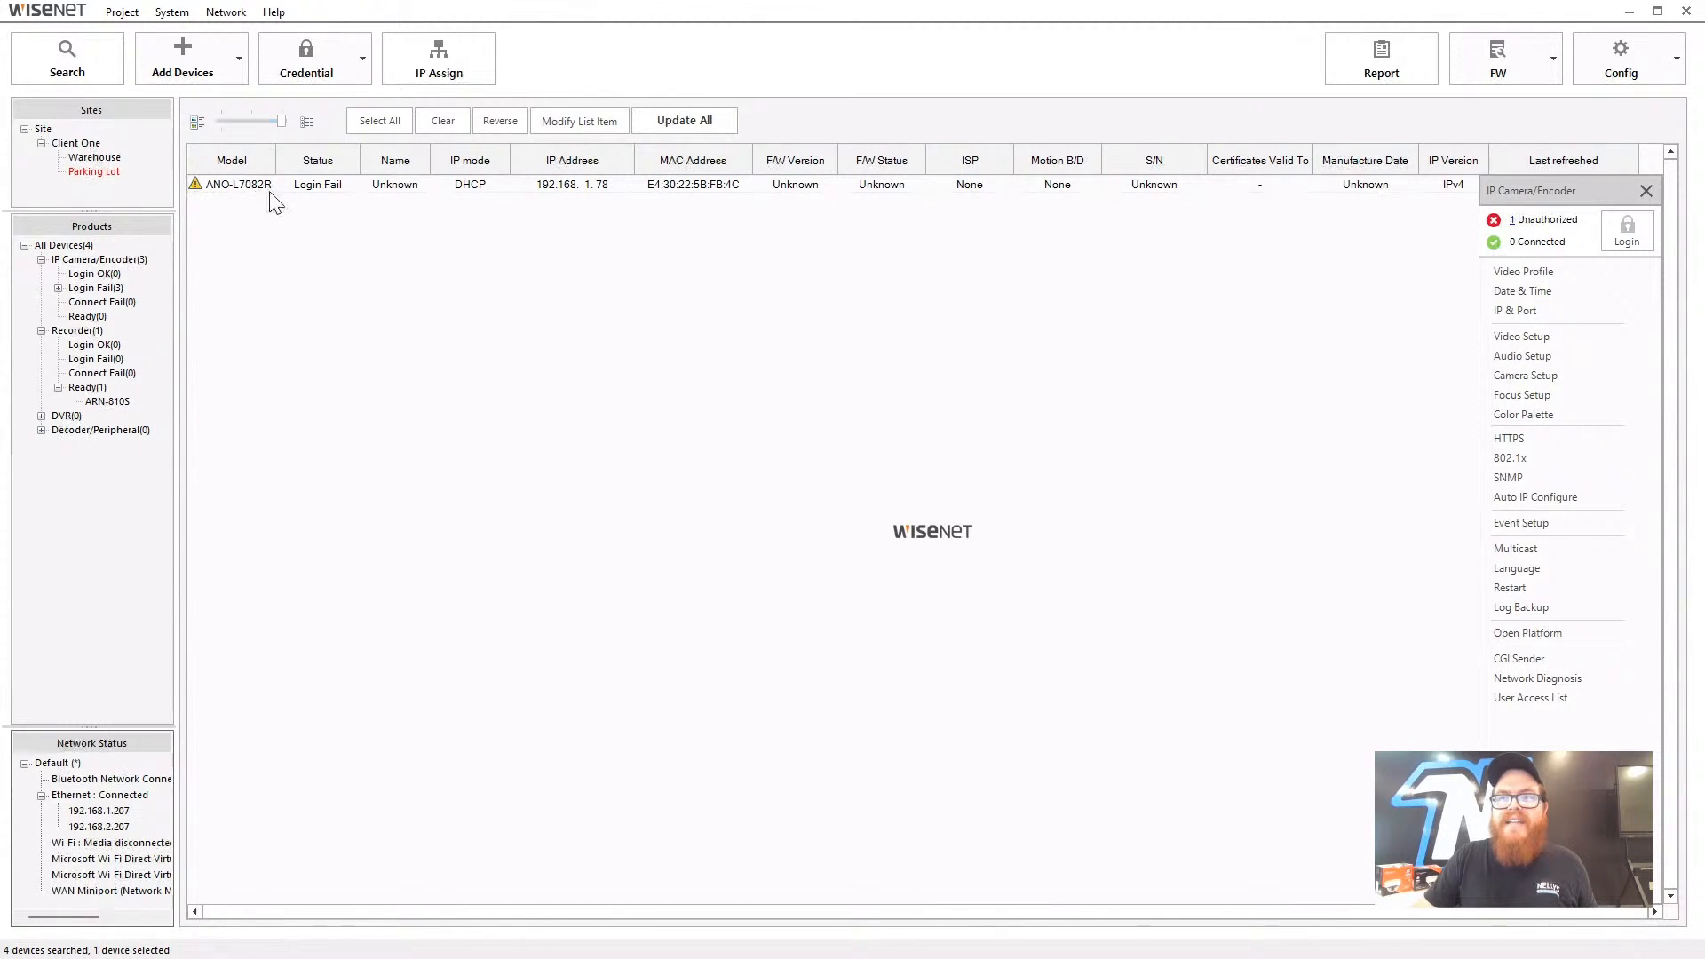
{"action": "left_click", "coordinate": [105, 171]}
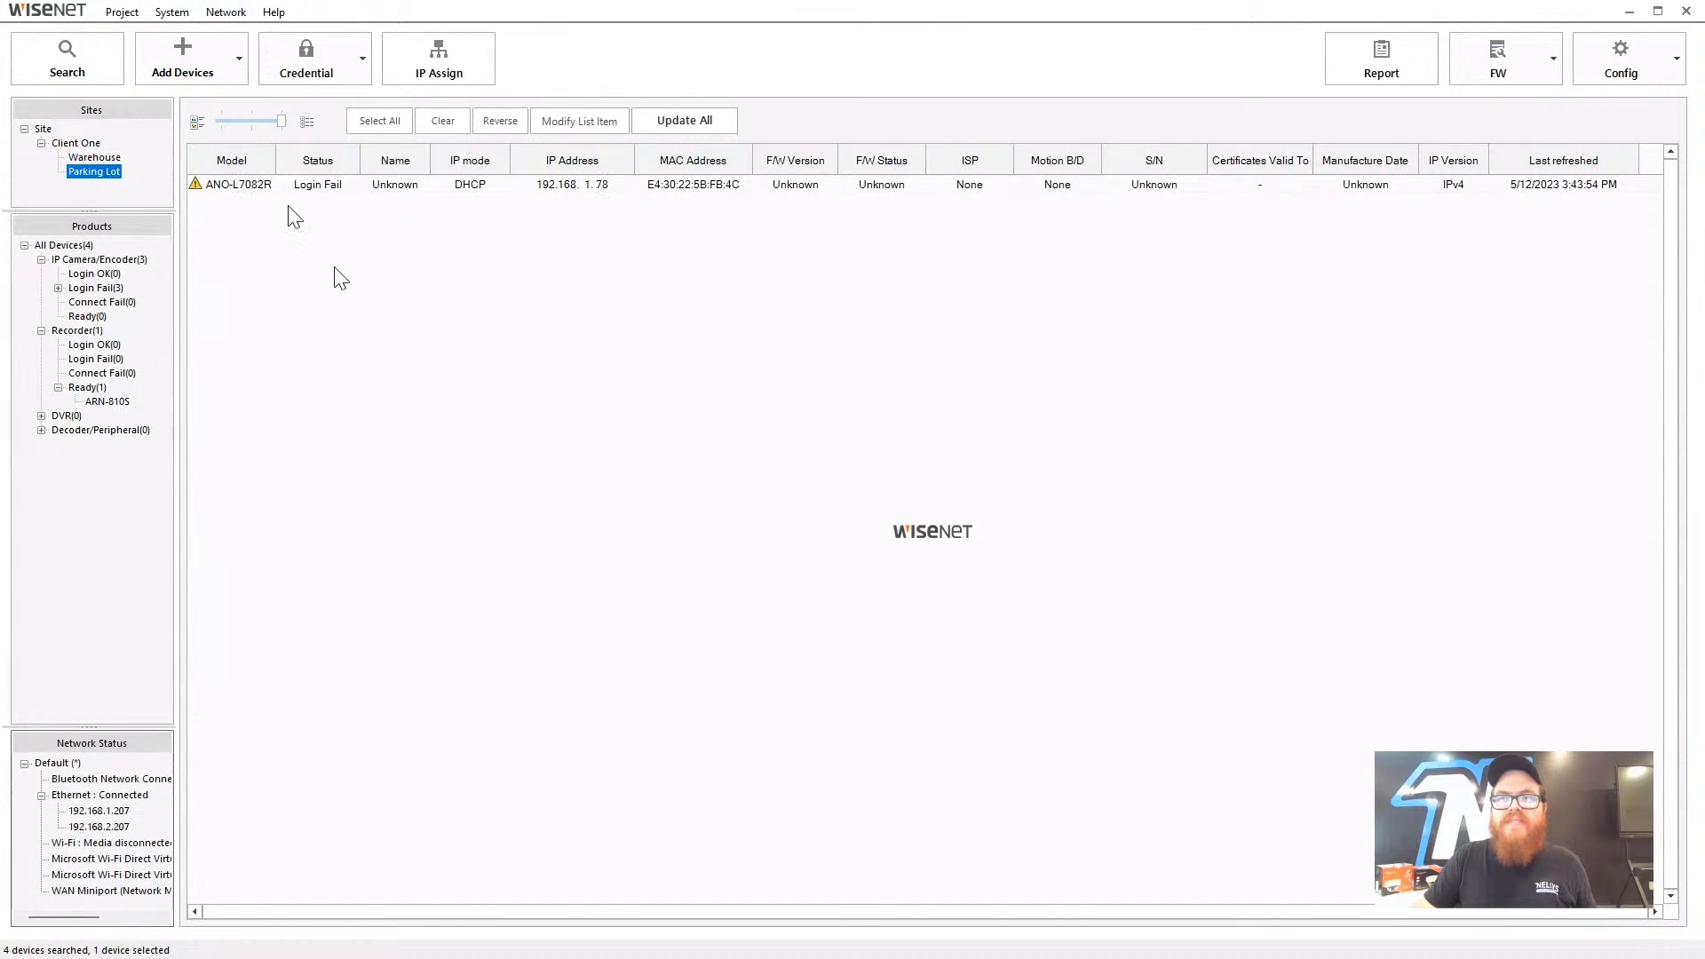
{"action": "left_click", "coordinate": [94, 157]}
- From All Devices, drag a camera onto Client One, then compare the Client One, Parking Lot and Warehouse lists
{"action": "left_click", "coordinate": [64, 245]}
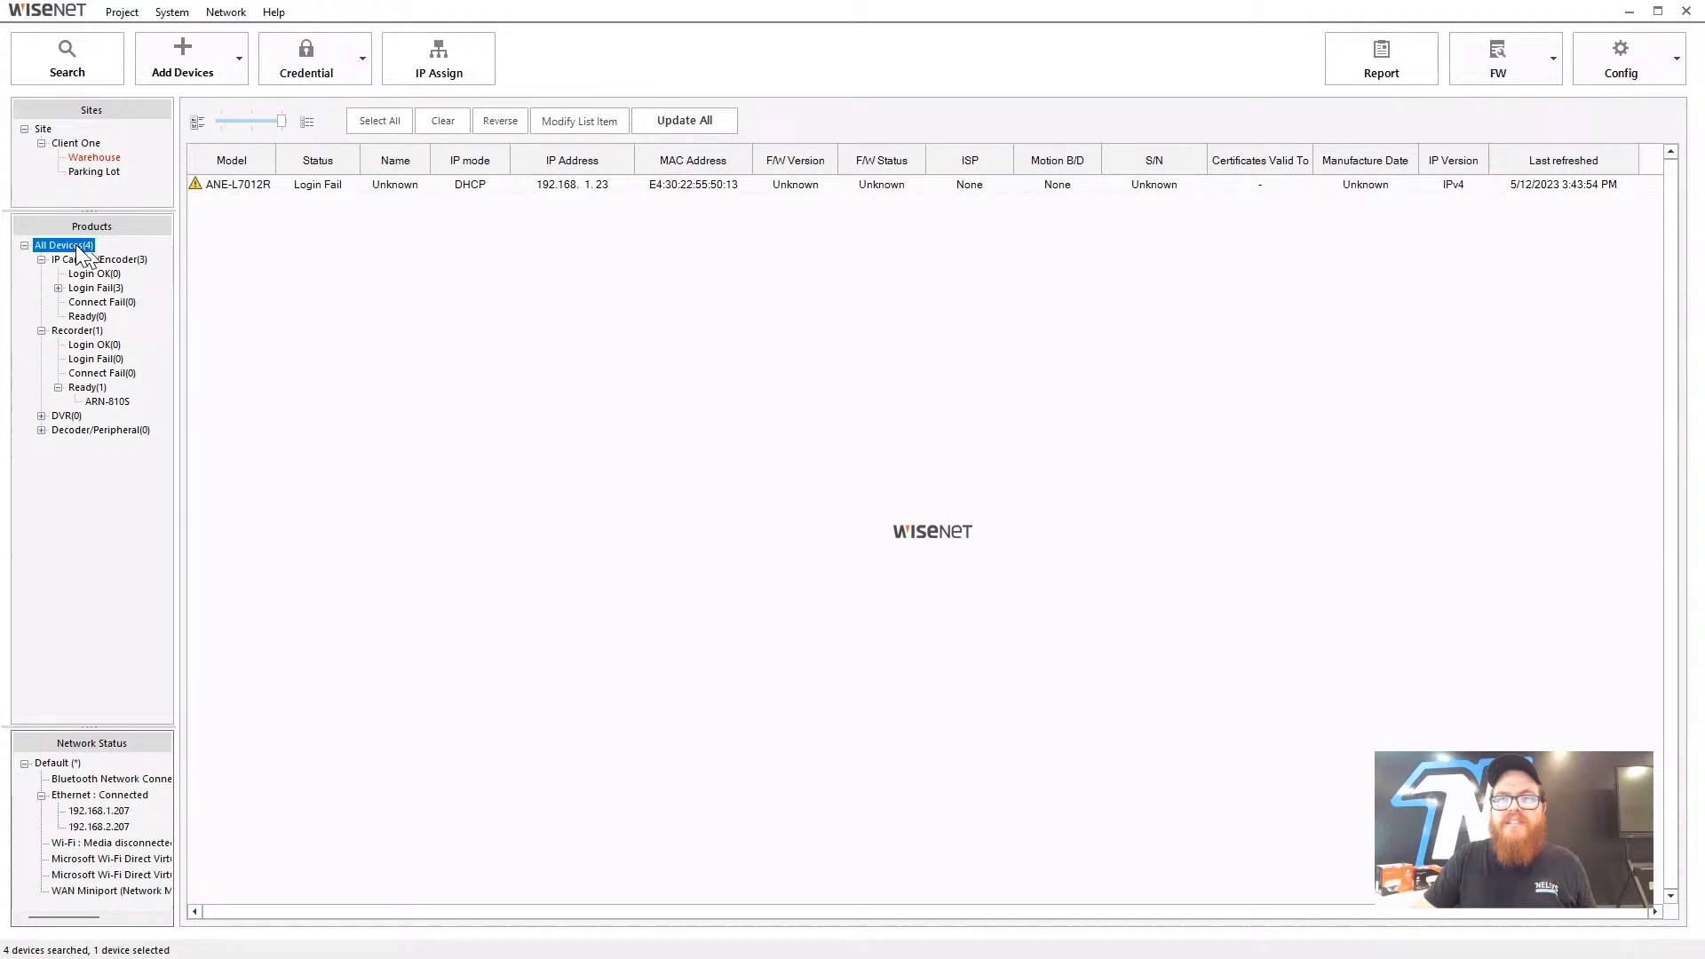
{"action": "left_click", "coordinate": [215, 251]}
{"action": "left_click_drag", "start_coordinate": [236, 237], "coordinate": [79, 144]}
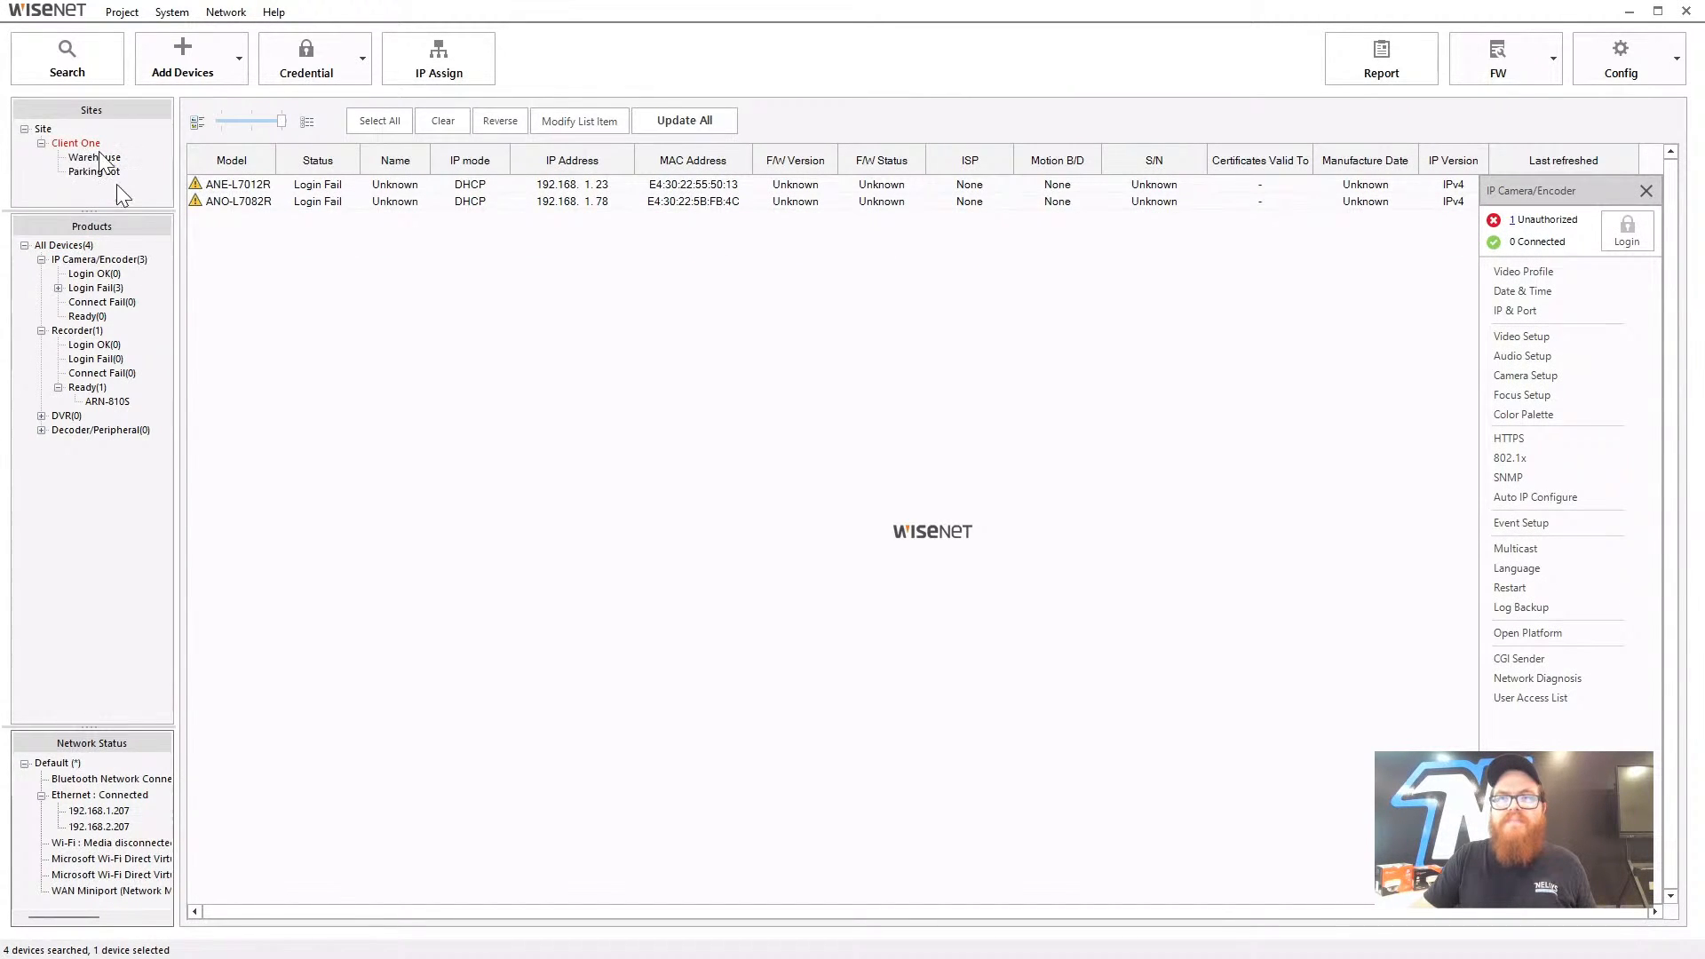
{"action": "left_click", "coordinate": [86, 146]}
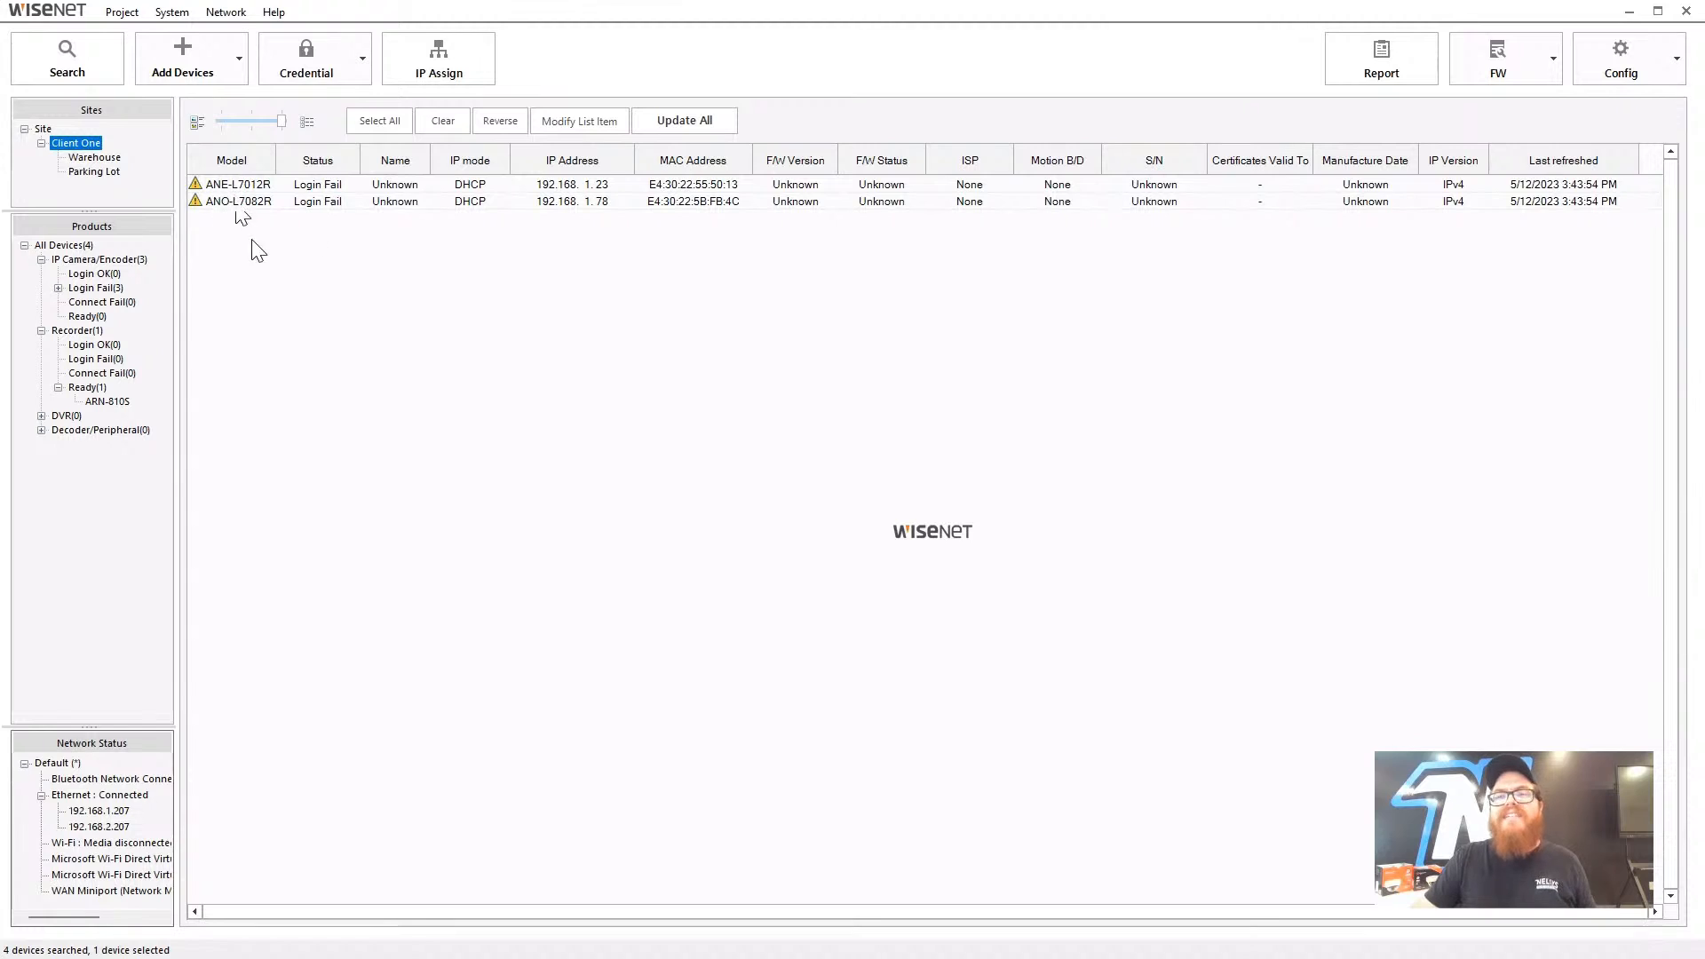
{"action": "left_click", "coordinate": [108, 171]}
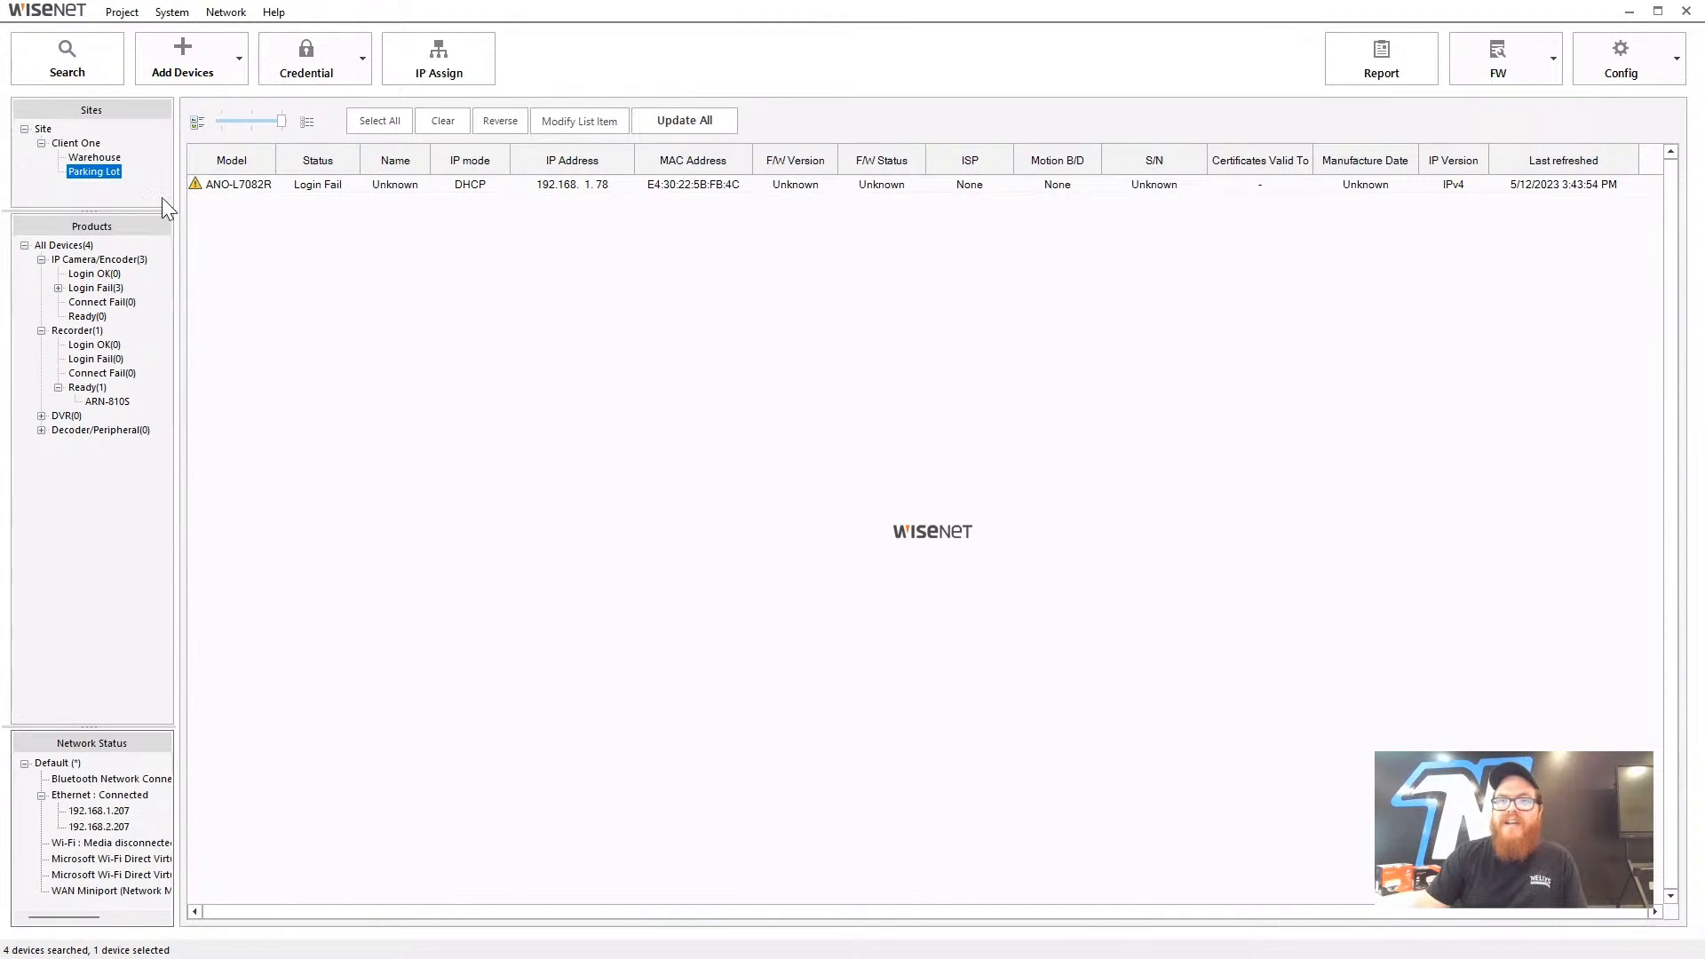
{"action": "left_click", "coordinate": [94, 157]}
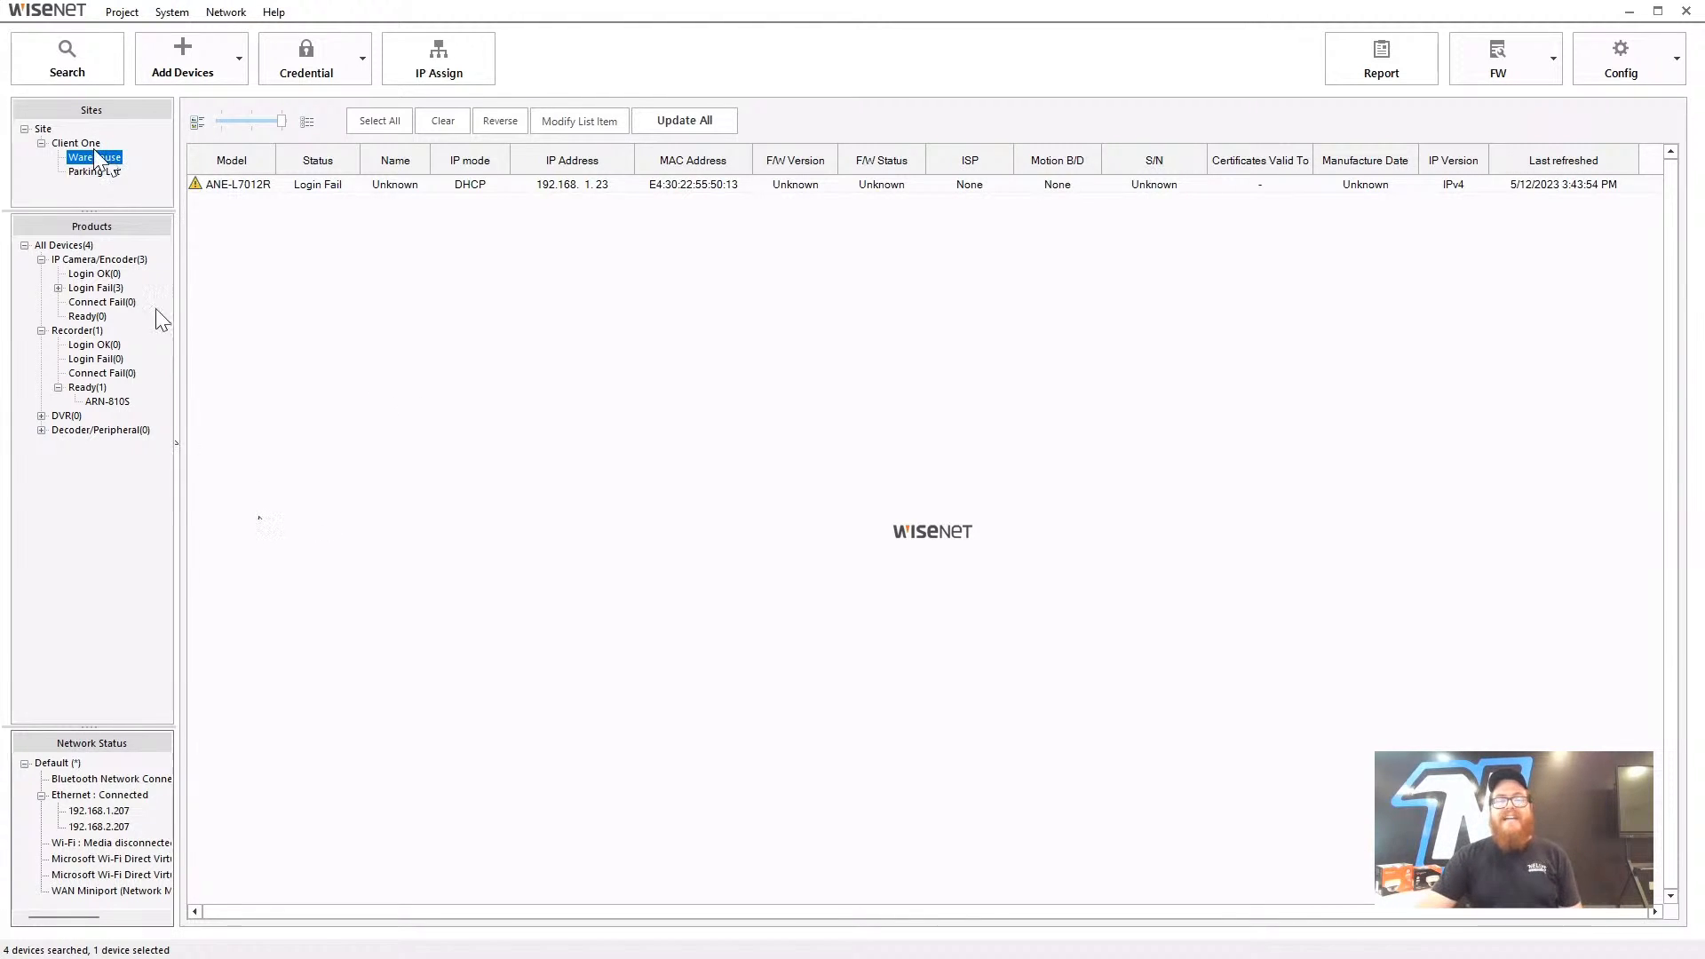
- Select the ANE-L7012R camera, check its context menu, and bring up the Credential options
{"action": "left_click", "coordinate": [222, 184]}
{"action": "right_click", "coordinate": [245, 191]}
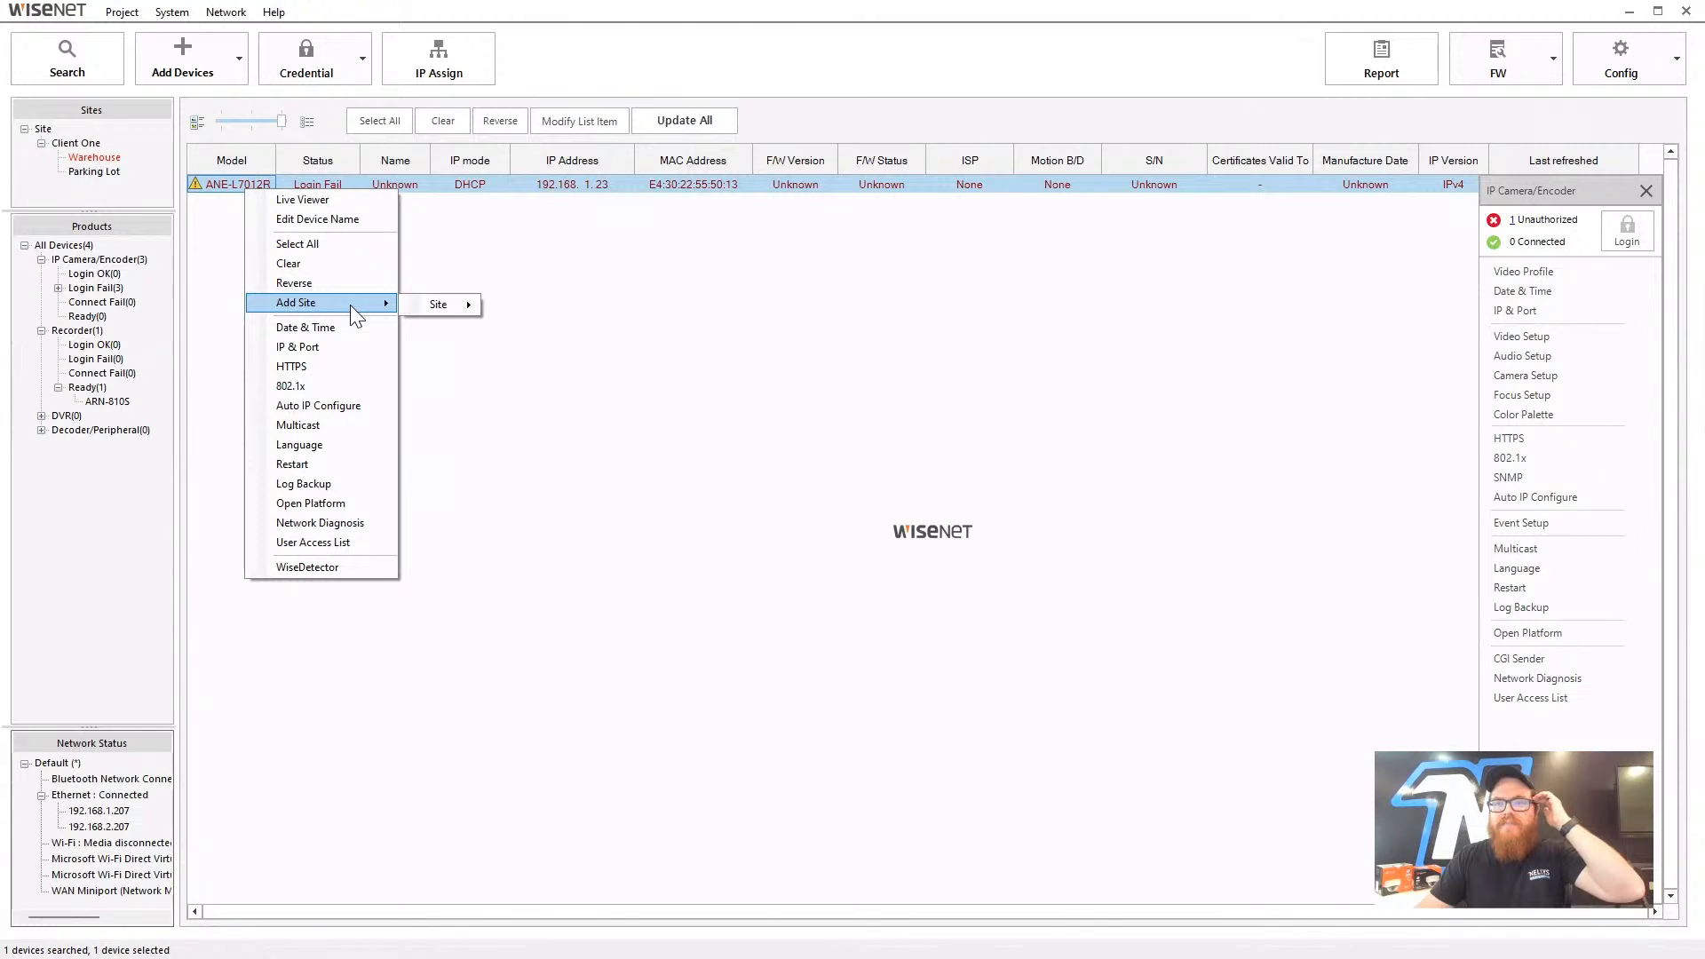
{"action": "left_click", "coordinate": [231, 219]}
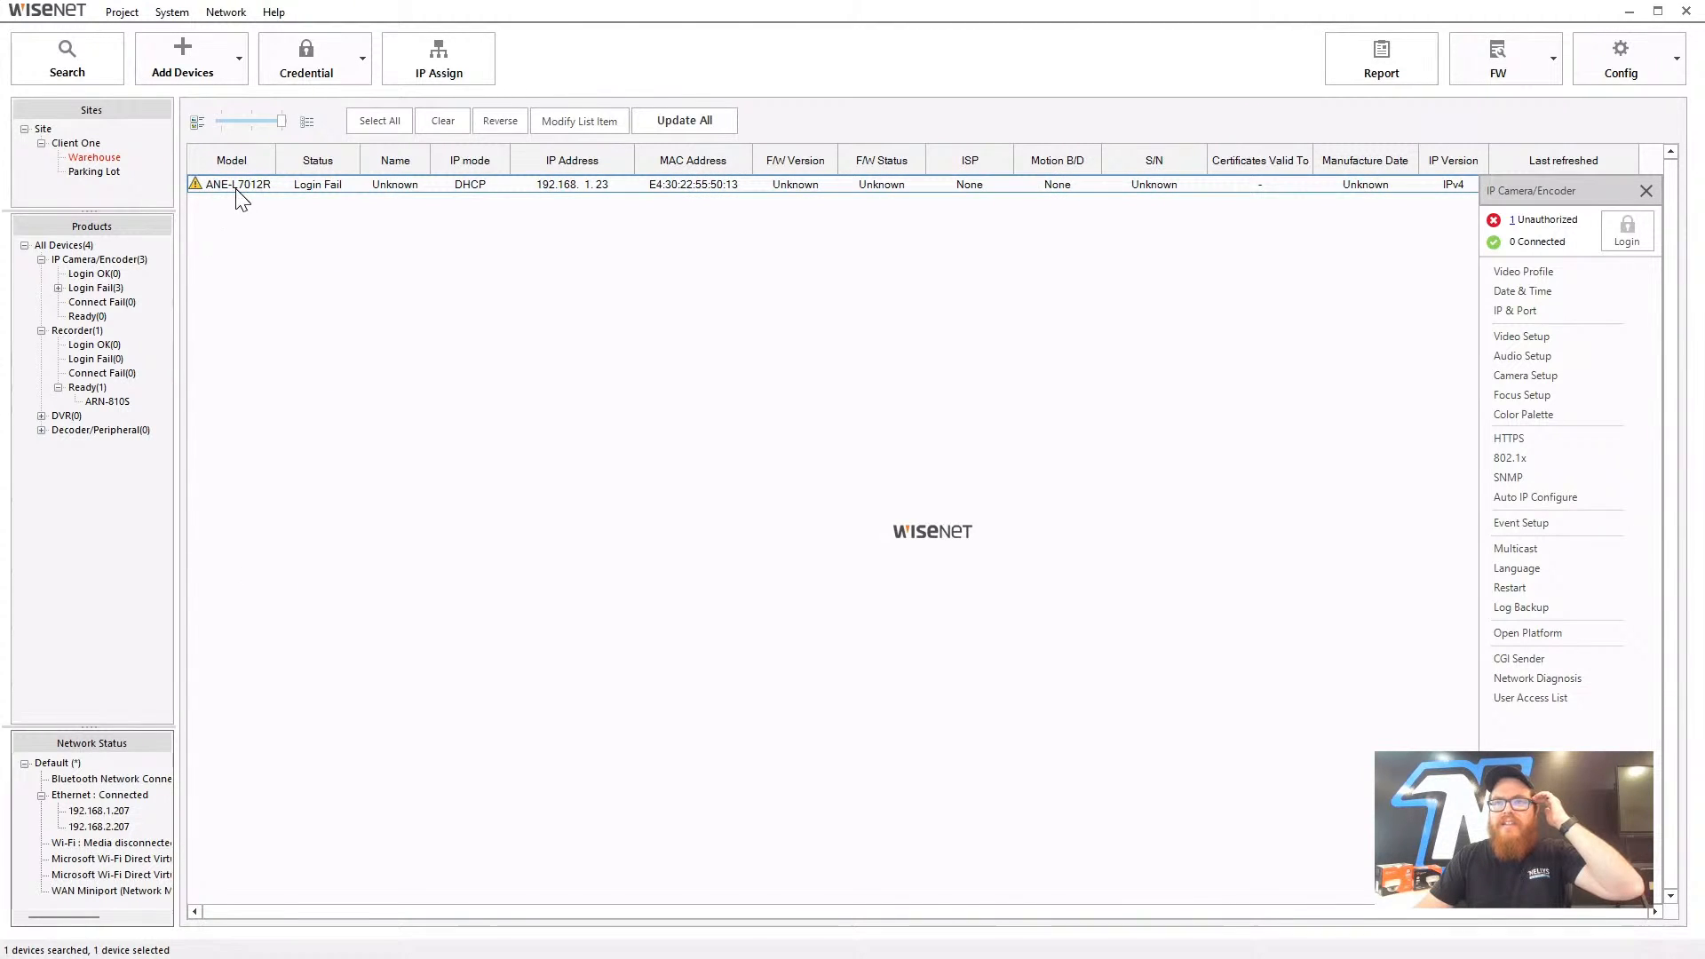
{"action": "left_click", "coordinate": [362, 60]}
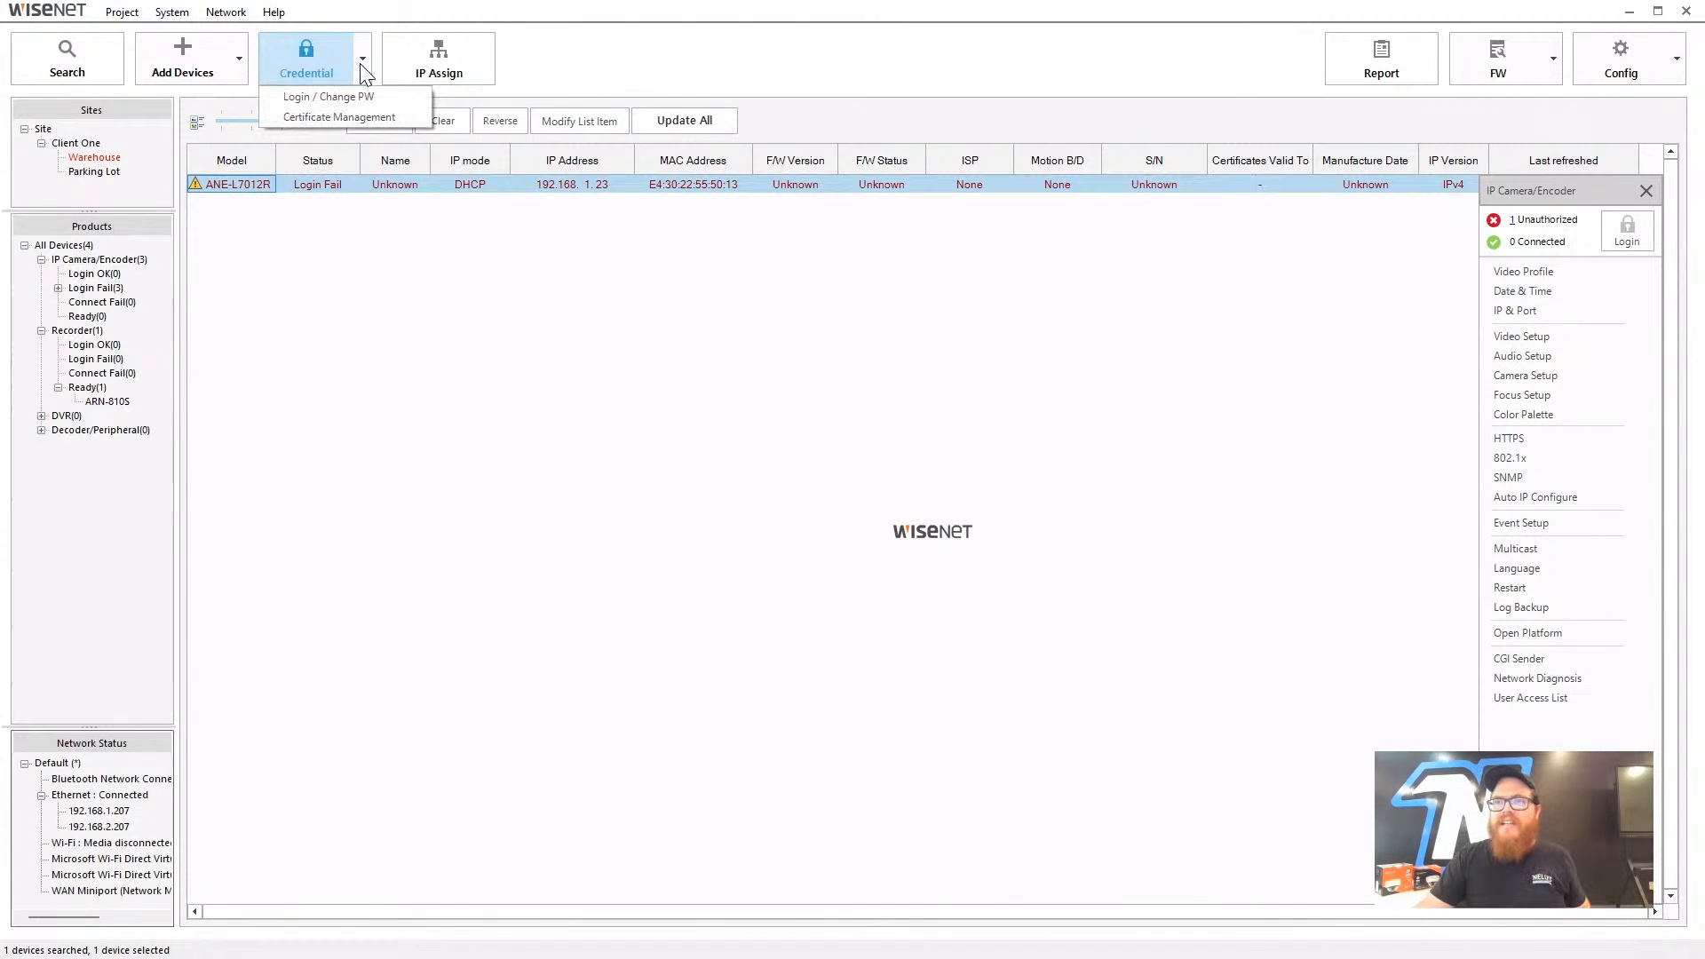
- Log in to ANE-L7012R with the admin password via Login / Change PW, then close the dialog
{"action": "left_click", "coordinate": [355, 94]}
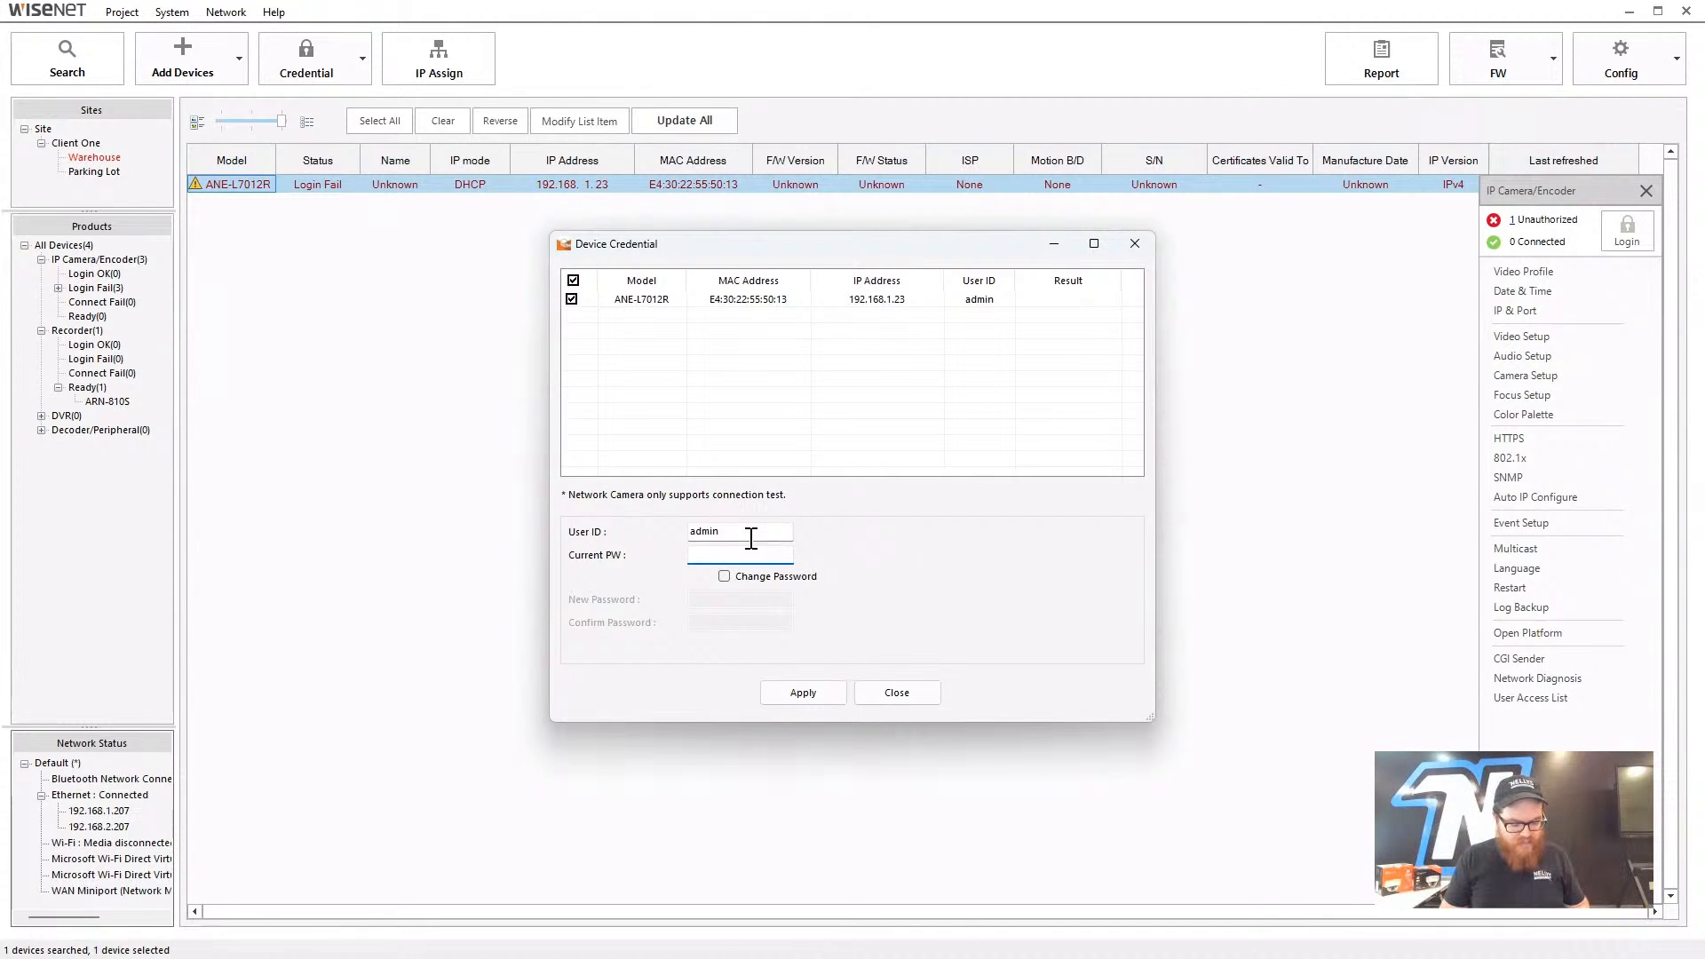
{"action": "type", "text": "****"}
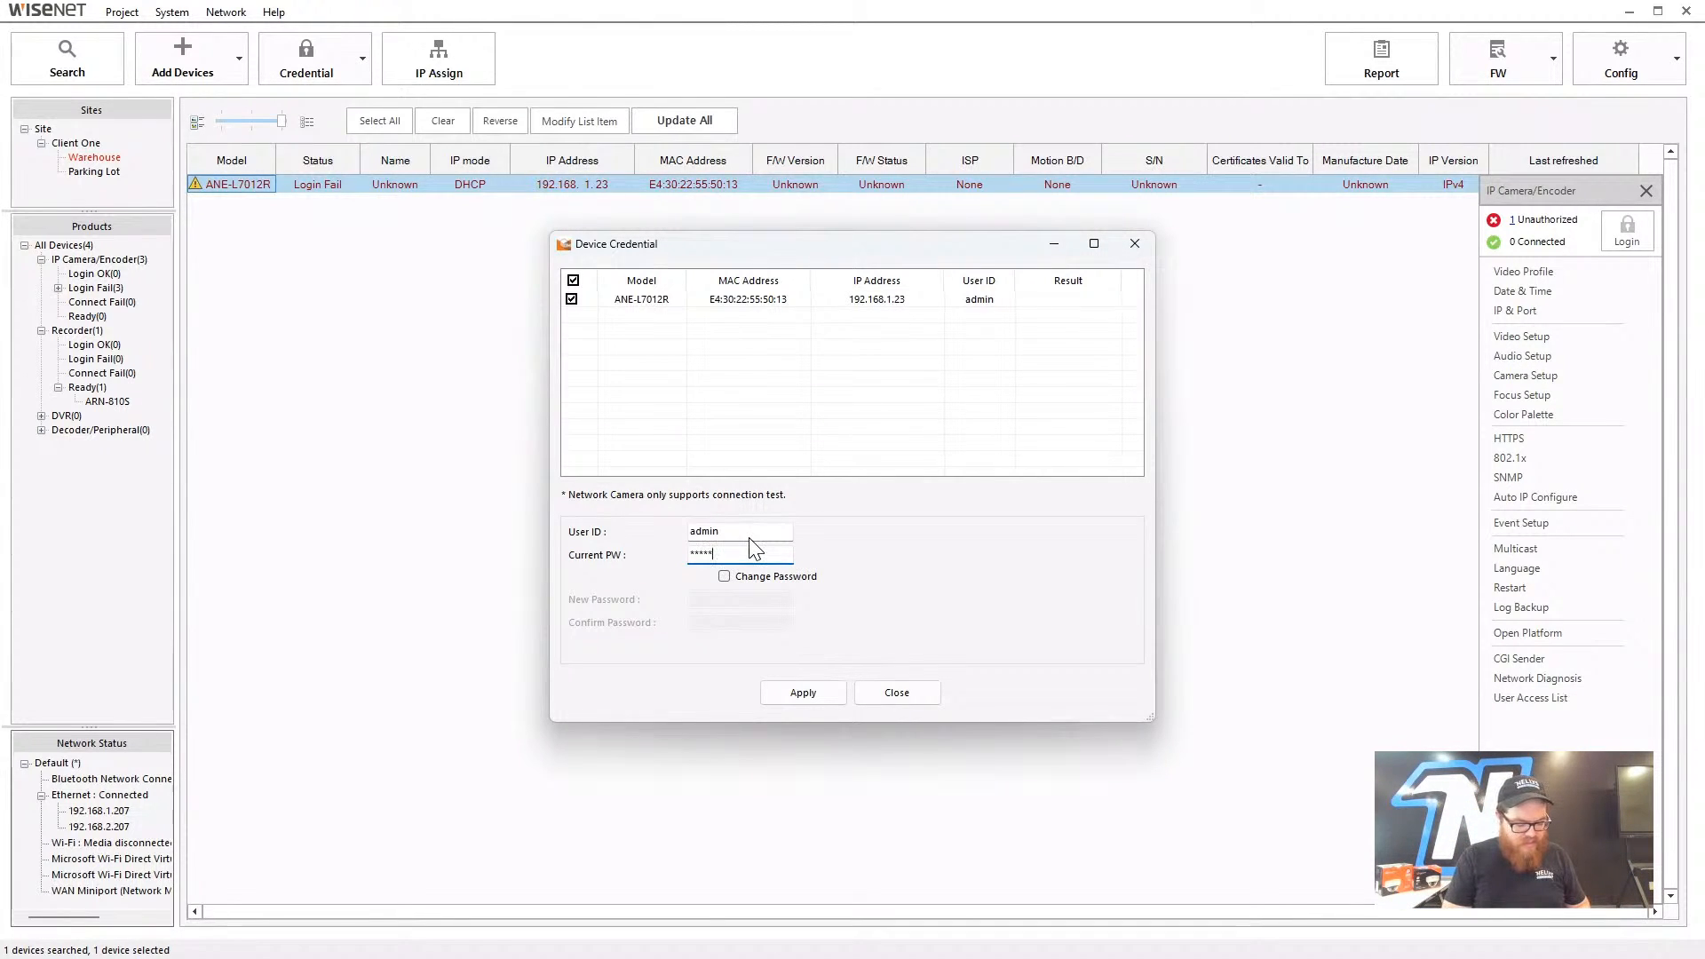
{"action": "type", "text": "*"}
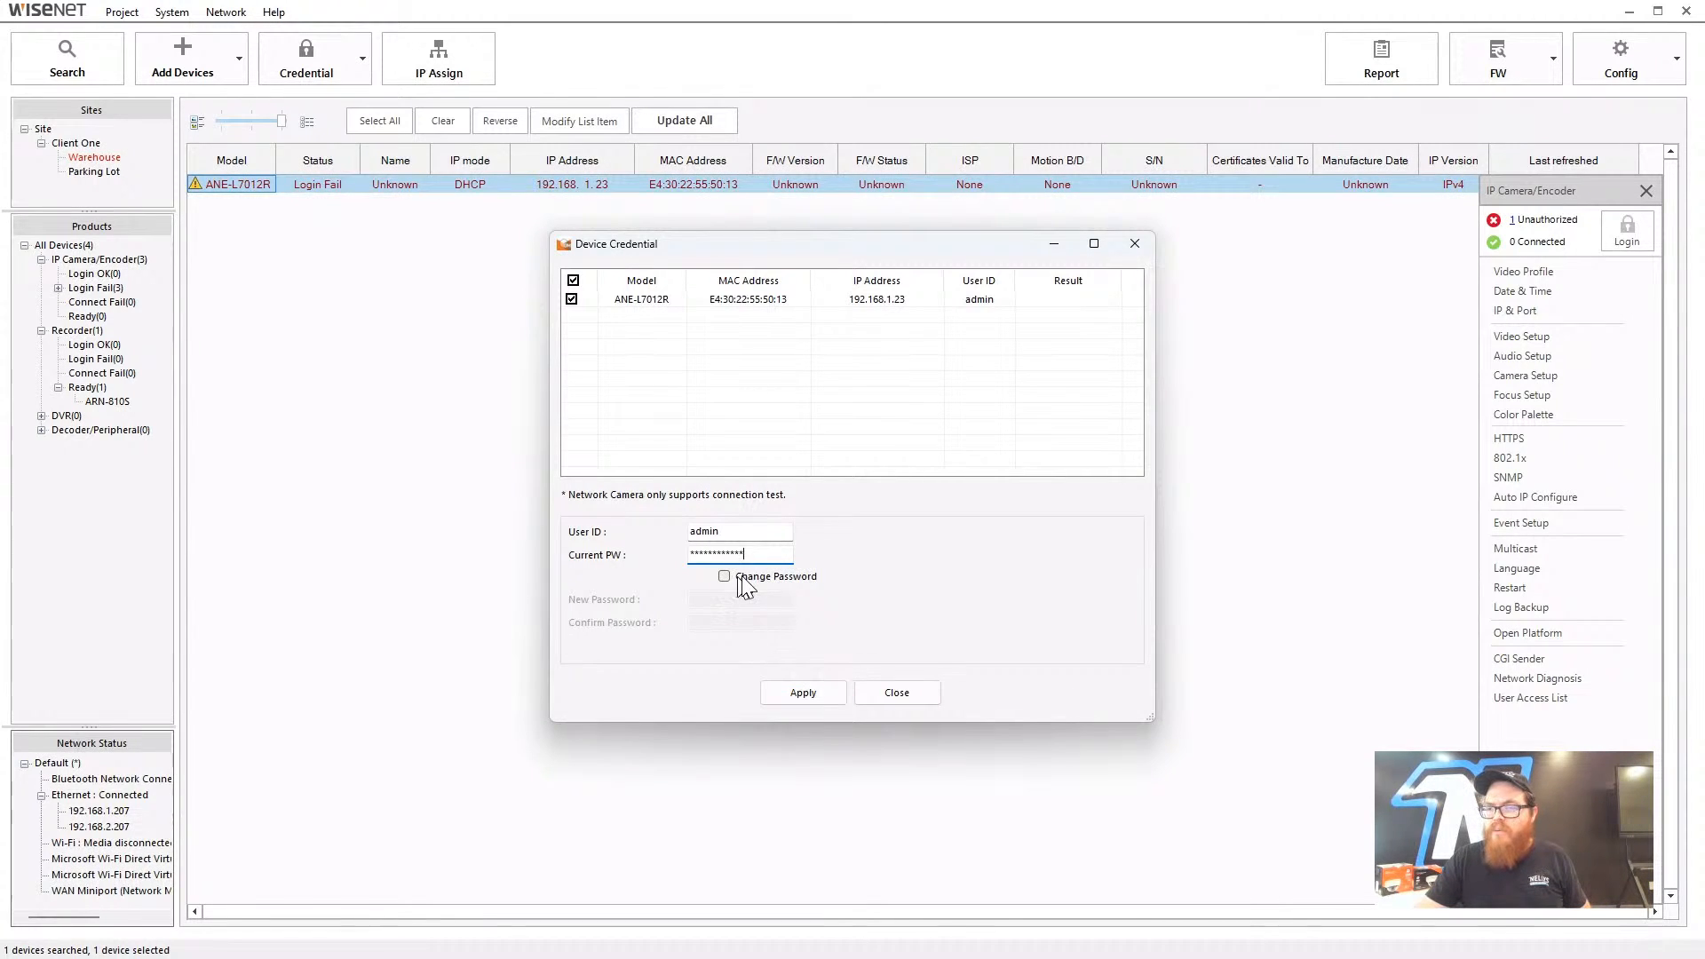
{"action": "left_click", "coordinate": [792, 693]}
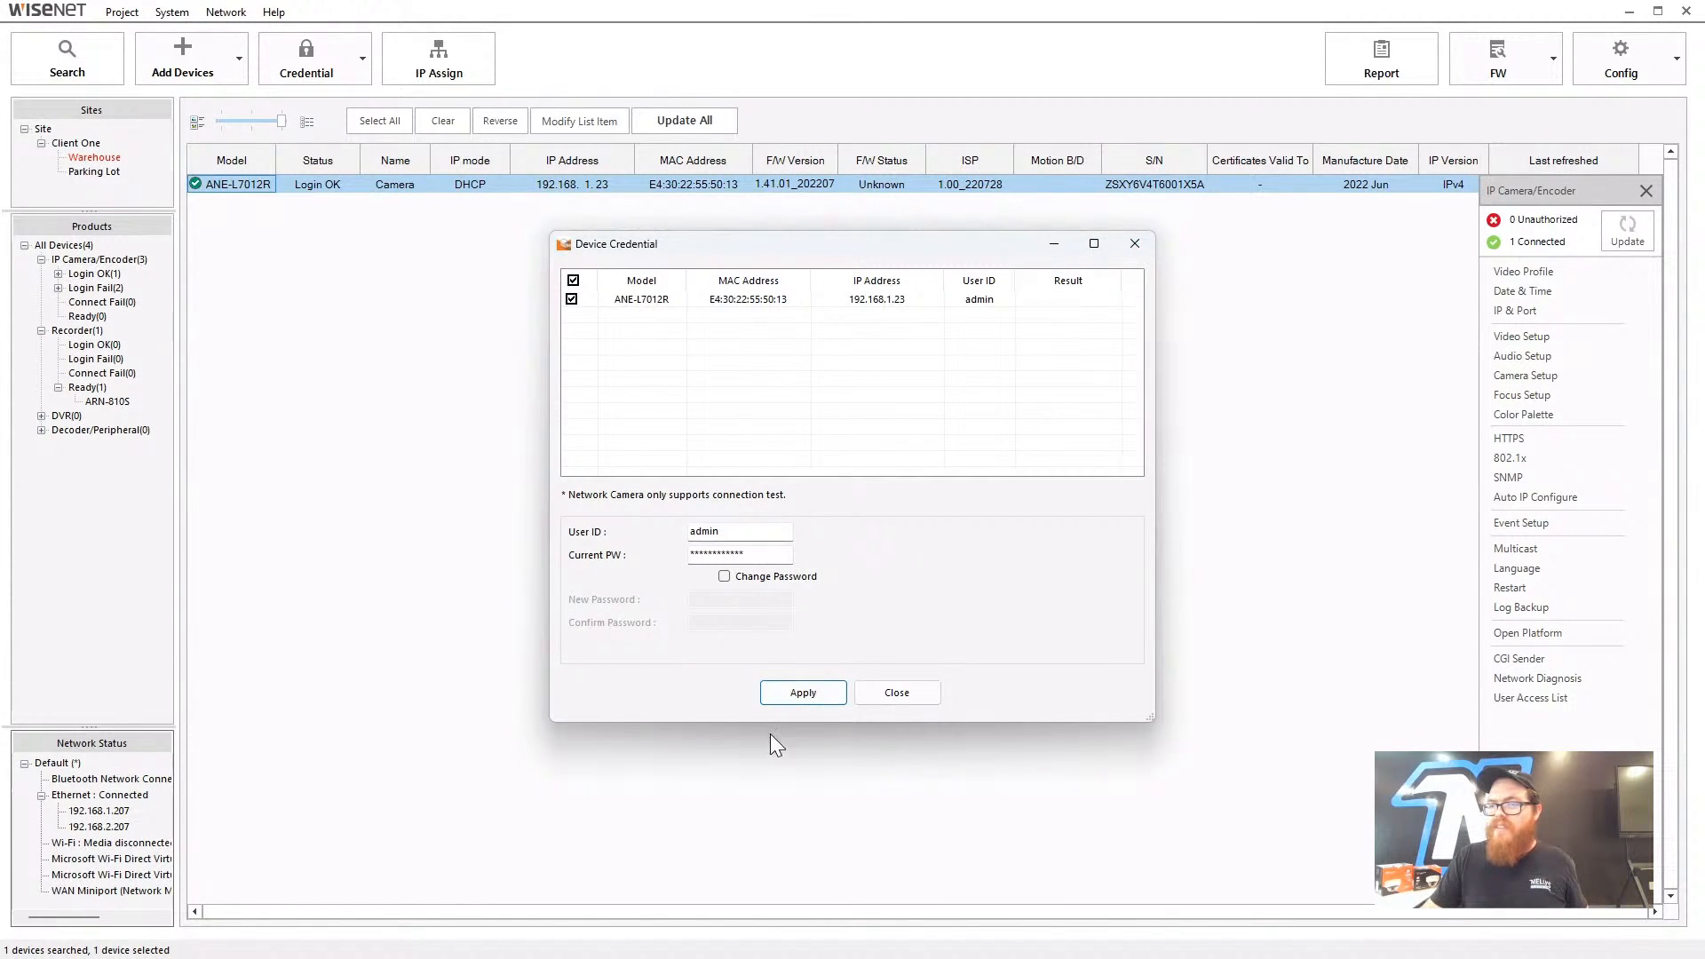
{"action": "left_click", "coordinate": [1135, 244]}
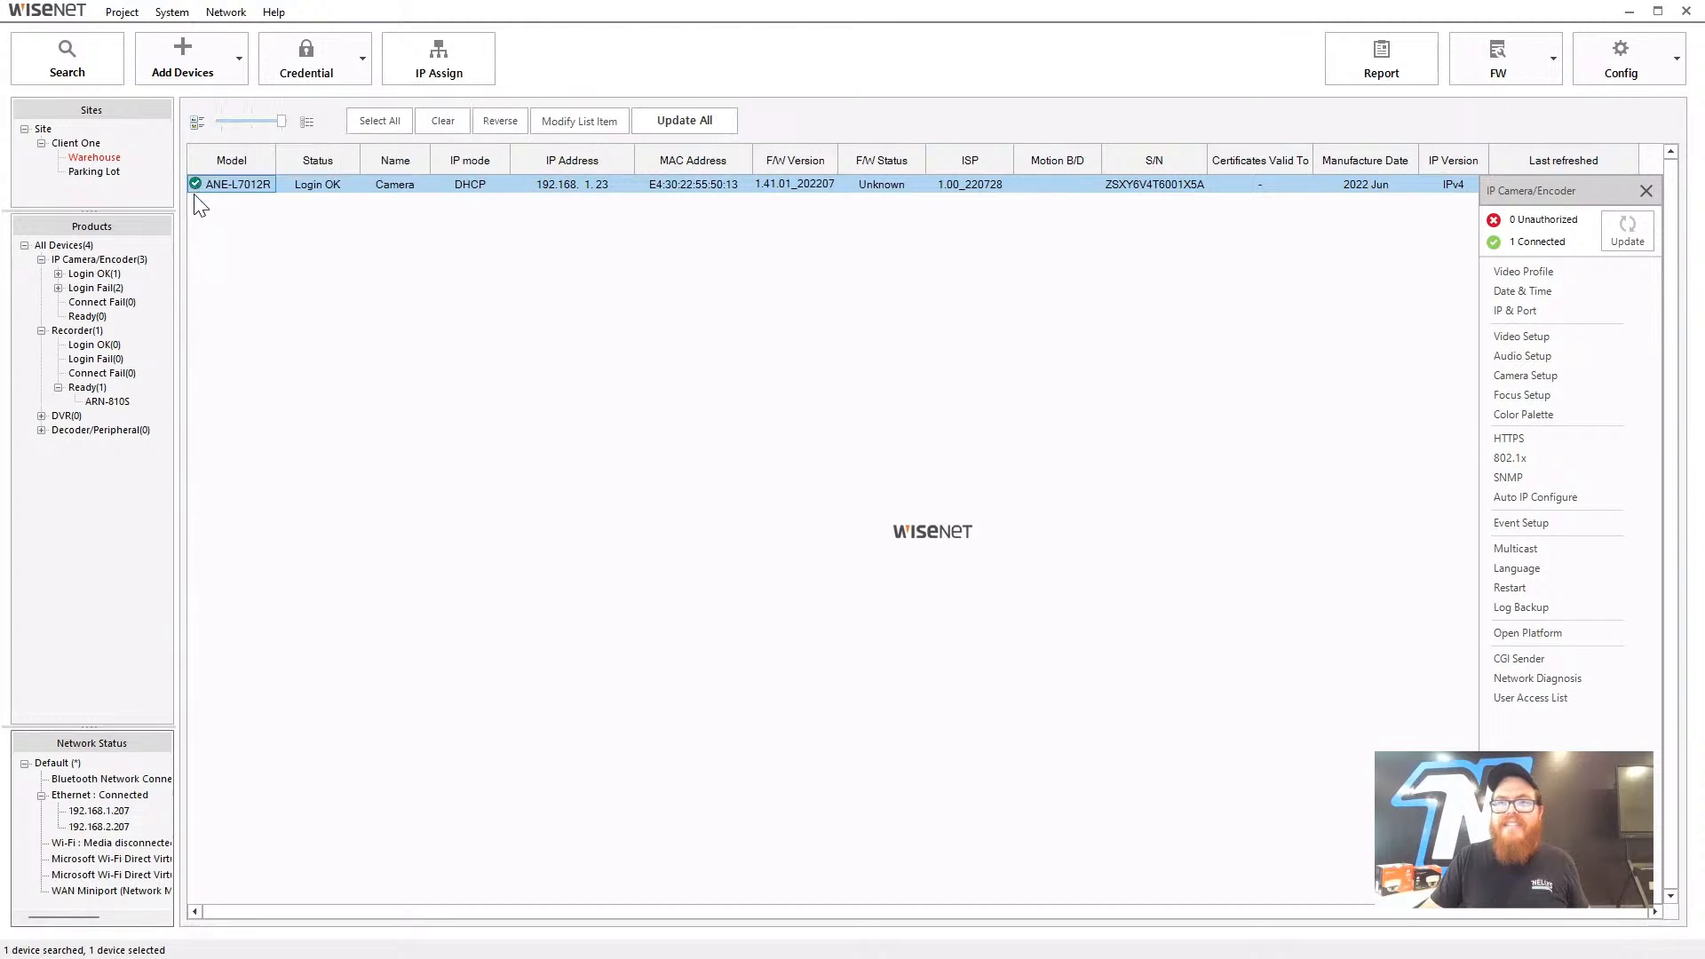
- Check the camera lists for Parking Lot, Warehouse and Client One
{"action": "left_click", "coordinate": [104, 172]}
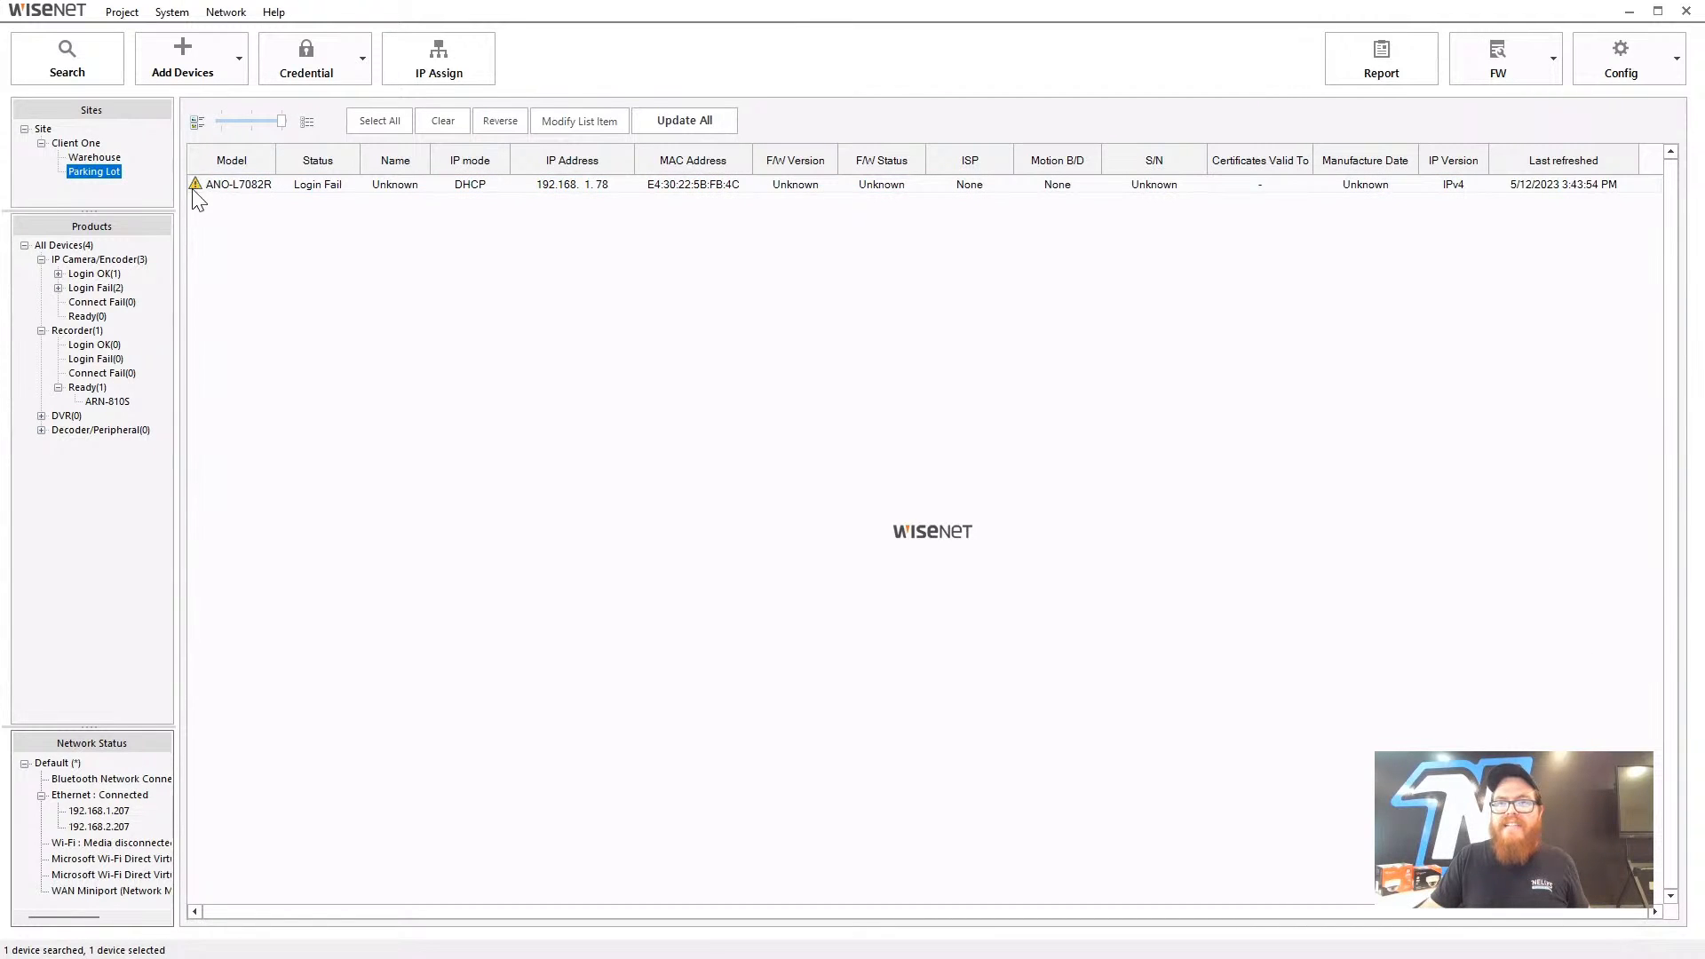
{"action": "left_click", "coordinate": [99, 158]}
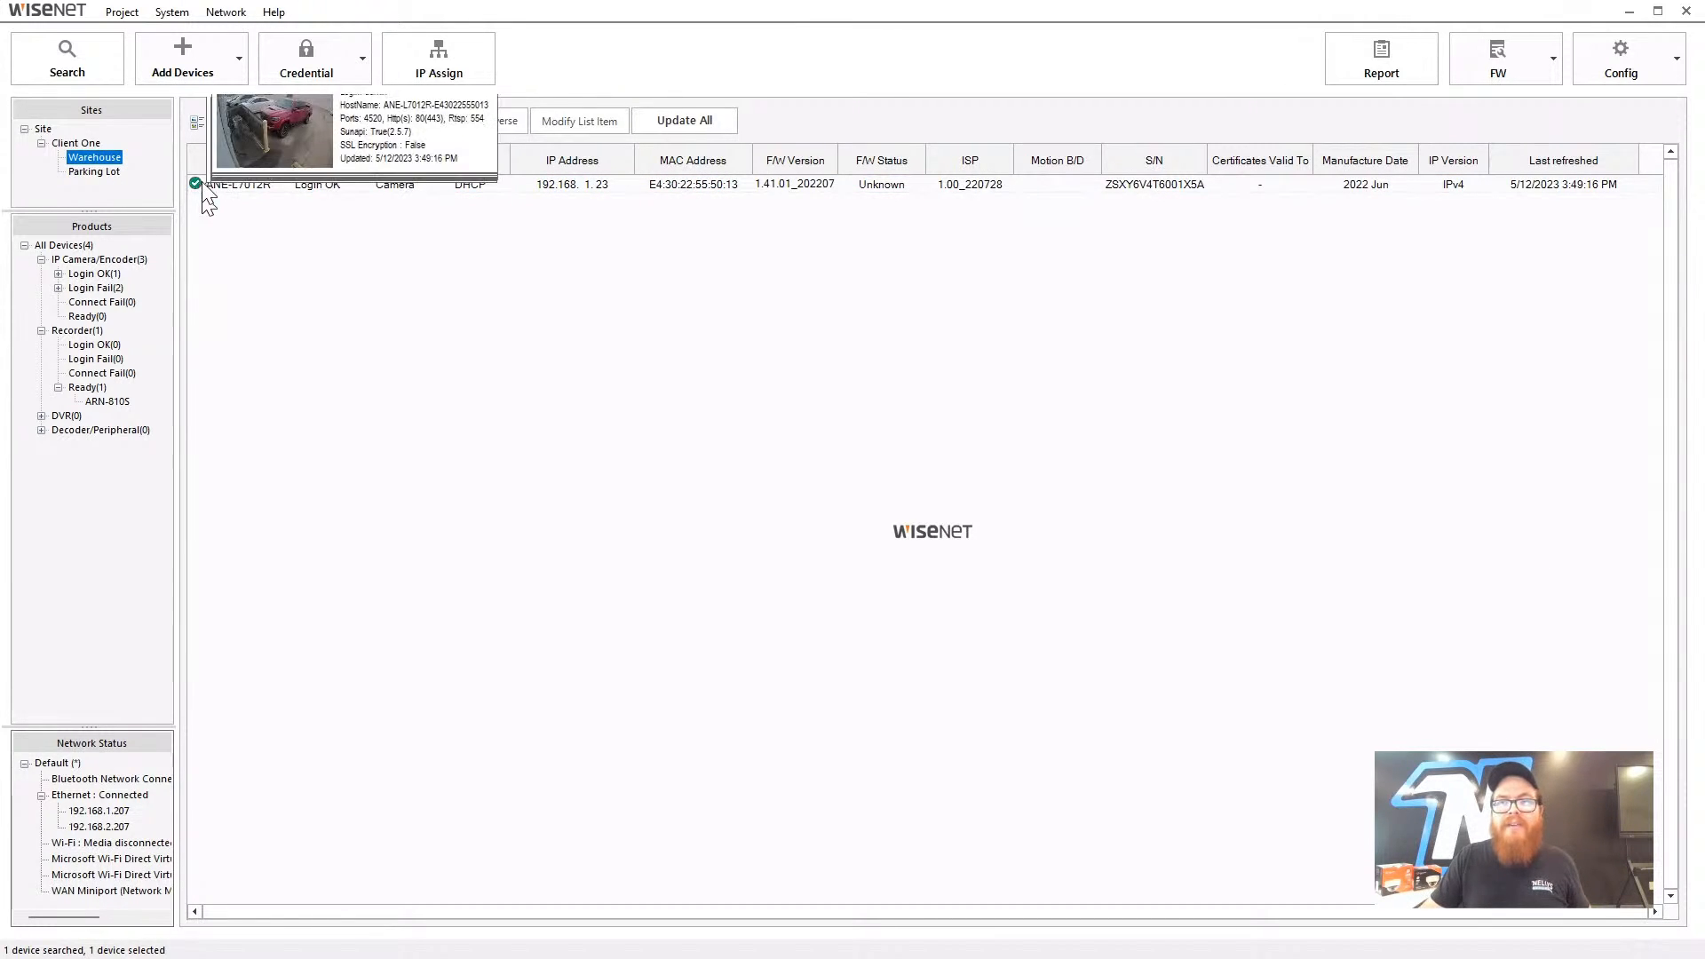
{"action": "mouse_move", "coordinate": [213, 204]}
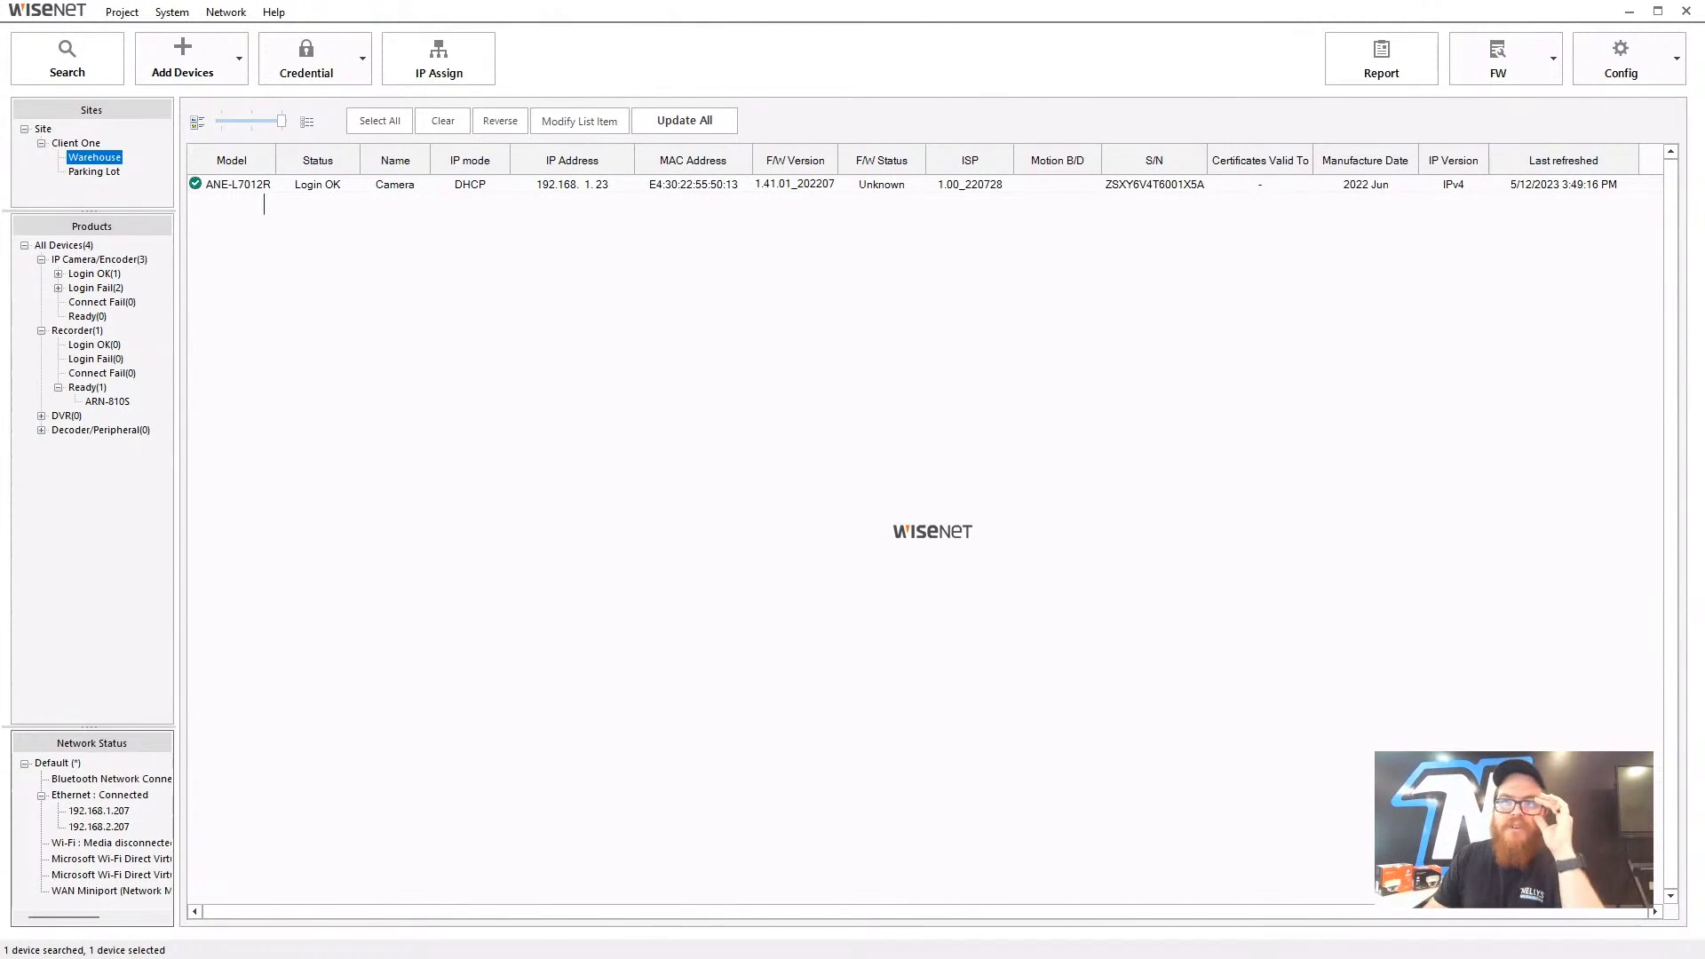
{"action": "mouse_move", "coordinate": [267, 192]}
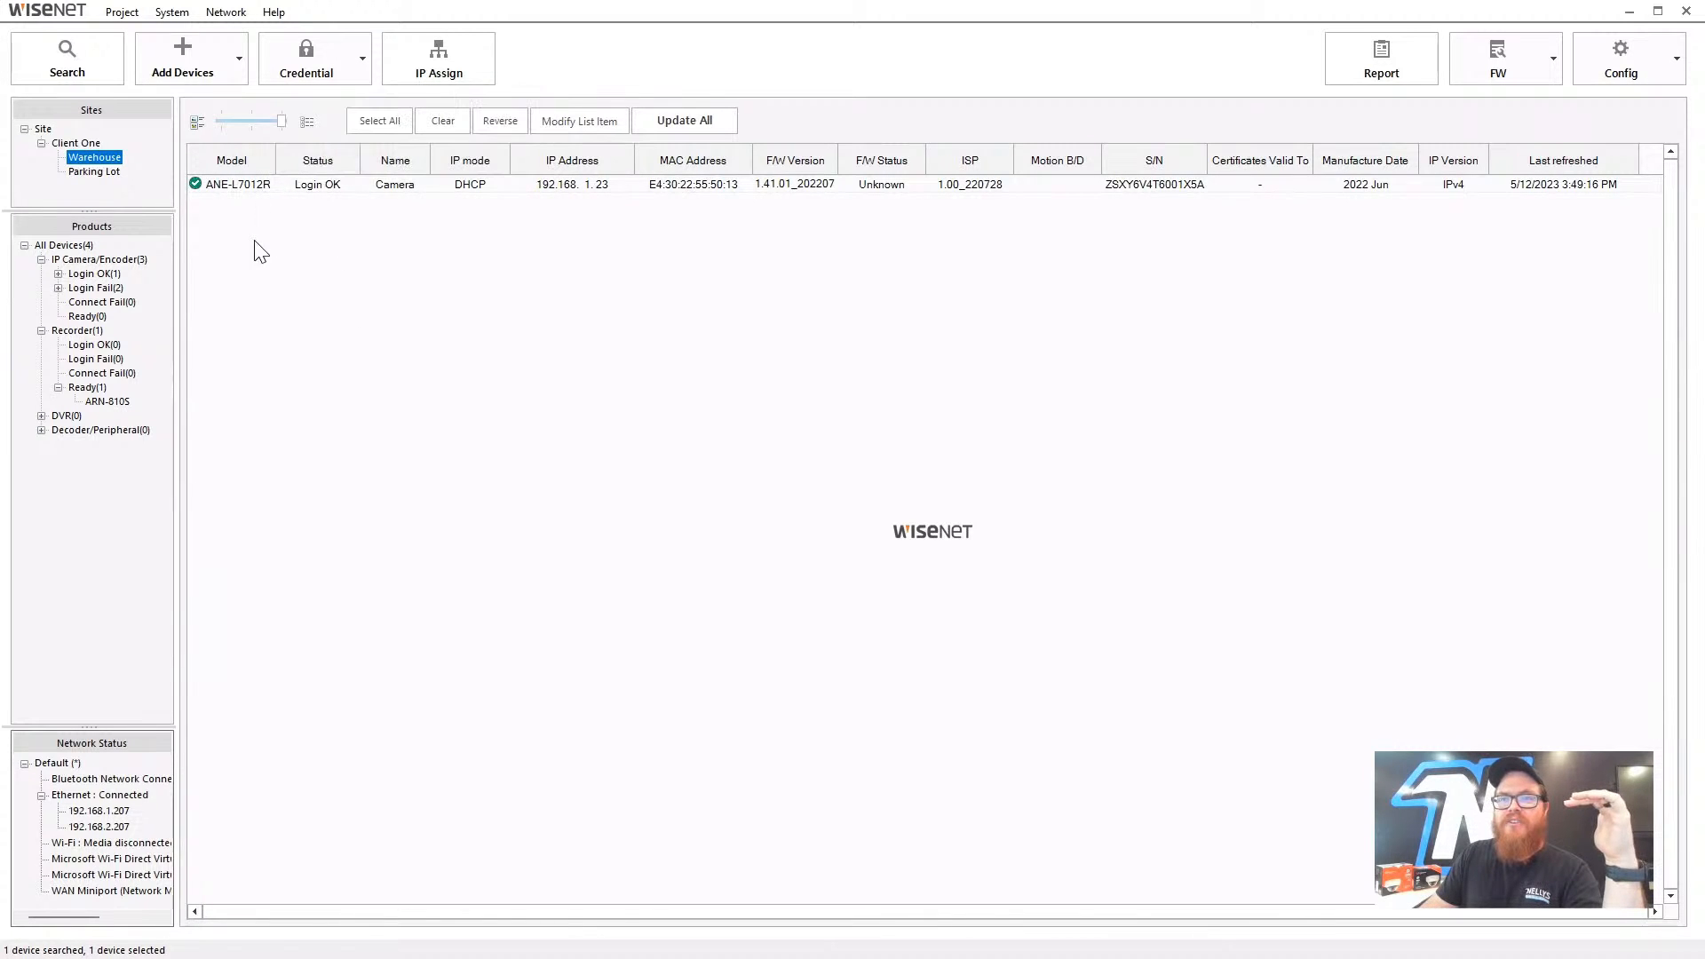
{"action": "left_click", "coordinate": [75, 143]}
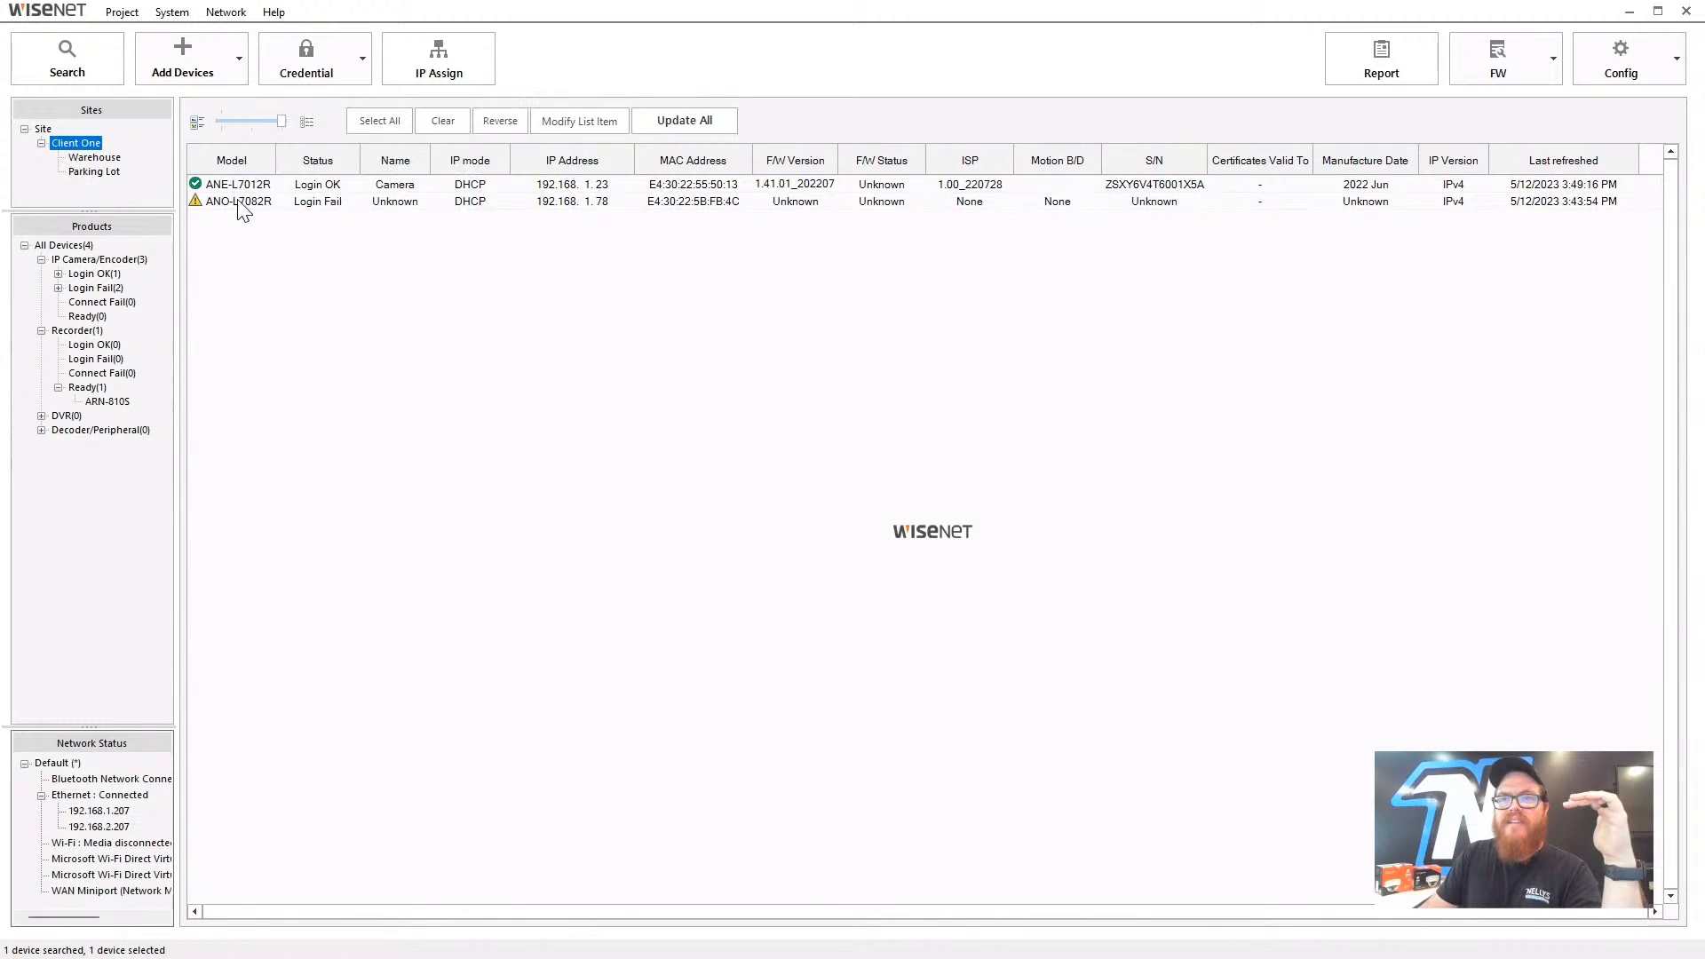
- Look at the ANO-L7082R camera's actions, then list all four discovered devices
{"action": "mouse_move", "coordinate": [242, 189]}
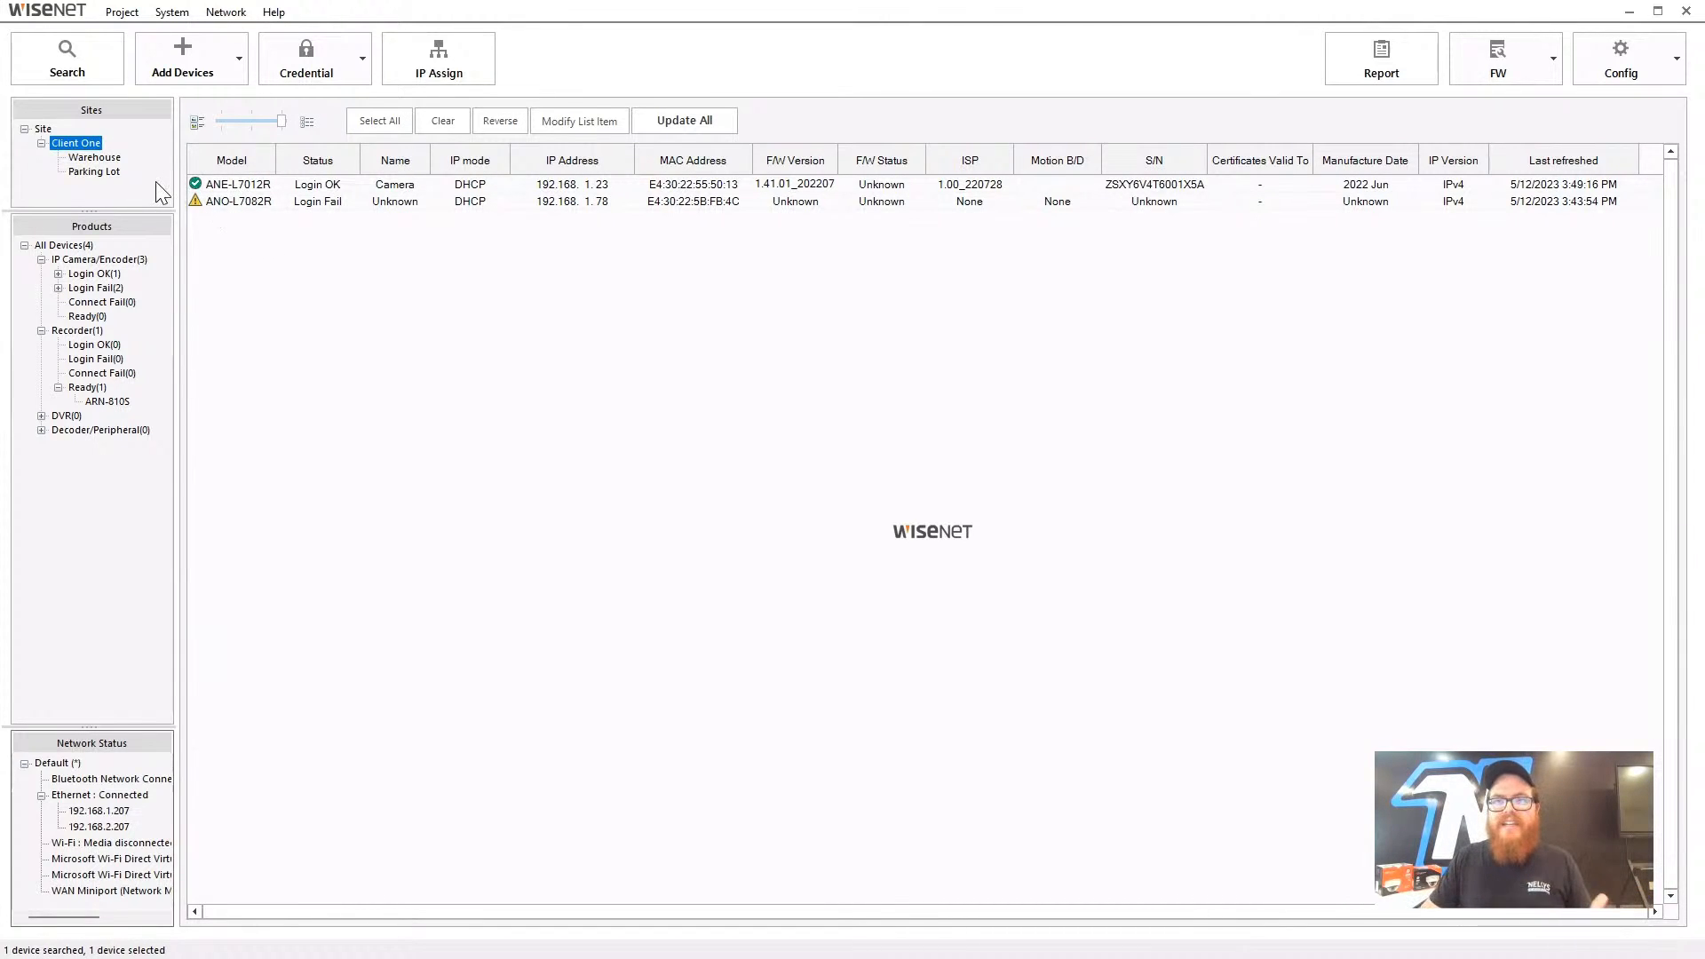
{"action": "left_click", "coordinate": [231, 203]}
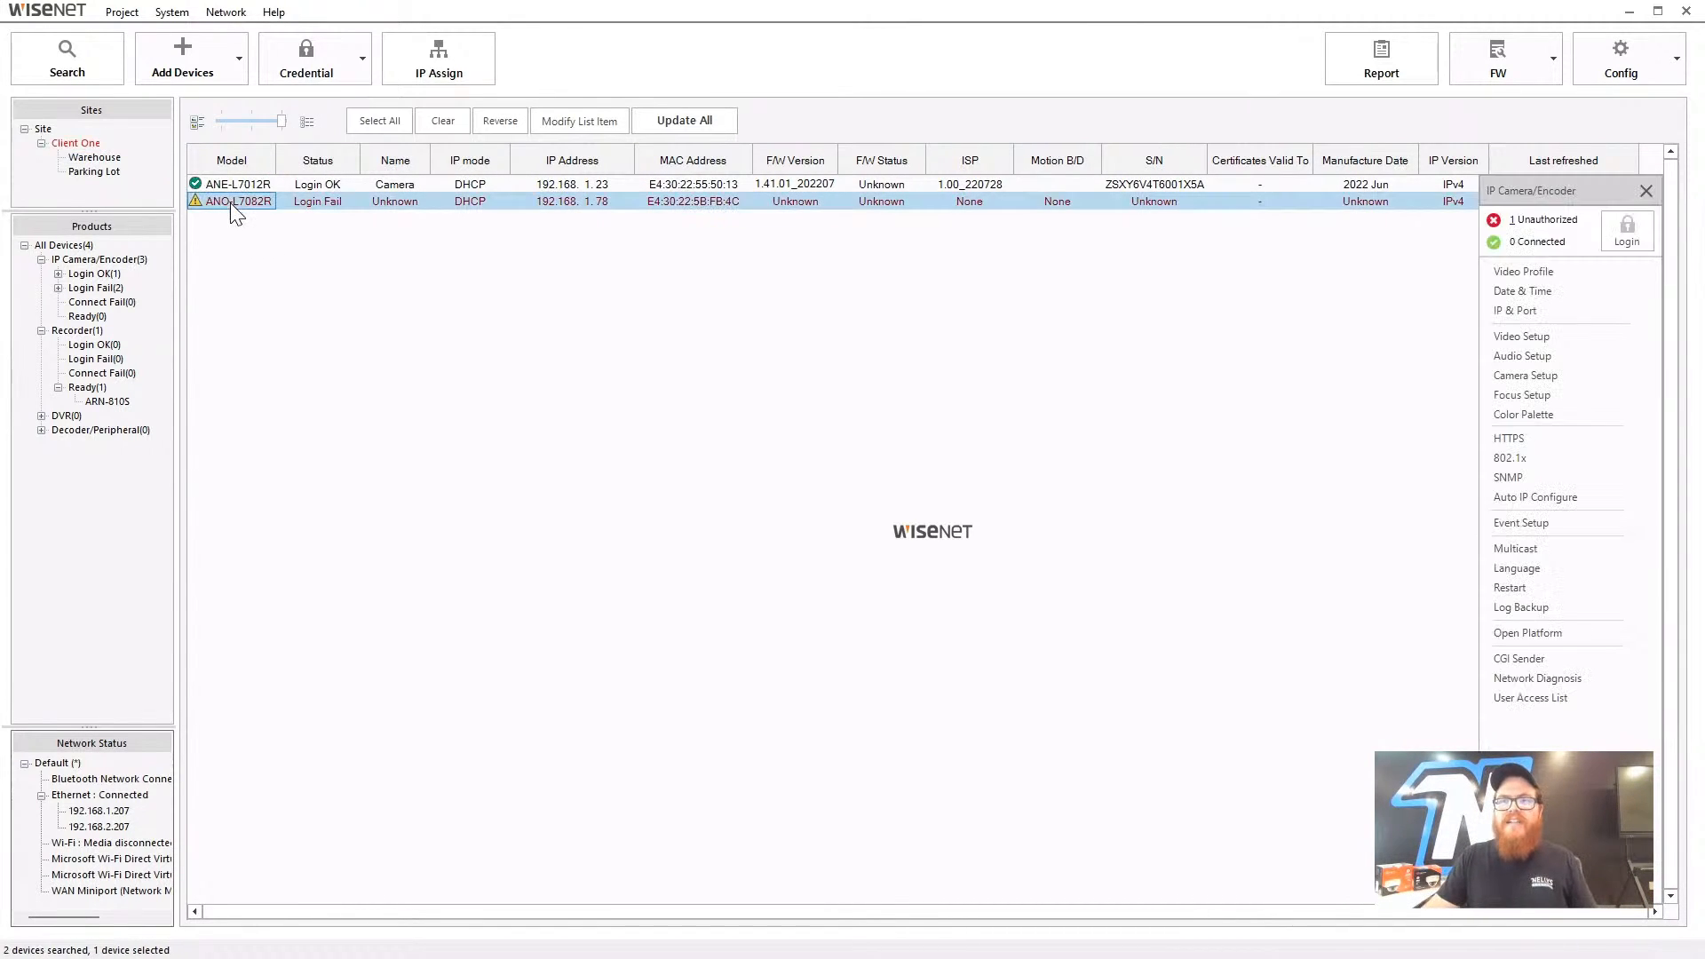
{"action": "right_click", "coordinate": [231, 203]}
{"action": "left_click", "coordinate": [220, 200]}
{"action": "left_click", "coordinate": [86, 246]}
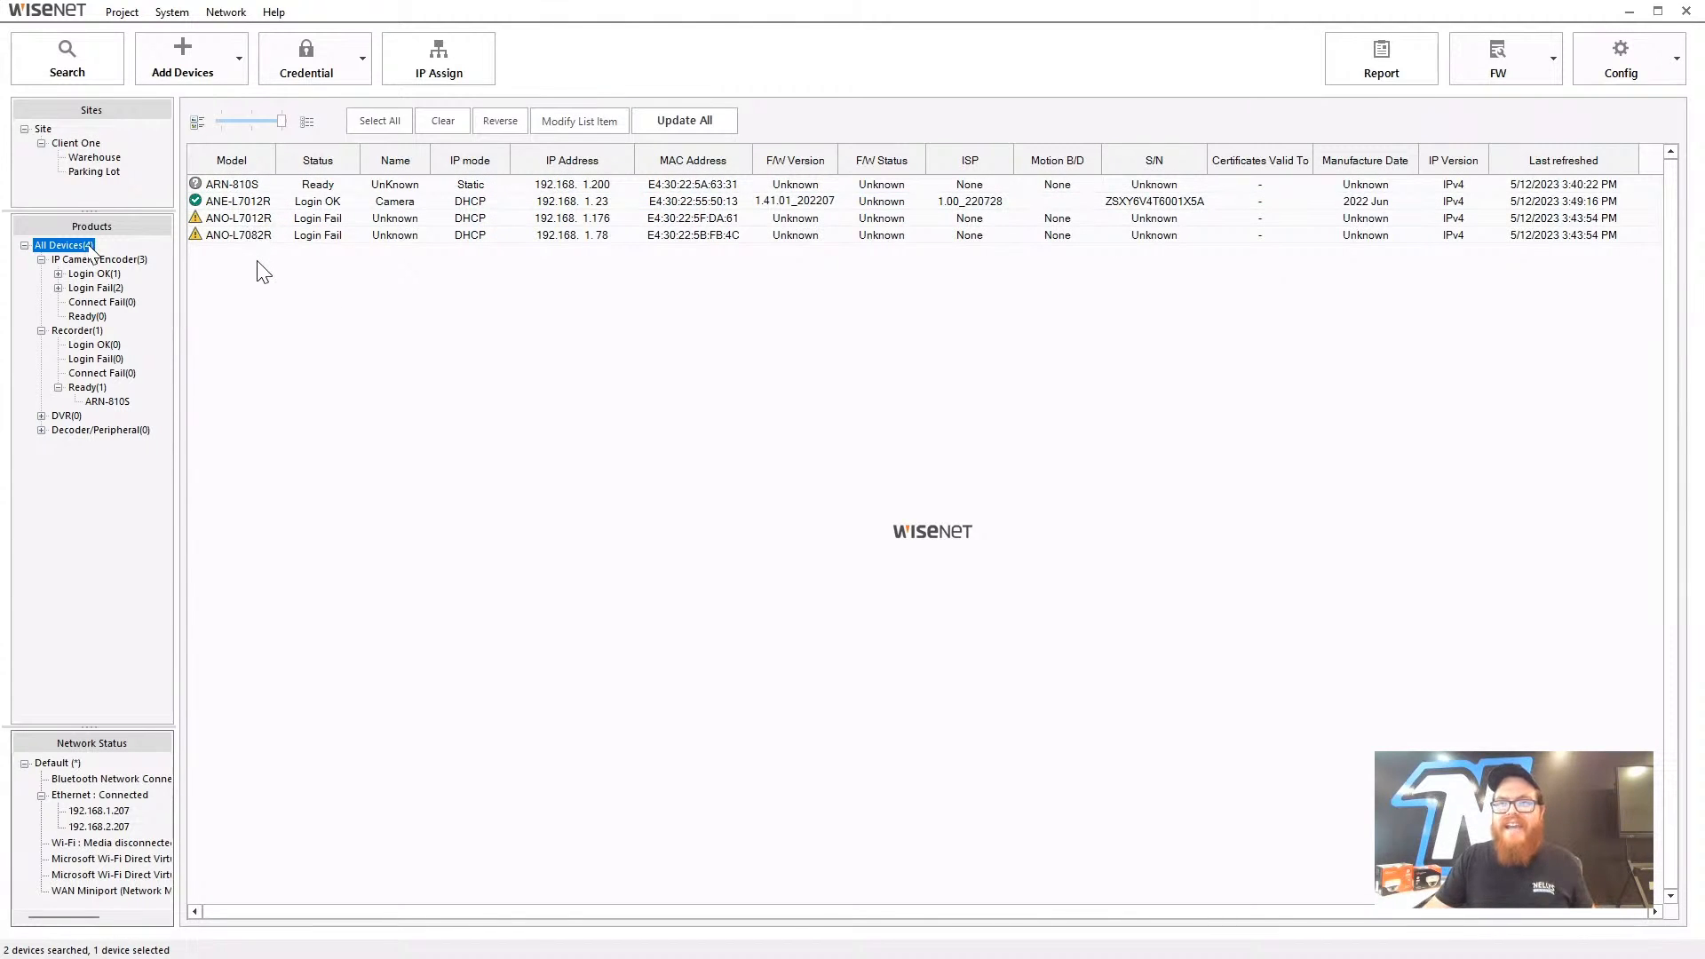
- Try Login / Change PW on ANO-L7082R and dismiss the 'Choose one or more devices' prompt
{"action": "left_click", "coordinate": [254, 235]}
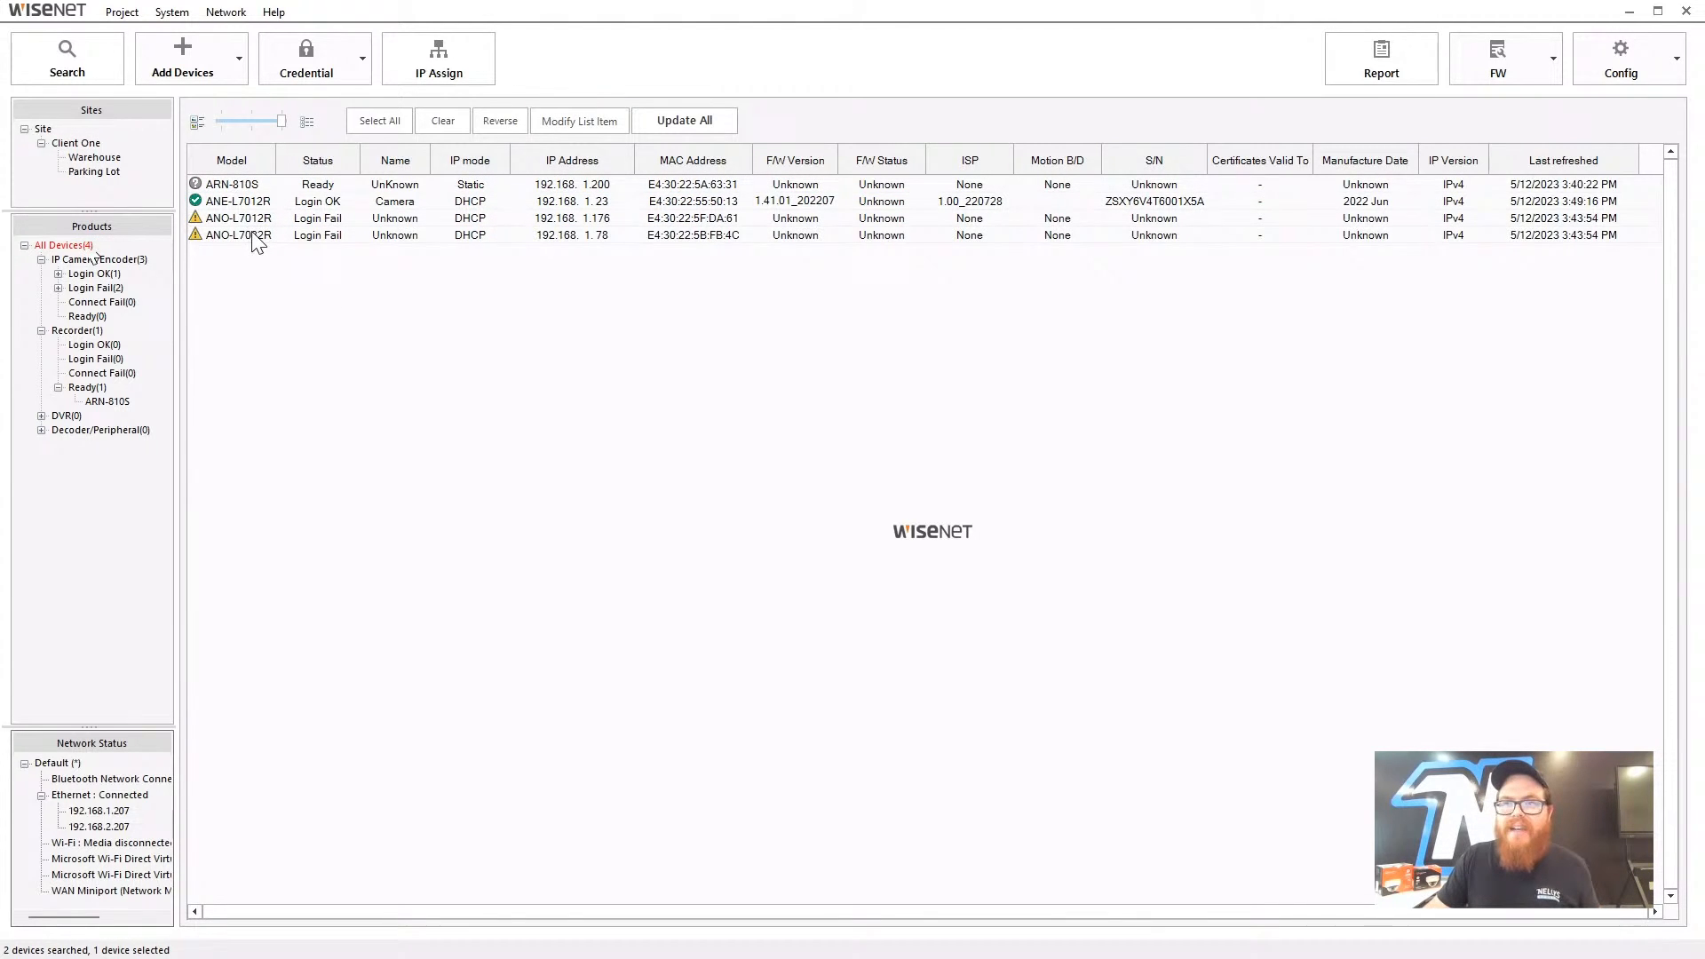
{"action": "left_click", "coordinate": [364, 66]}
{"action": "left_click", "coordinate": [360, 95]}
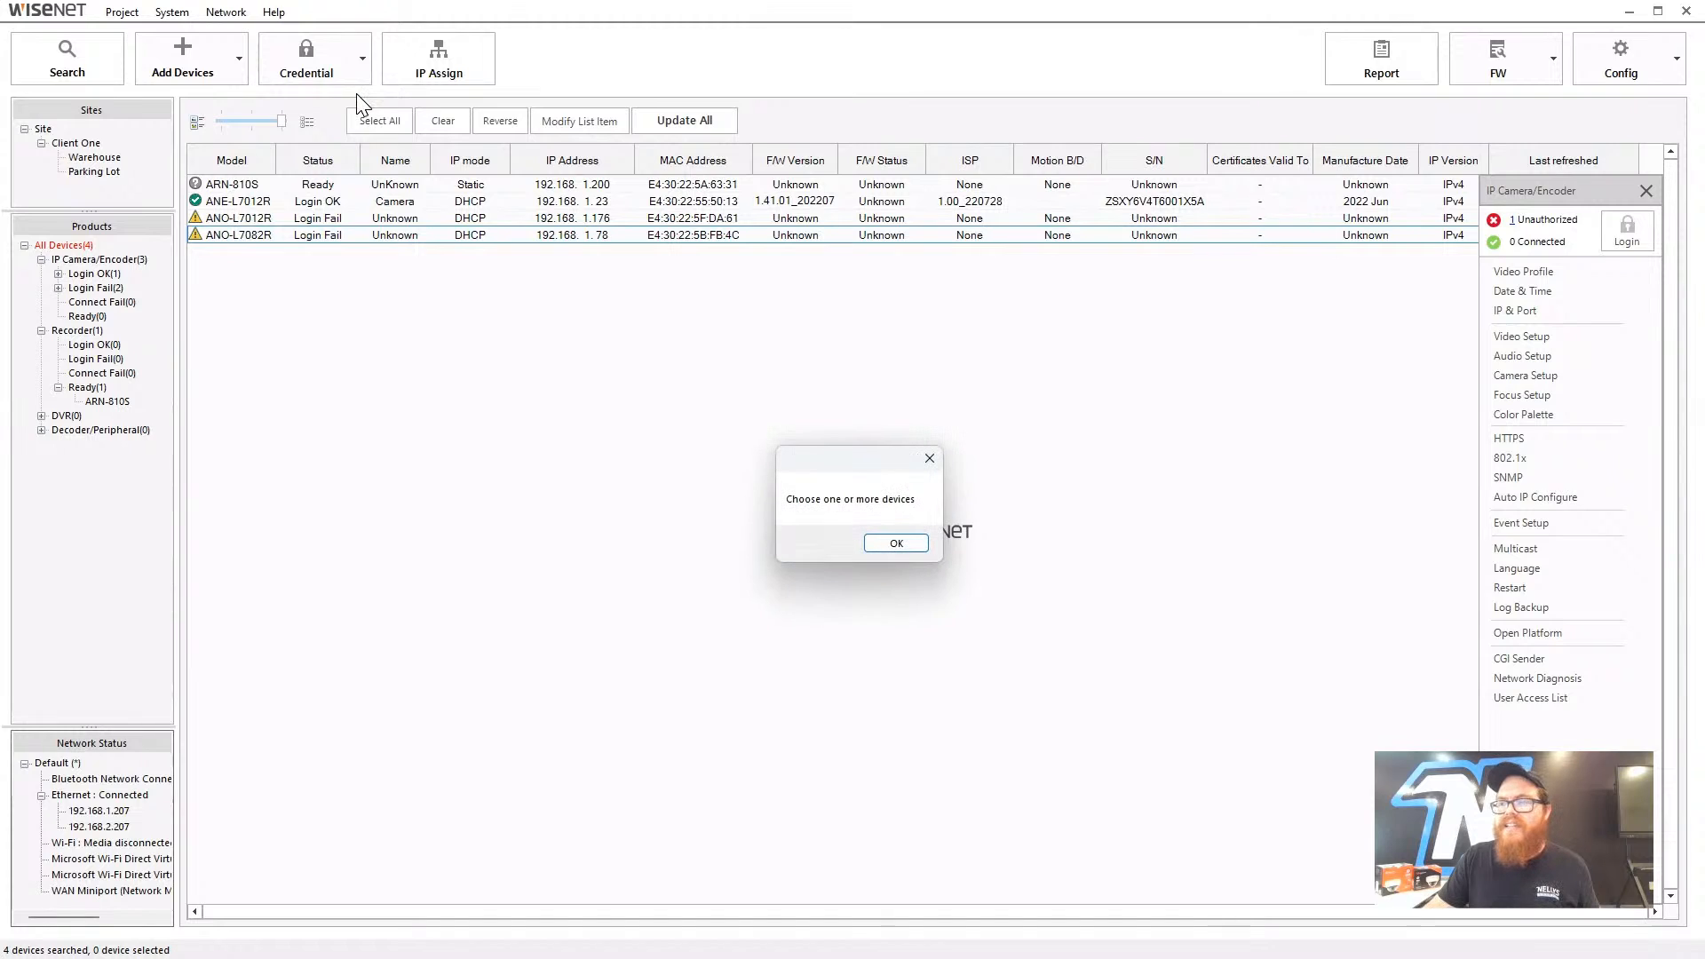
{"action": "left_click", "coordinate": [929, 458]}
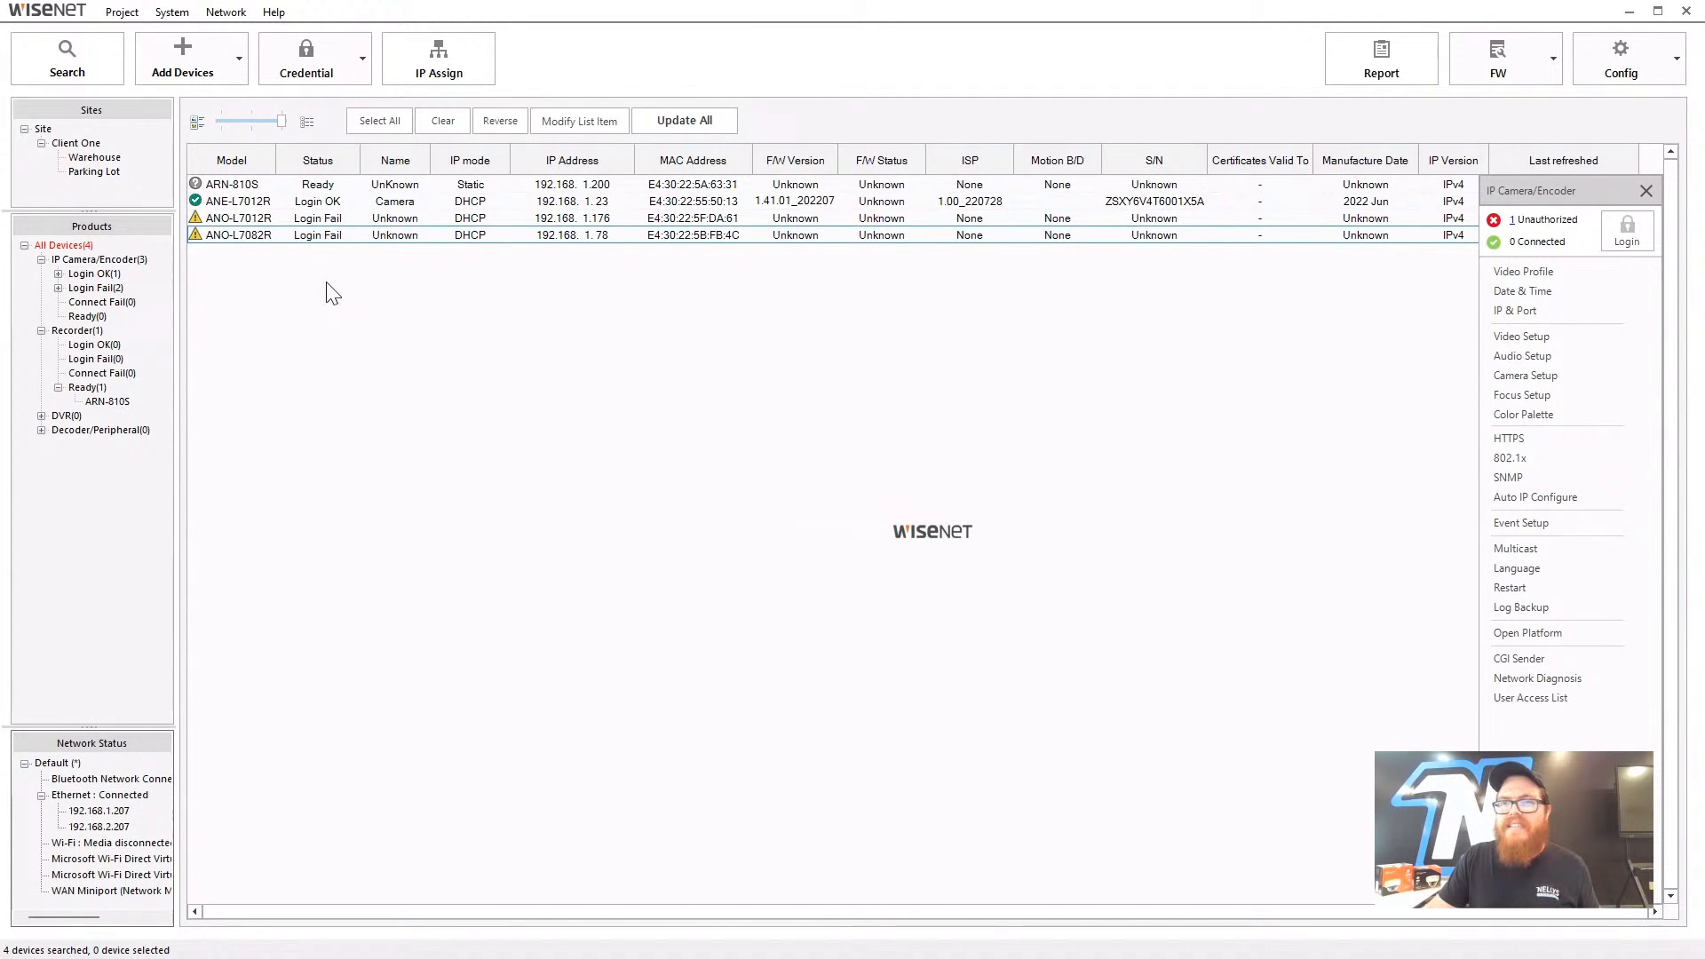
- Select ANO-L7082R, ANO-L7012R and ARN-810S together and bring up Login / Change PW for them
{"action": "left_click", "coordinate": [258, 237]}
{"action": "left_click", "coordinate": [247, 217], "text": "ctrl"}
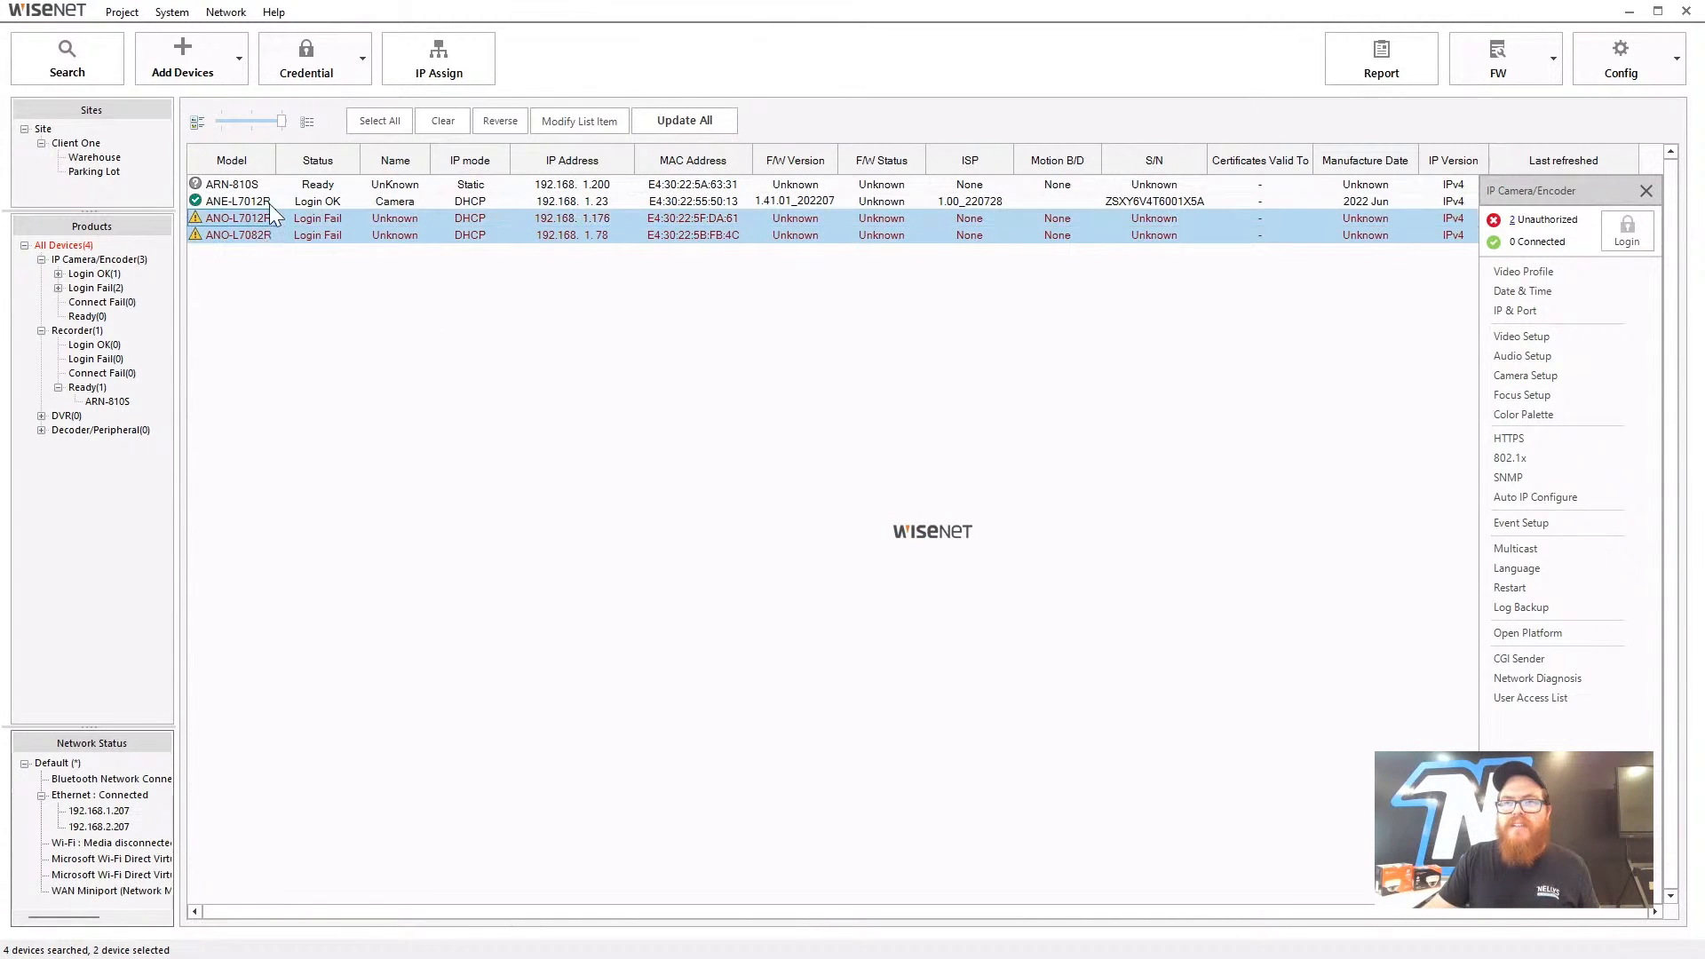
{"action": "left_click", "coordinate": [266, 189], "text": "ctrl"}
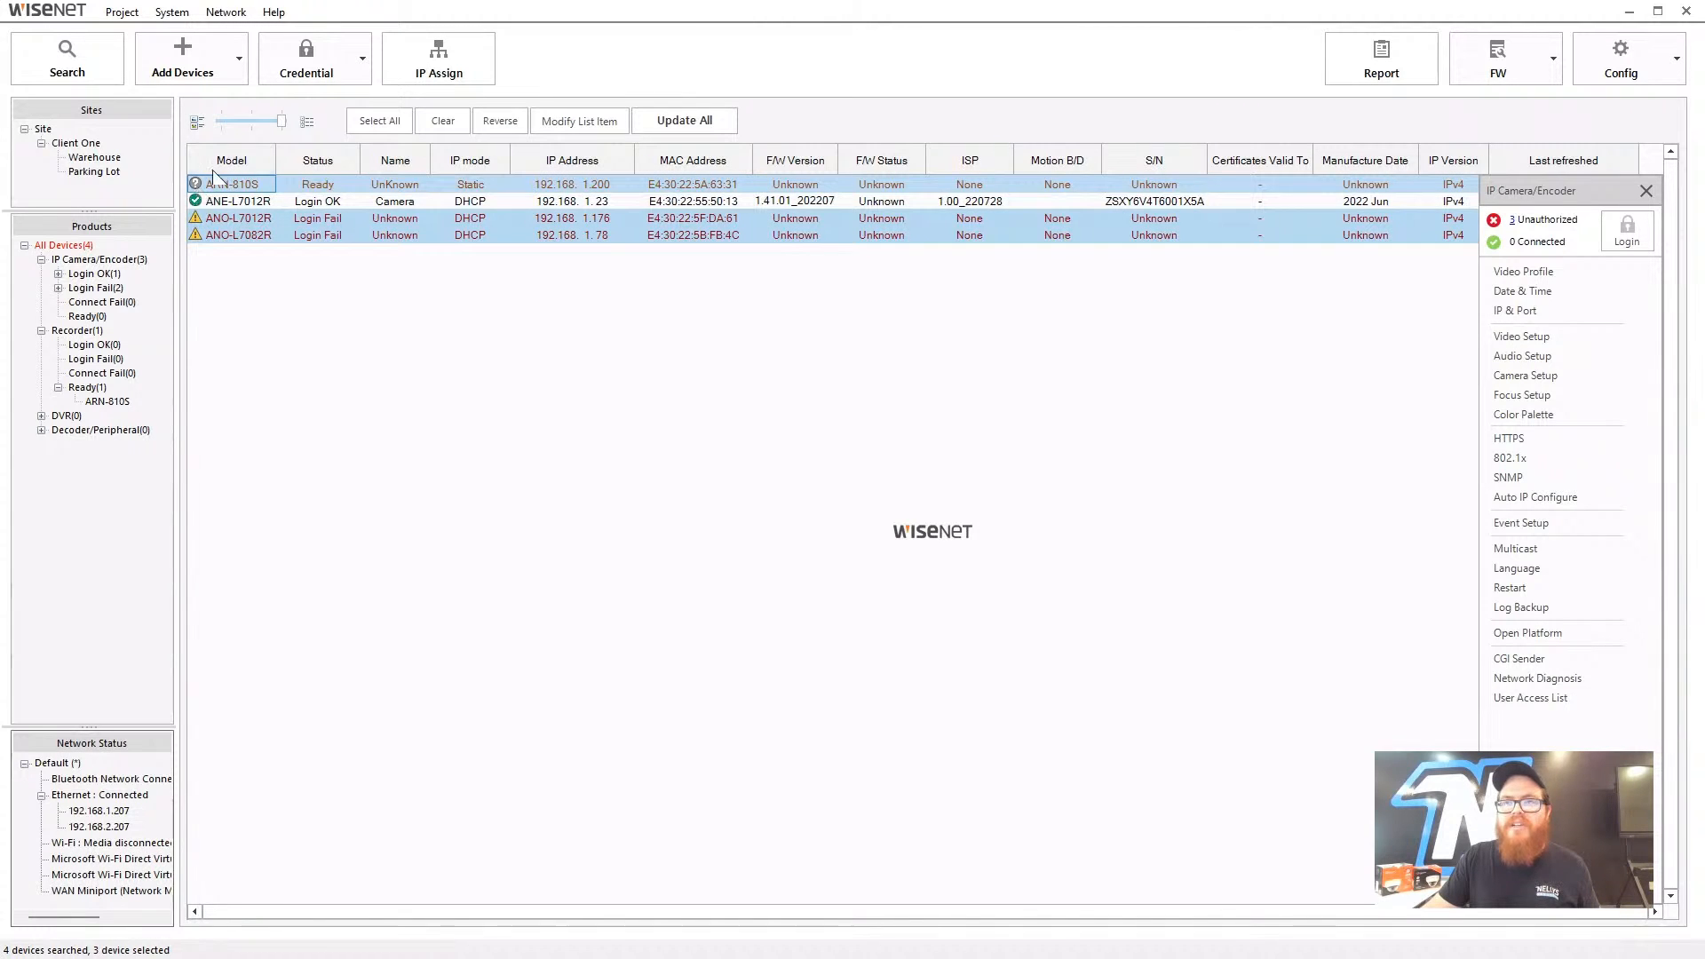
{"action": "left_click", "coordinate": [354, 61]}
{"action": "left_click", "coordinate": [349, 94]}
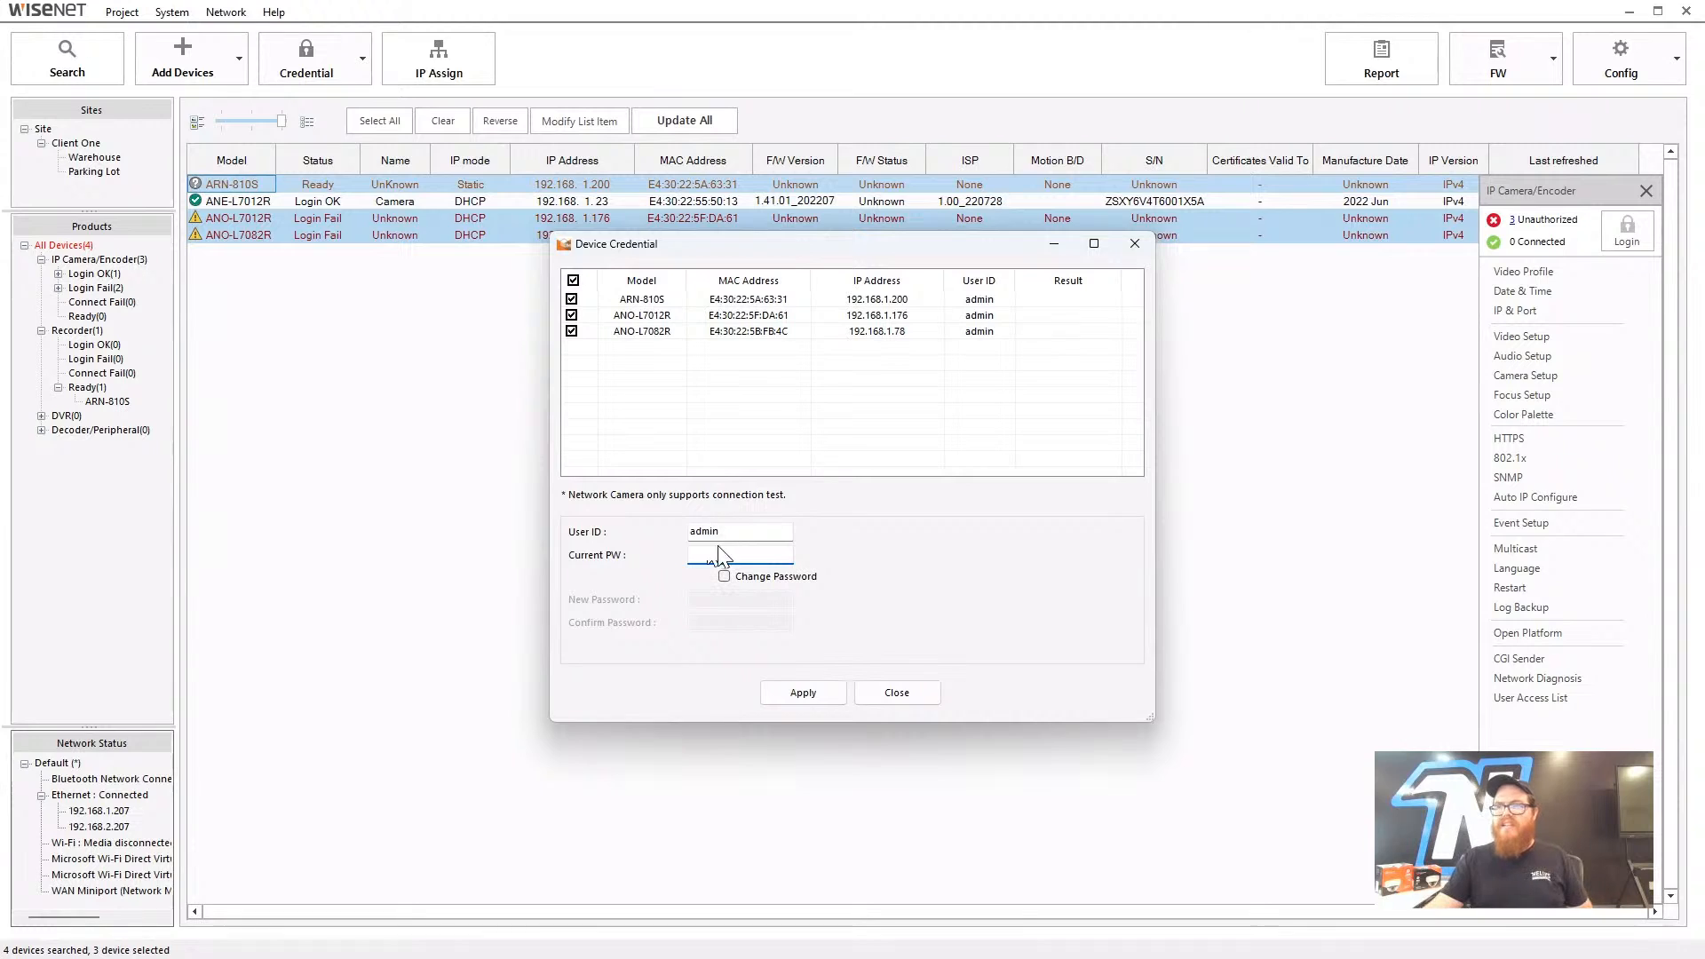
- Log the three cameras in with their current password, leaving Change Password off, and apply
{"action": "left_click", "coordinate": [743, 575]}
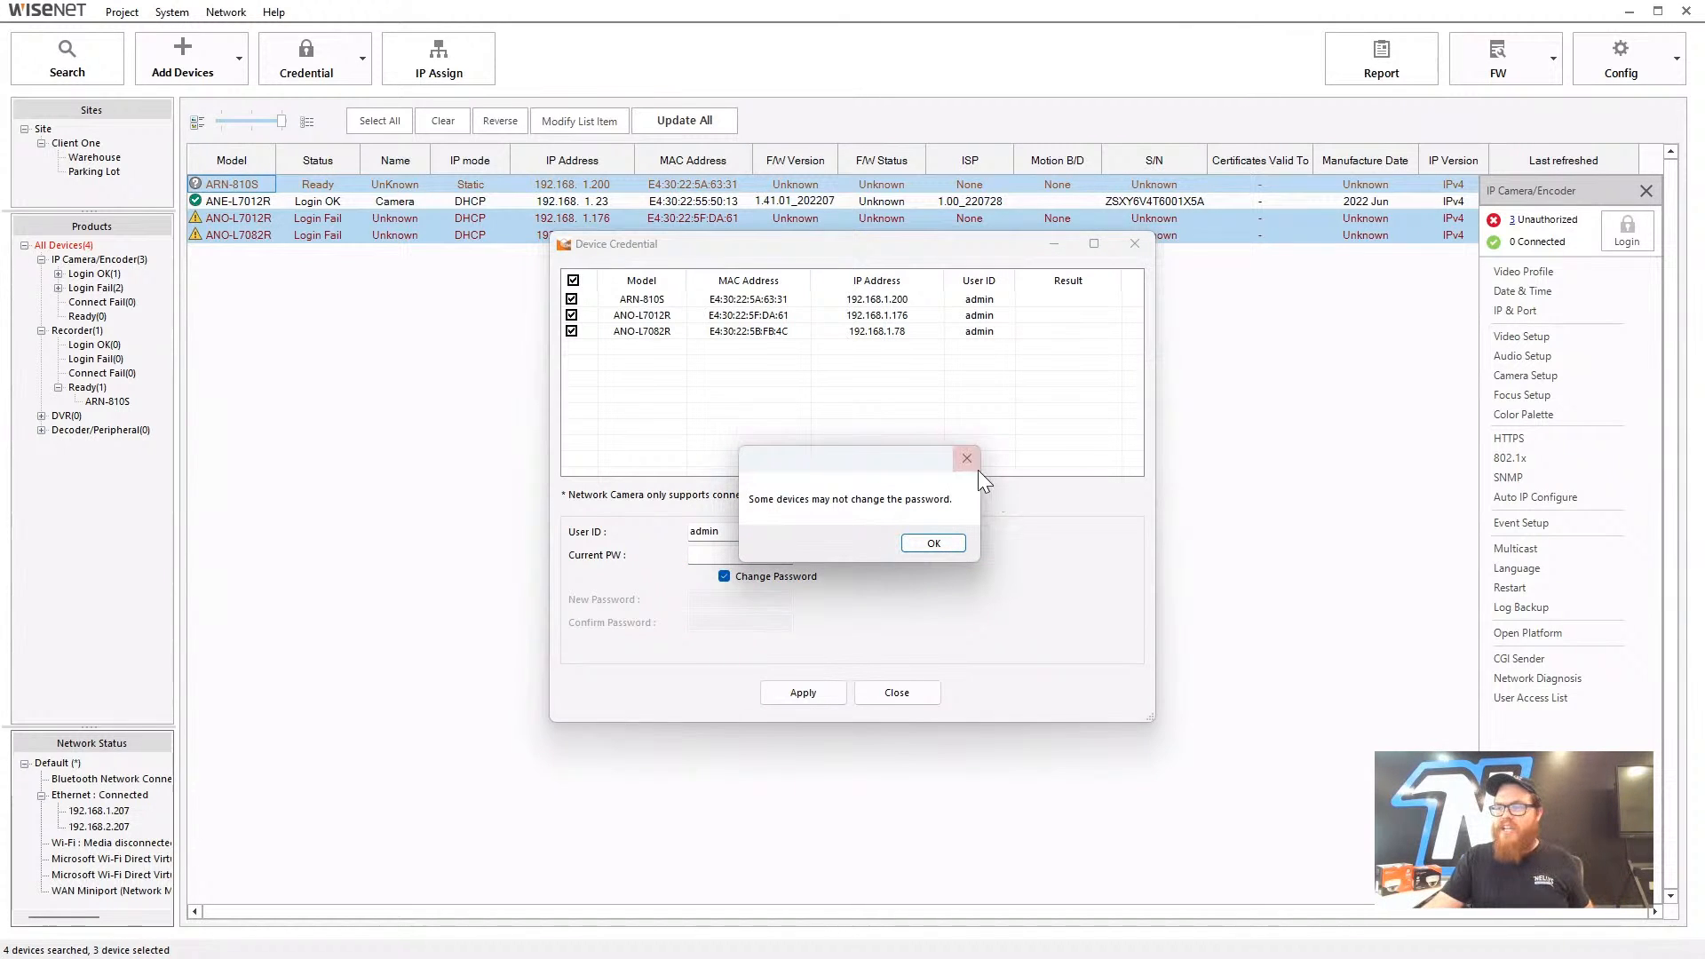
{"action": "left_click", "coordinate": [971, 465]}
{"action": "left_click", "coordinate": [724, 576]}
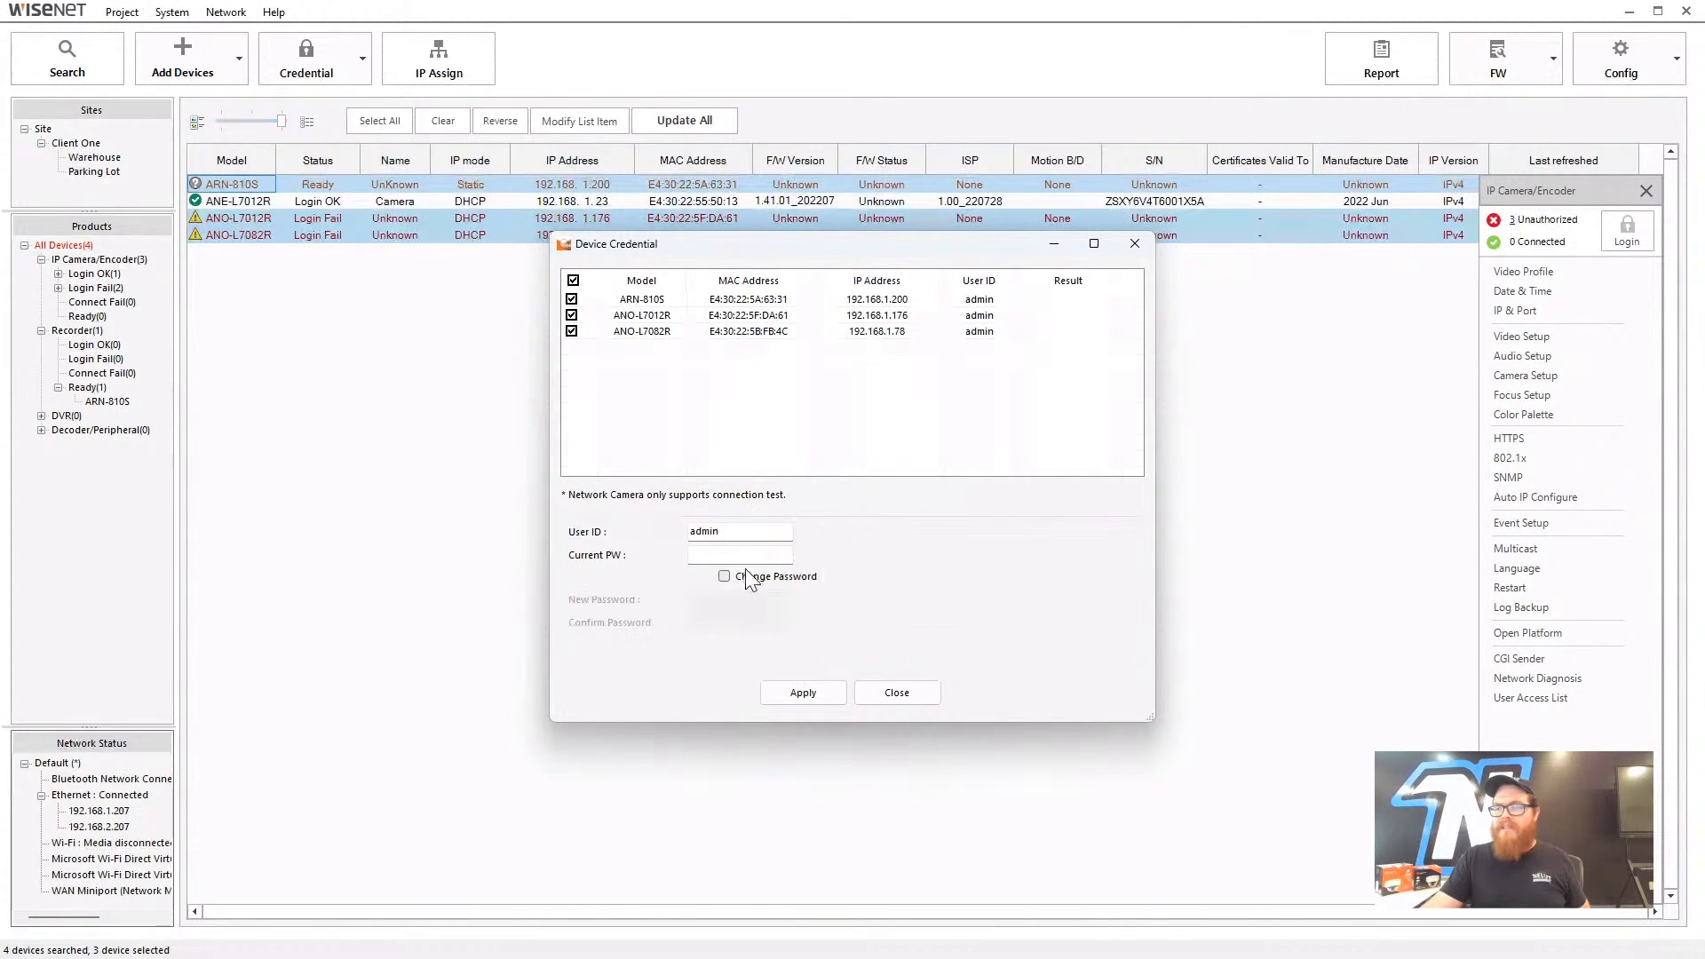
{"action": "left_click", "coordinate": [723, 554]}
{"action": "type", "text": "*****"}
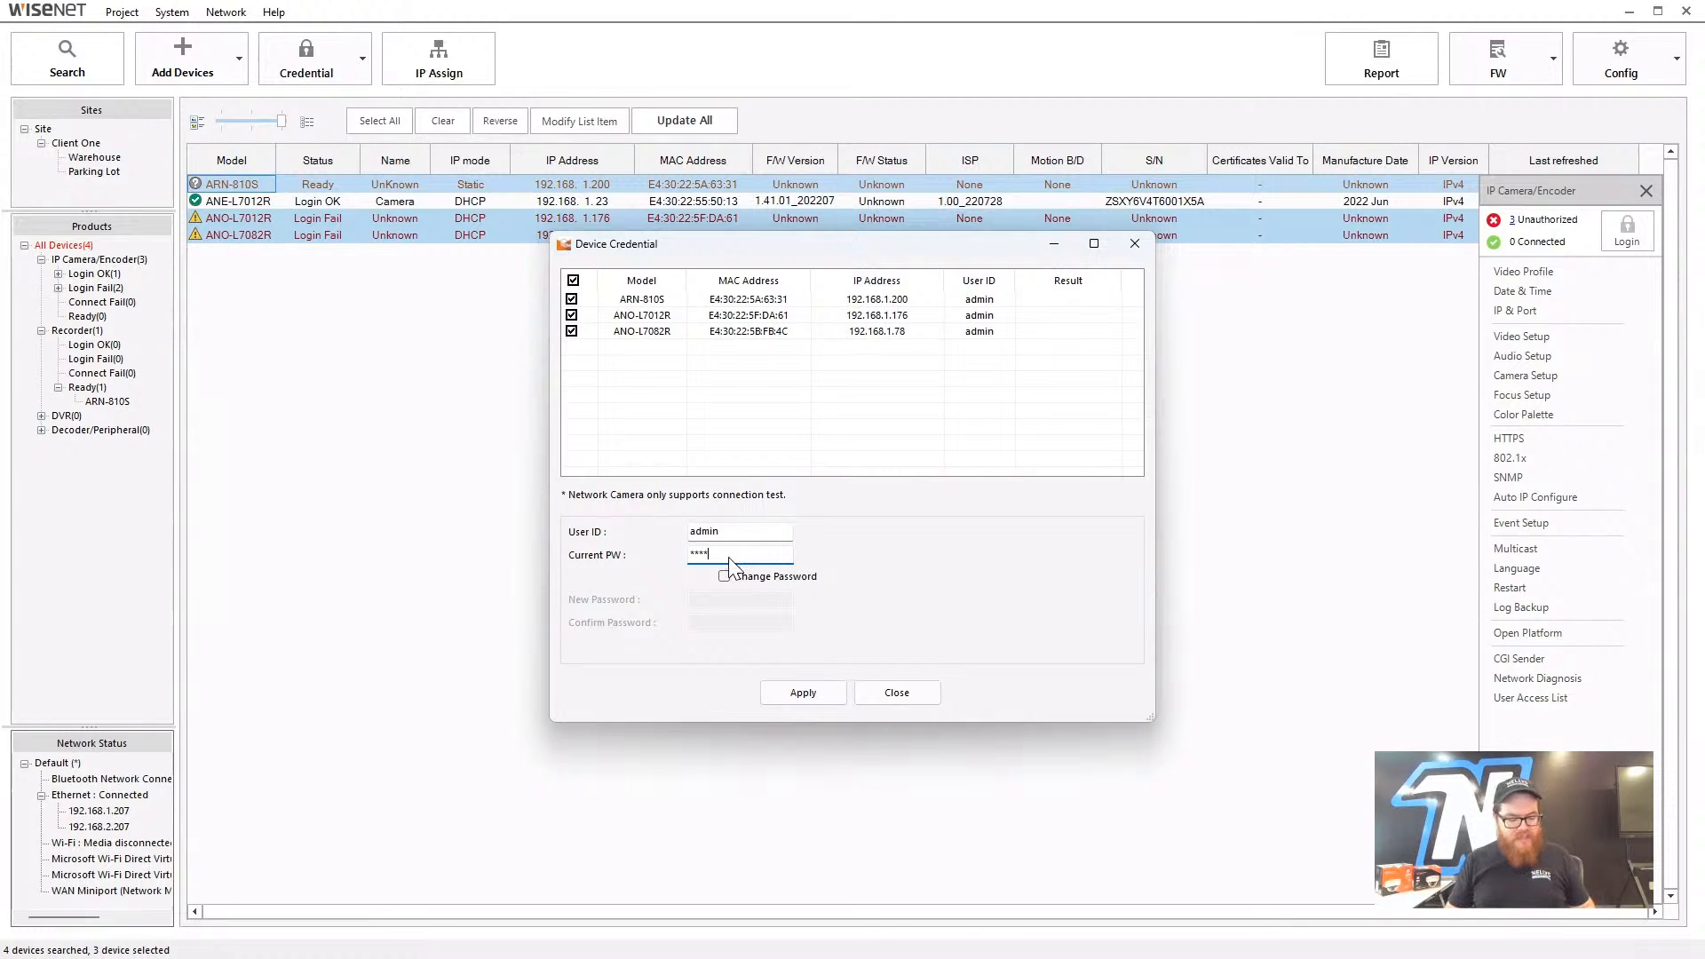
{"action": "type", "text": "*******"}
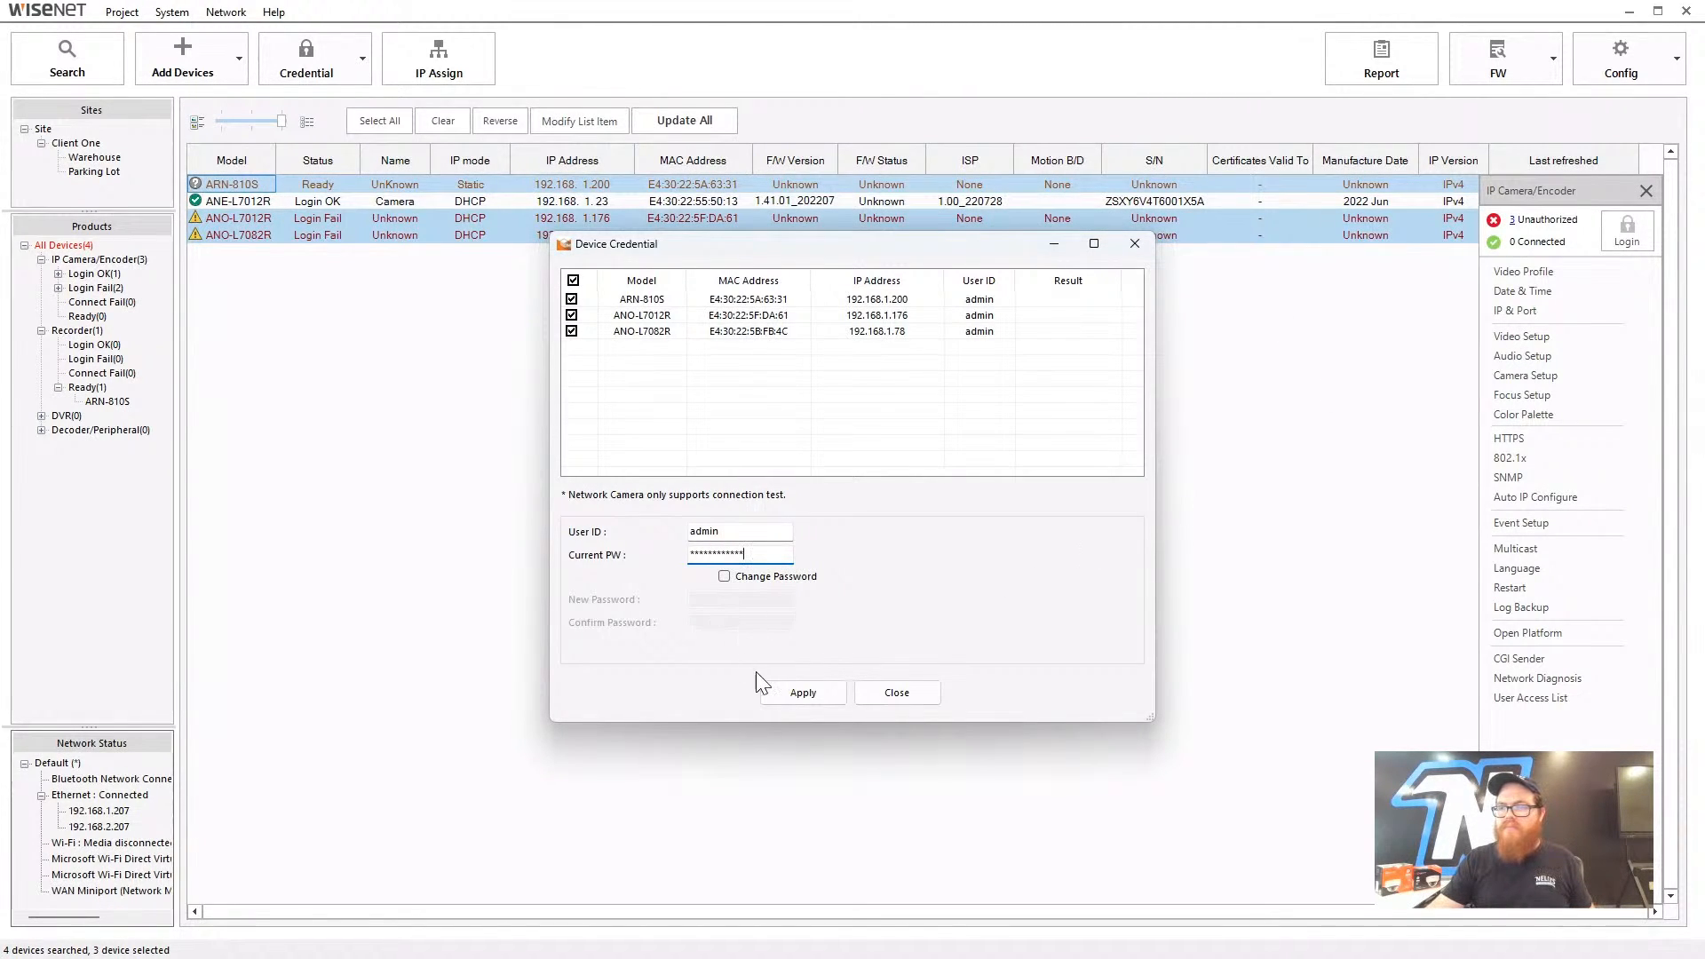
{"action": "left_click", "coordinate": [802, 693]}
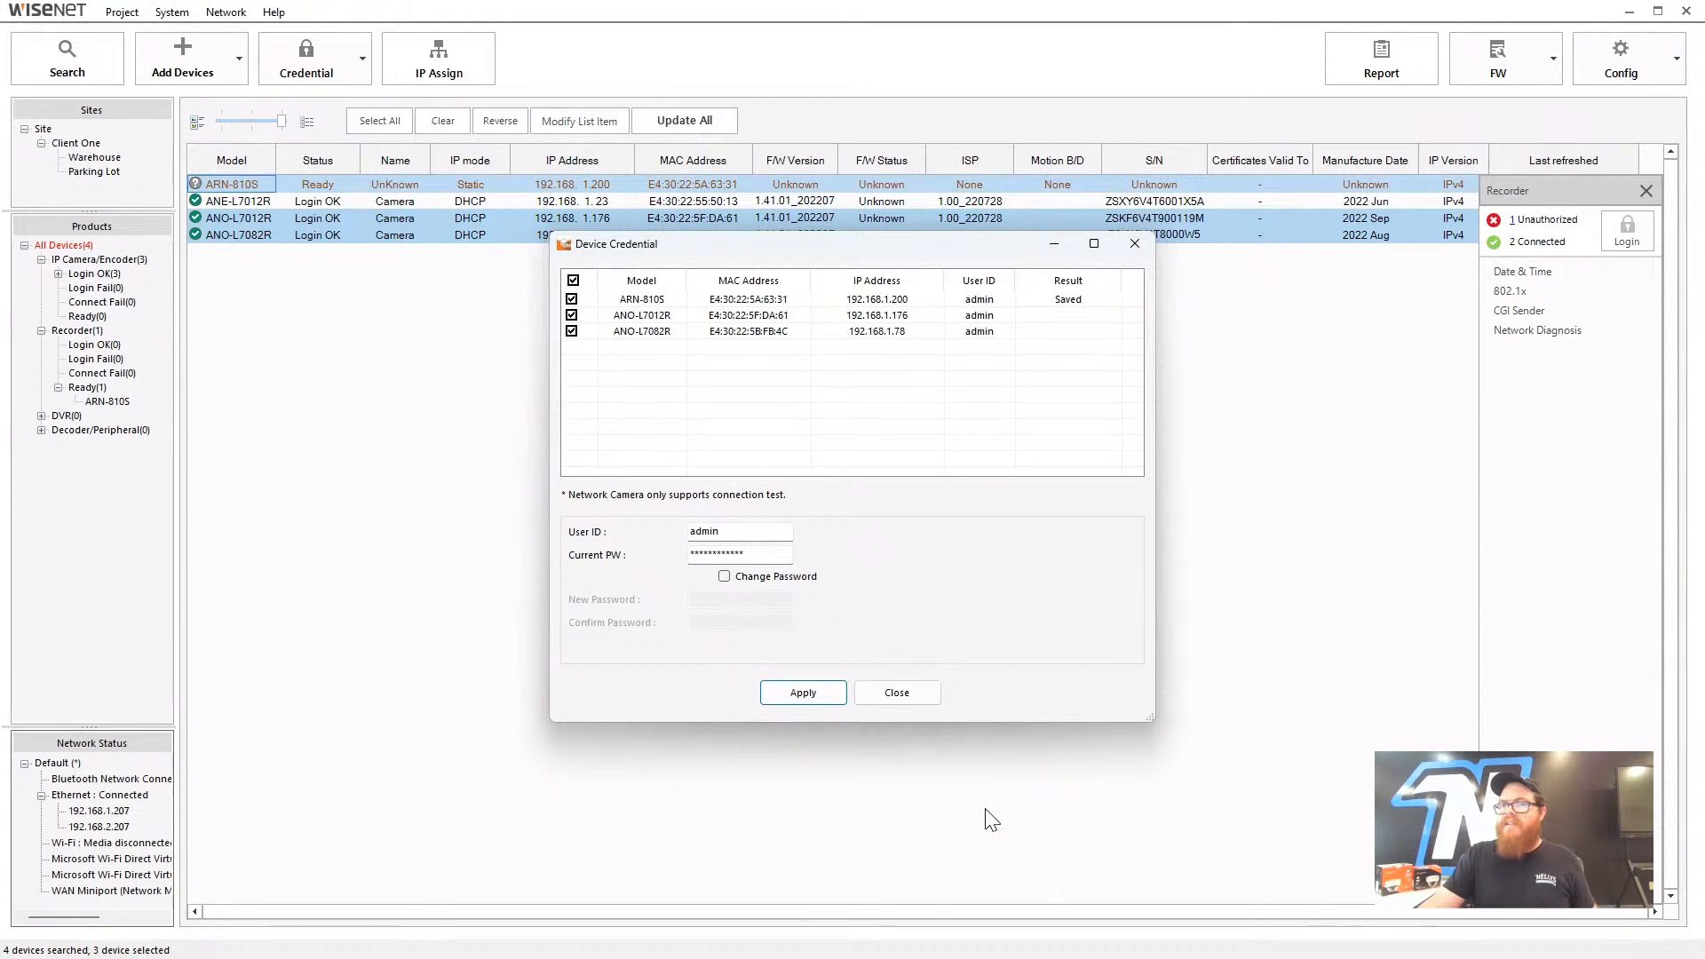
{"action": "left_click", "coordinate": [1153, 238]}
{"action": "left_click", "coordinate": [408, 342]}
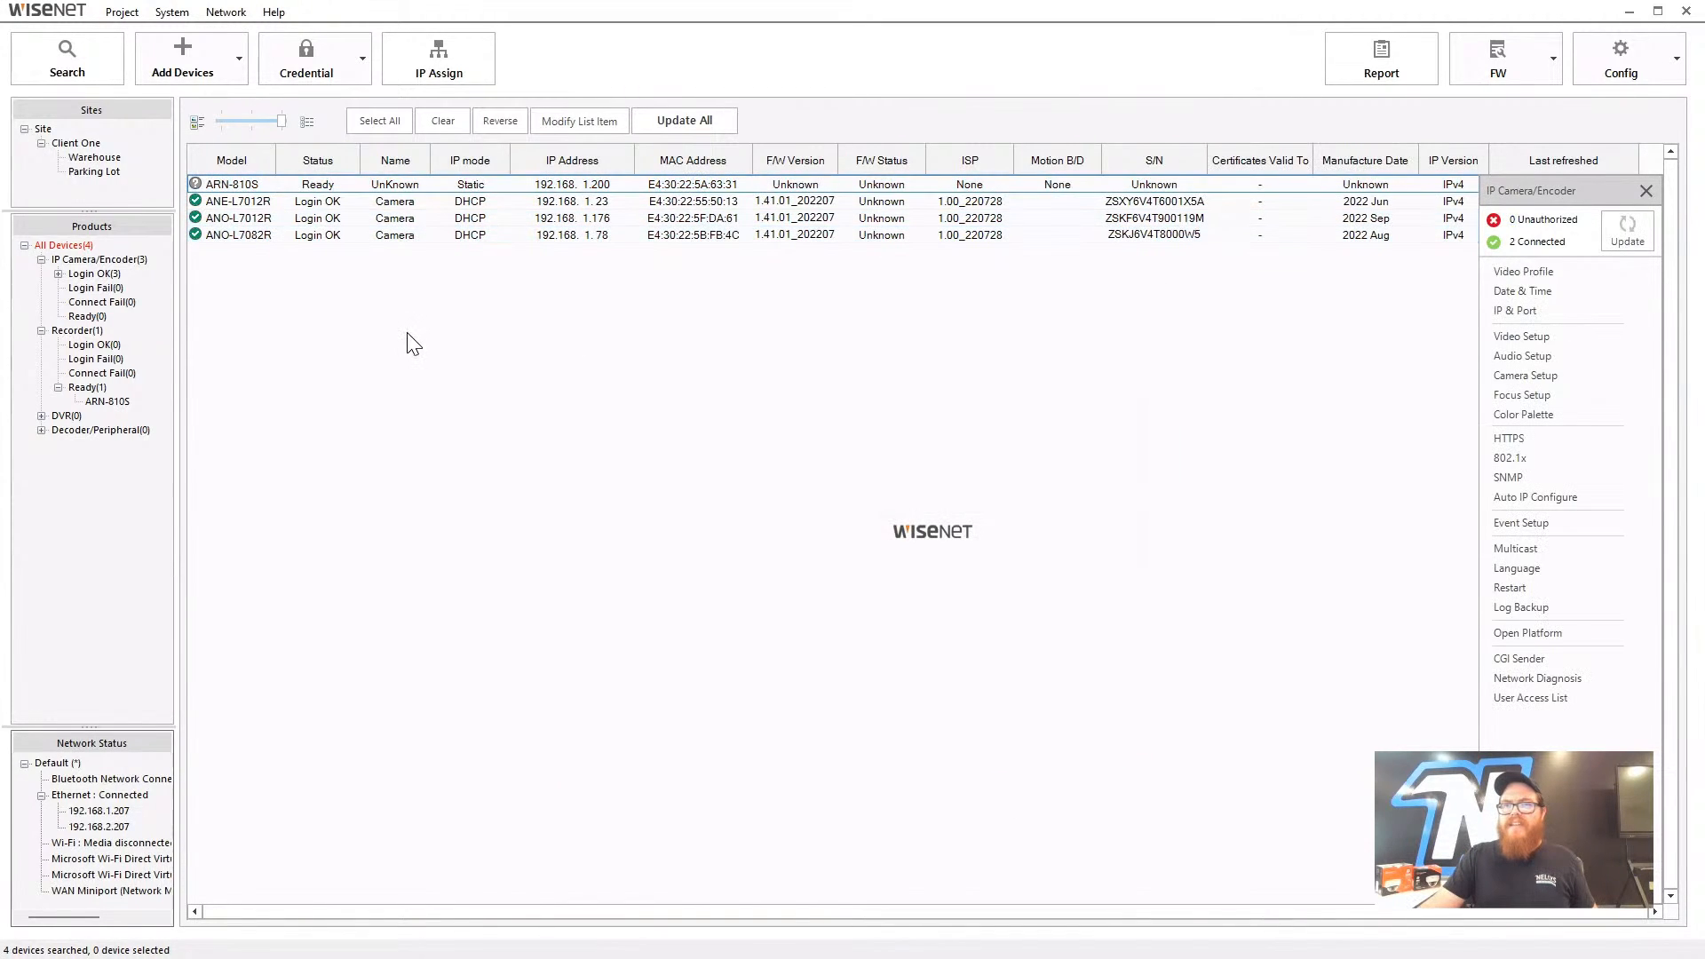
- Select the ANE-L7012R camera row and open its right-click action menu
{"action": "mouse_move", "coordinate": [241, 216]}
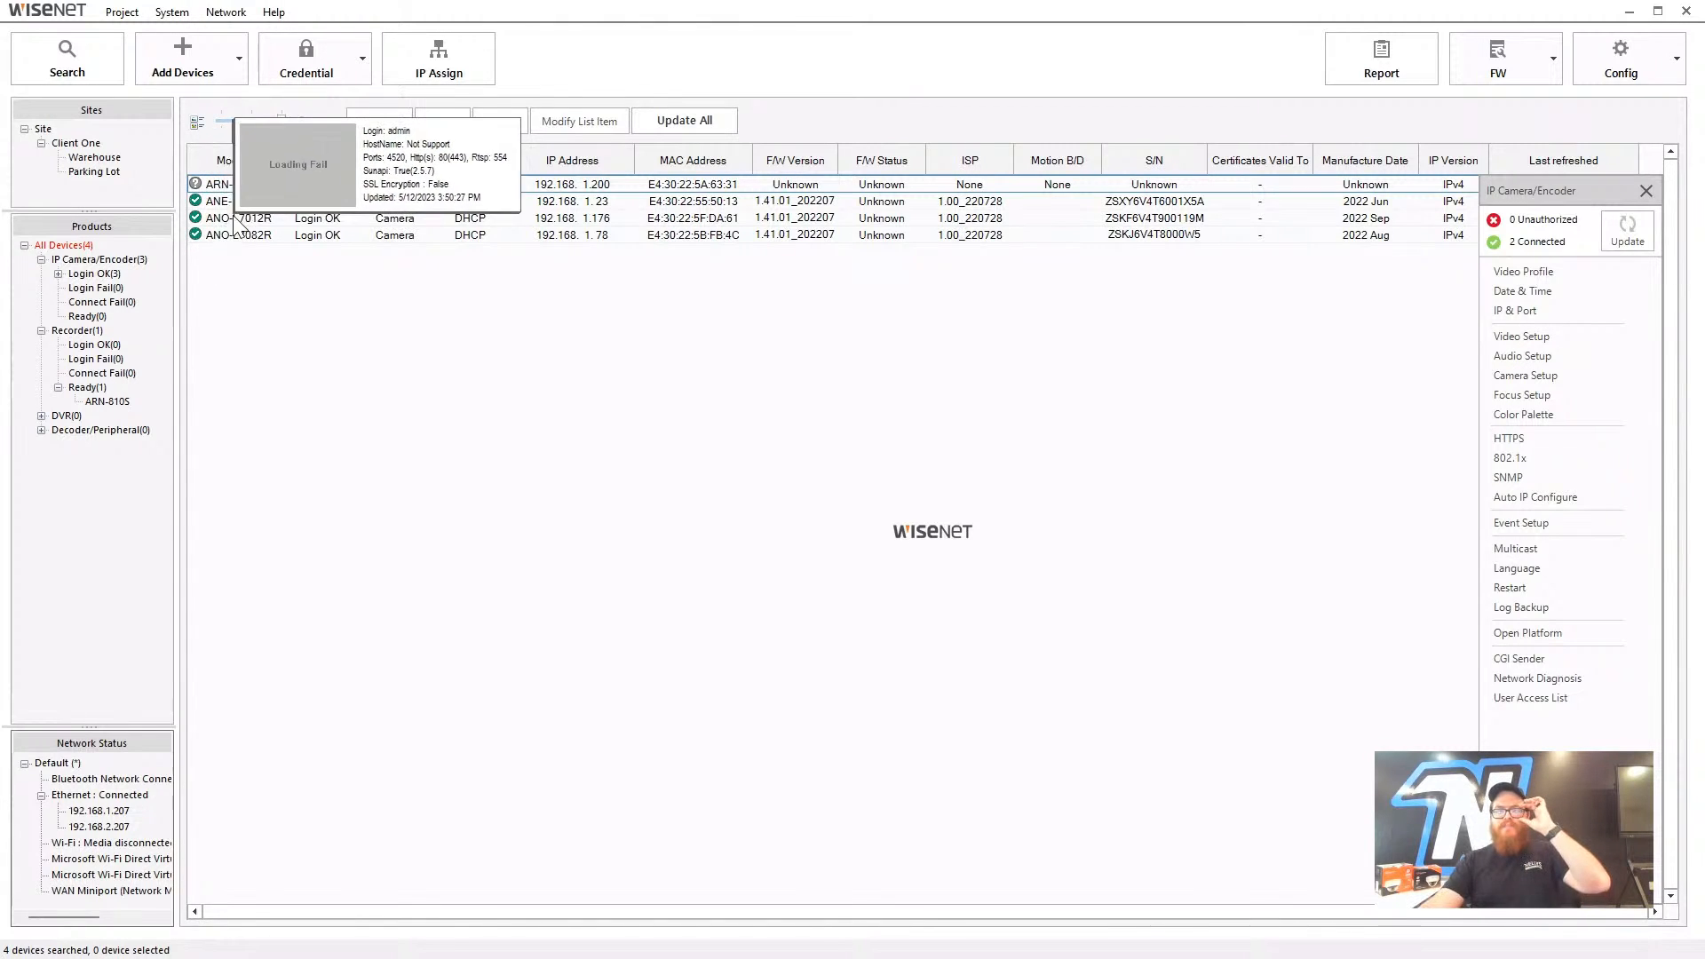
{"action": "right_click", "coordinate": [251, 246]}
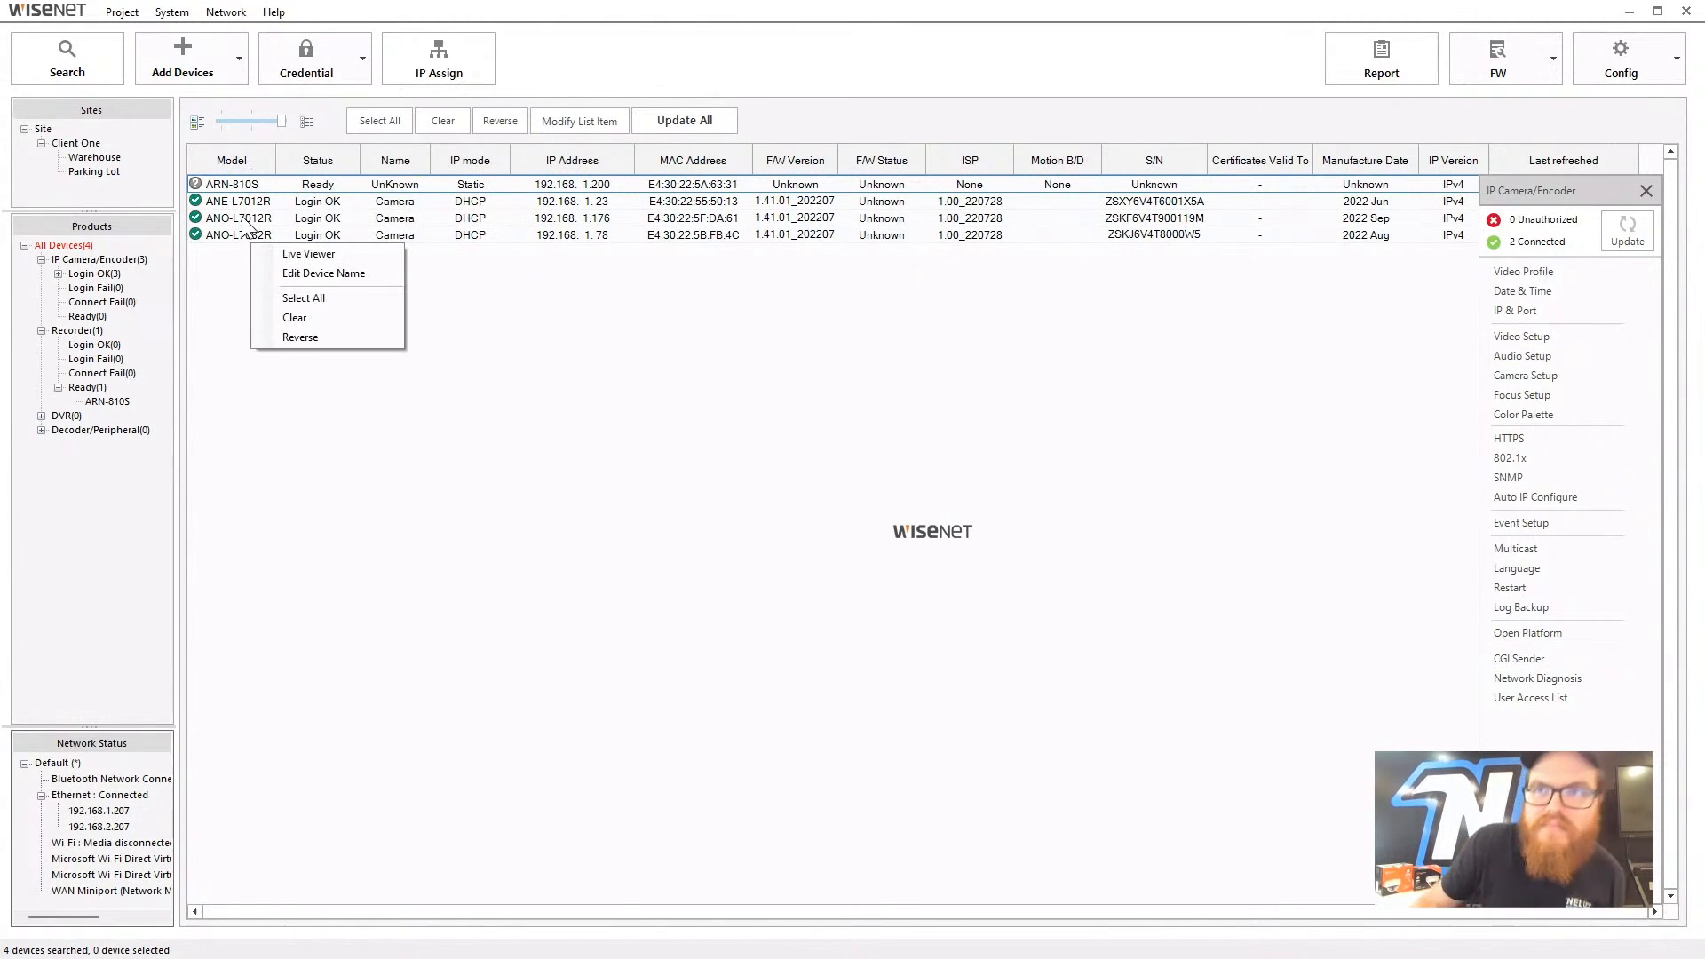
{"action": "left_click", "coordinate": [247, 218]}
{"action": "left_click", "coordinate": [247, 184]}
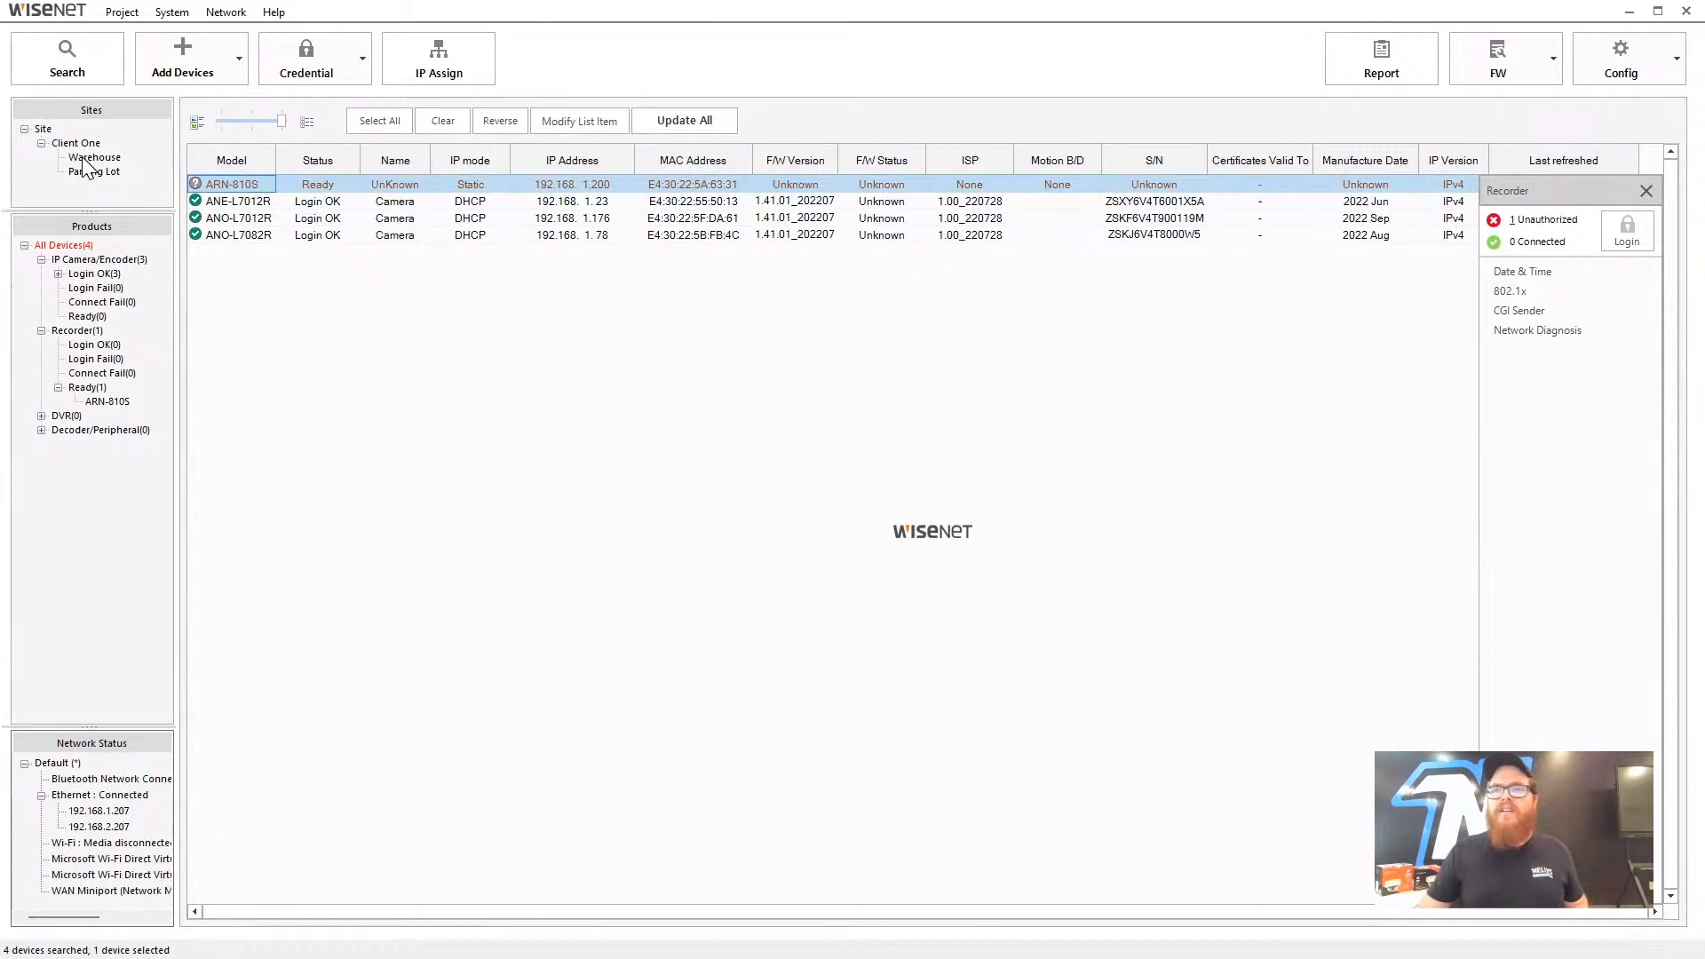
{"action": "left_click", "coordinate": [239, 295]}
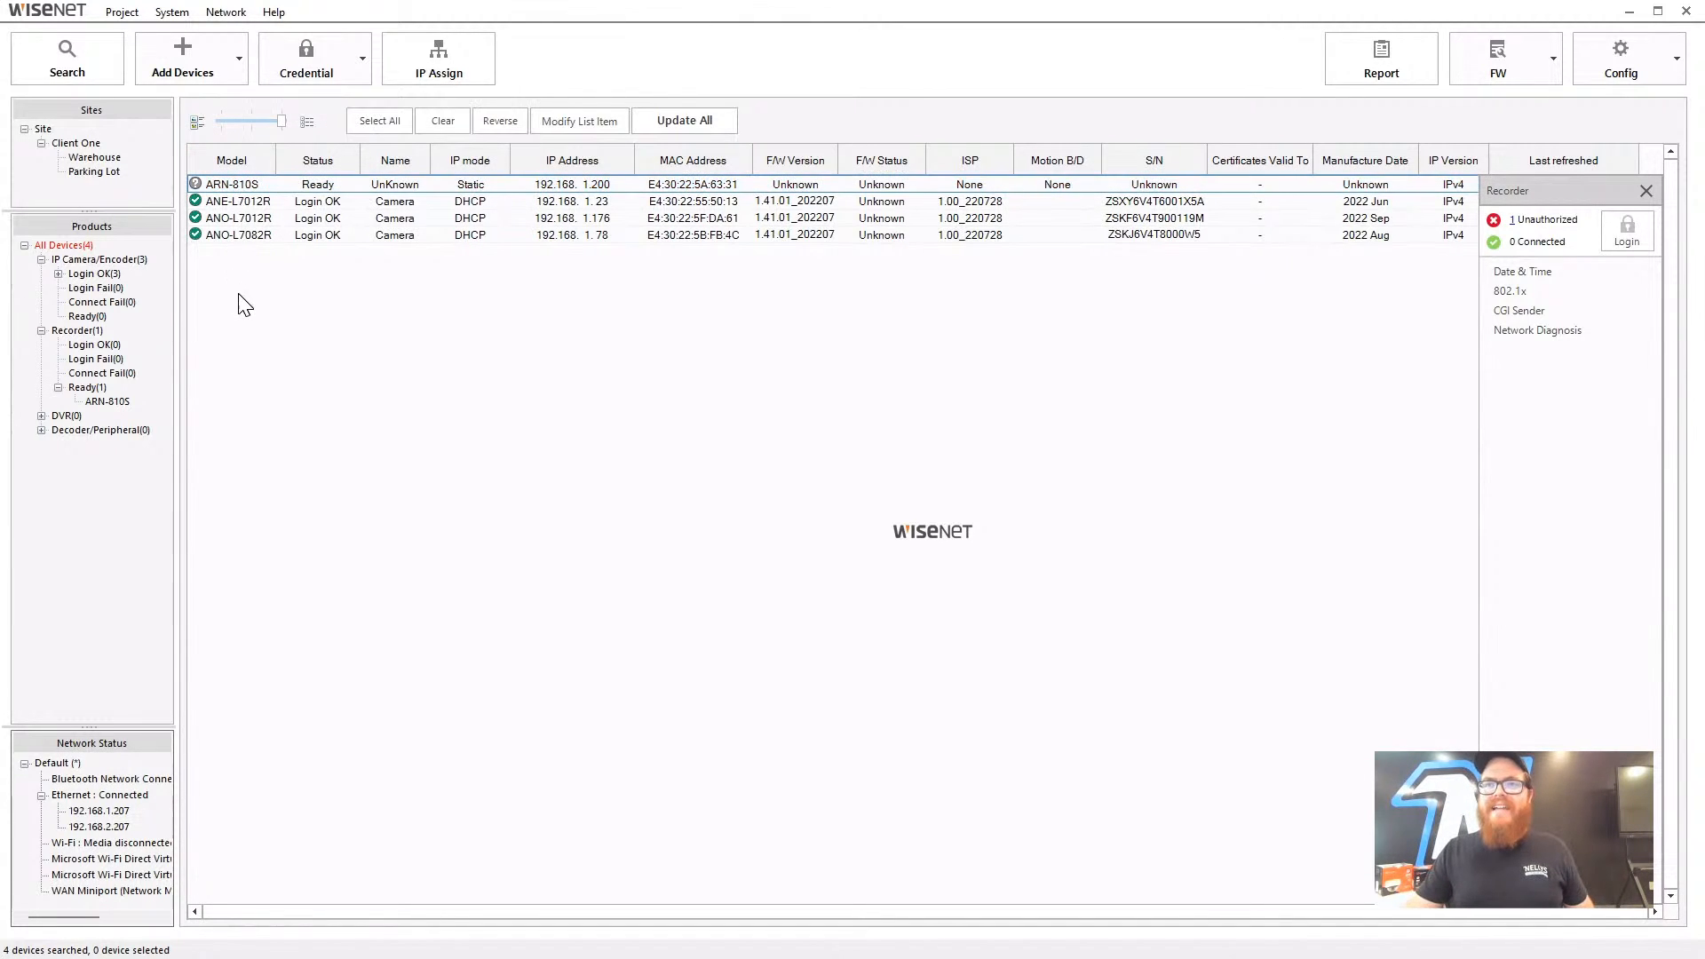
{"action": "mouse_move", "coordinate": [235, 209]}
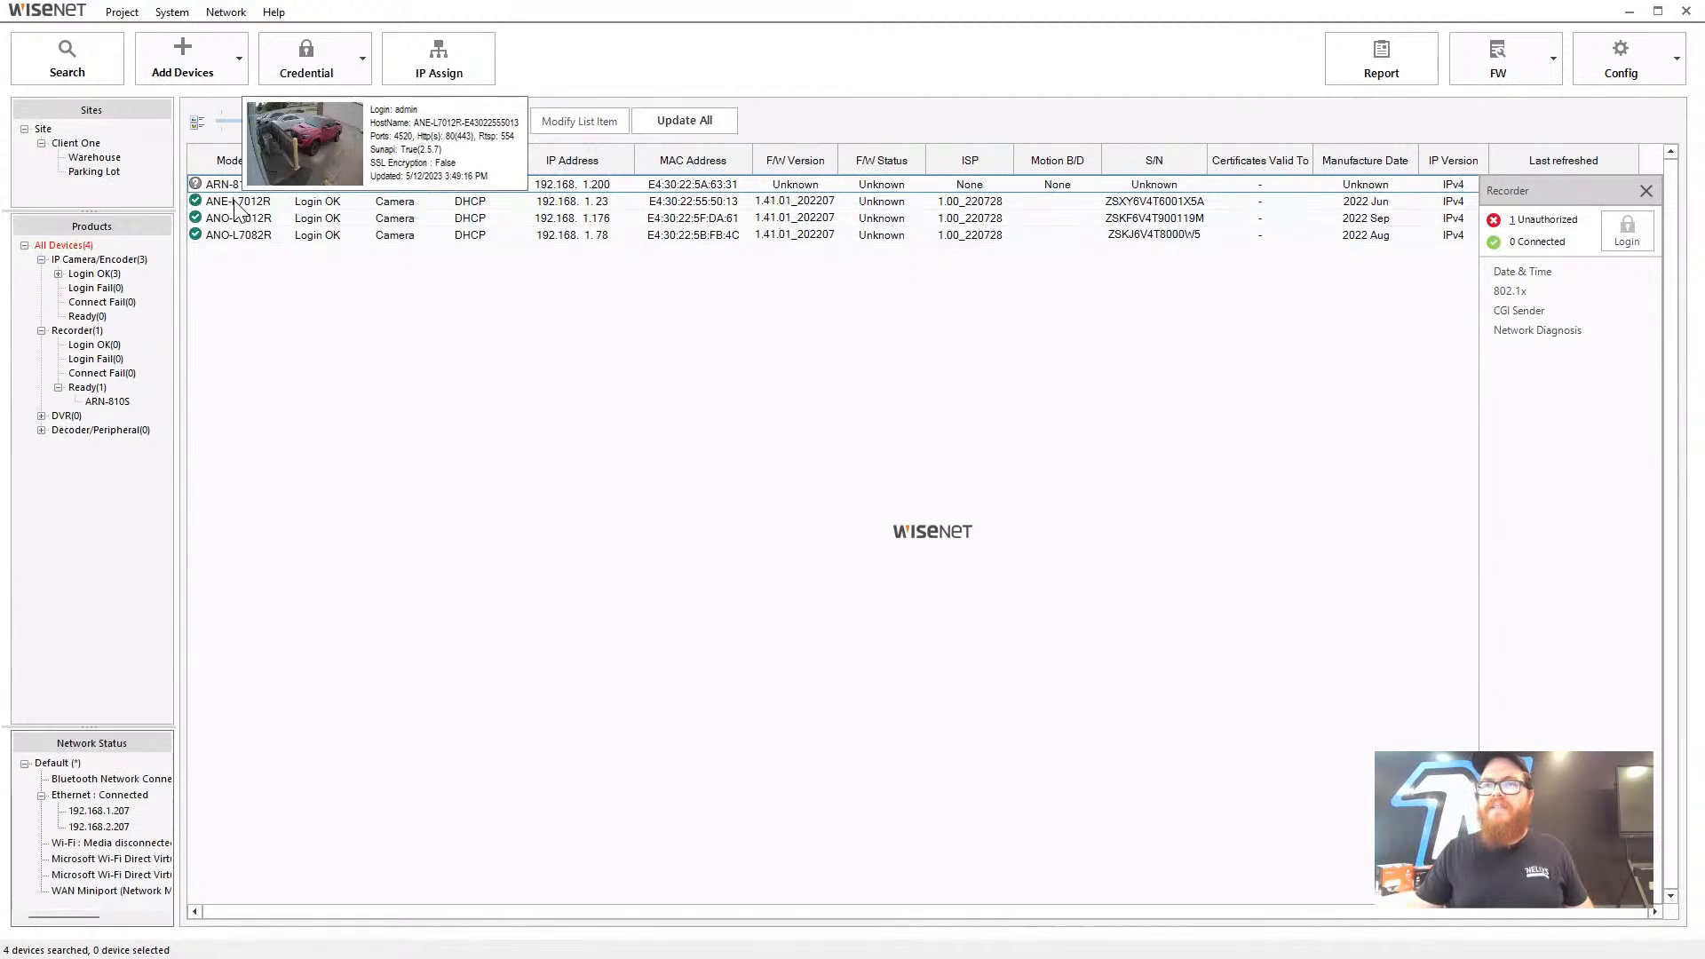
{"action": "left_click", "coordinate": [238, 202]}
{"action": "right_click", "coordinate": [245, 203]}
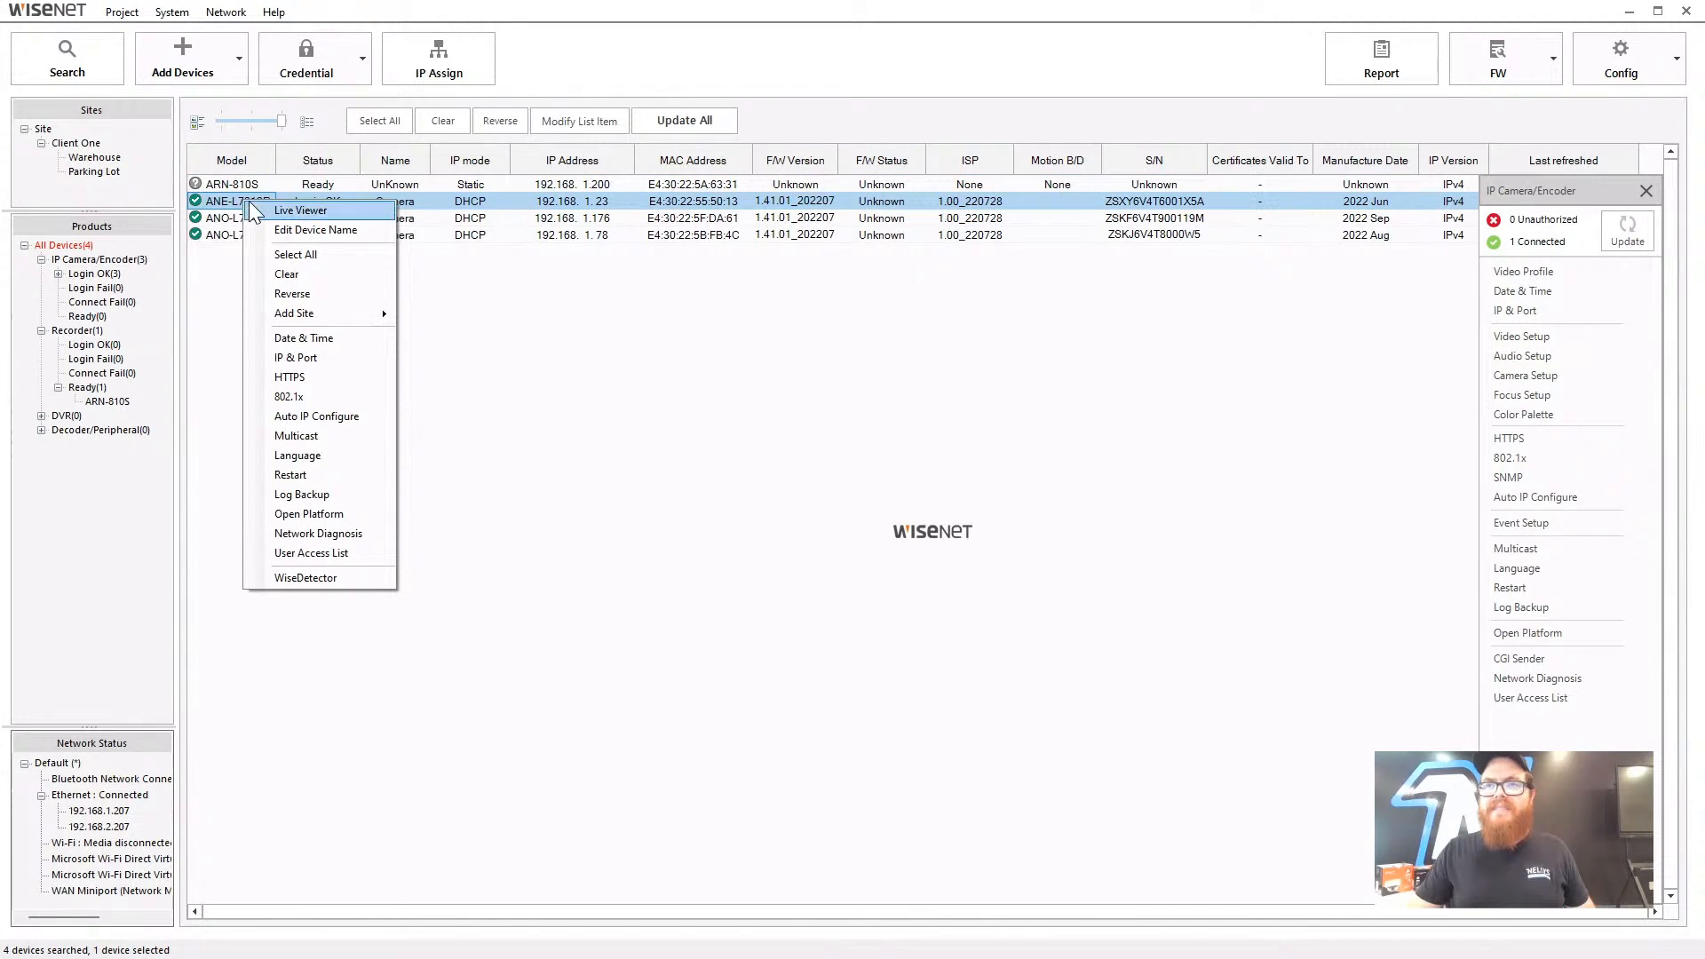
- Open Live Viewer for ANE-L7012R, position its window, and show the focus and preset controls
{"action": "left_click", "coordinate": [284, 211]}
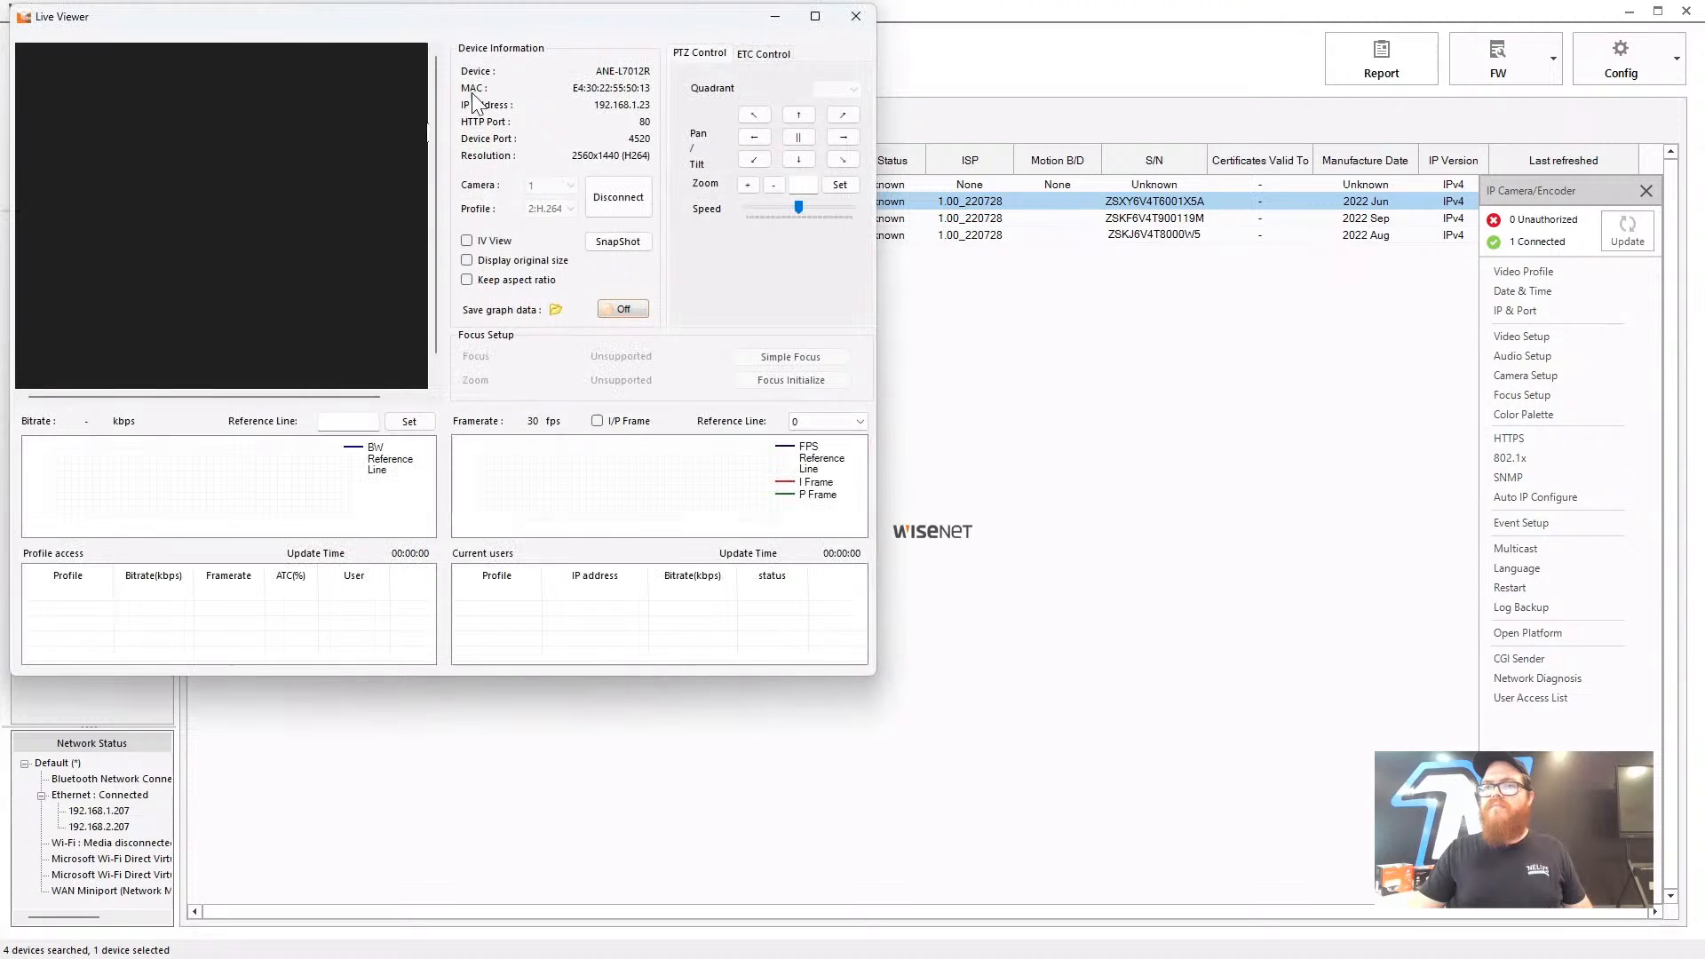
{"action": "left_click_drag", "start_coordinate": [439, 14], "coordinate": [751, 159]}
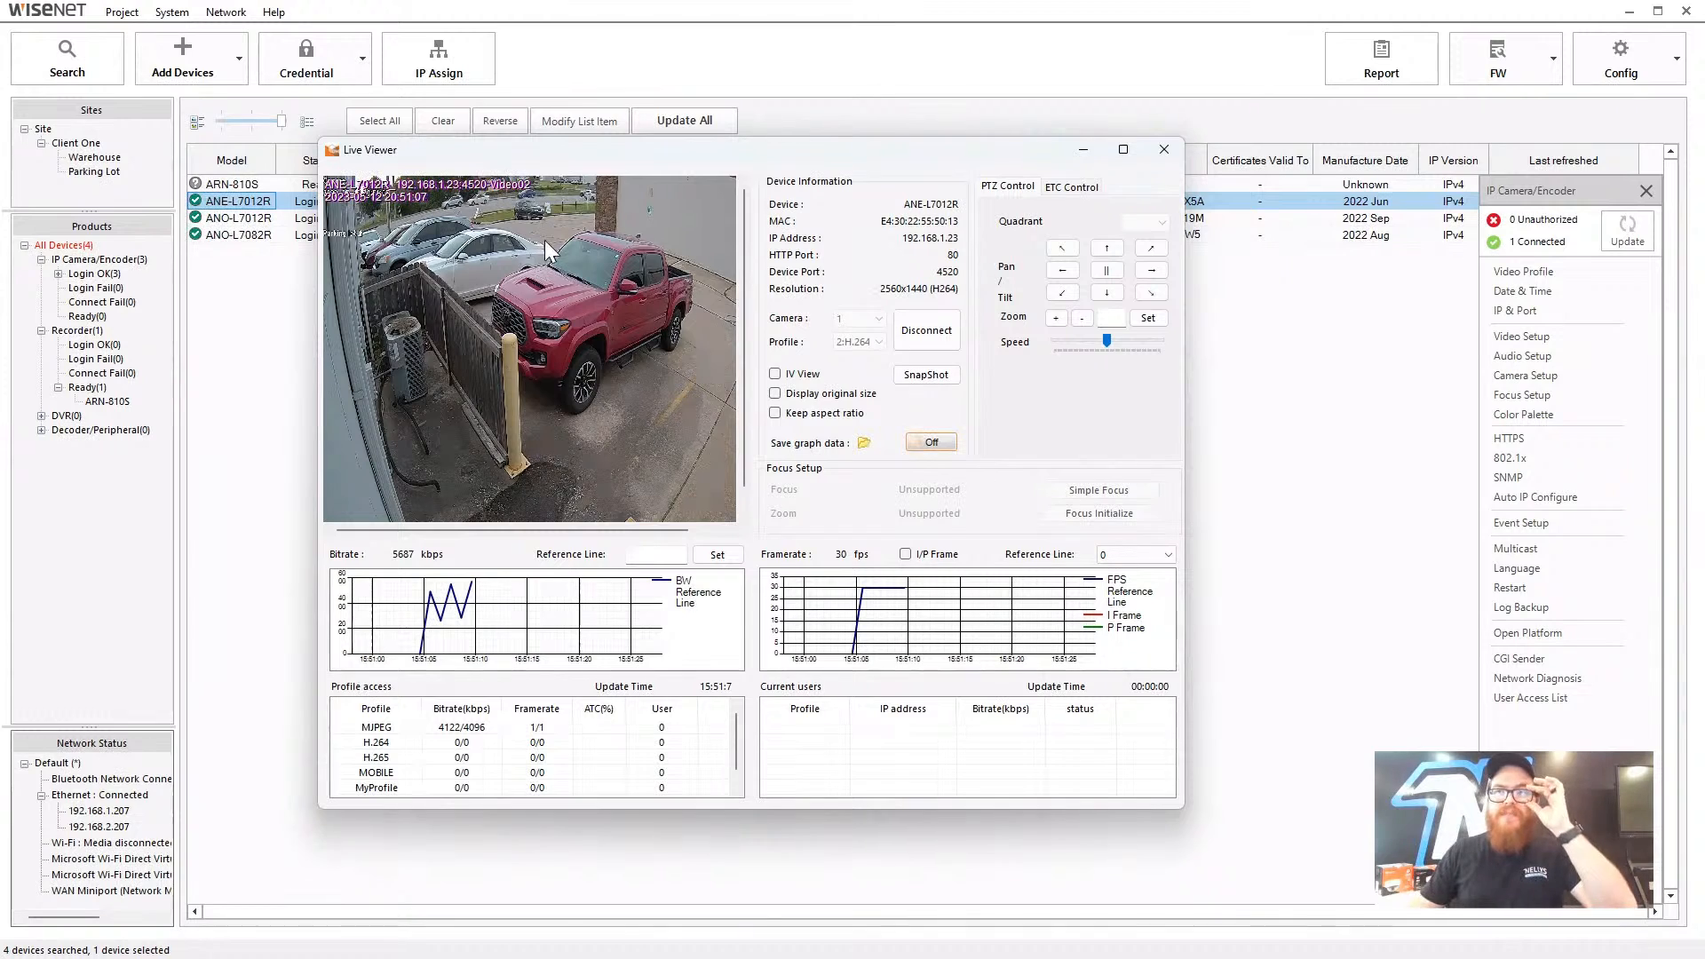
{"action": "left_click_drag", "start_coordinate": [552, 153], "coordinate": [576, 156]}
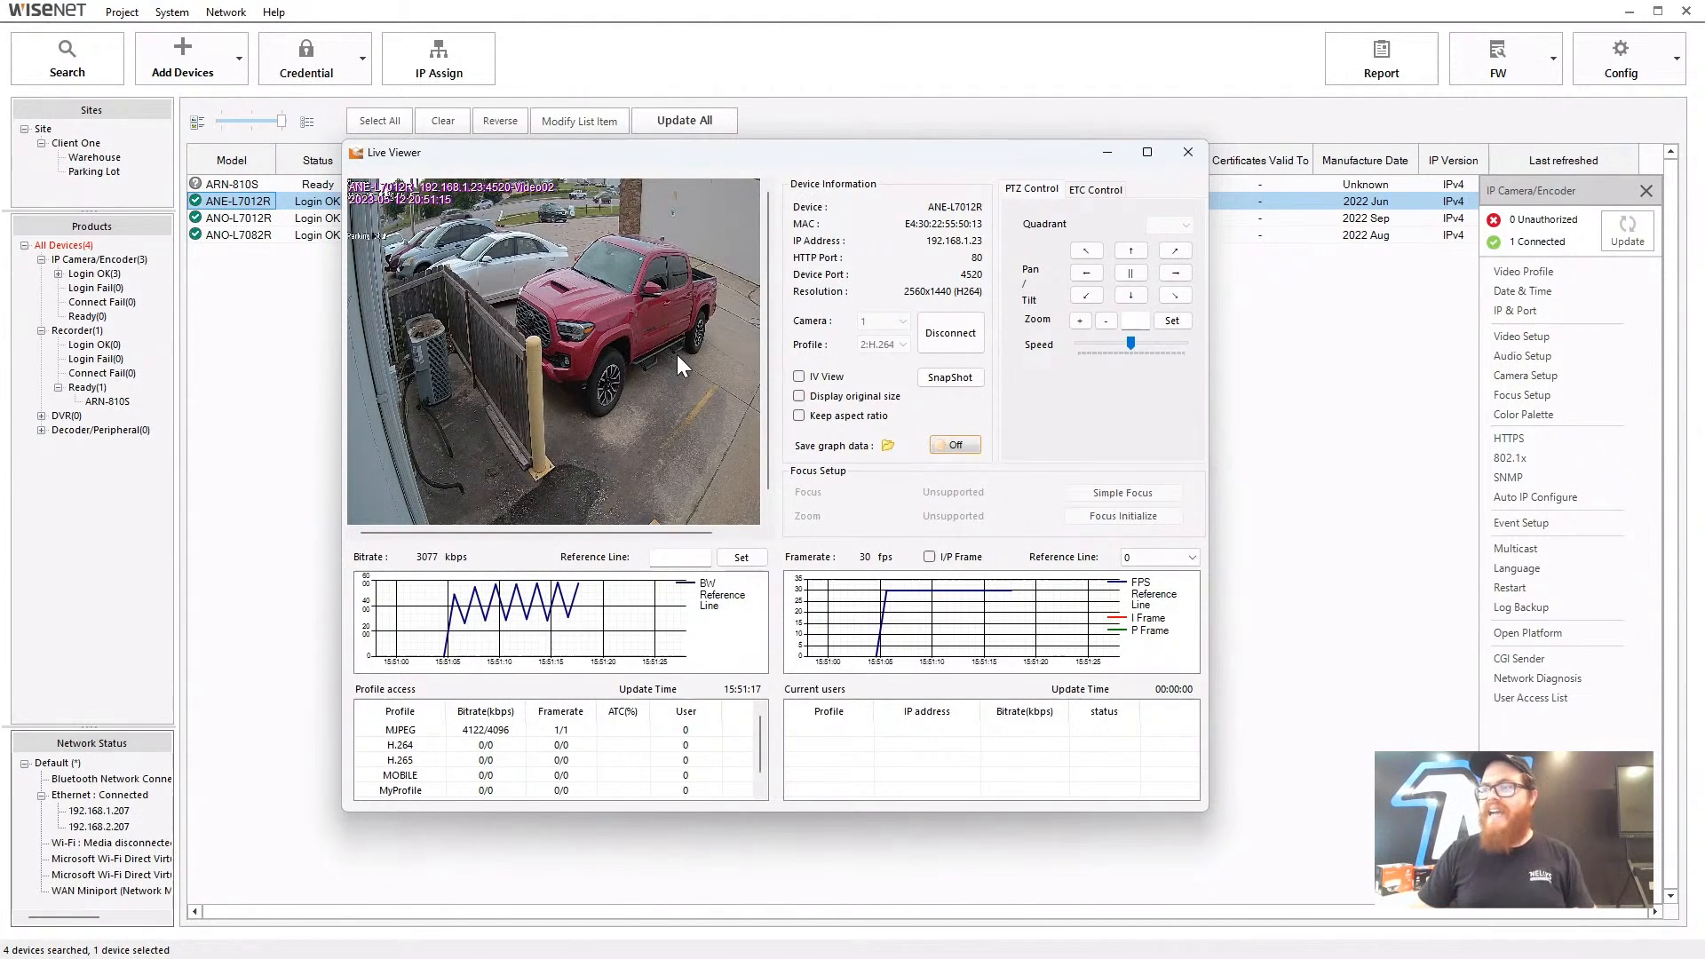
{"action": "left_click_drag", "start_coordinate": [767, 370], "coordinate": [751, 400]}
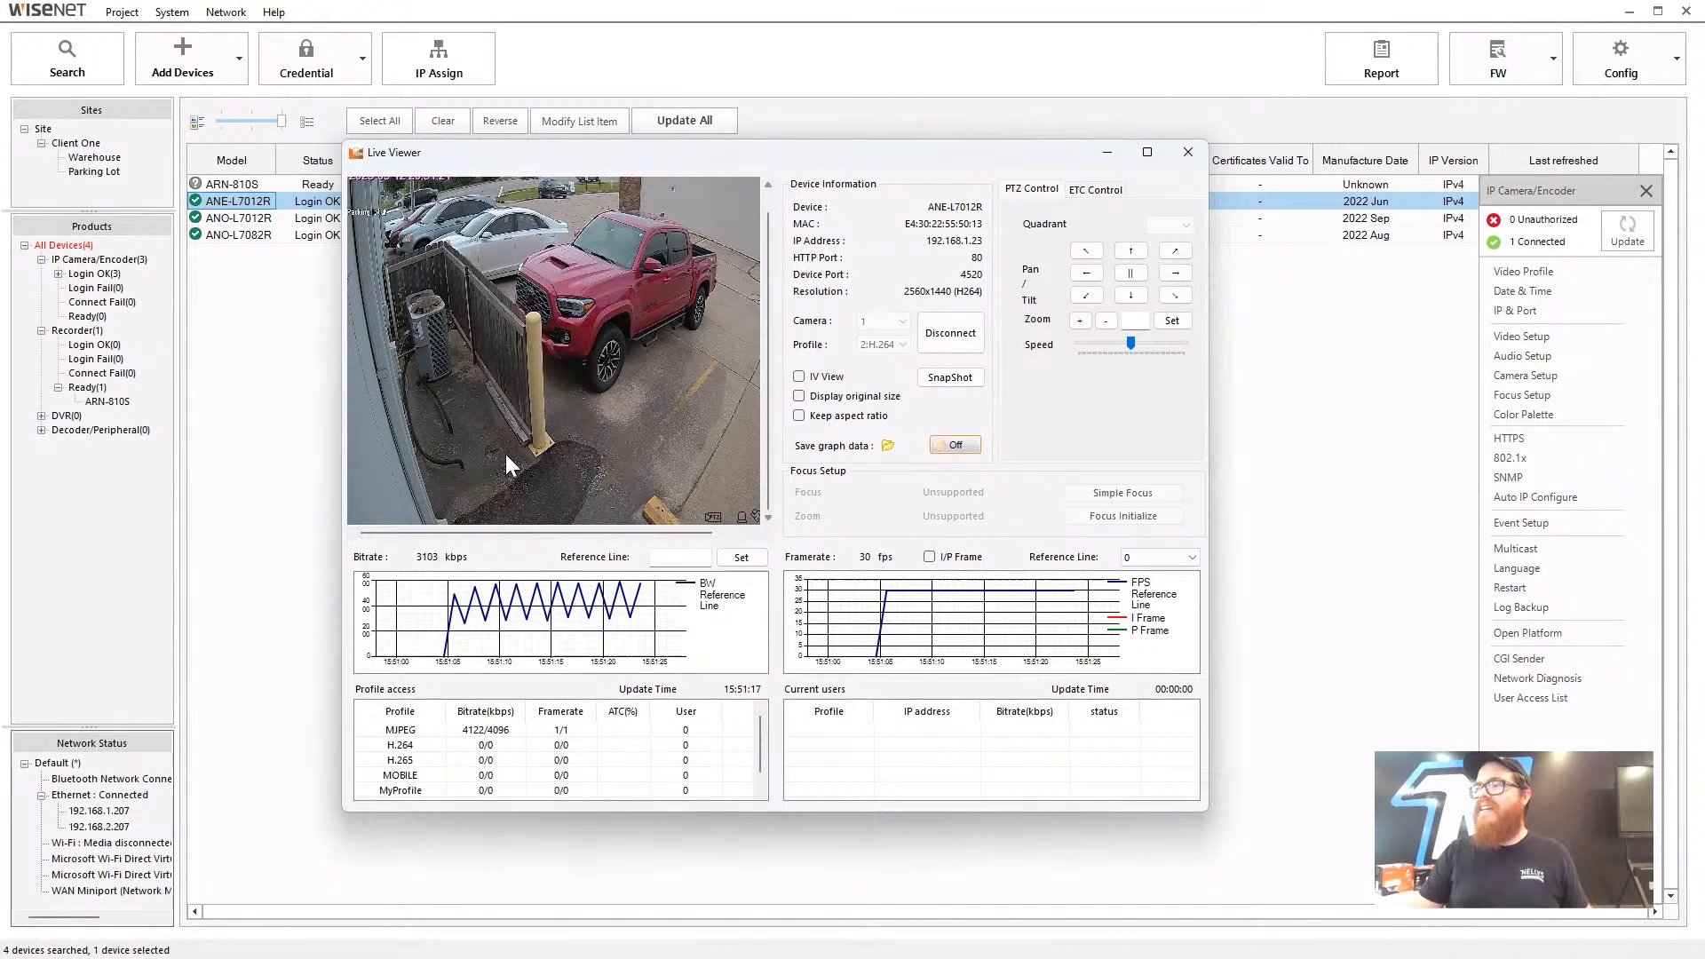
{"action": "scroll", "coordinate": [504, 453], "scroll_direction": "up", "scroll_amount": 2}
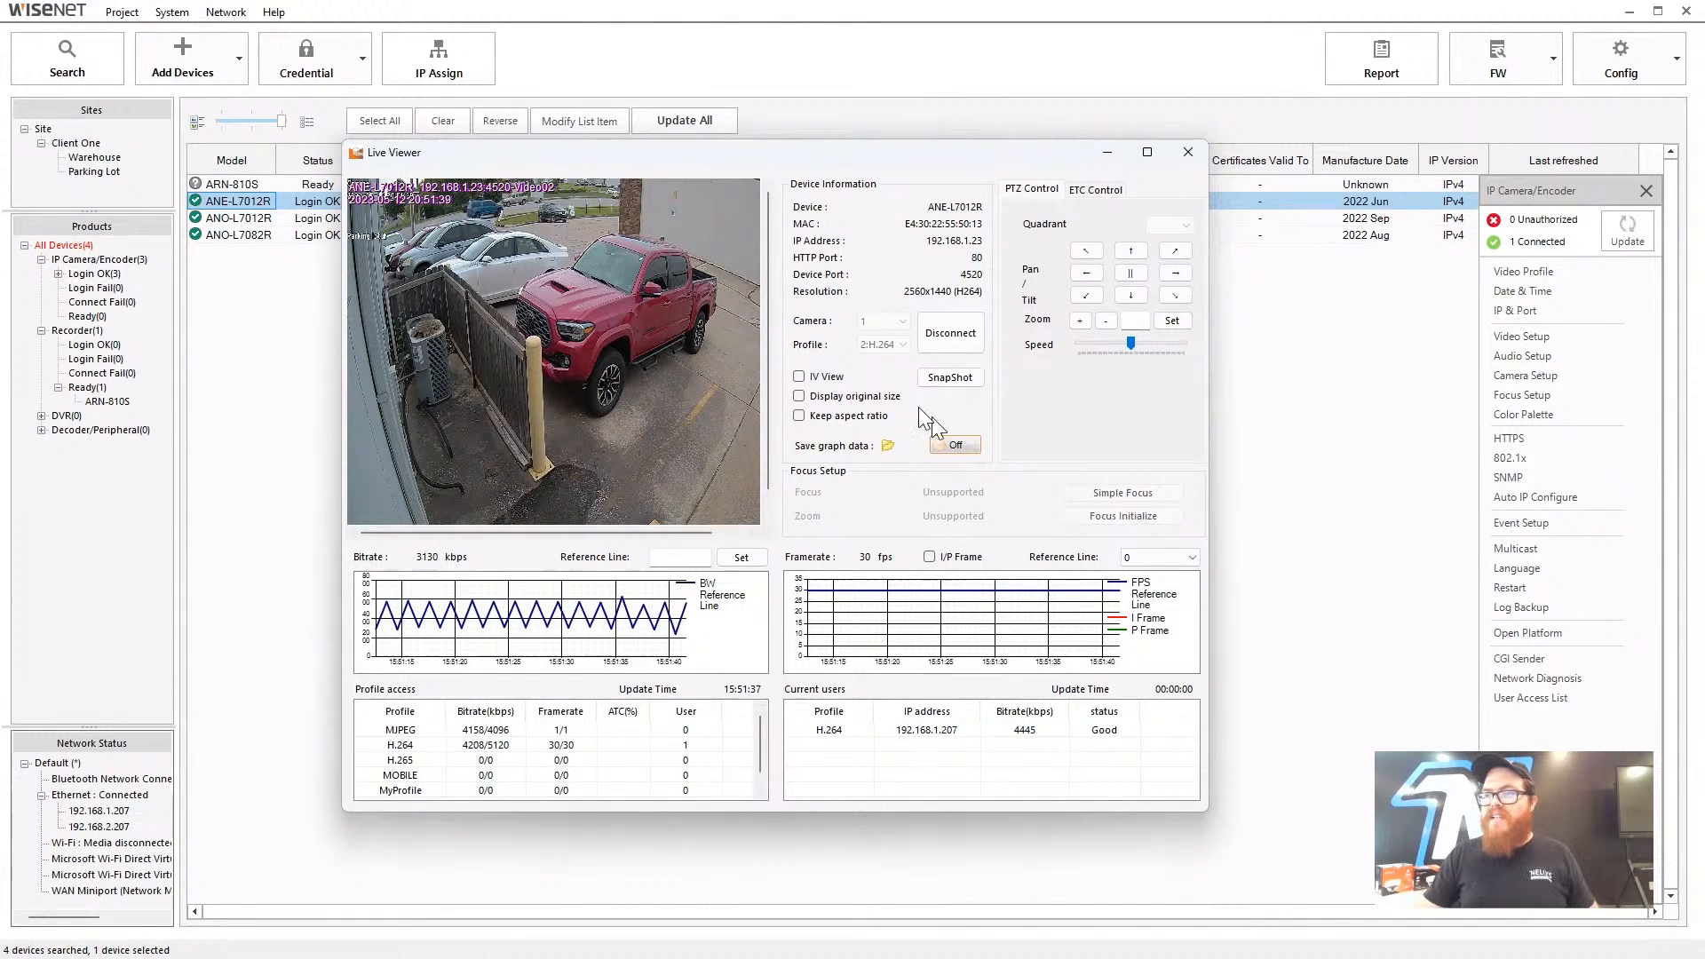
{"action": "left_click", "coordinate": [1087, 187]}
{"action": "left_click", "coordinate": [1044, 188]}
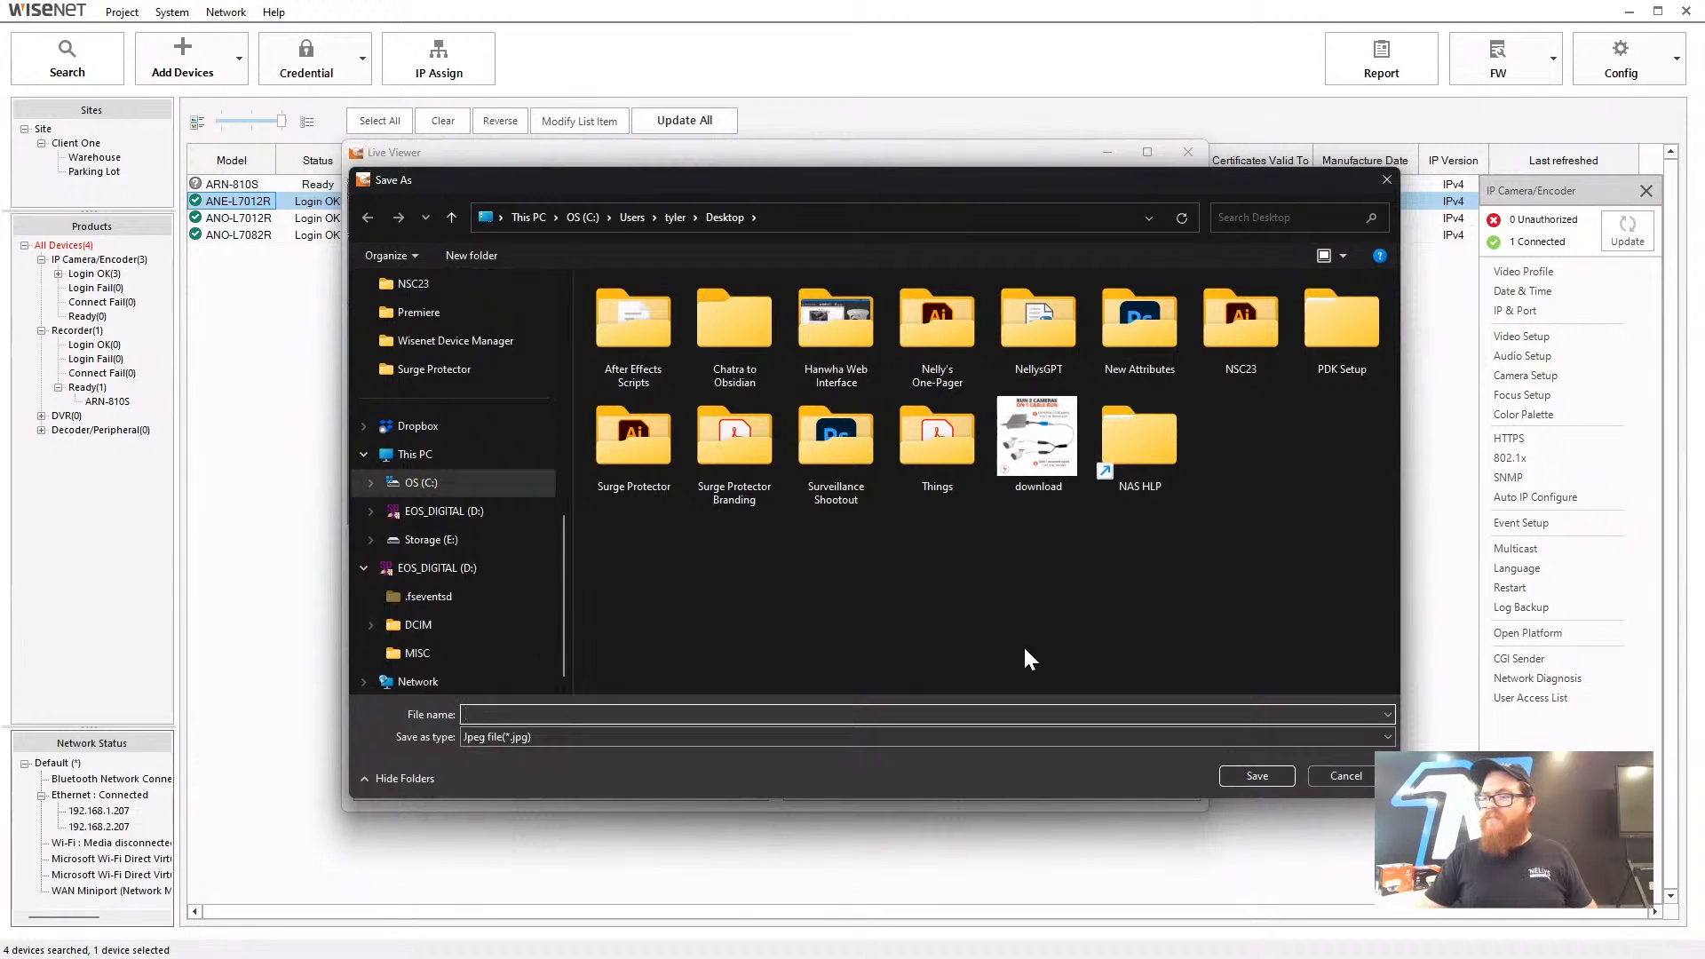
{"action": "left_click", "coordinate": [438, 609]}
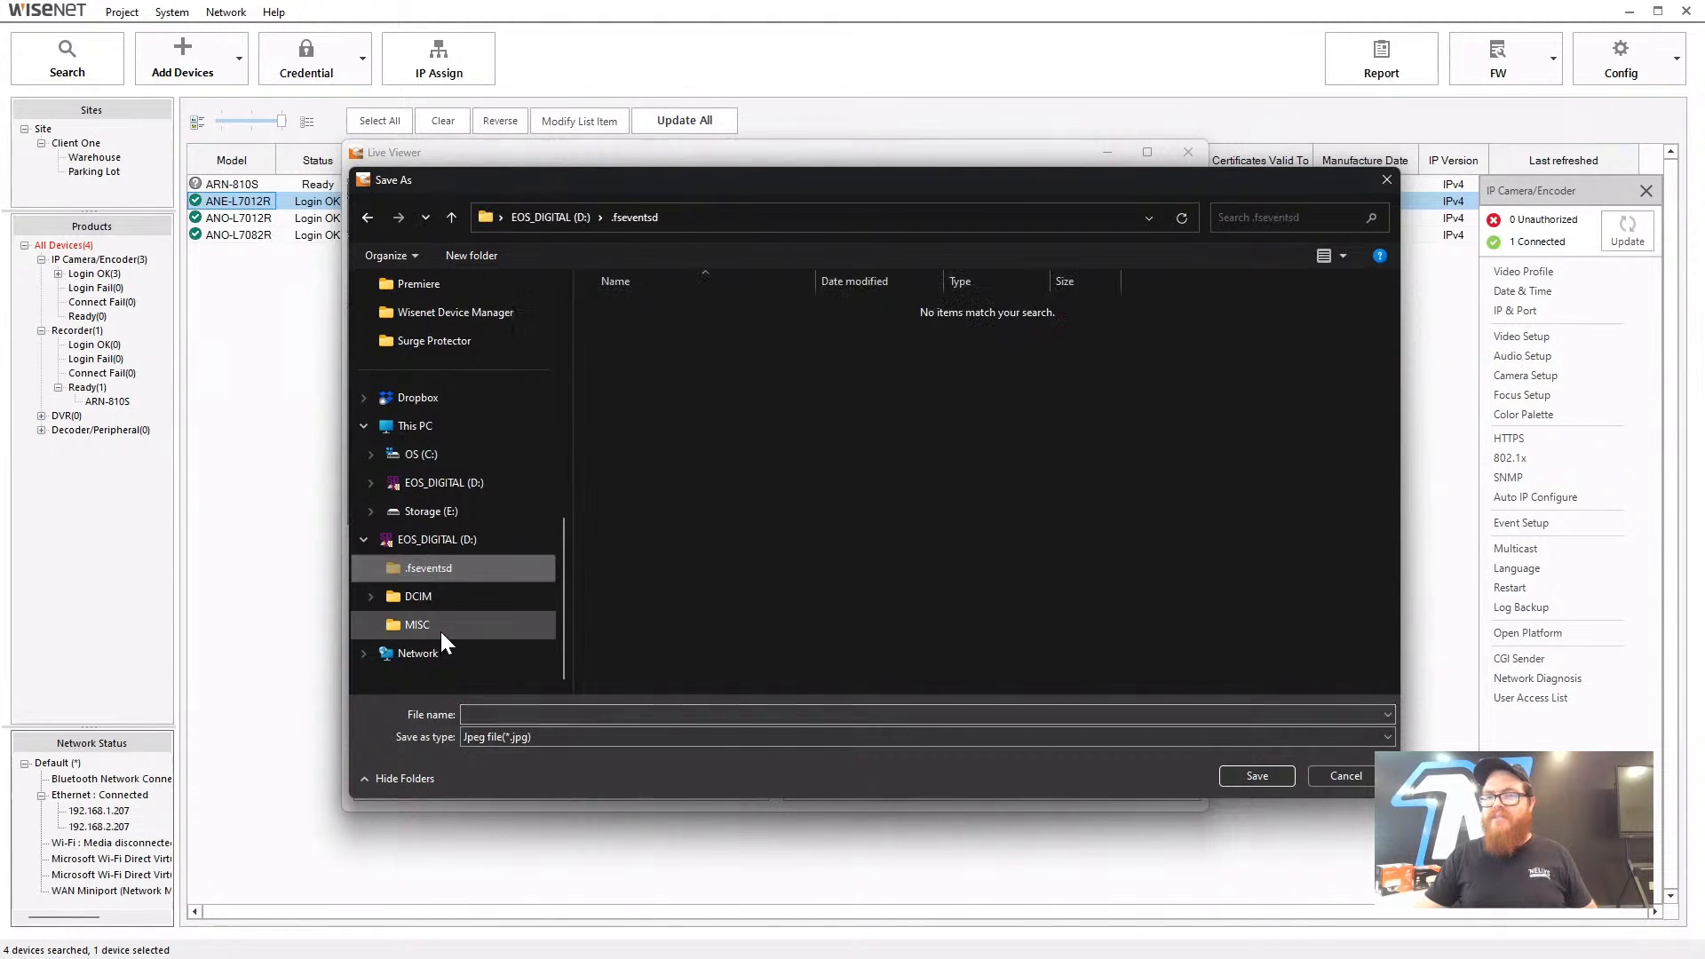
{"action": "scroll", "coordinate": [437, 551], "scroll_direction": "up", "scroll_amount": 3}
{"action": "scroll", "coordinate": [427, 413], "scroll_direction": "up", "scroll_amount": 5}
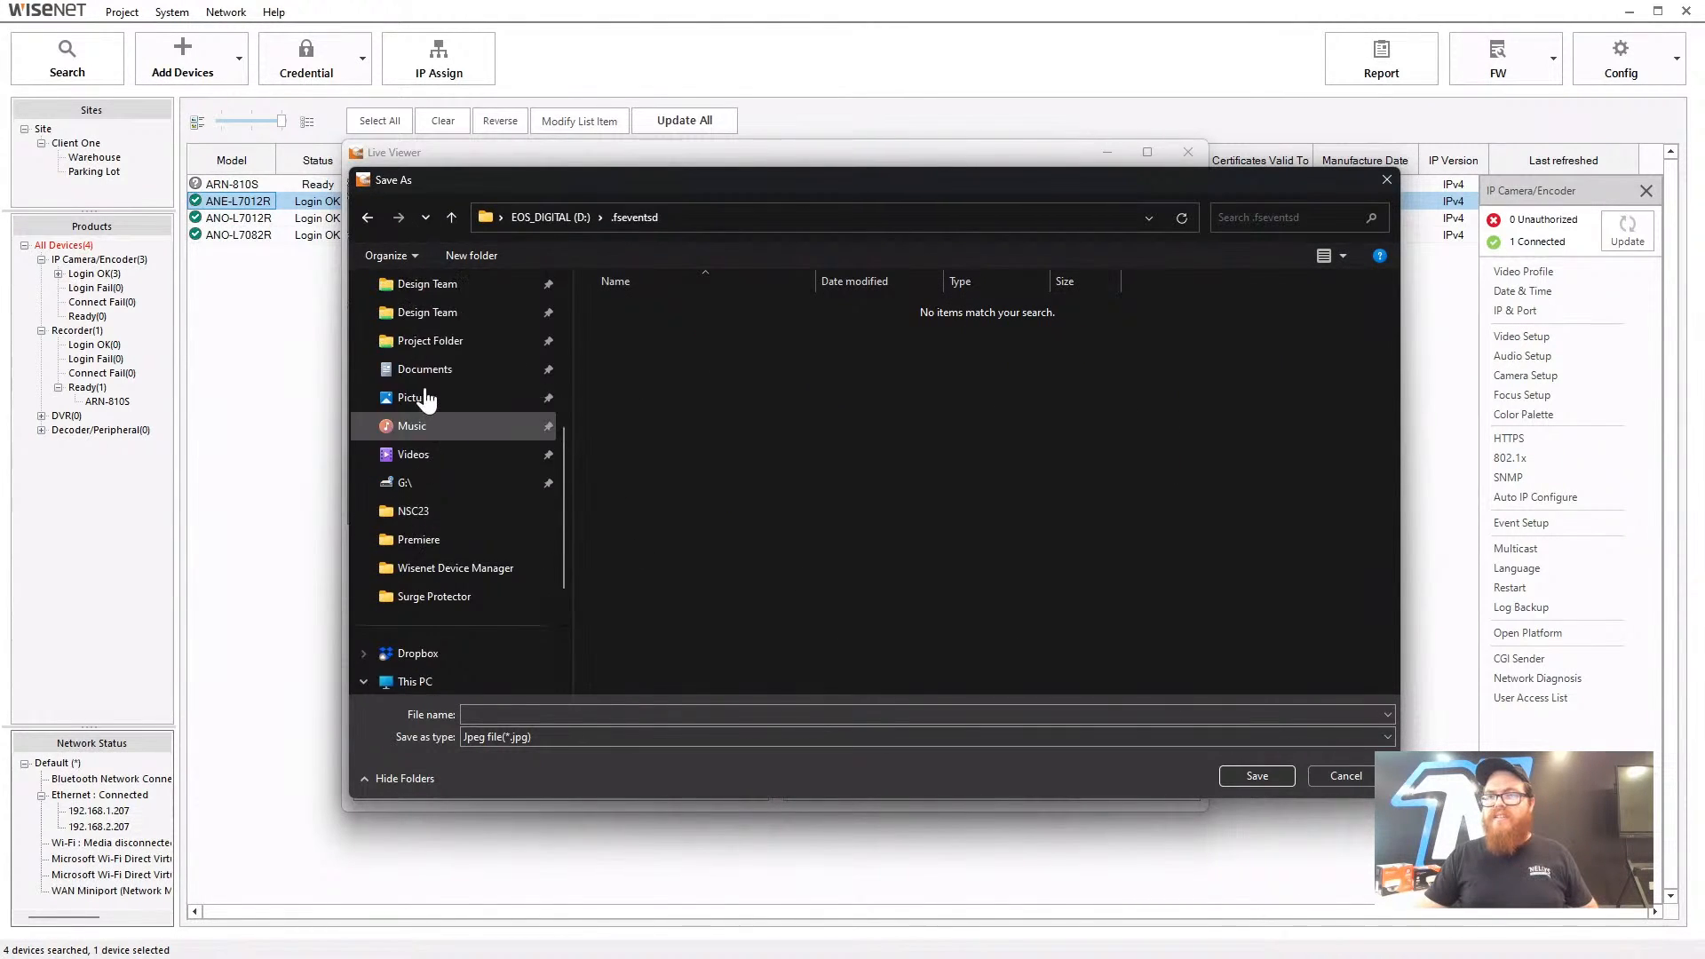
{"action": "left_click", "coordinate": [436, 289]}
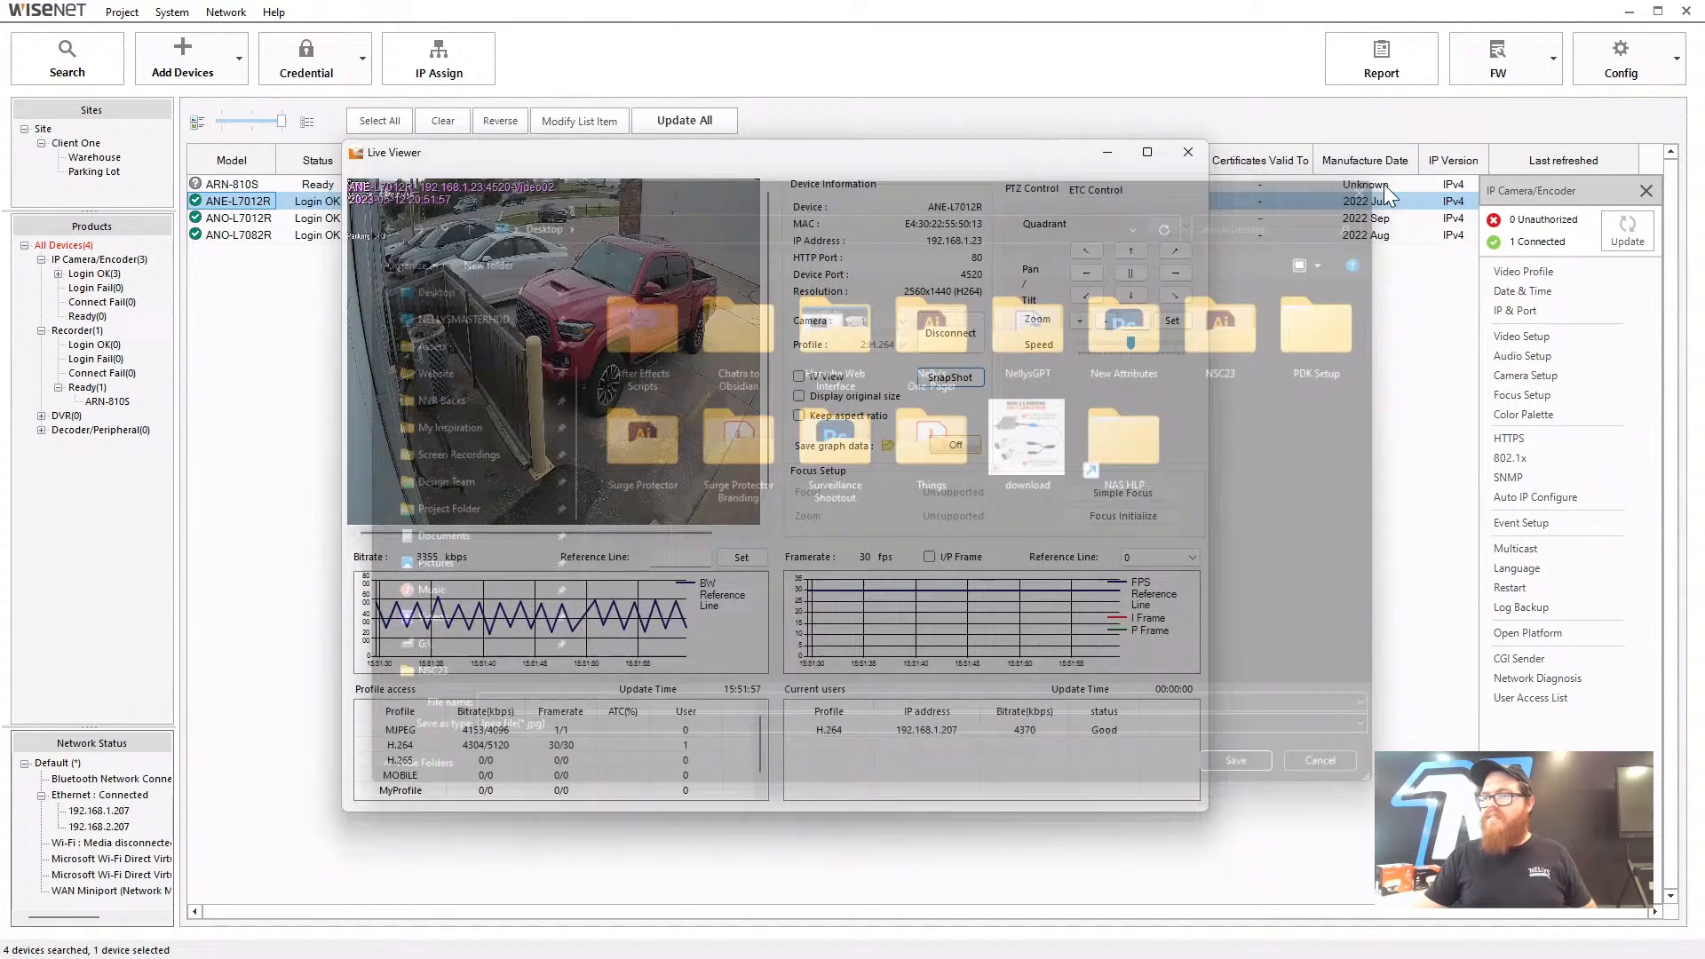
{"action": "left_click", "coordinate": [1385, 182]}
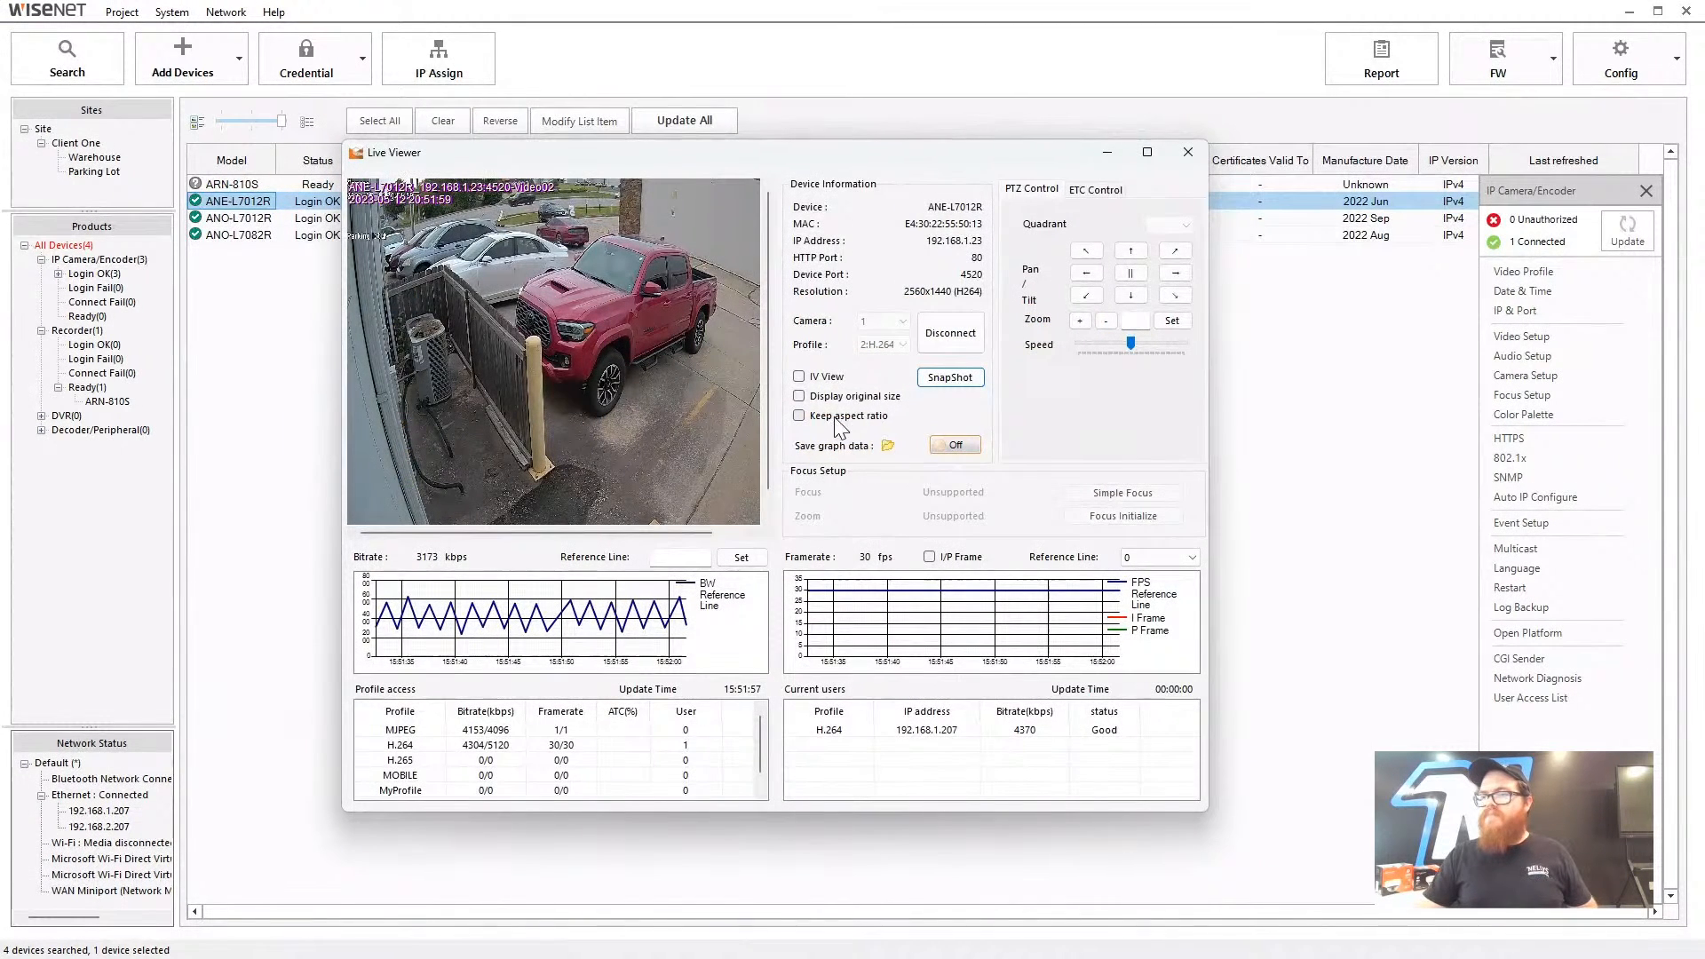
- Close the ANE-L7012R live view and dismiss the camera's context menu
{"action": "left_click", "coordinate": [1190, 158]}
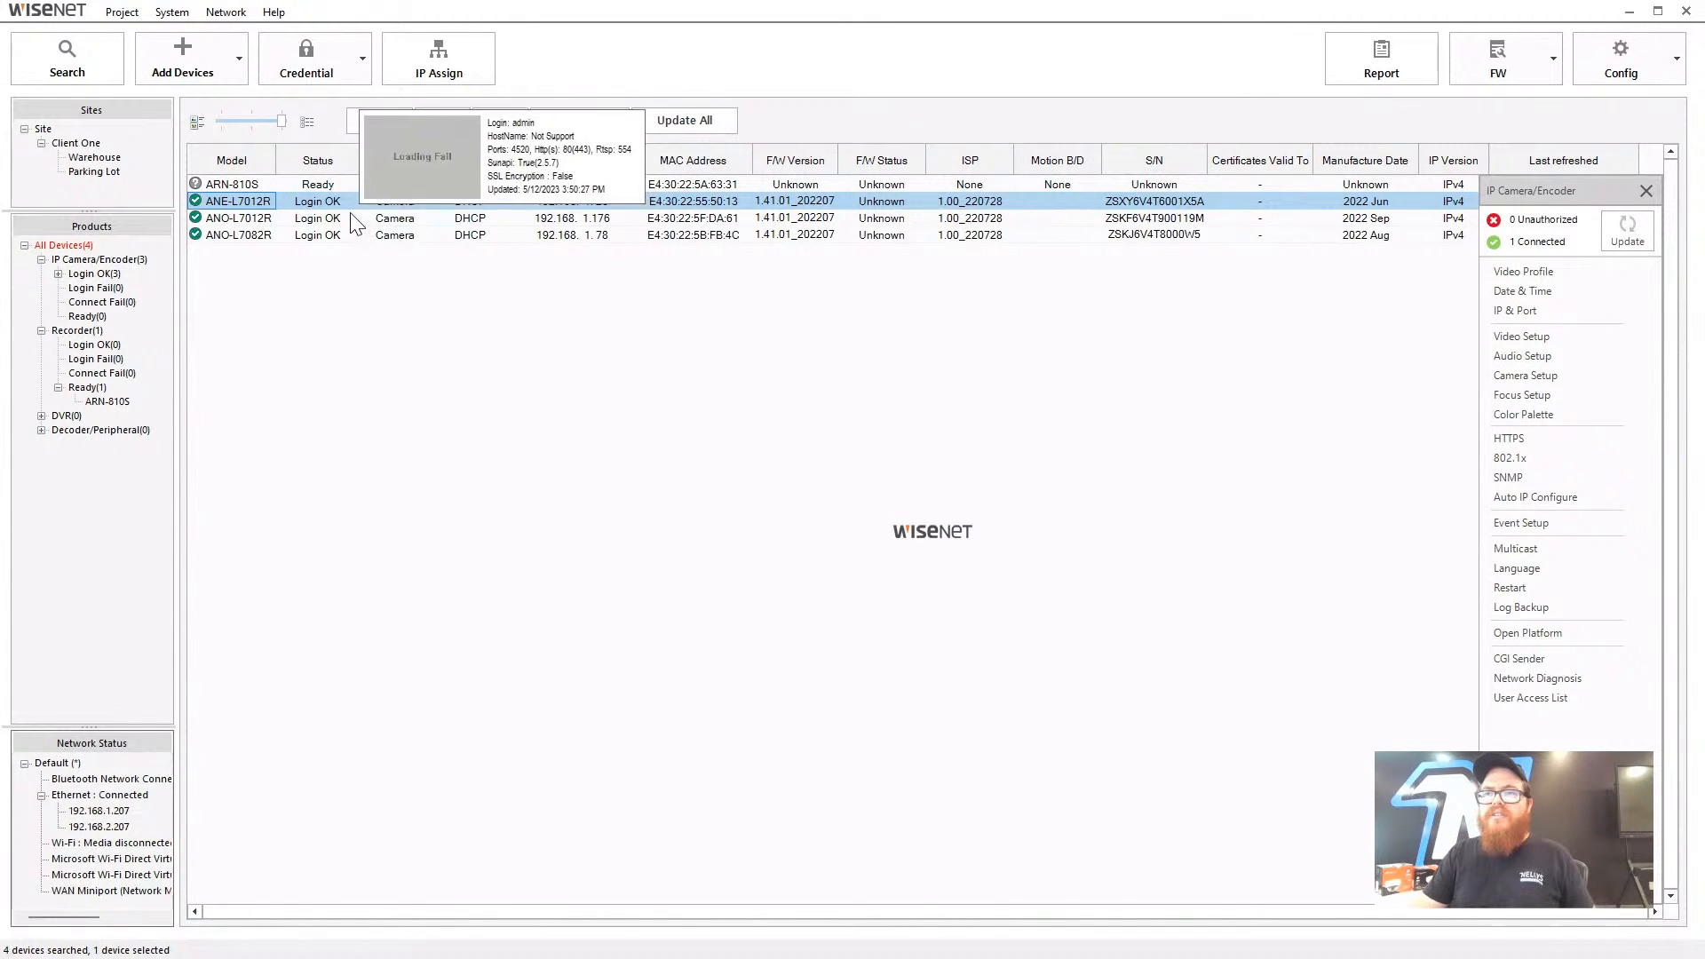
{"action": "right_click", "coordinate": [318, 203]}
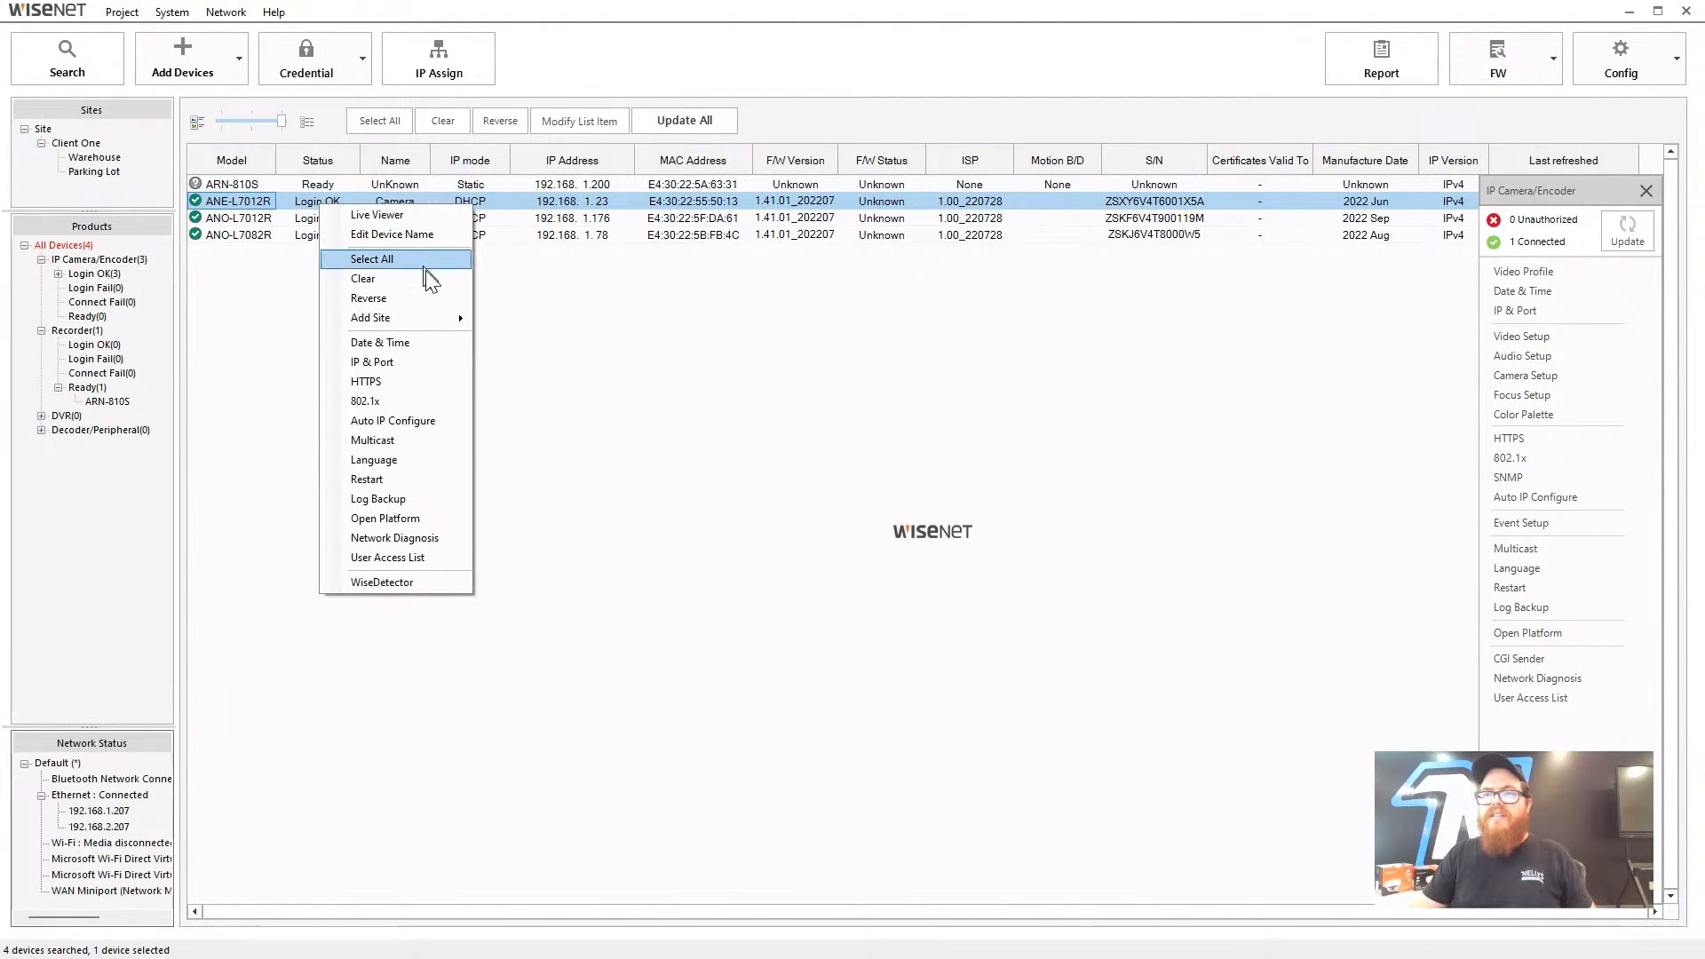
{"action": "mouse_move", "coordinate": [434, 315]}
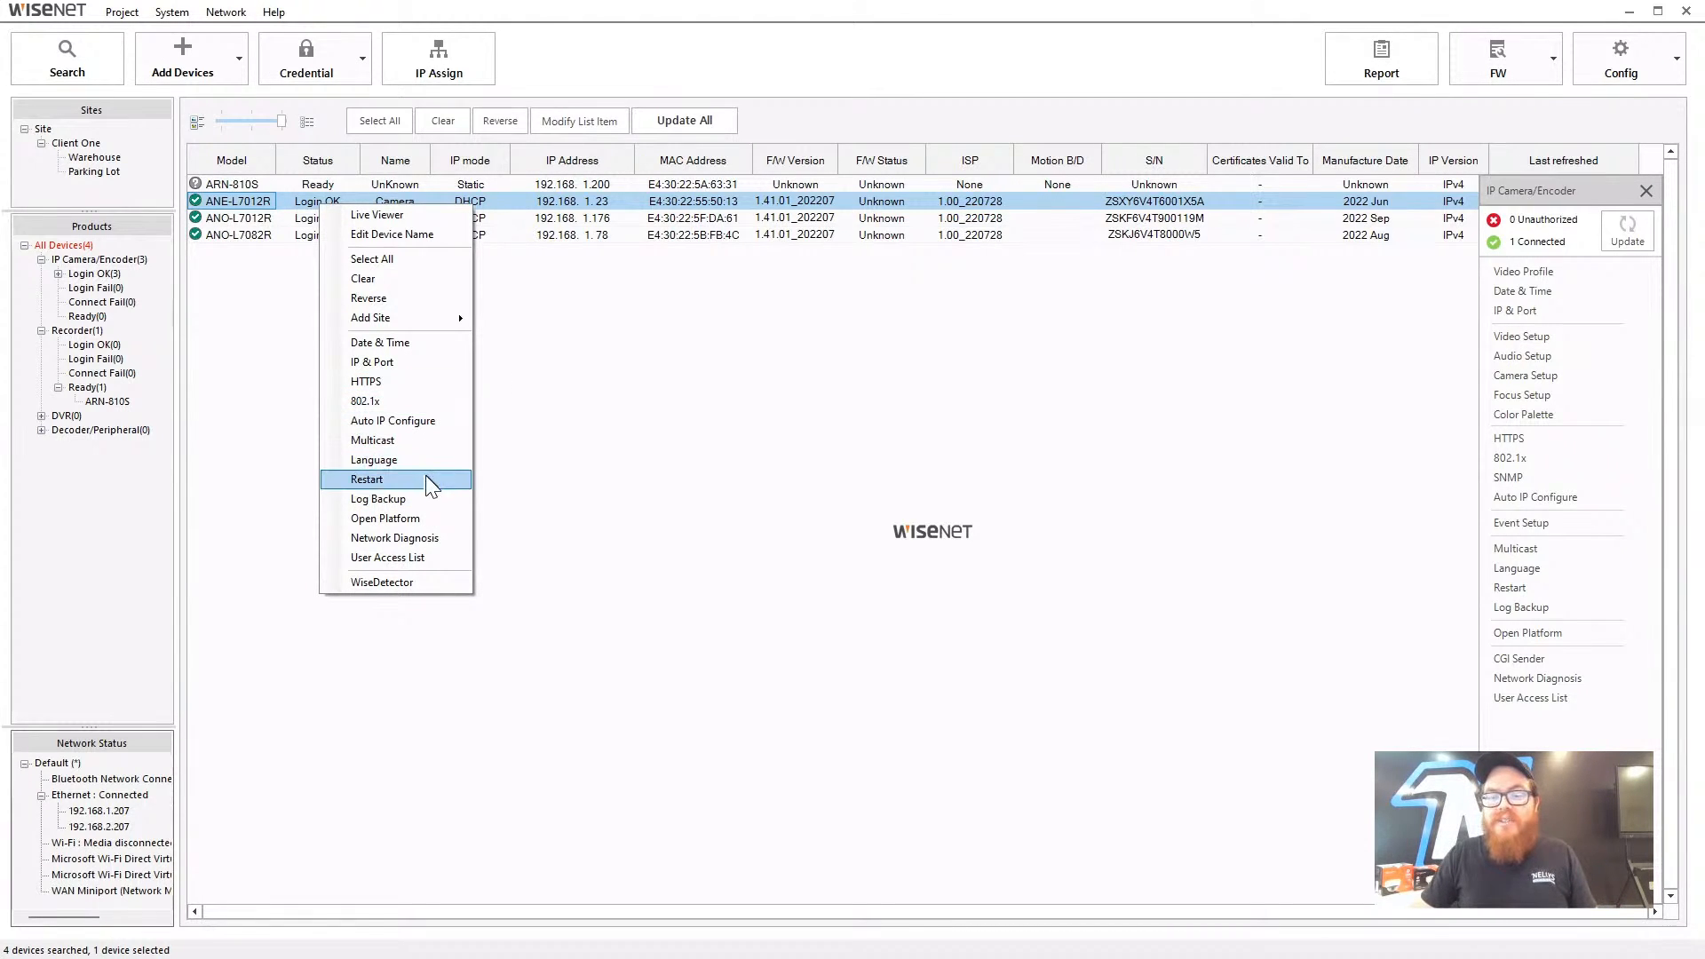
{"action": "left_click", "coordinate": [611, 346]}
- Select ANO-L7012R, ANO-L7082R and ANE-L7012R together and open IP Assign for them
{"action": "left_click", "coordinate": [253, 236]}
{"action": "left_click", "coordinate": [243, 219], "text": "ctrl"}
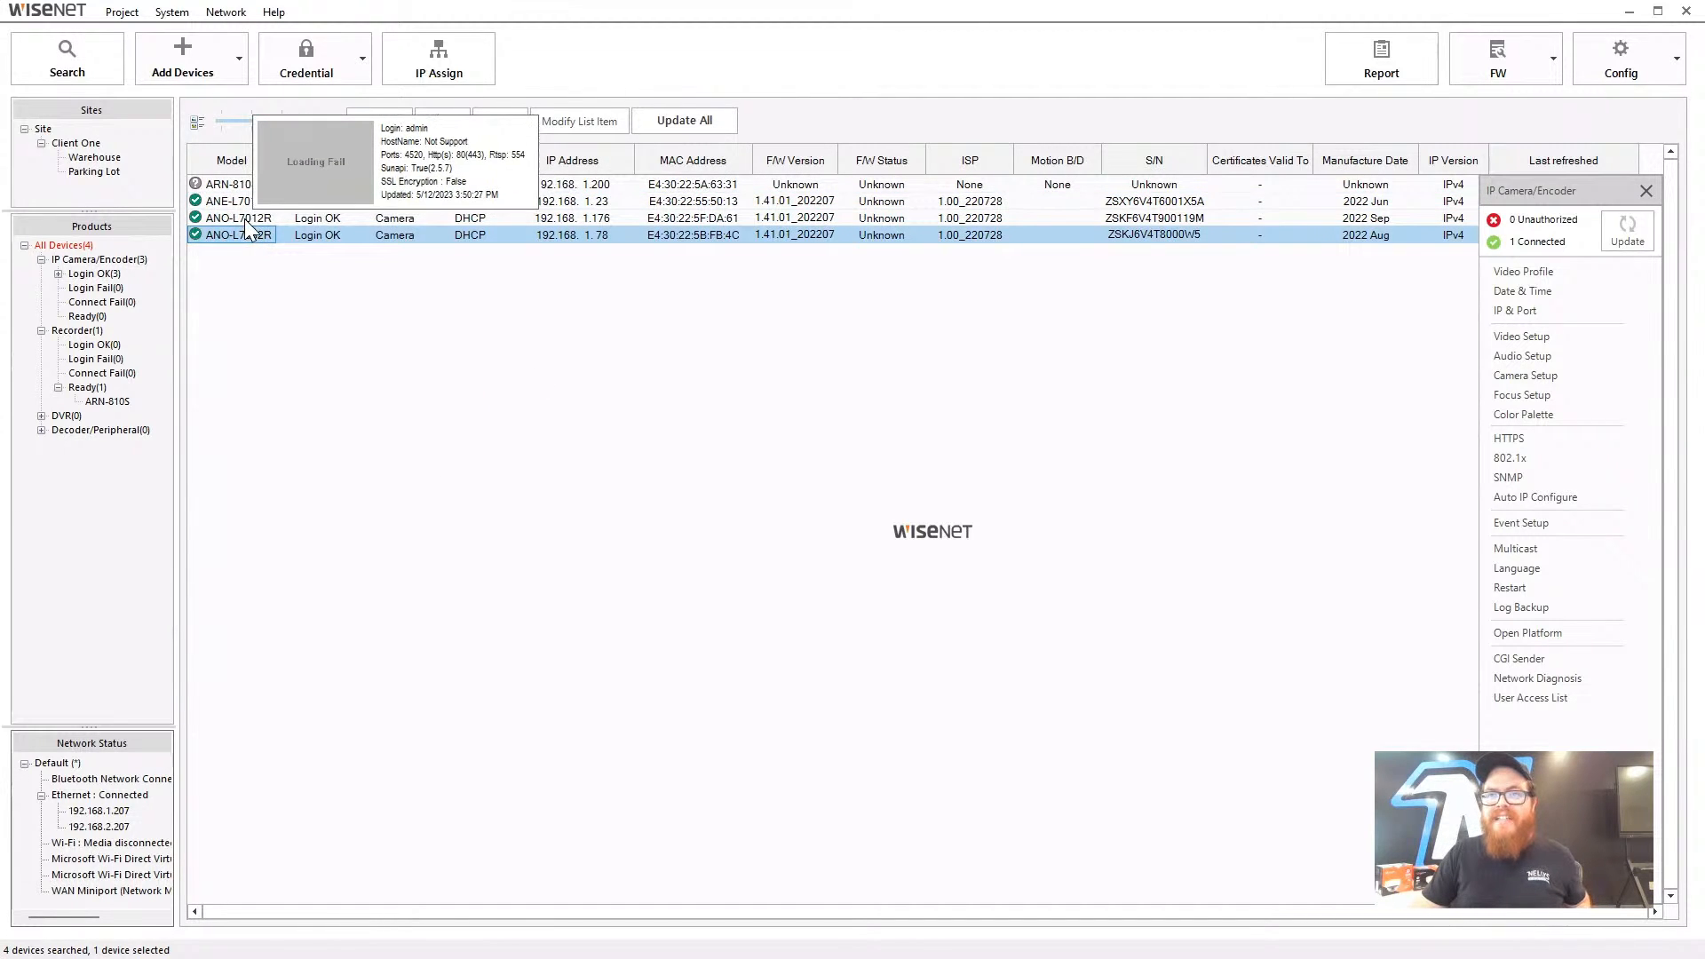
{"action": "left_click", "coordinate": [241, 202], "text": "ctrl"}
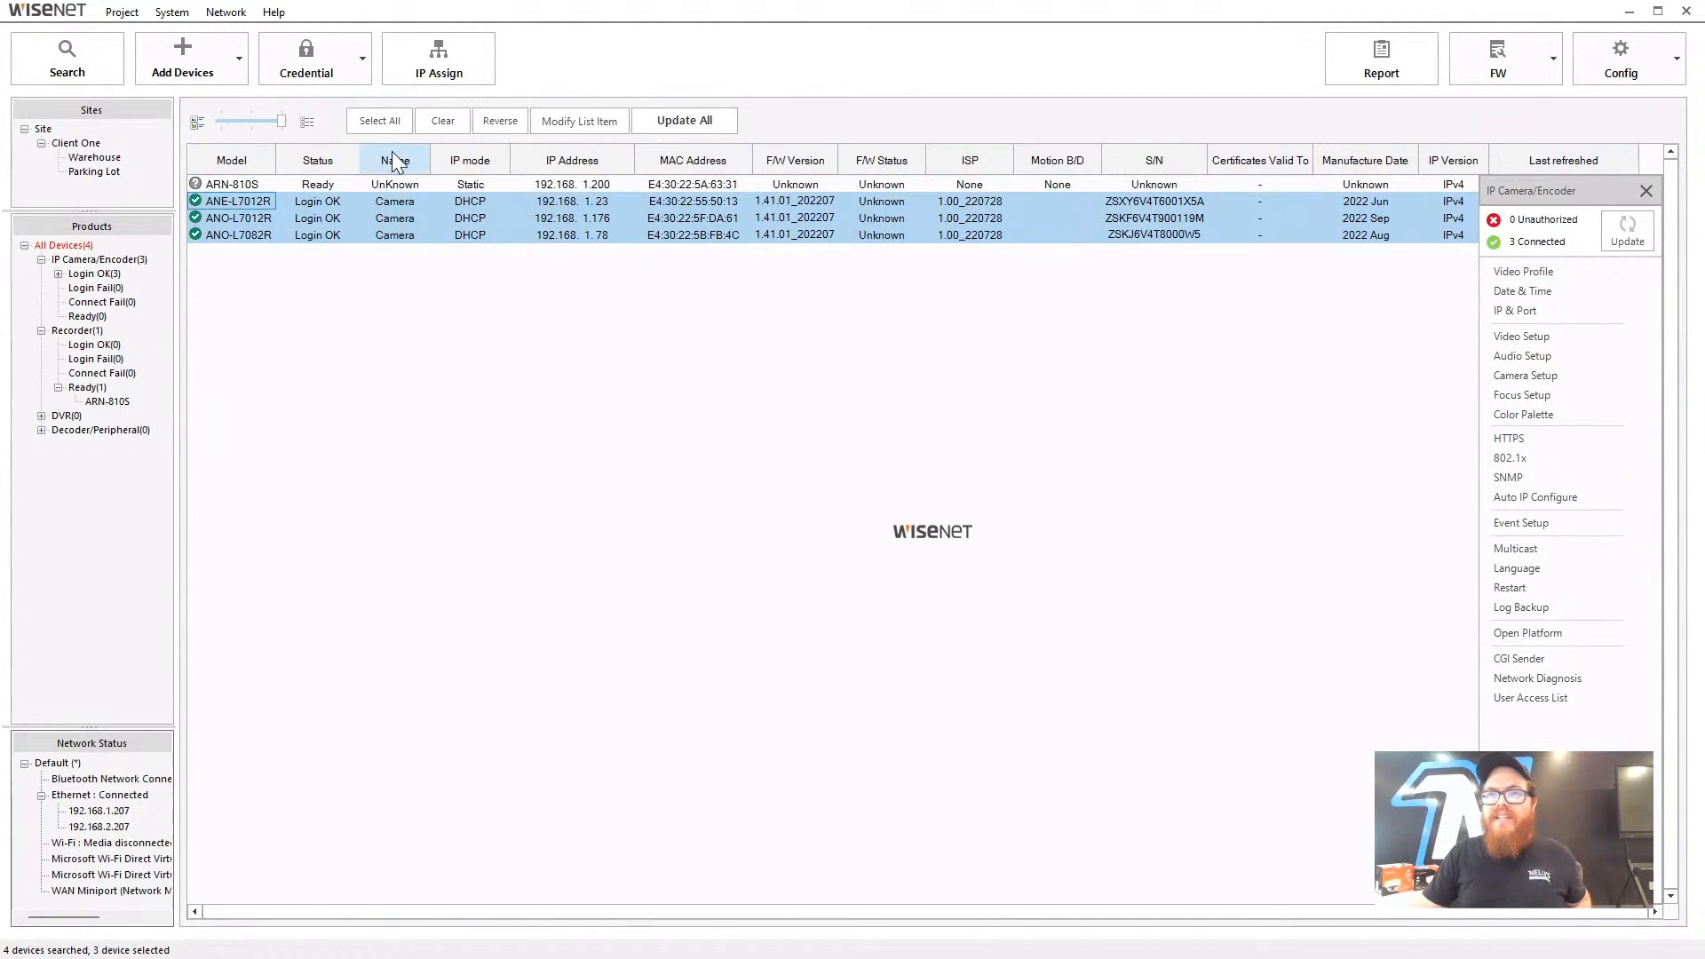
{"action": "left_click", "coordinate": [435, 64]}
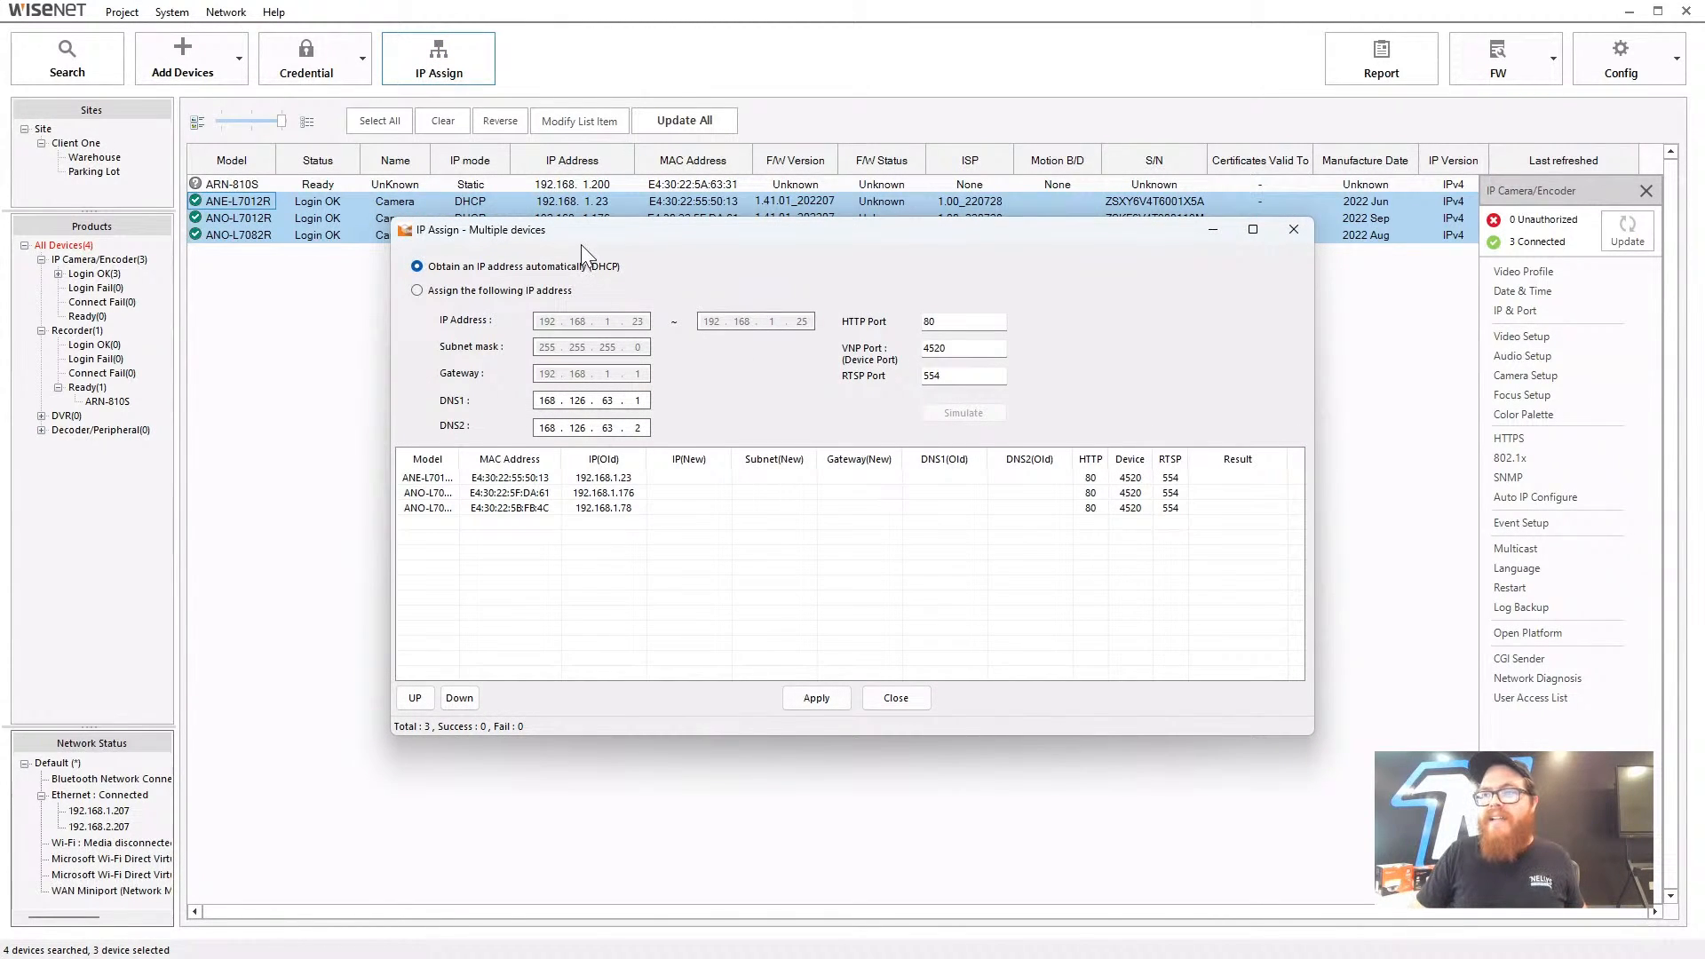
- Try a fixed IP range ending in 50, then close IP Assign without applying
{"action": "left_click_drag", "start_coordinate": [581, 243], "coordinate": [624, 250]}
{"action": "left_click", "coordinate": [571, 297]}
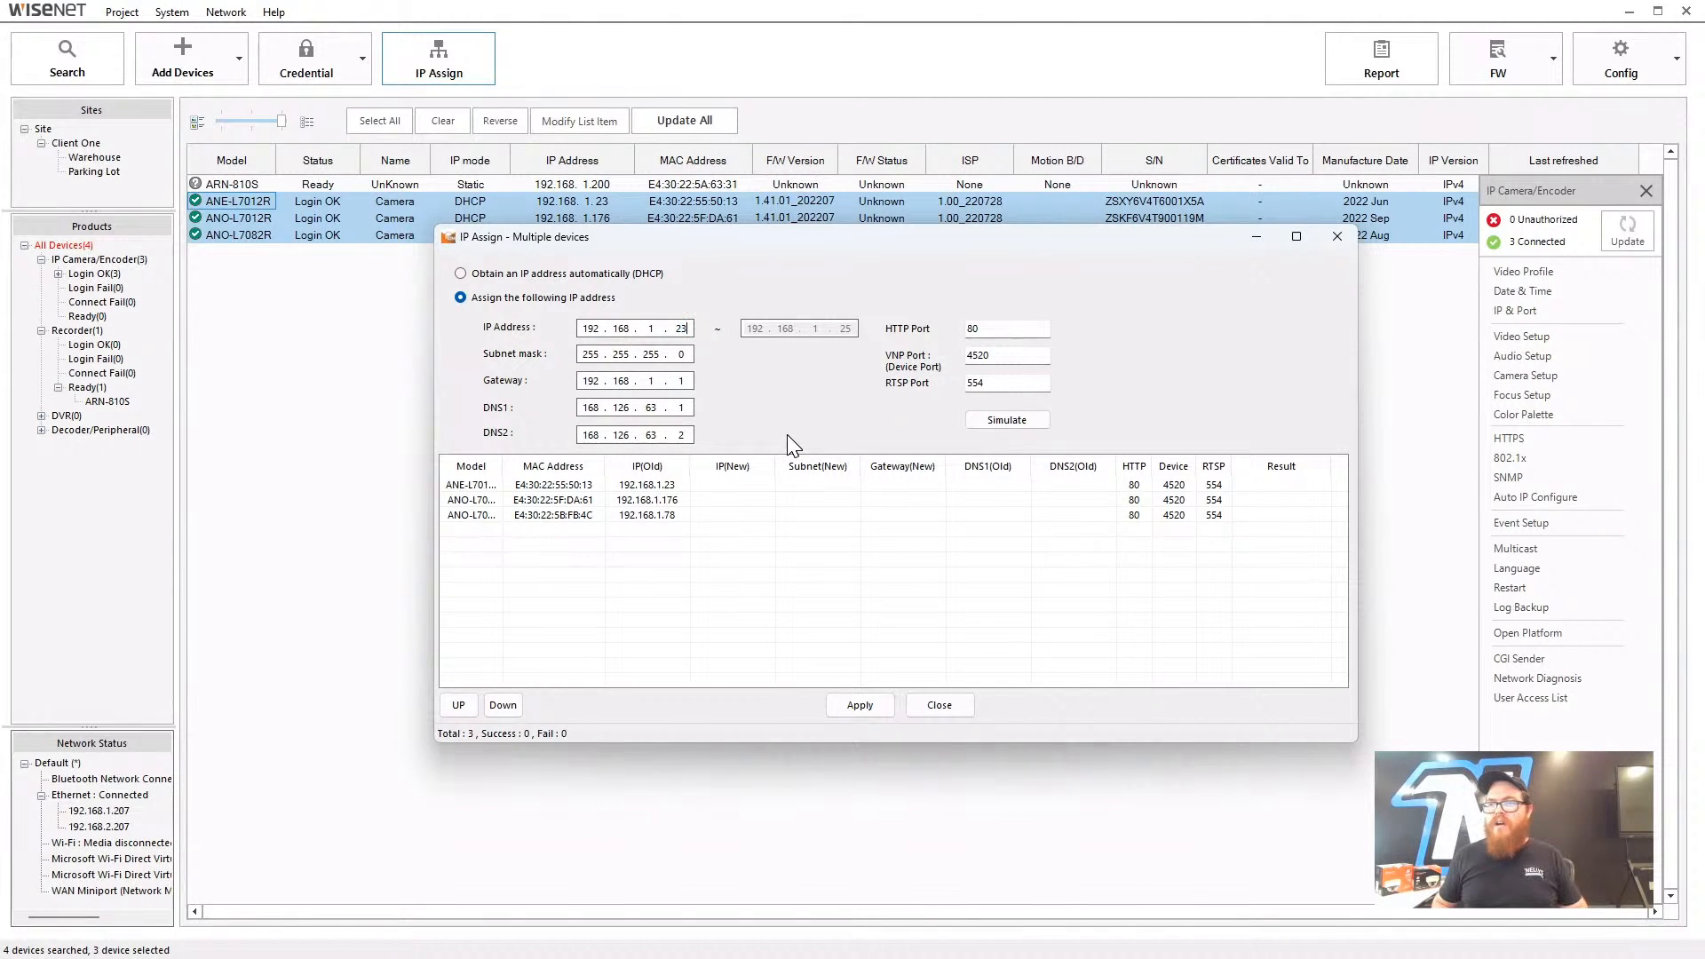
{"action": "key", "text": "BackSpace"}
{"action": "key", "text": "BackSpace"}
{"action": "type", "text": "50"}
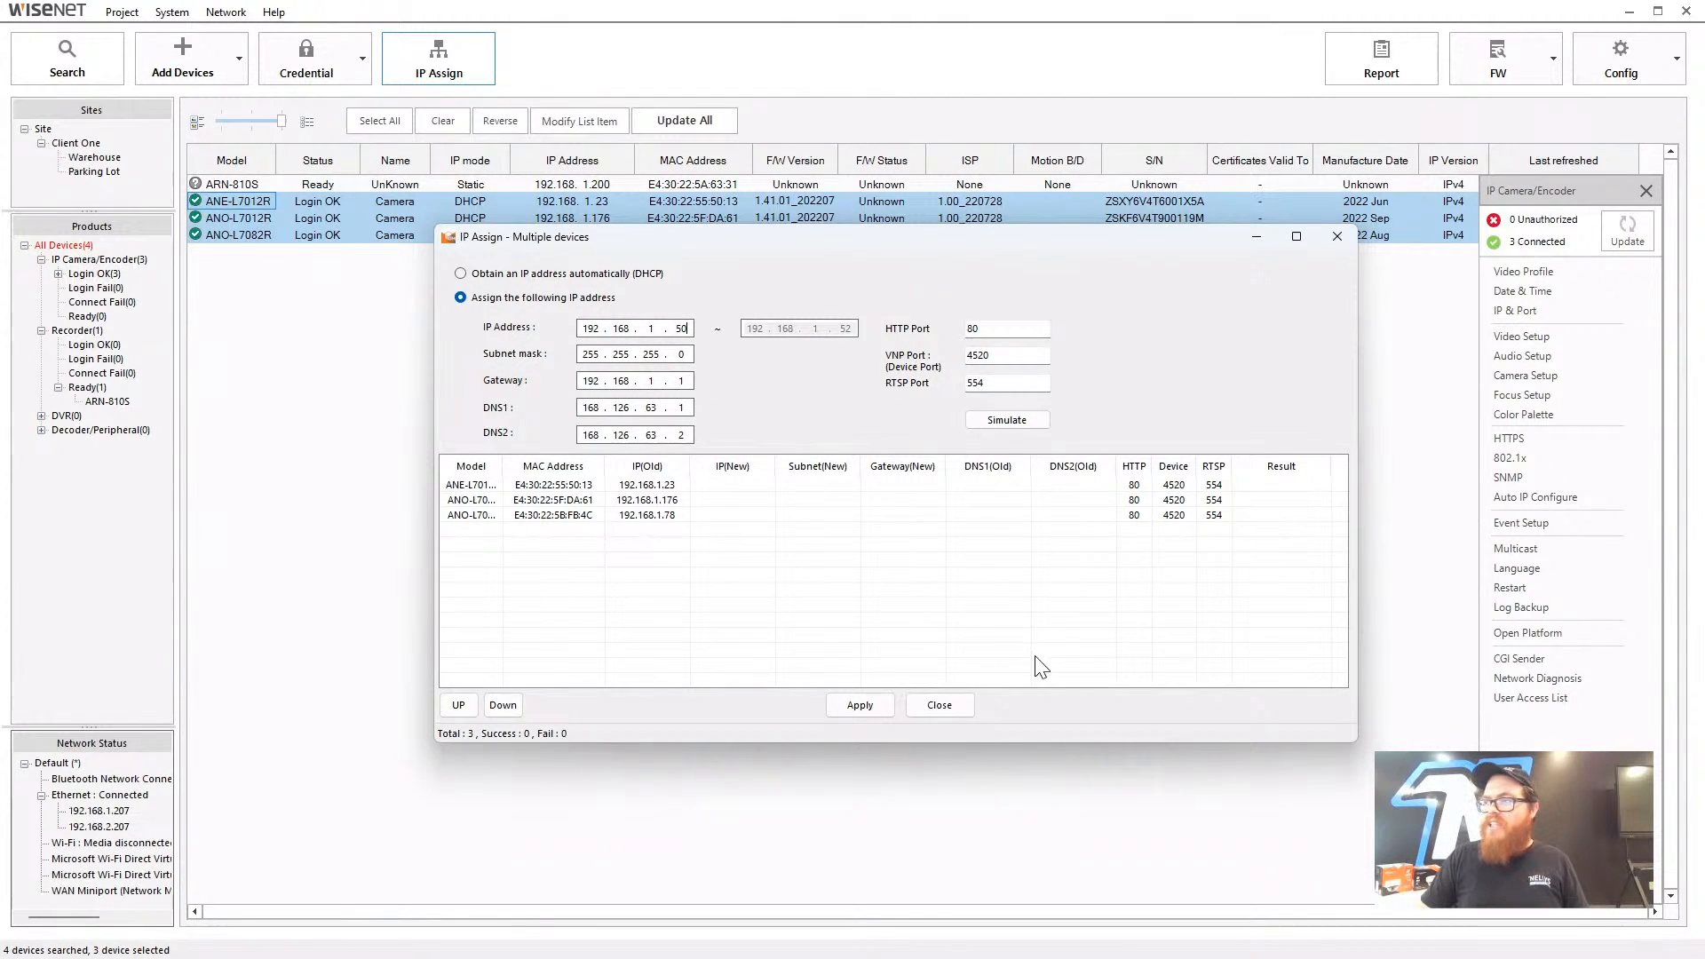
{"action": "left_click", "coordinate": [1337, 237]}
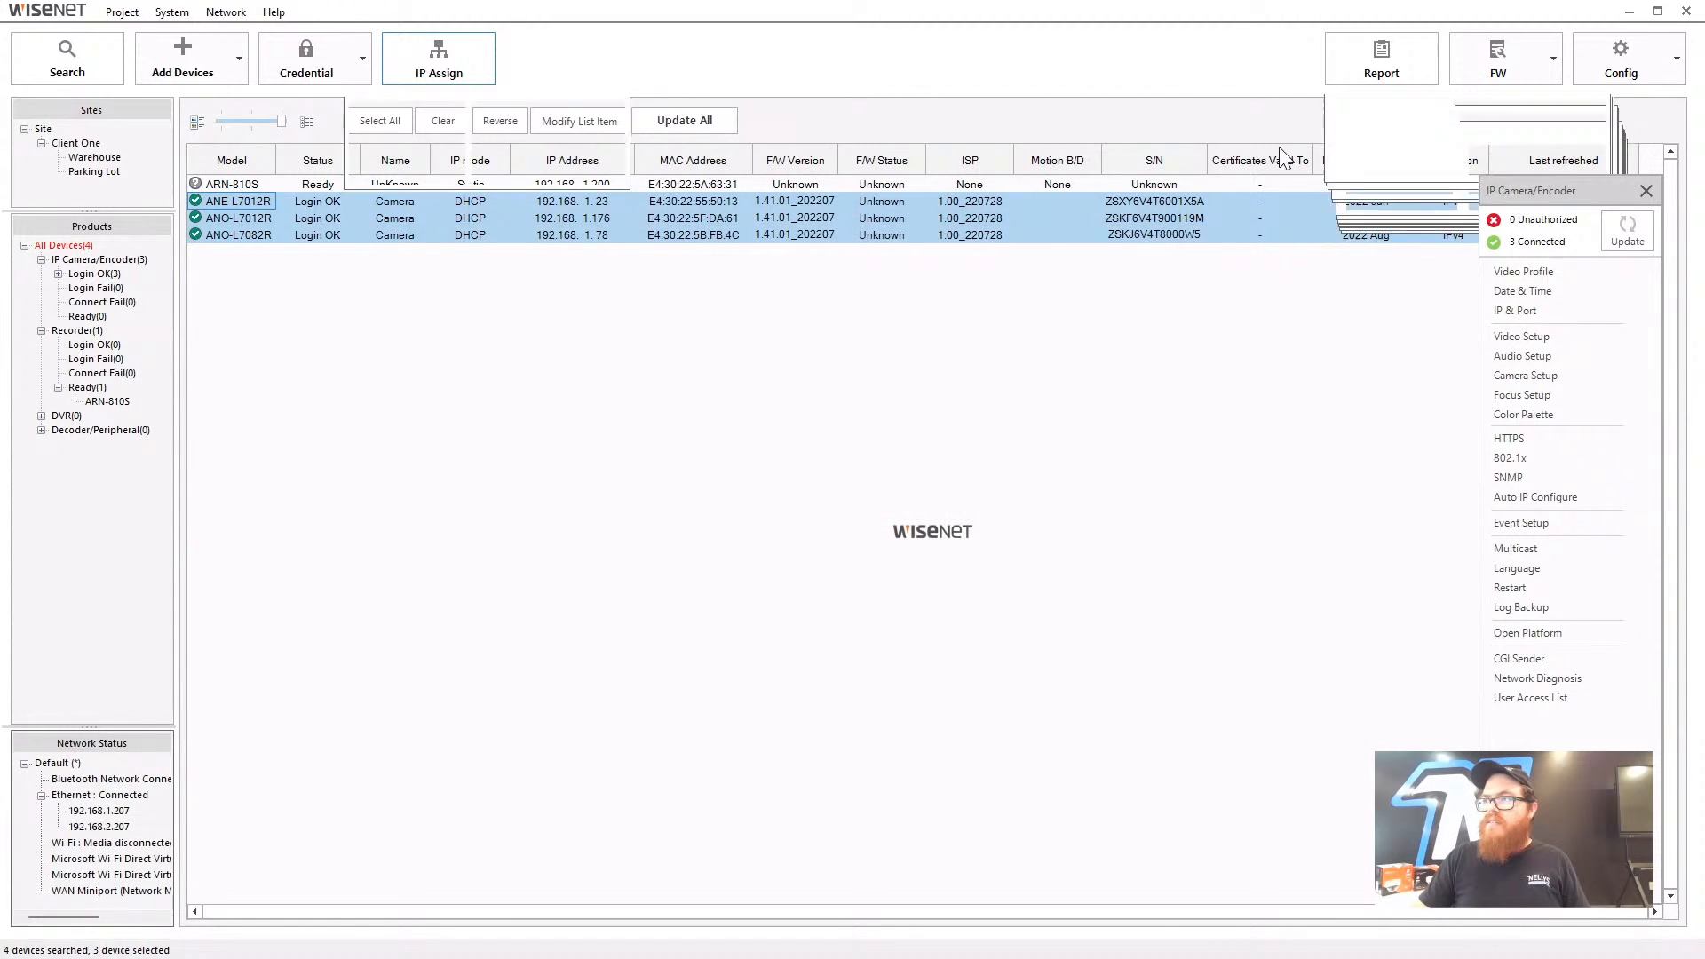
- Run FW Status Check on the three selected cameras, confirm the message, and deselect them
{"action": "left_click", "coordinate": [1553, 65]}
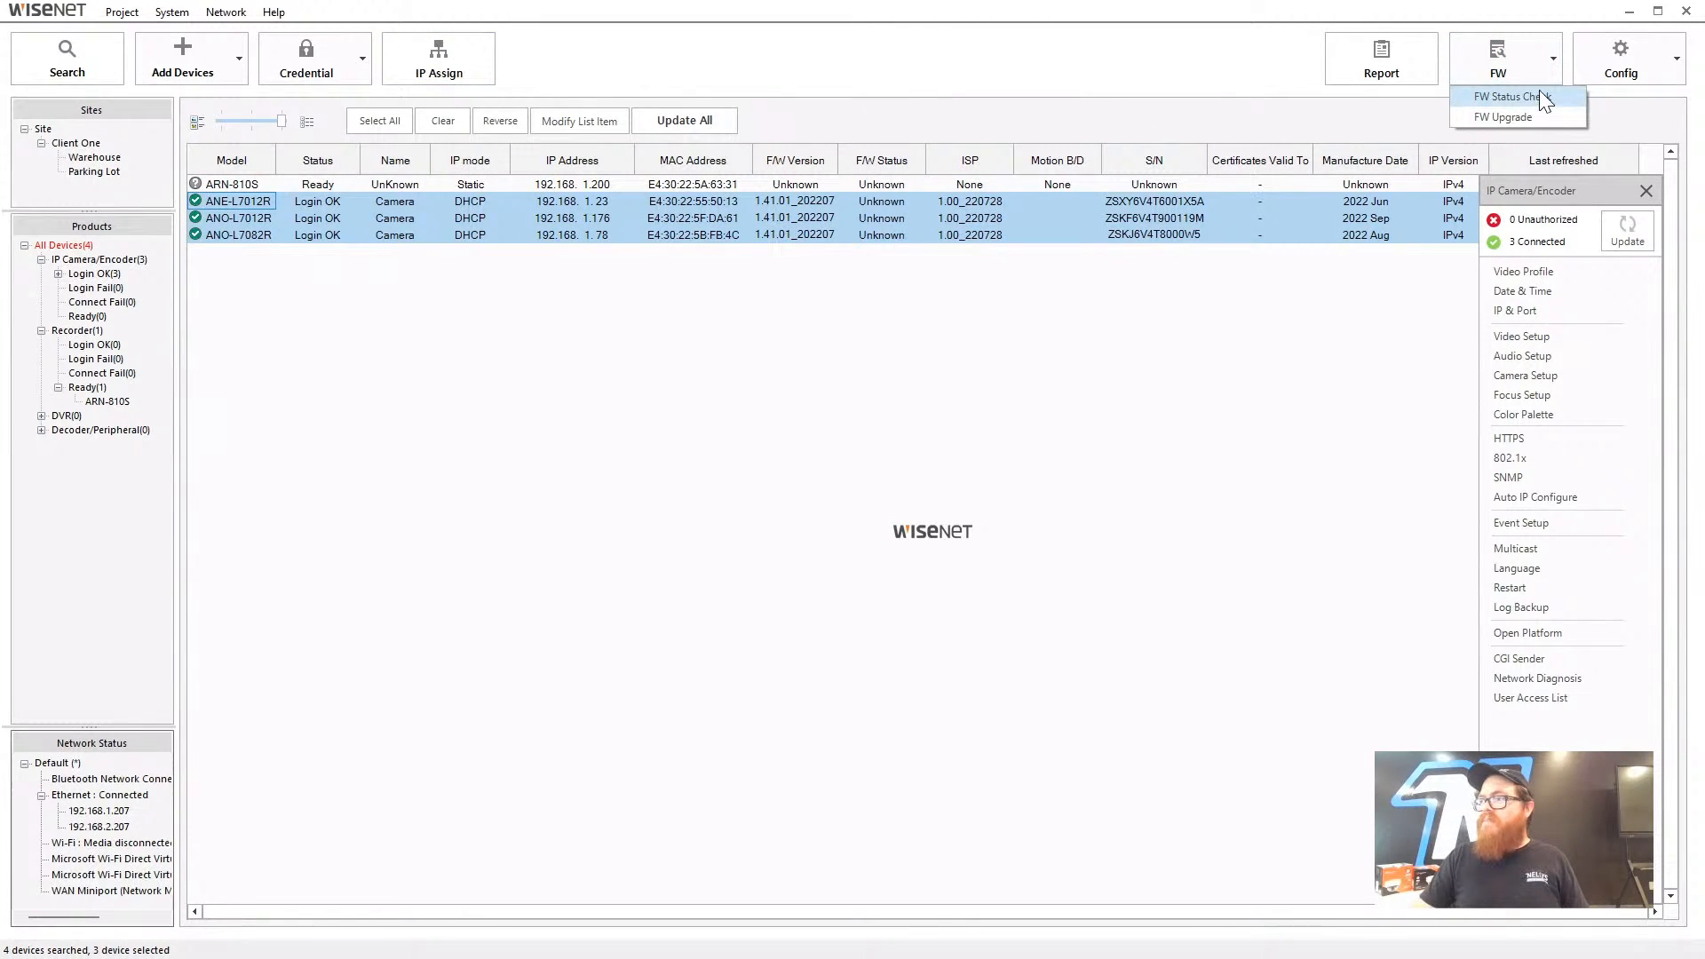
{"action": "left_click", "coordinate": [1540, 98]}
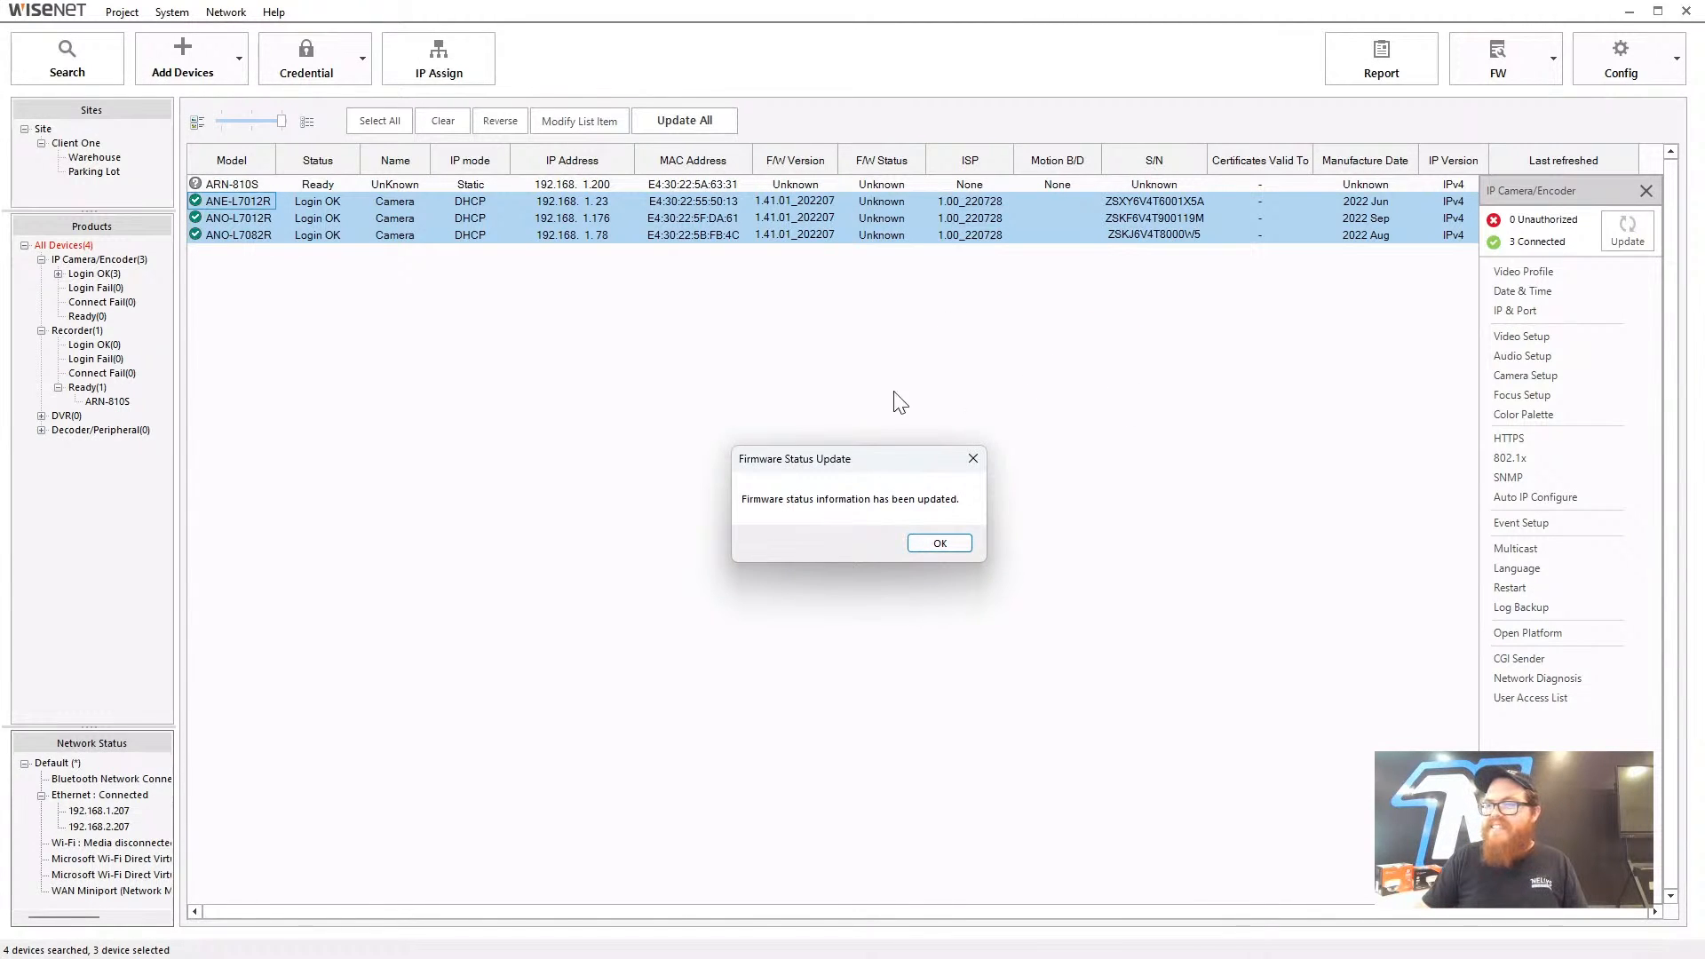
{"action": "left_click", "coordinate": [958, 543]}
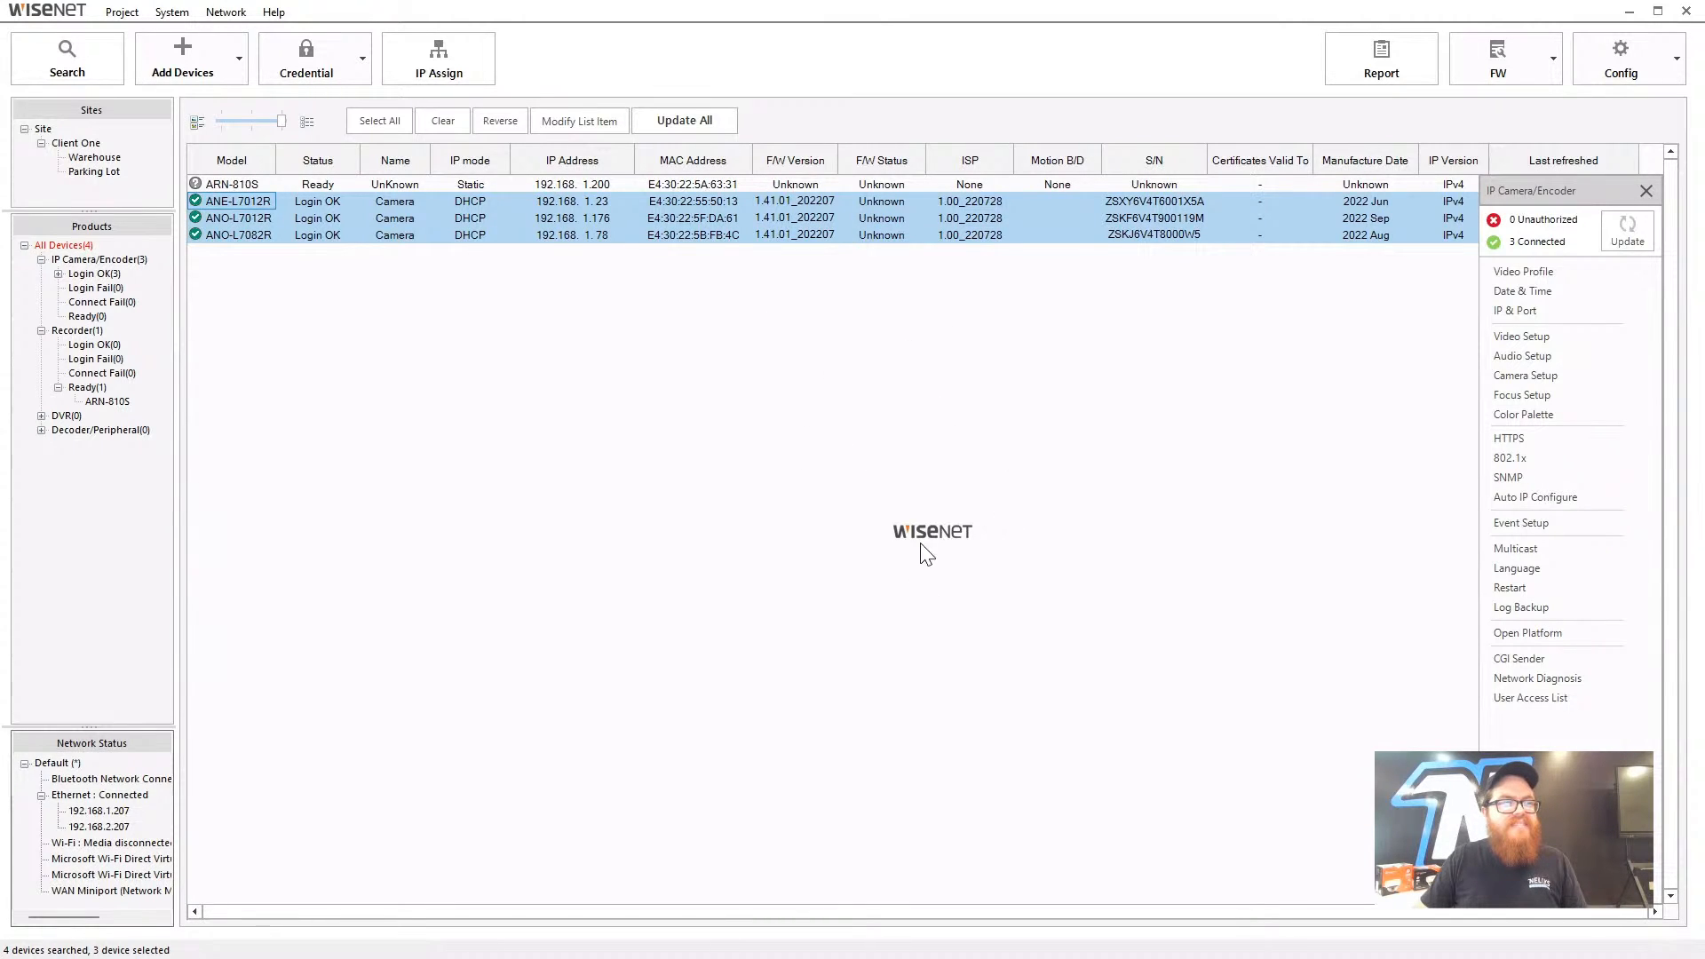
{"action": "left_click", "coordinate": [1146, 448]}
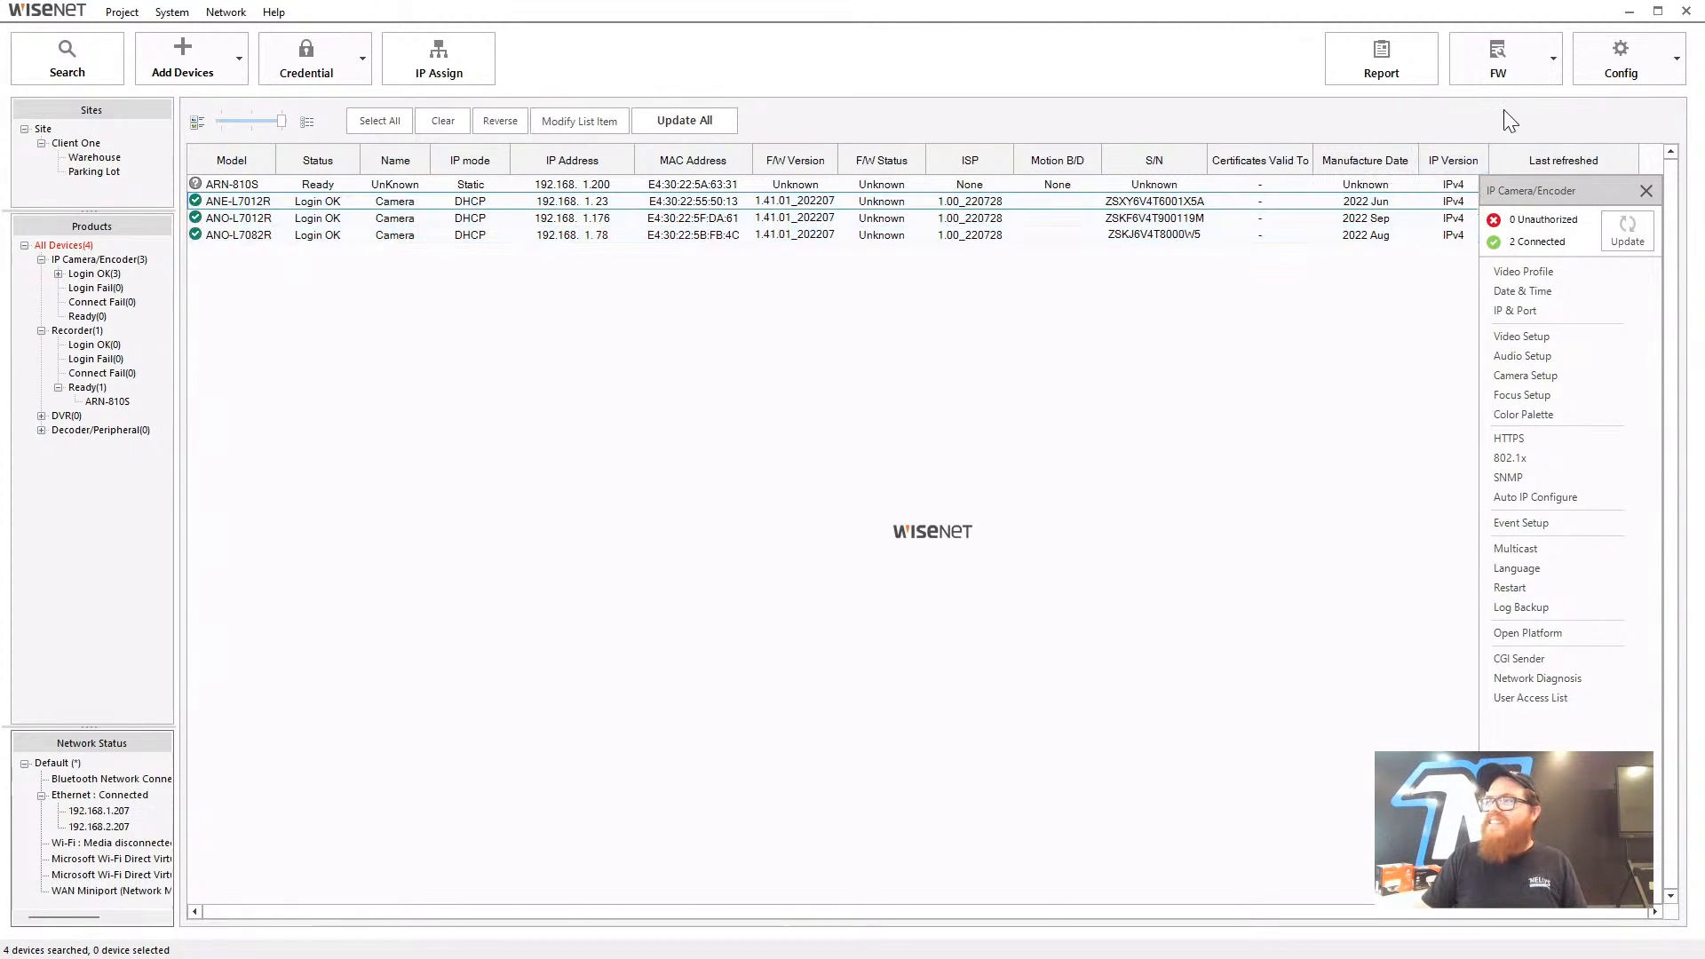
- Close the IP Camera/Encoder side panel; FW Upgrade opens empty with nothing selected
{"action": "left_click", "coordinate": [1646, 194]}
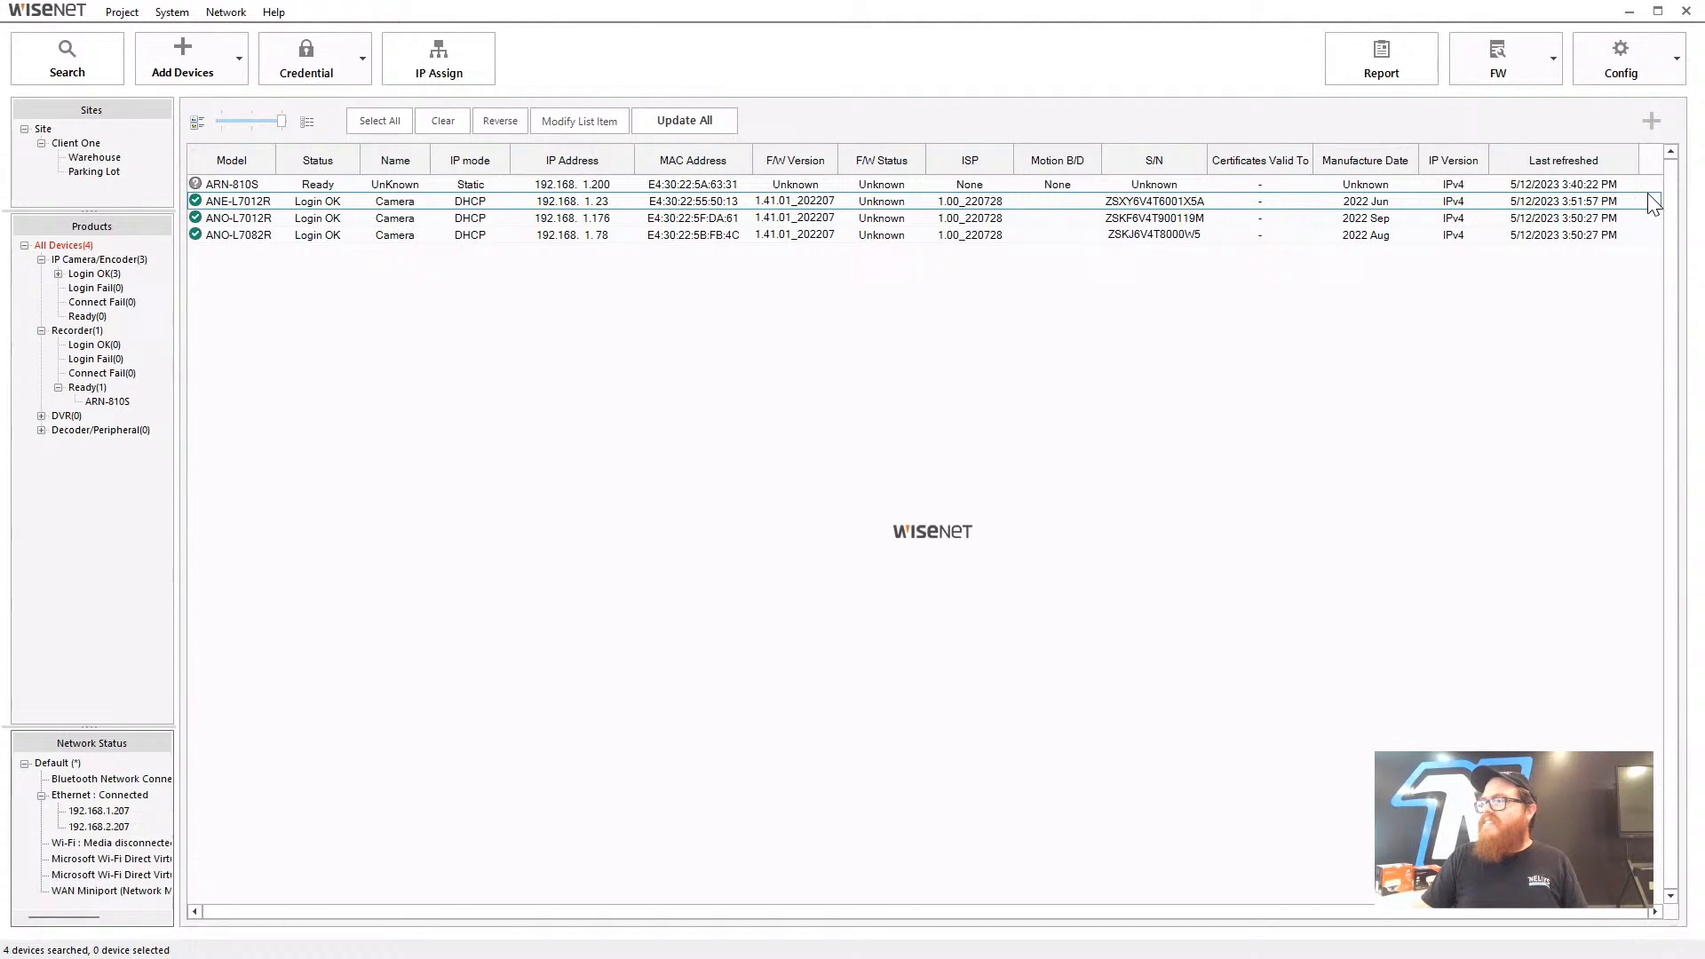
{"action": "left_click", "coordinate": [1553, 58]}
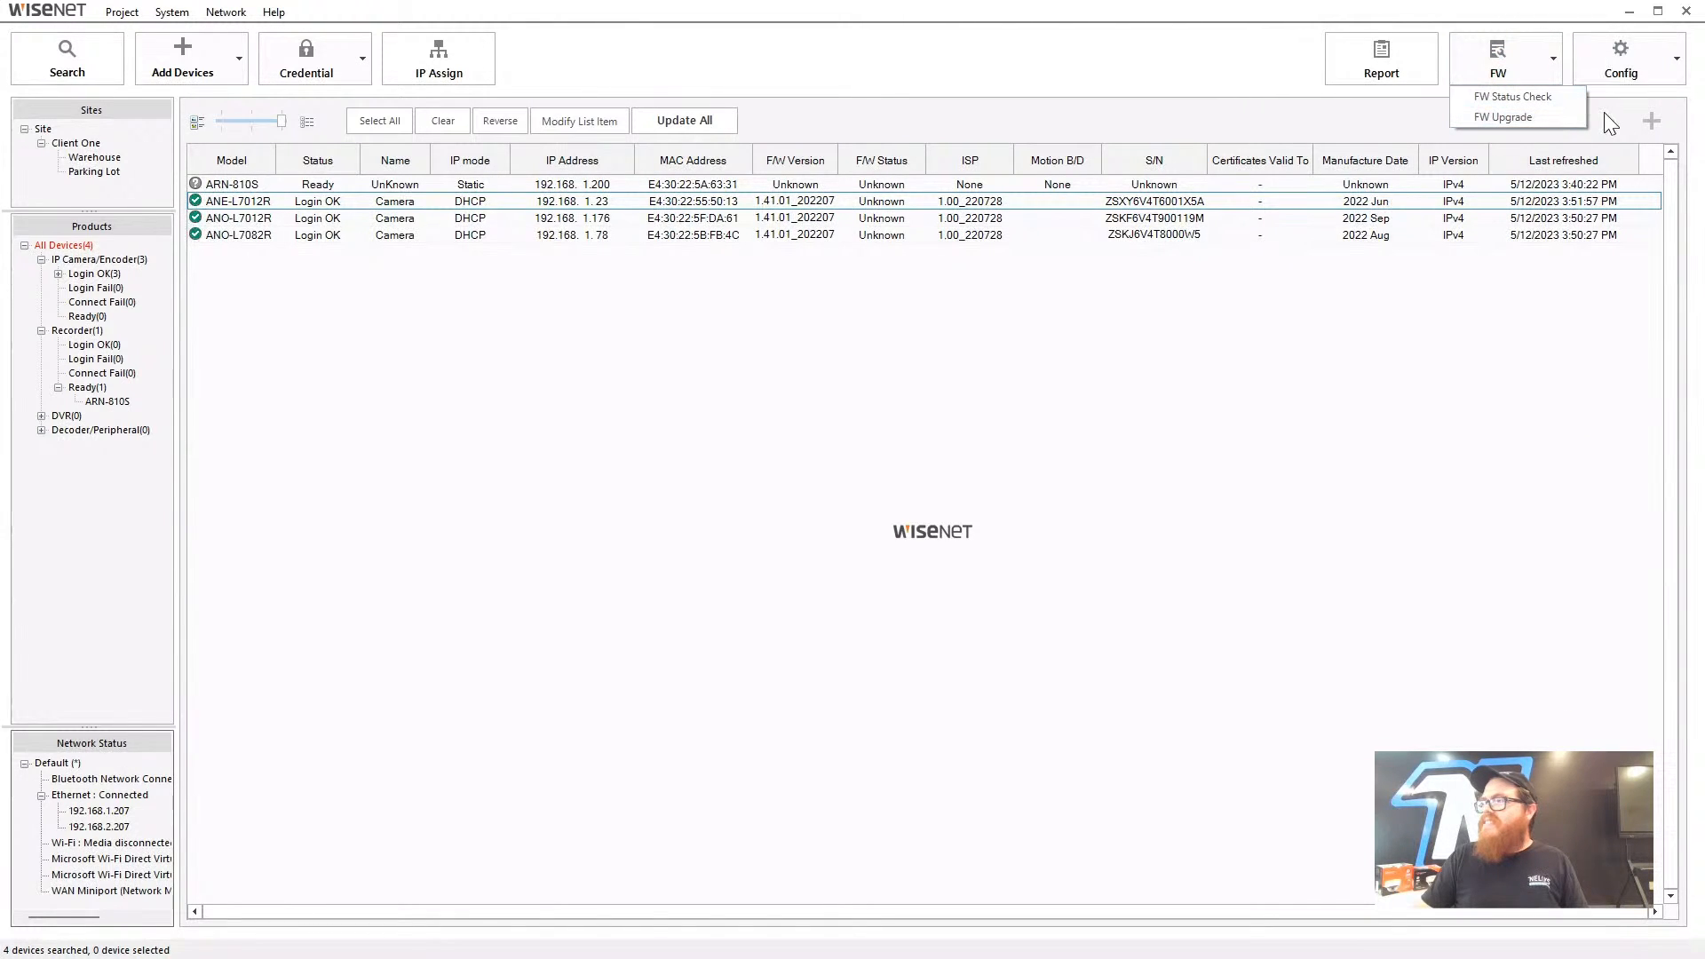
{"action": "left_click", "coordinate": [1347, 342]}
{"action": "left_click", "coordinate": [1554, 60]}
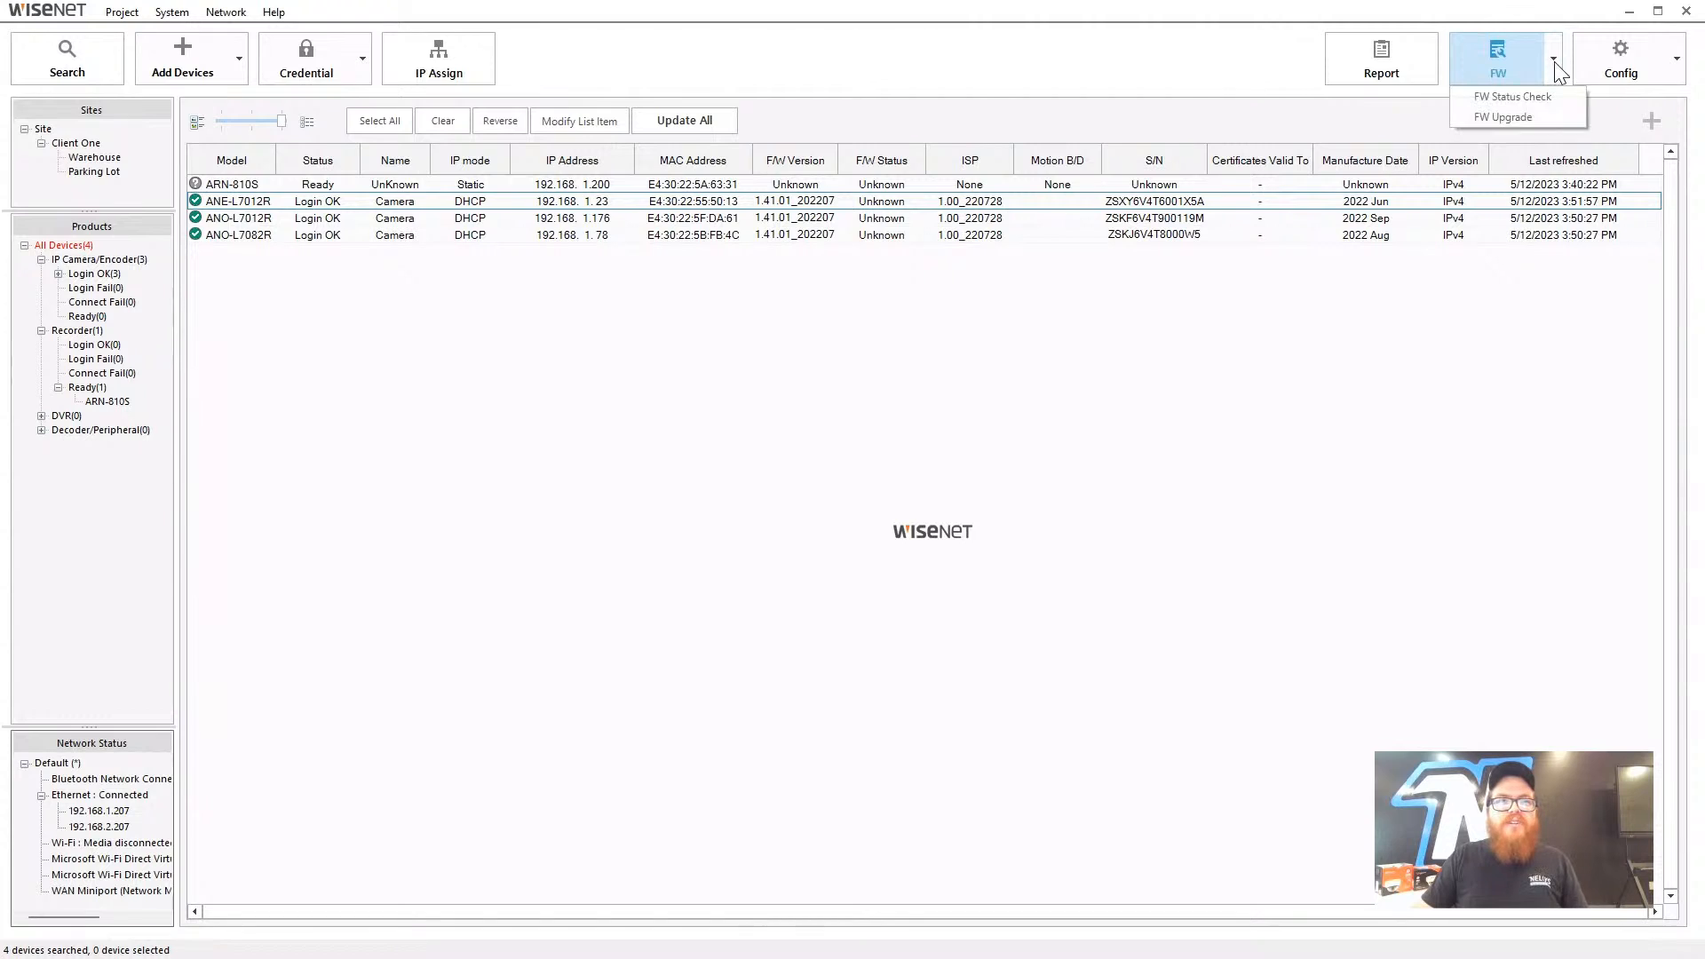
{"action": "left_click", "coordinate": [1545, 121]}
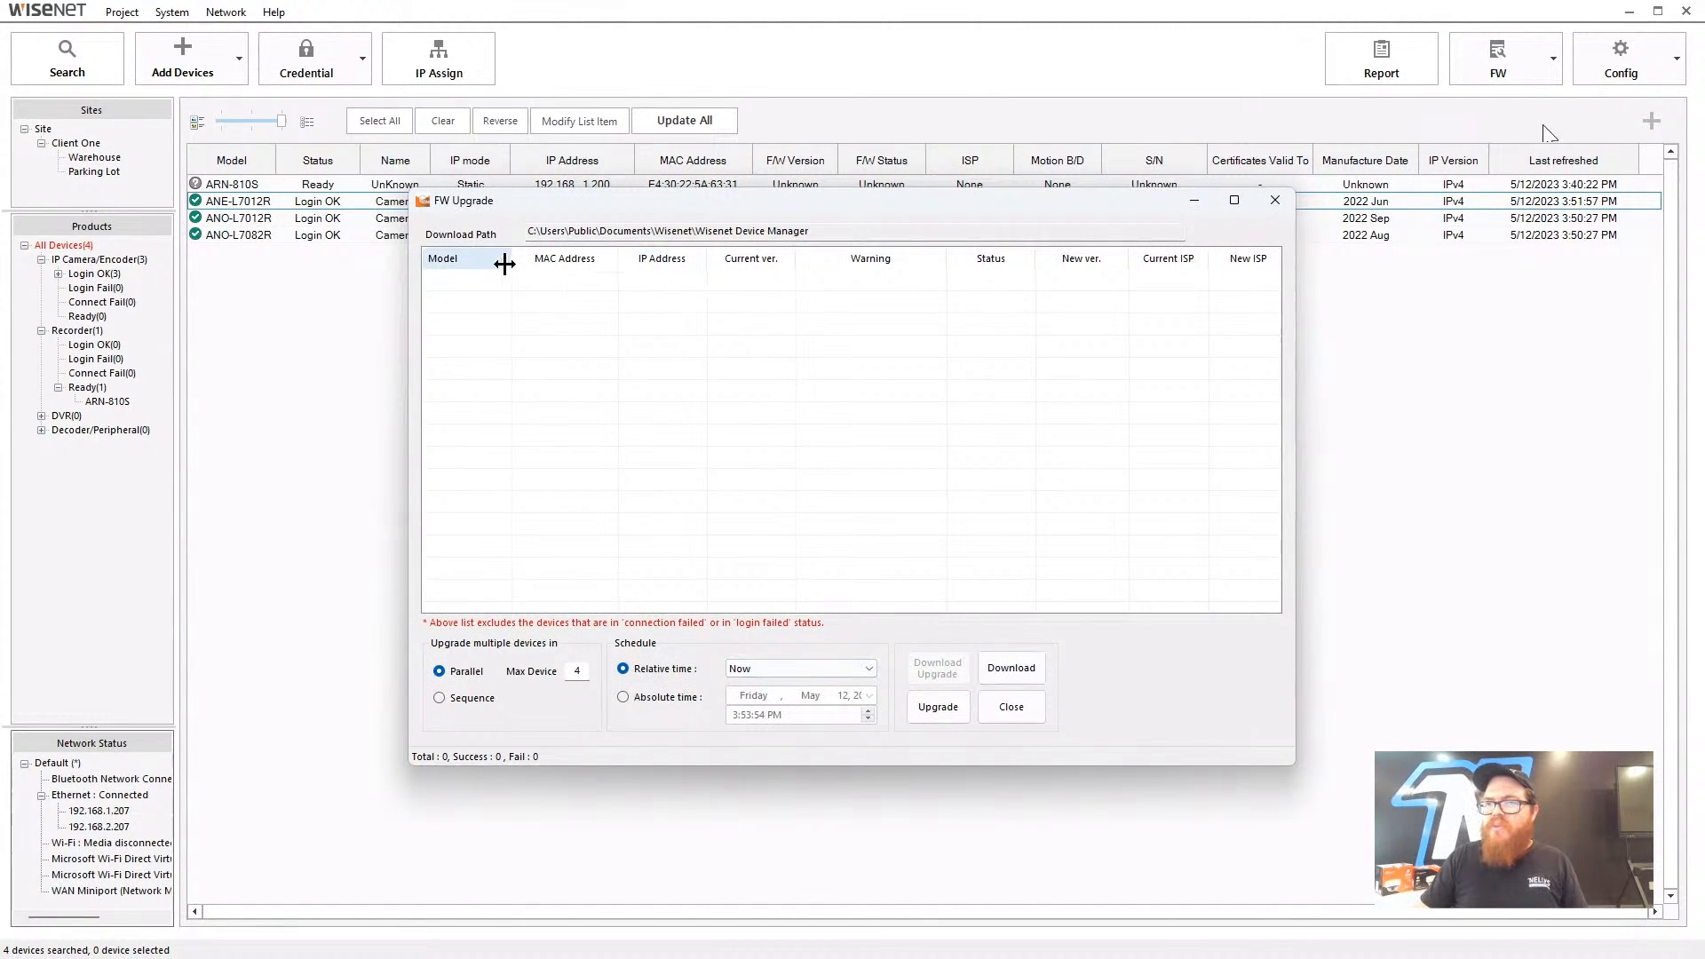
{"action": "left_click", "coordinate": [1275, 200]}
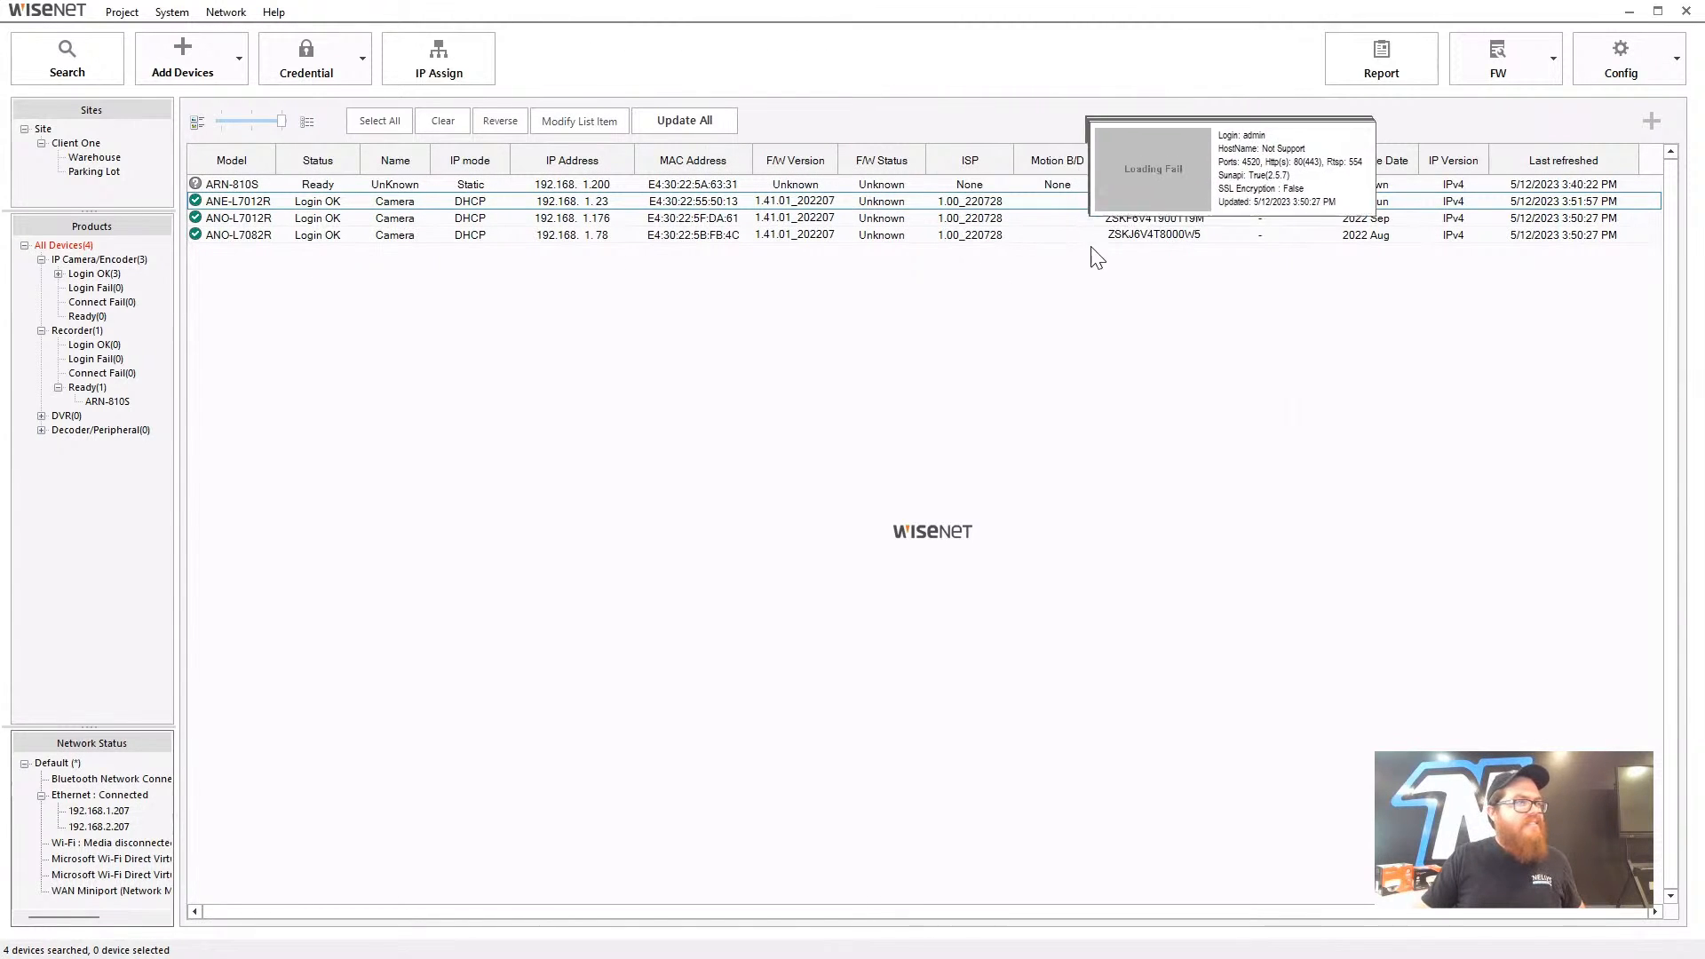
- Select the three cameras and review their firmware and ISP versions in FW Upgrade, then close it
{"action": "left_click_drag", "start_coordinate": [344, 237], "coordinate": [338, 205]}
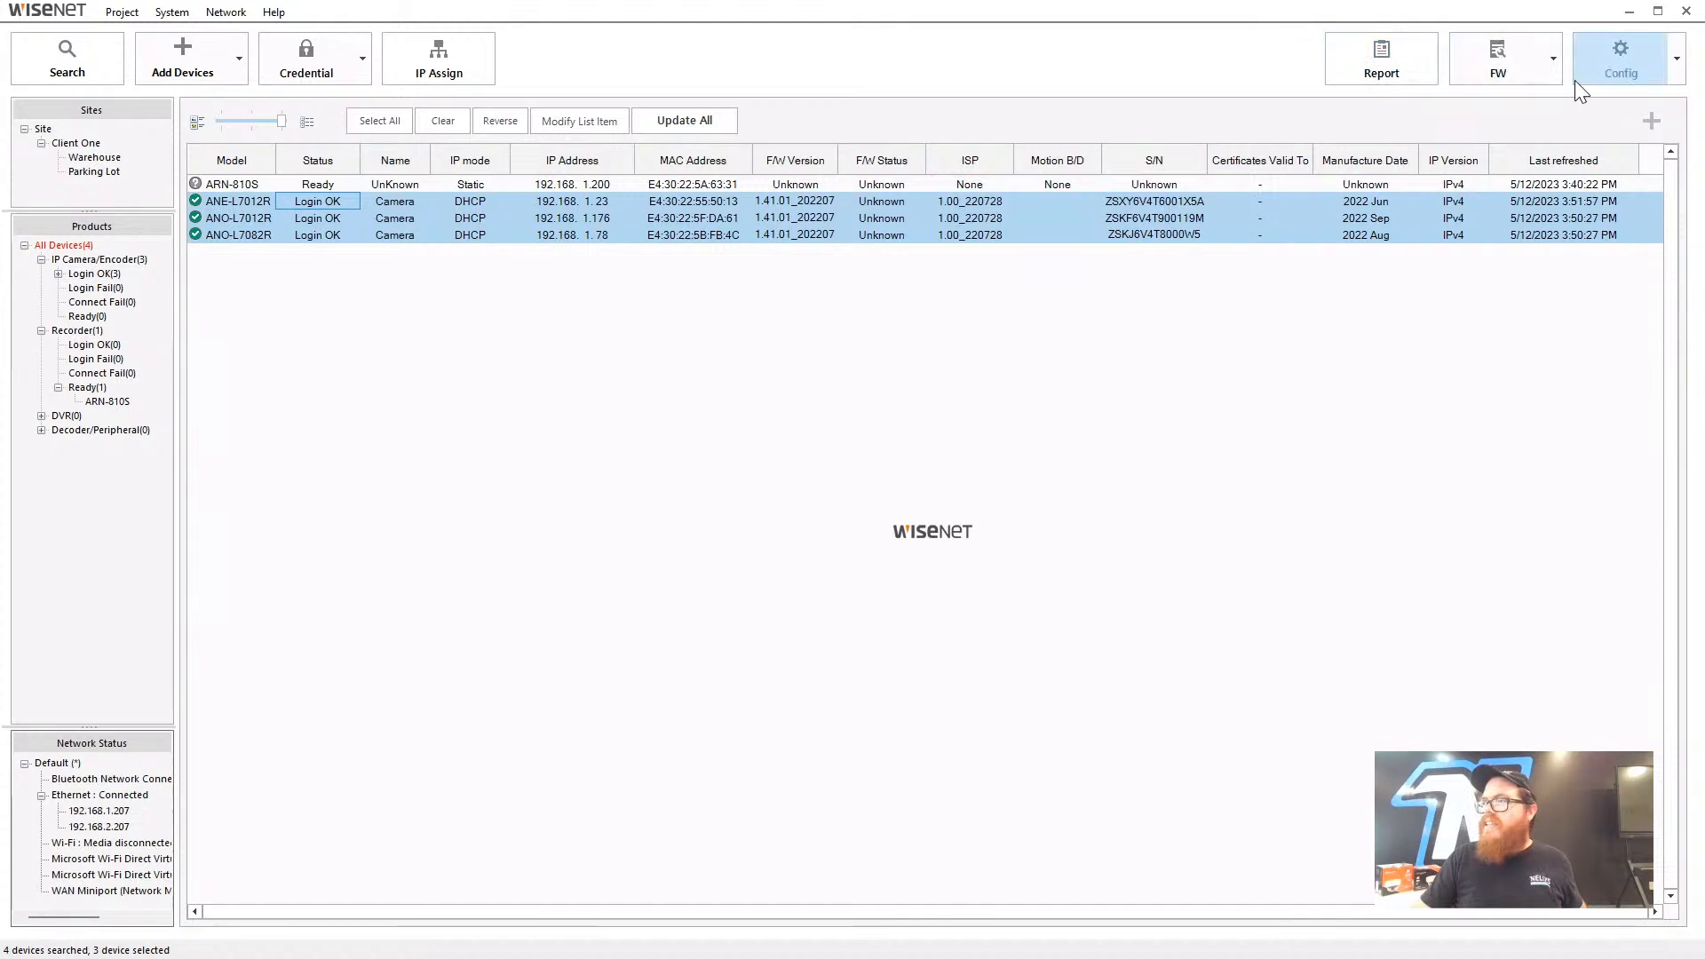
{"action": "left_click", "coordinate": [1554, 59]}
{"action": "left_click", "coordinate": [1537, 114]}
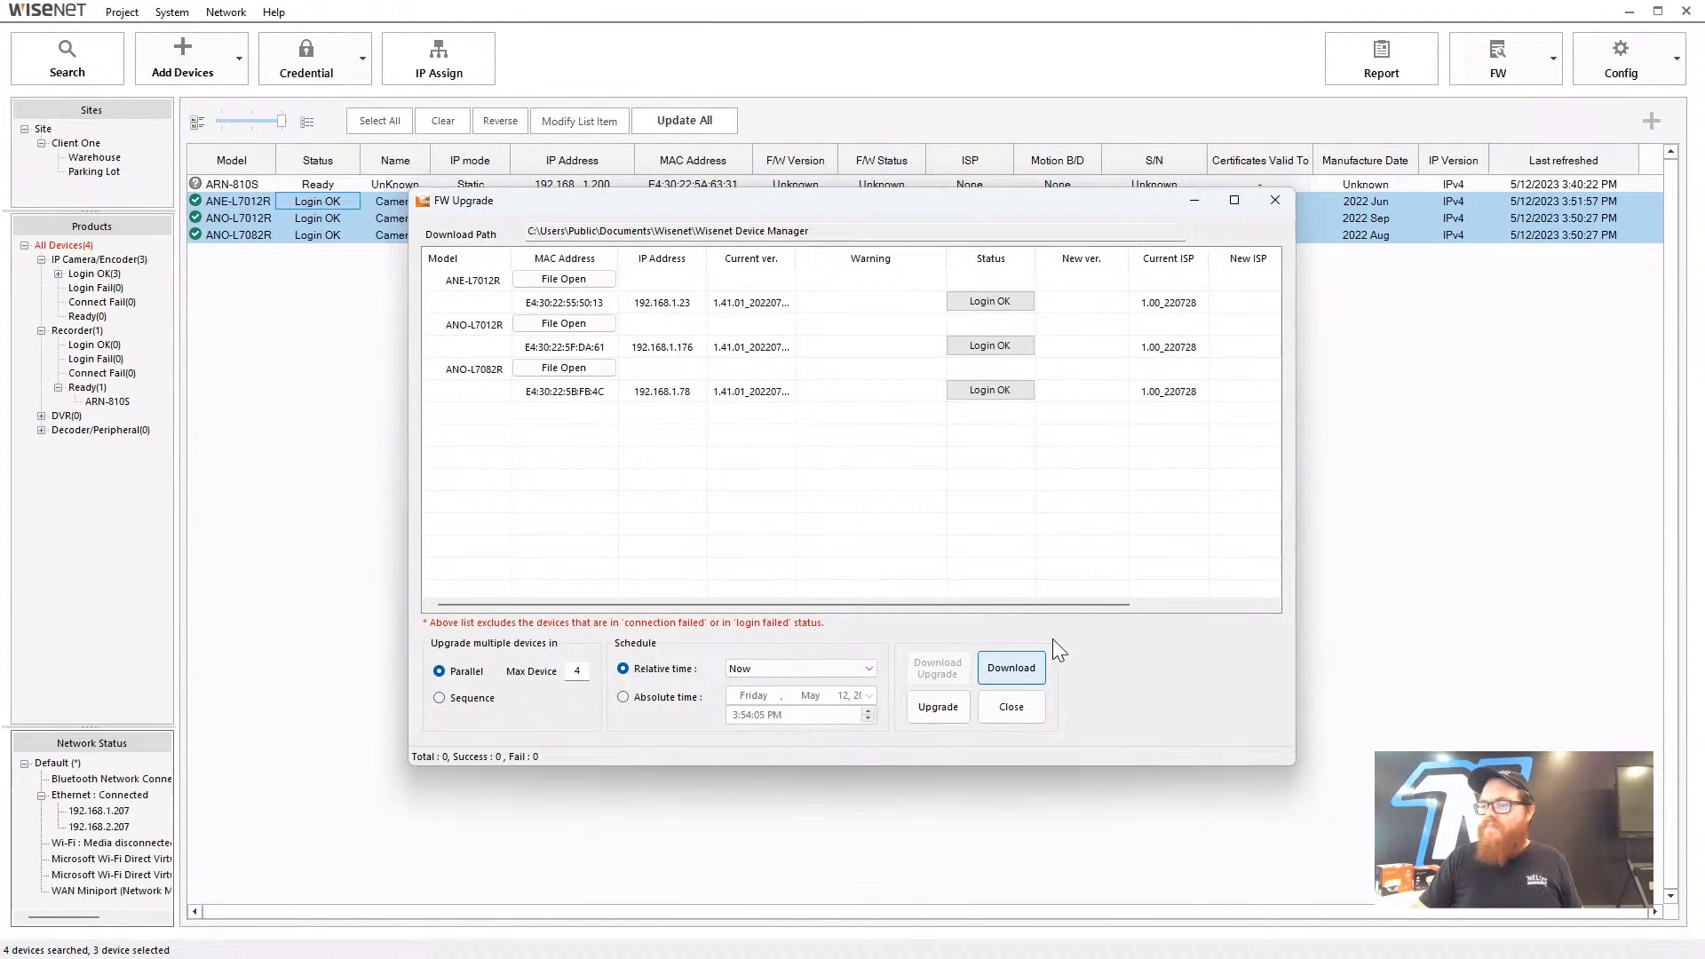
{"action": "left_click", "coordinate": [1275, 199]}
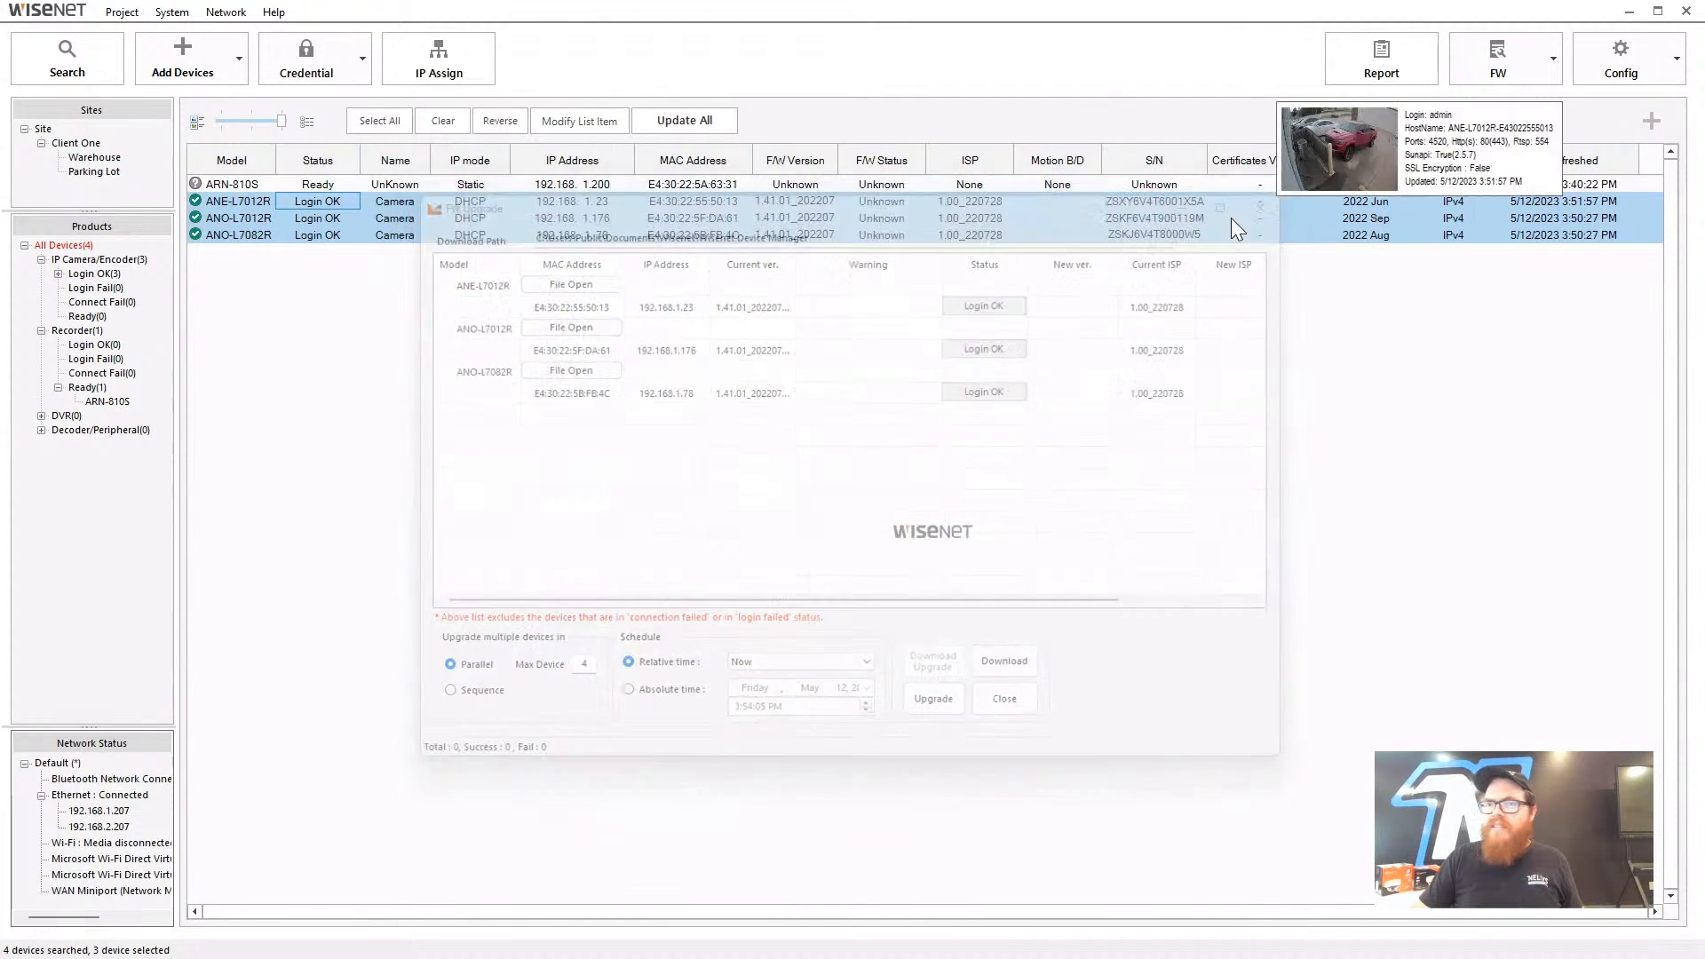
{"action": "left_click", "coordinate": [323, 184]}
{"action": "left_click", "coordinate": [1528, 55]}
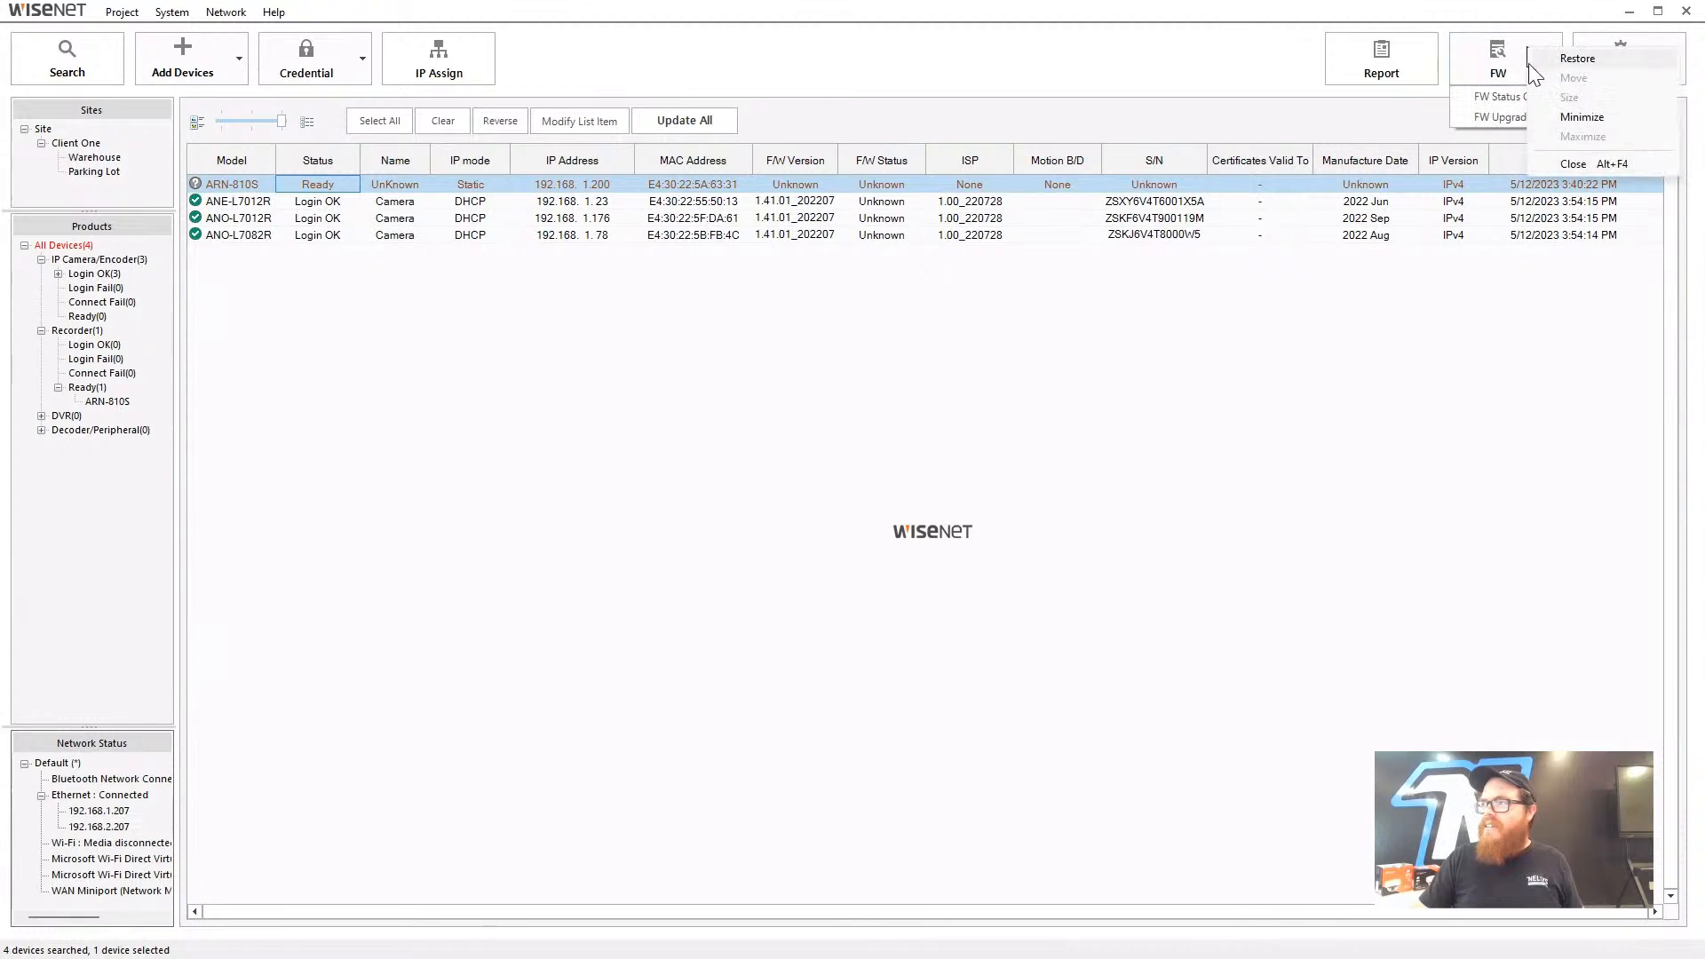
{"action": "left_click", "coordinate": [1489, 71]}
{"action": "left_click", "coordinate": [1489, 71]}
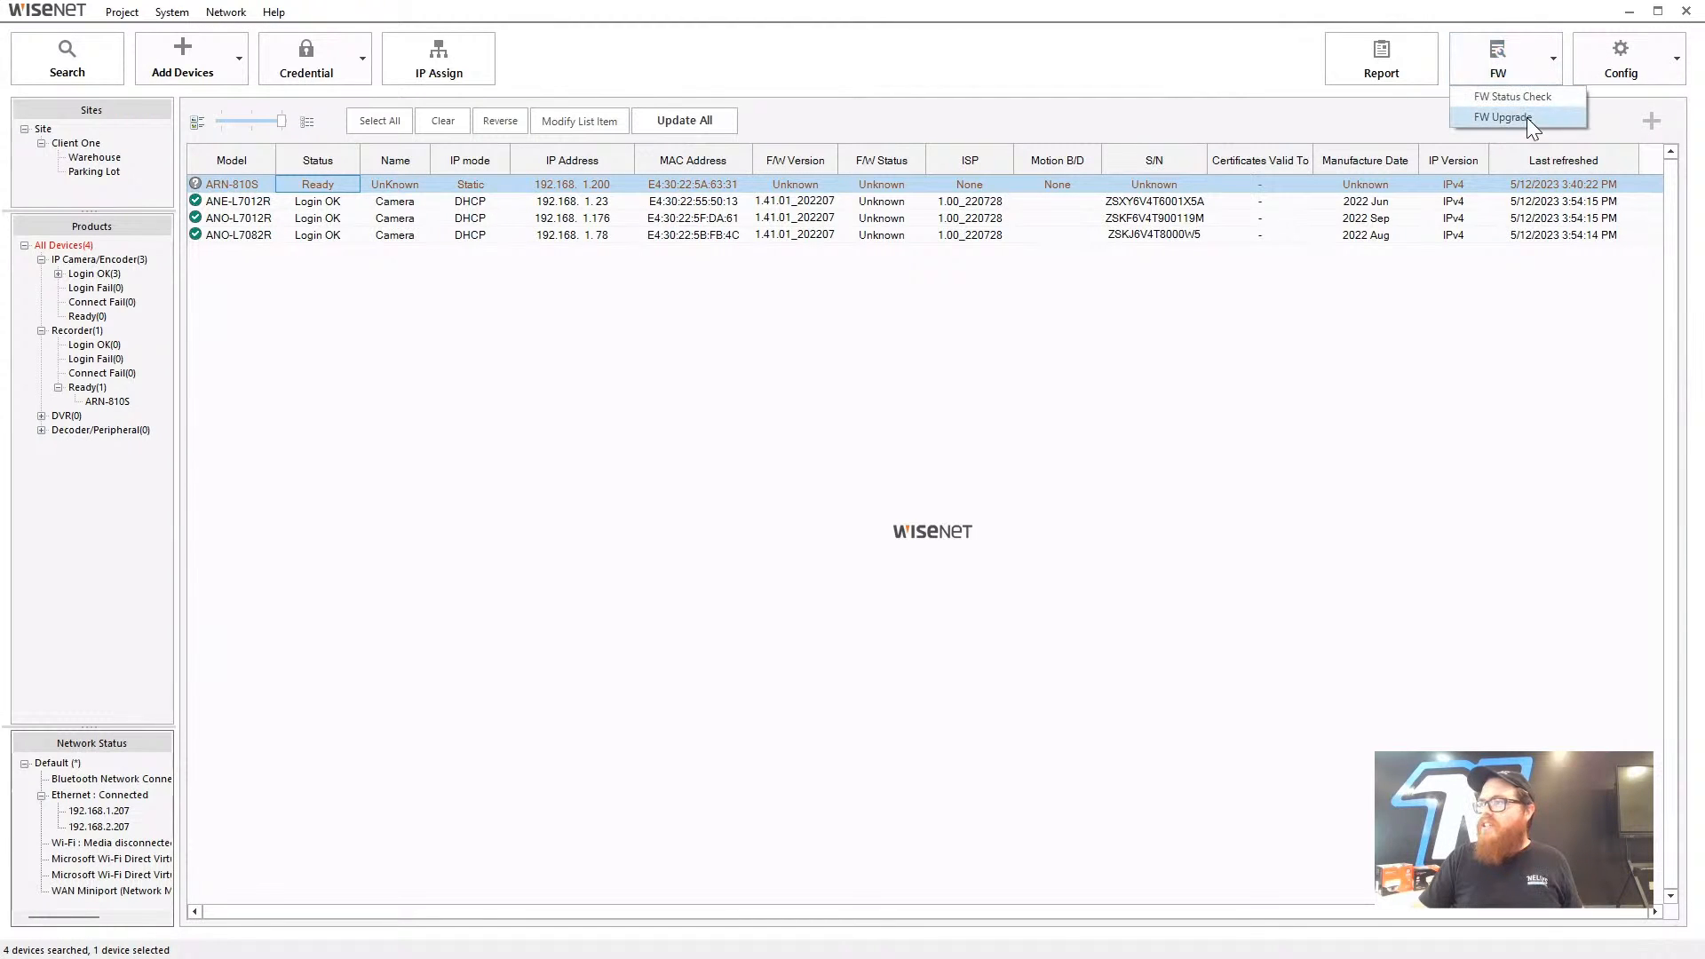
{"action": "left_click", "coordinate": [1526, 118]}
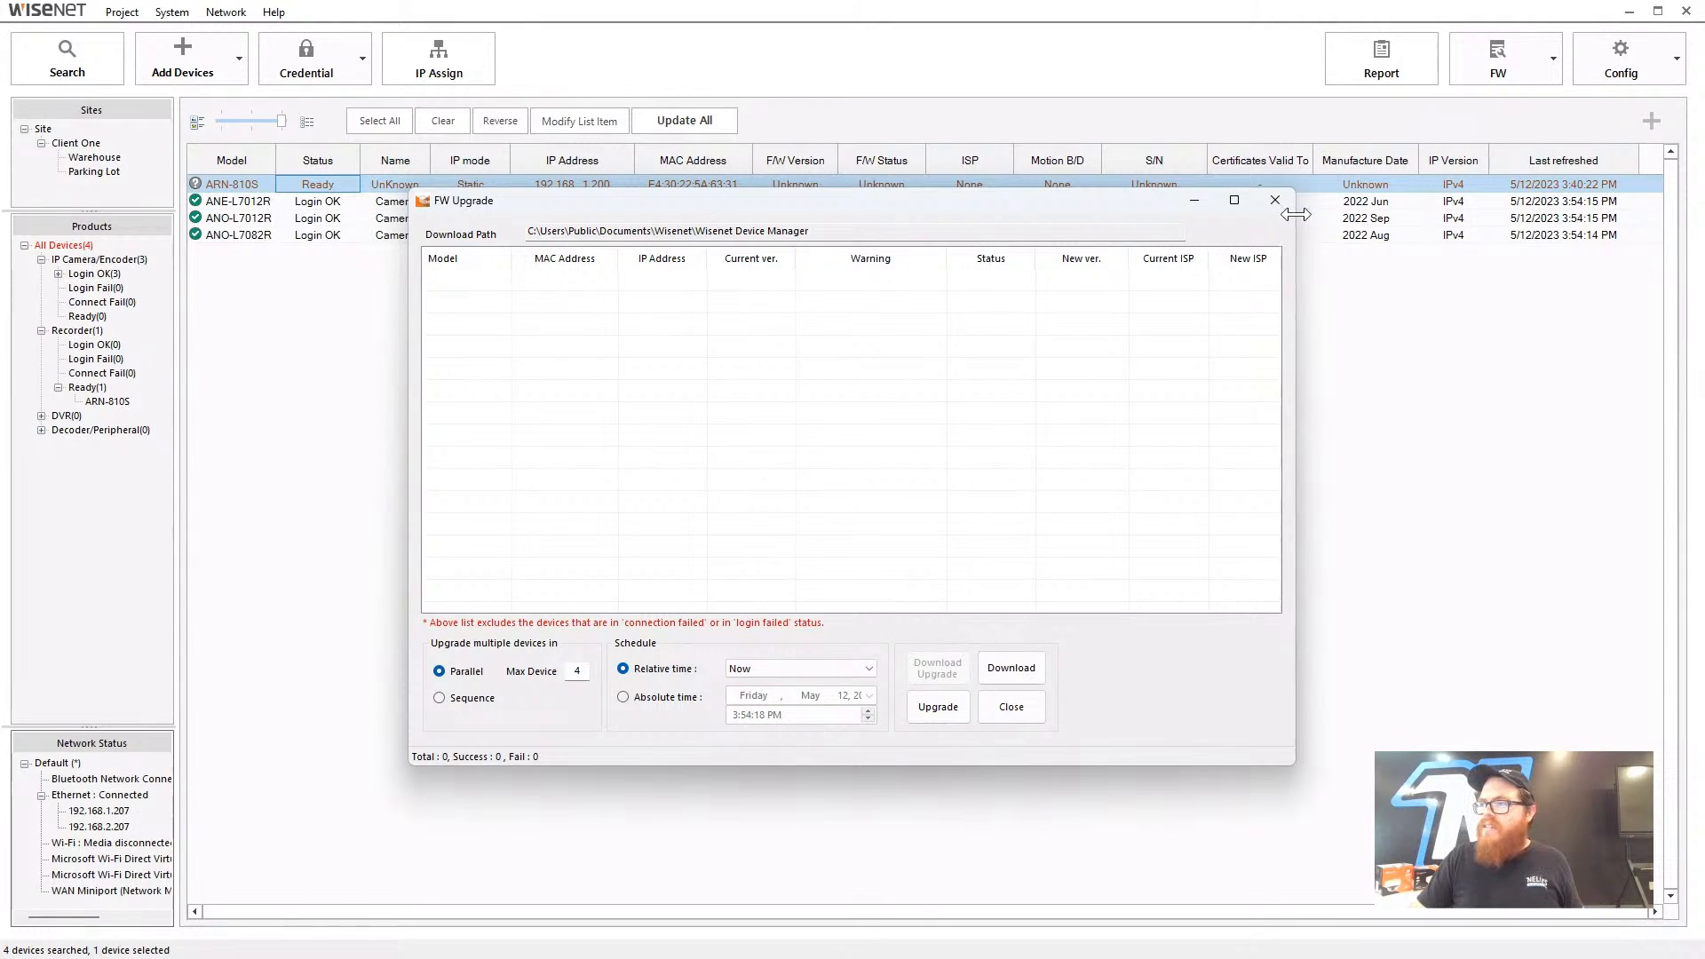
{"action": "left_click", "coordinate": [1004, 668]}
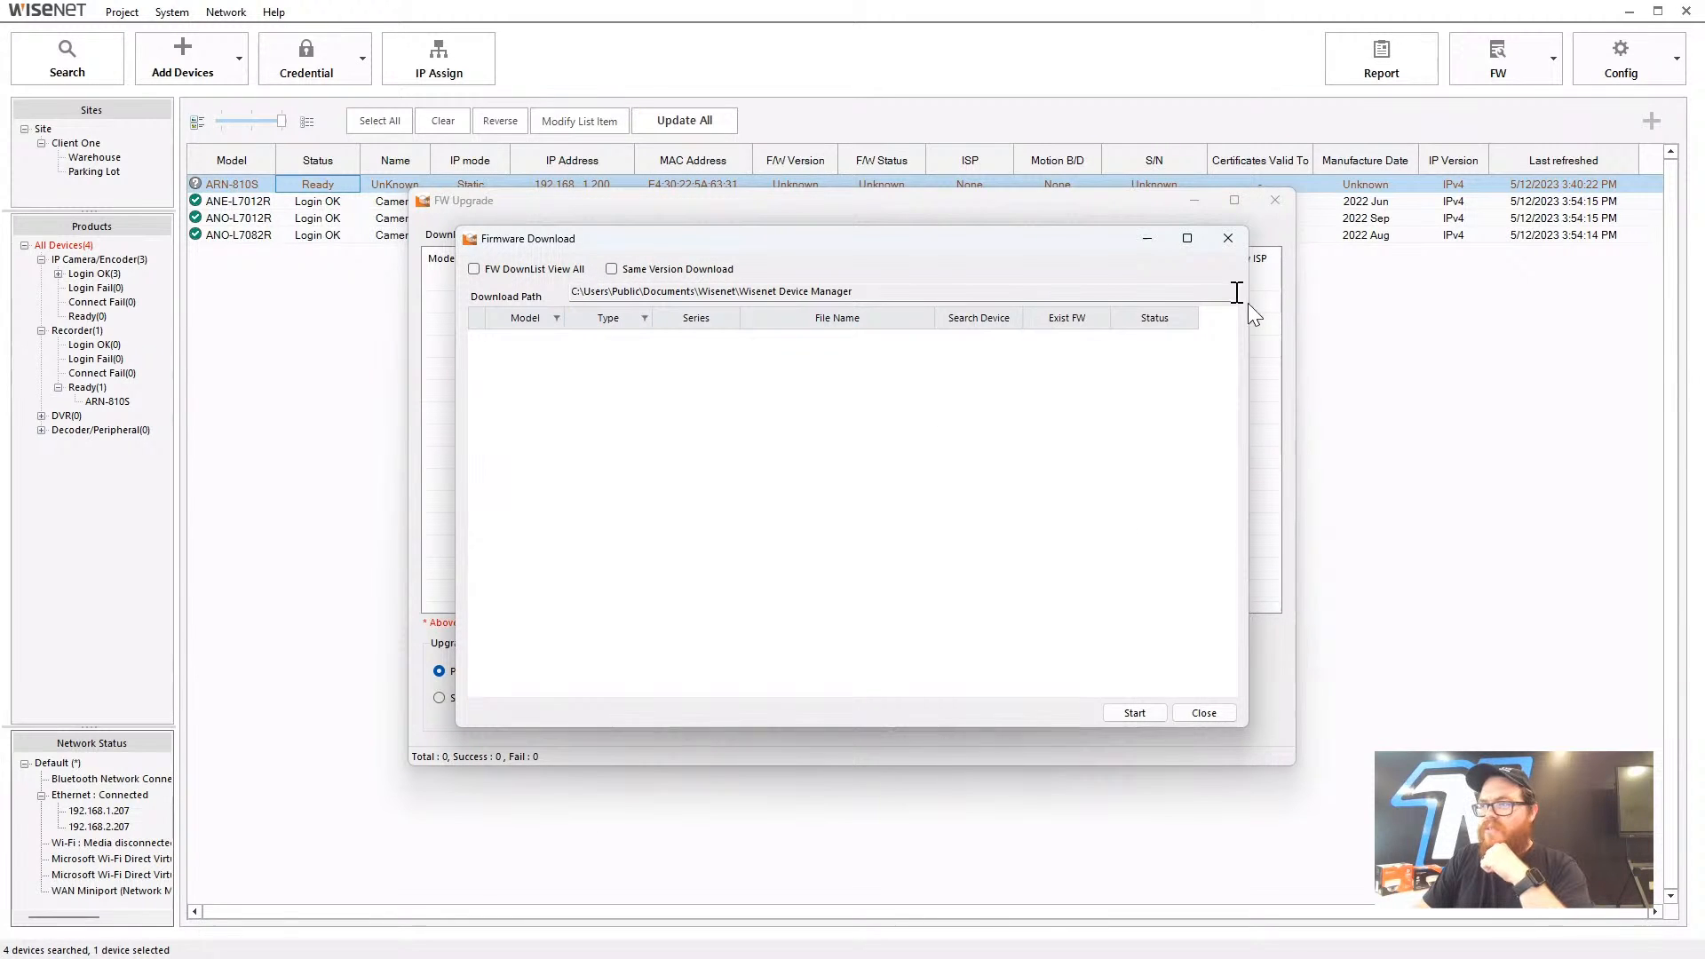
{"action": "left_click", "coordinate": [1228, 238]}
{"action": "left_click", "coordinate": [1275, 200]}
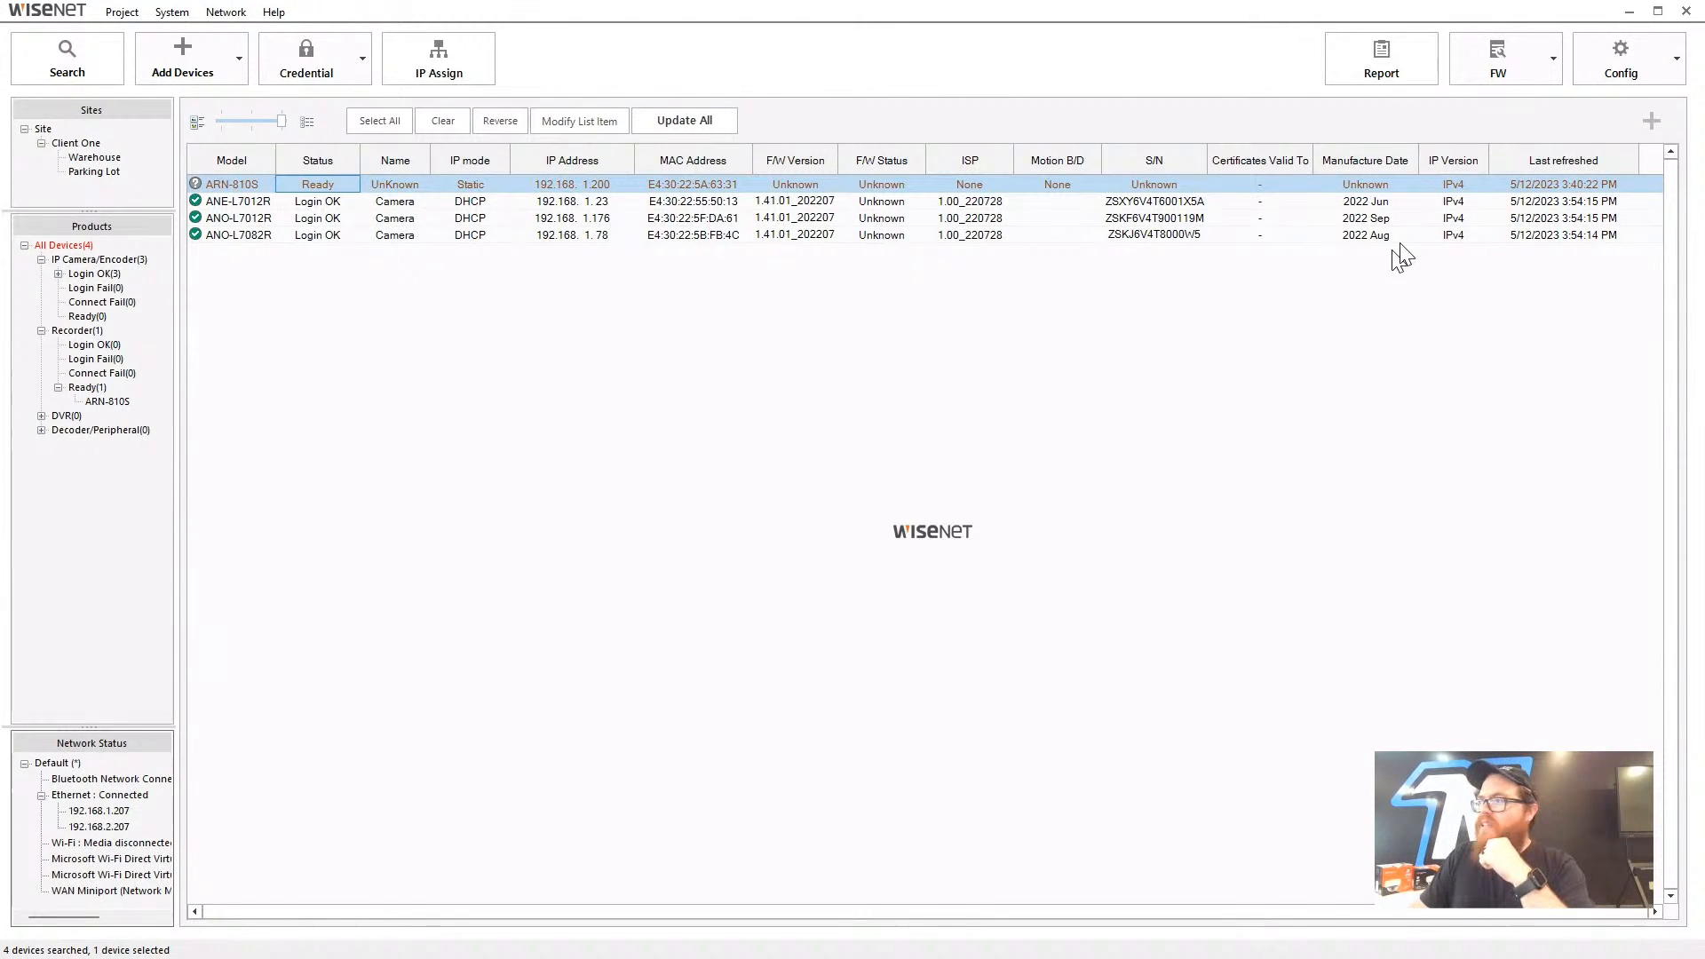
- Choose Clear from the ARN-810S row menu so no device stays selected
{"action": "left_click", "coordinate": [987, 368]}
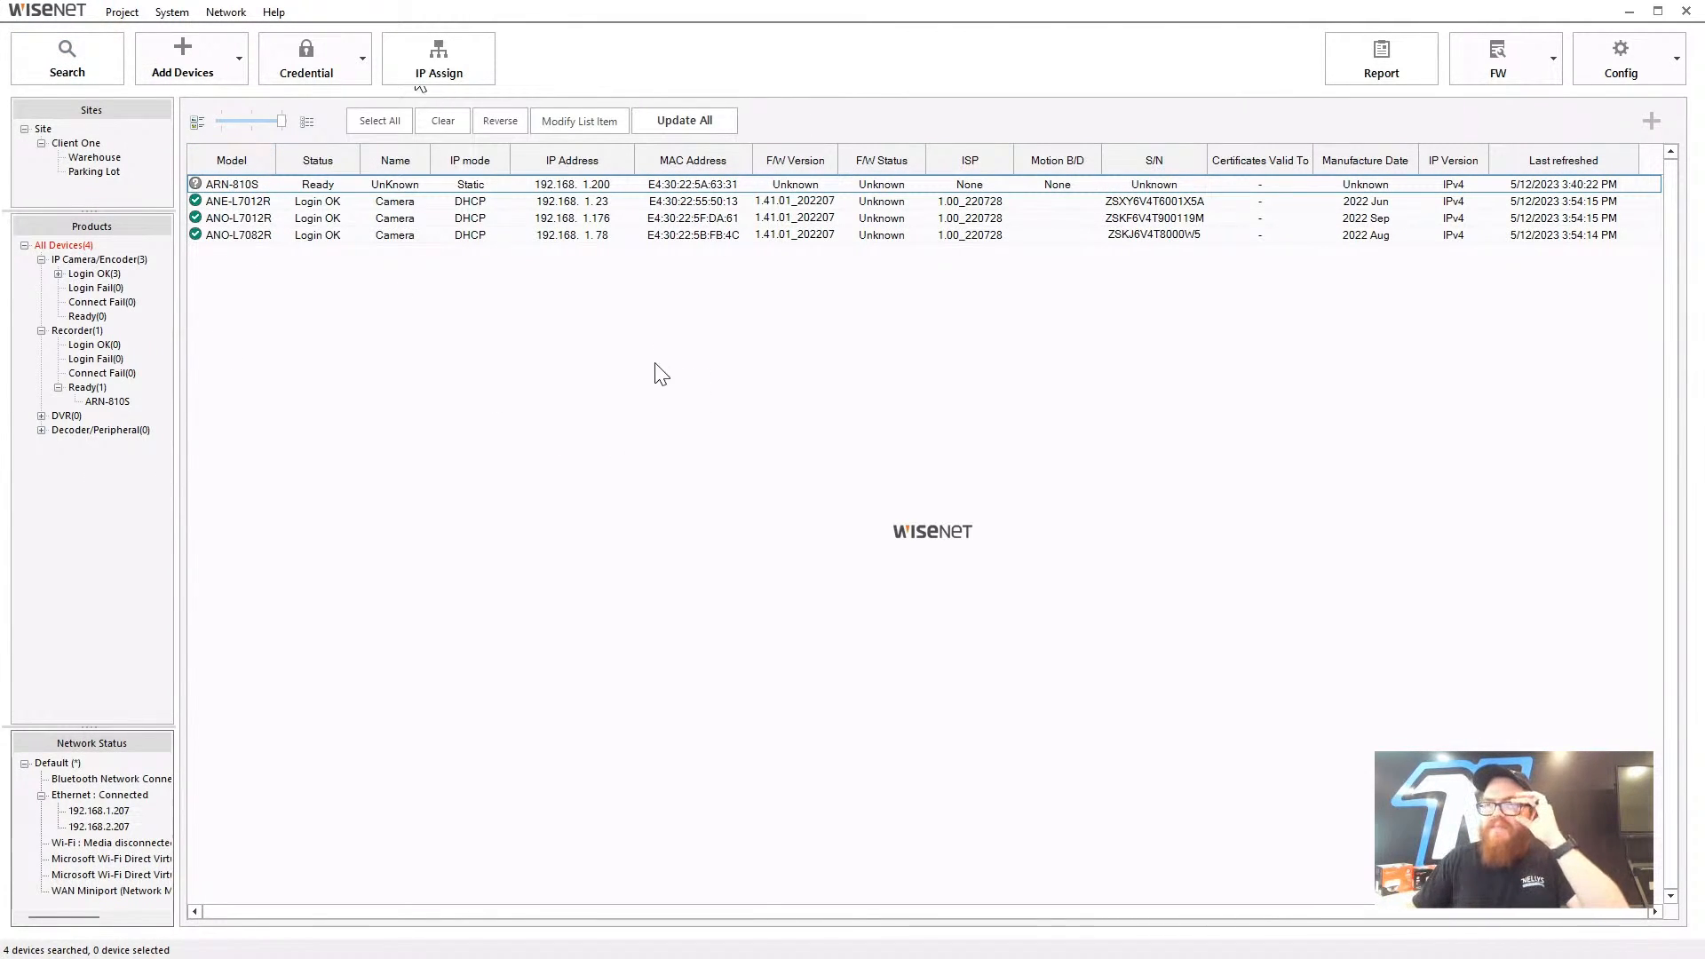
{"action": "right_click", "coordinate": [326, 188]}
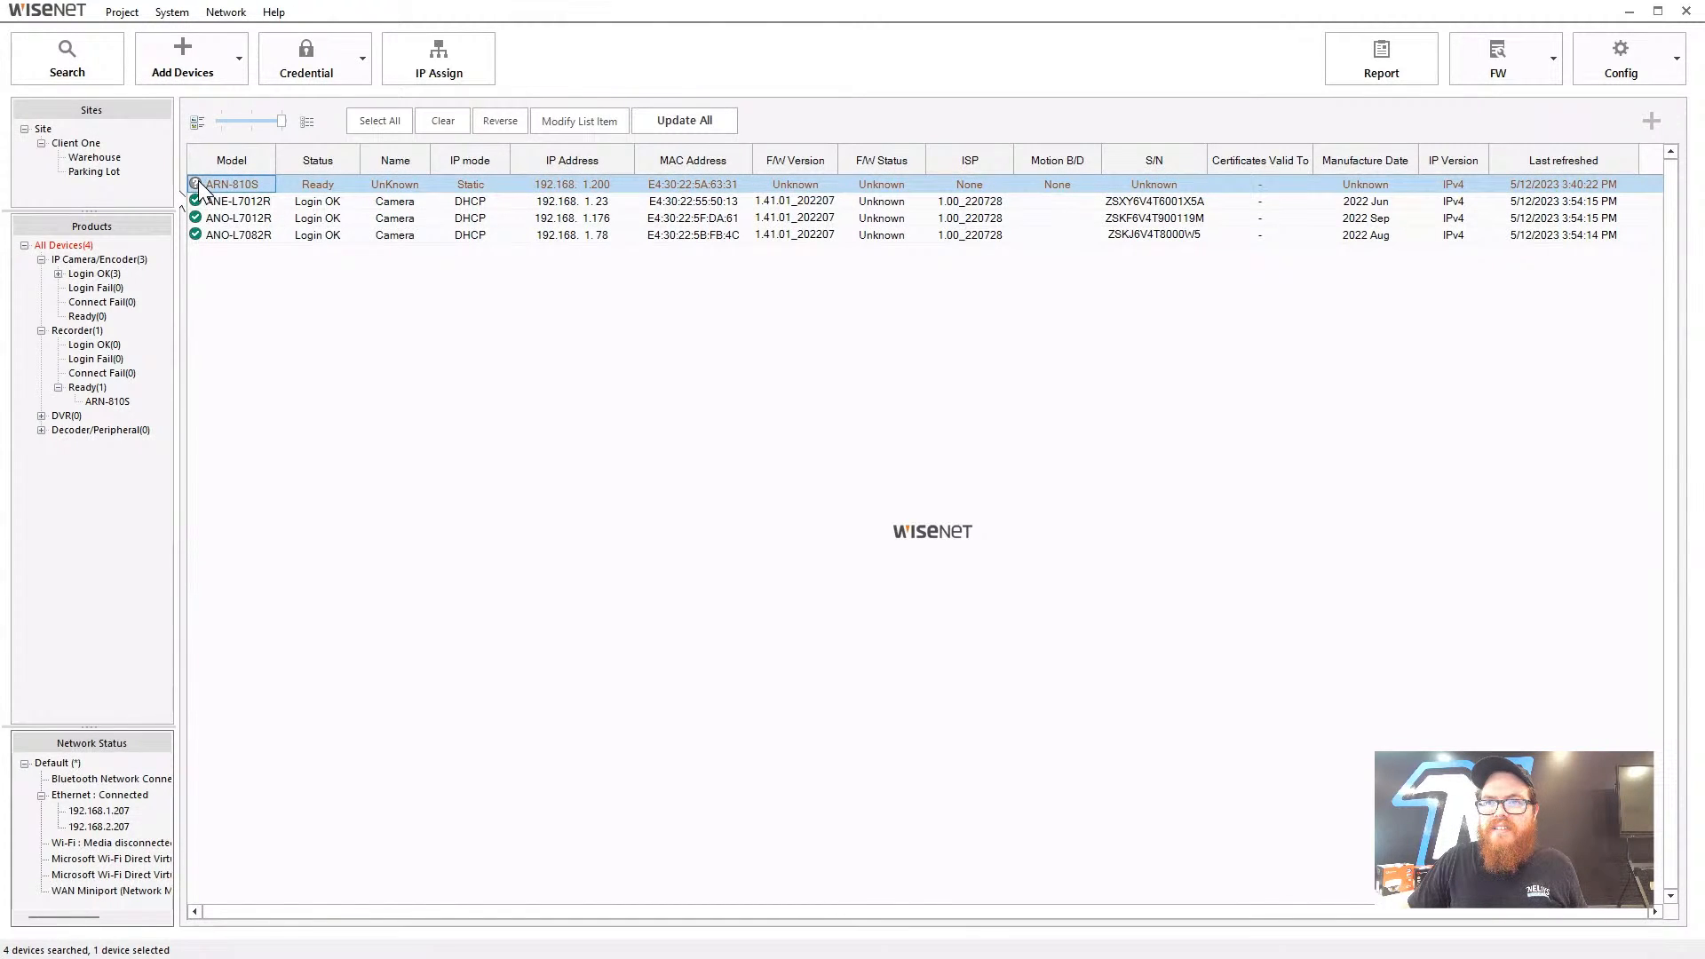
{"action": "right_click", "coordinate": [201, 183]}
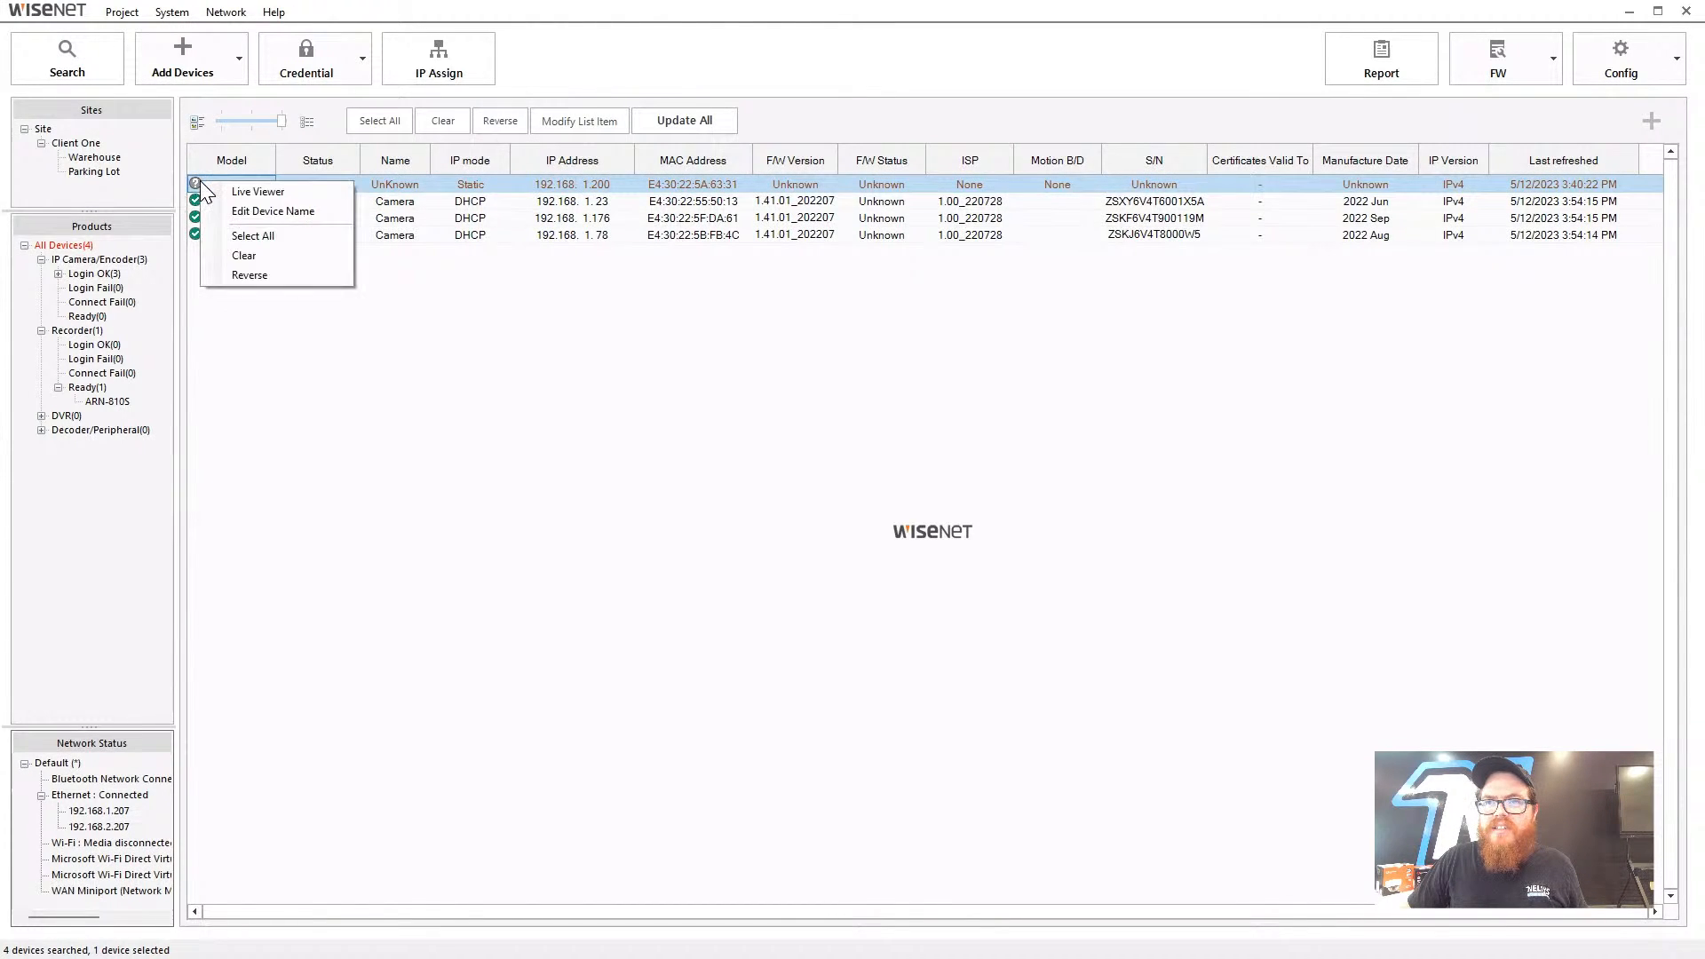
{"action": "left_click", "coordinate": [285, 256]}
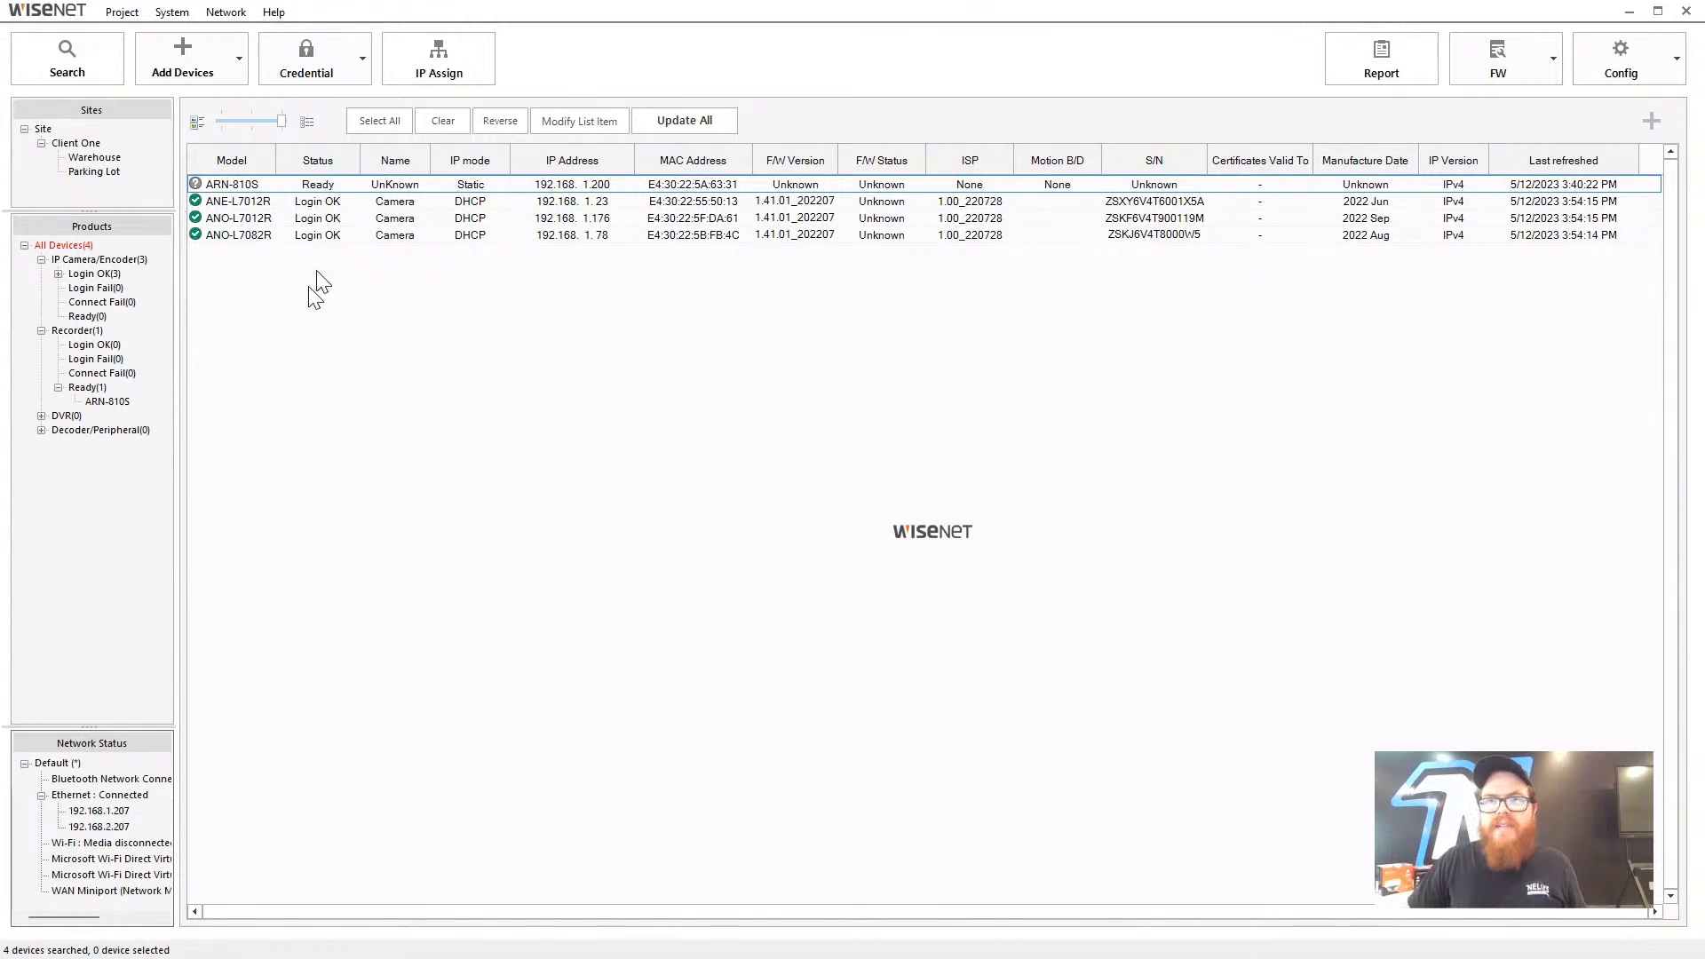